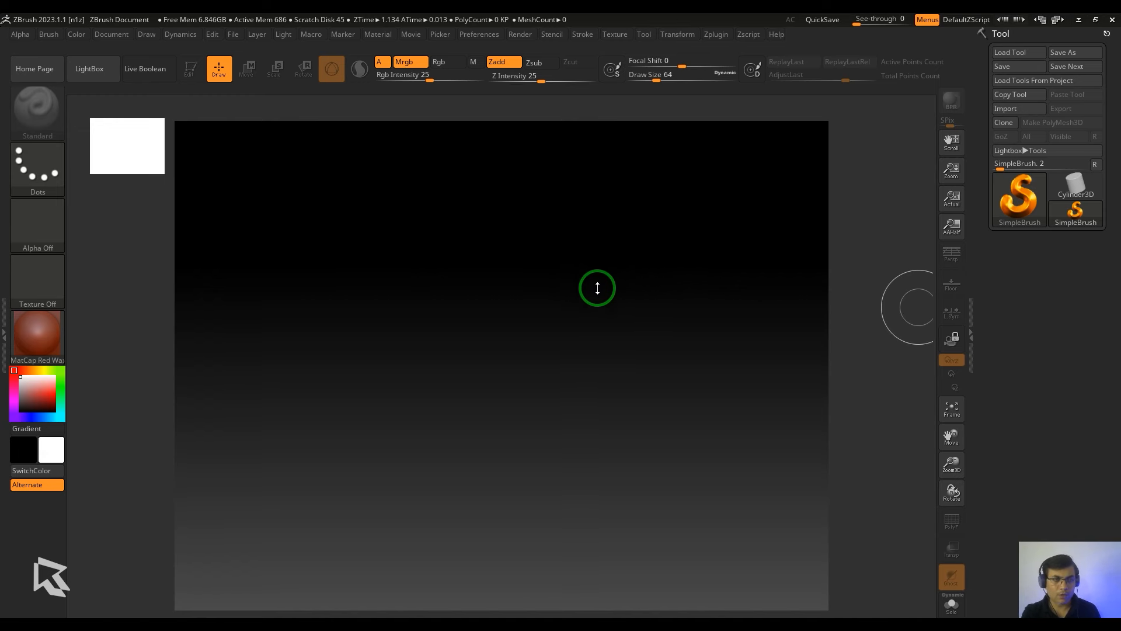
- Load the DynaMesh_Sphere_64 project from LightBox
{"action": "left_click", "coordinate": [99, 69]}
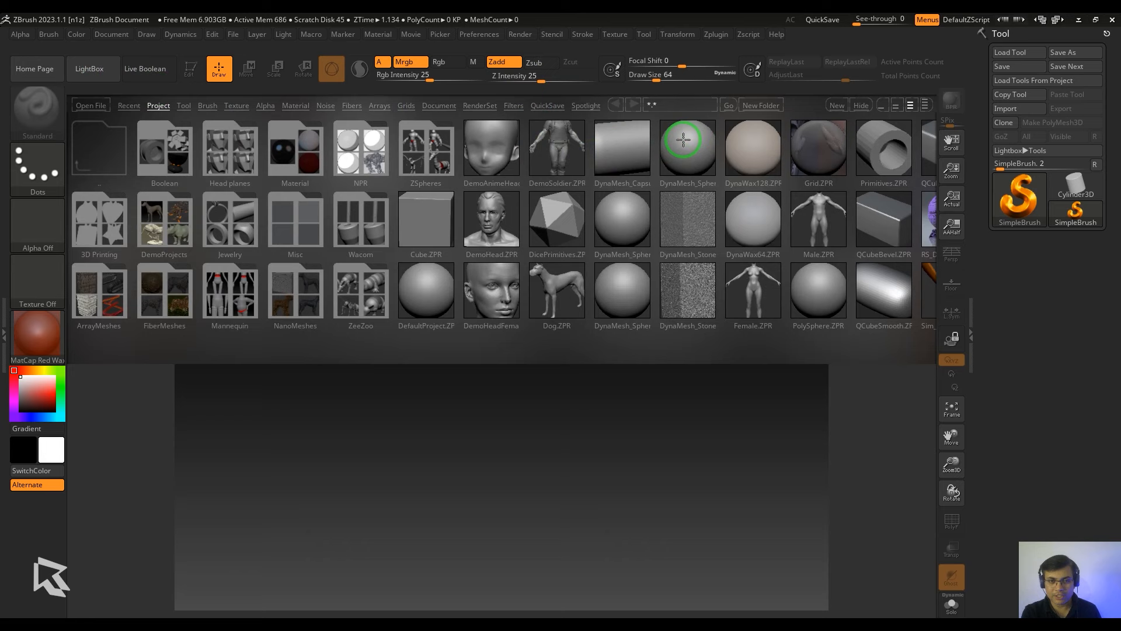
{"action": "double_click", "coordinate": [688, 143]}
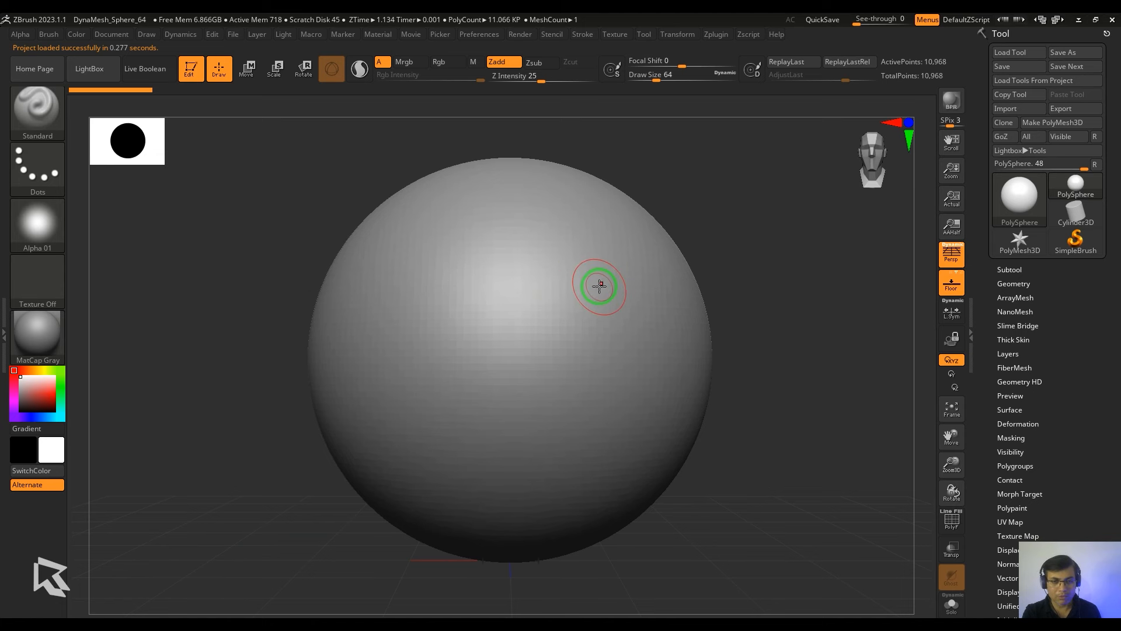
- Scale the sphere to about 0.7 of its height and stretch it lengthwise along Z into an elongated ellipsoid
{"action": "left_click_drag", "start_coordinate": [697, 275], "coordinate": [704, 228], "text": "alt"}
{"action": "left_click_drag", "start_coordinate": [704, 228], "coordinate": [709, 269]}
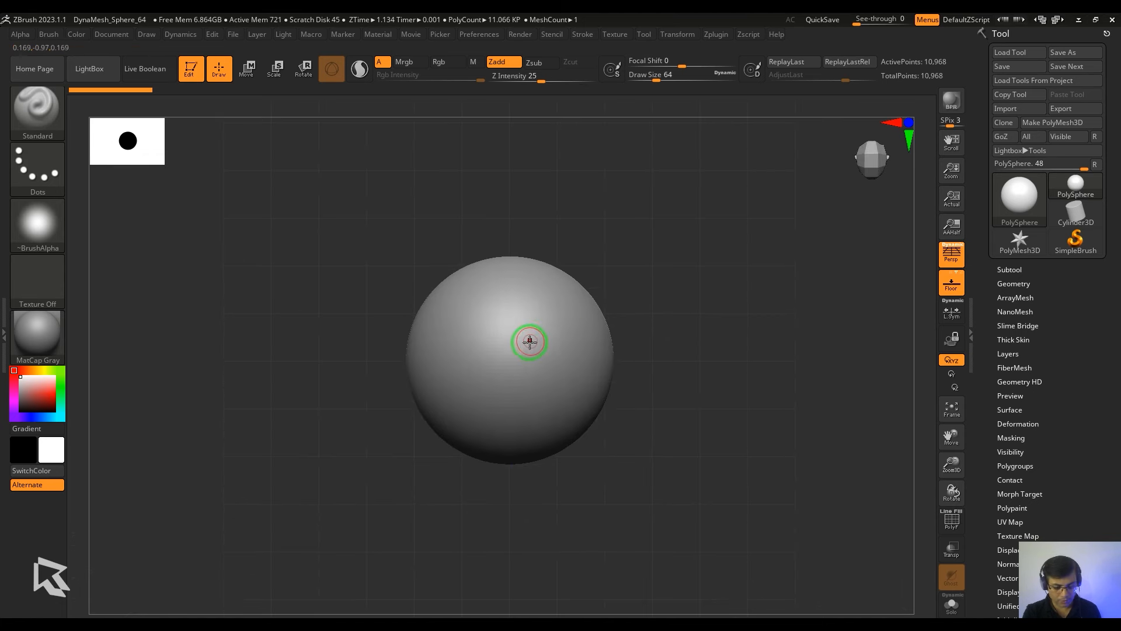
{"action": "left_click_drag", "start_coordinate": [716, 331], "coordinate": [675, 333]}
{"action": "key", "text": "w"}
{"action": "left_click_drag", "start_coordinate": [509, 325], "coordinate": [510, 356]}
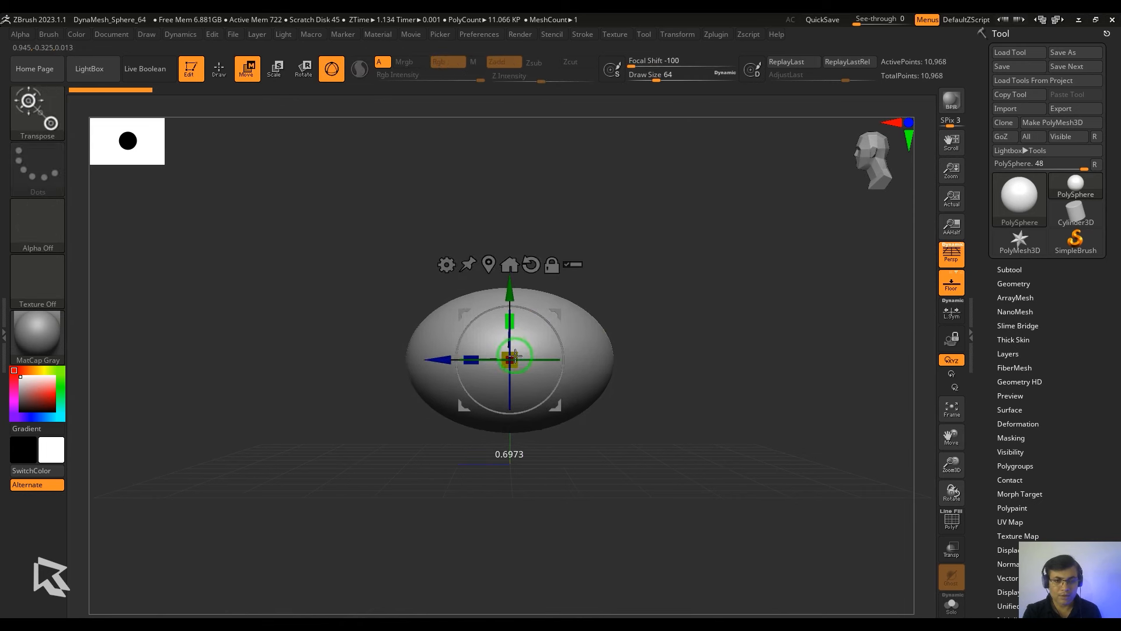
{"action": "left_click_drag", "start_coordinate": [689, 323], "coordinate": [767, 316], "text": "alt"}
{"action": "left_click_drag", "start_coordinate": [549, 354], "coordinate": [523, 365]}
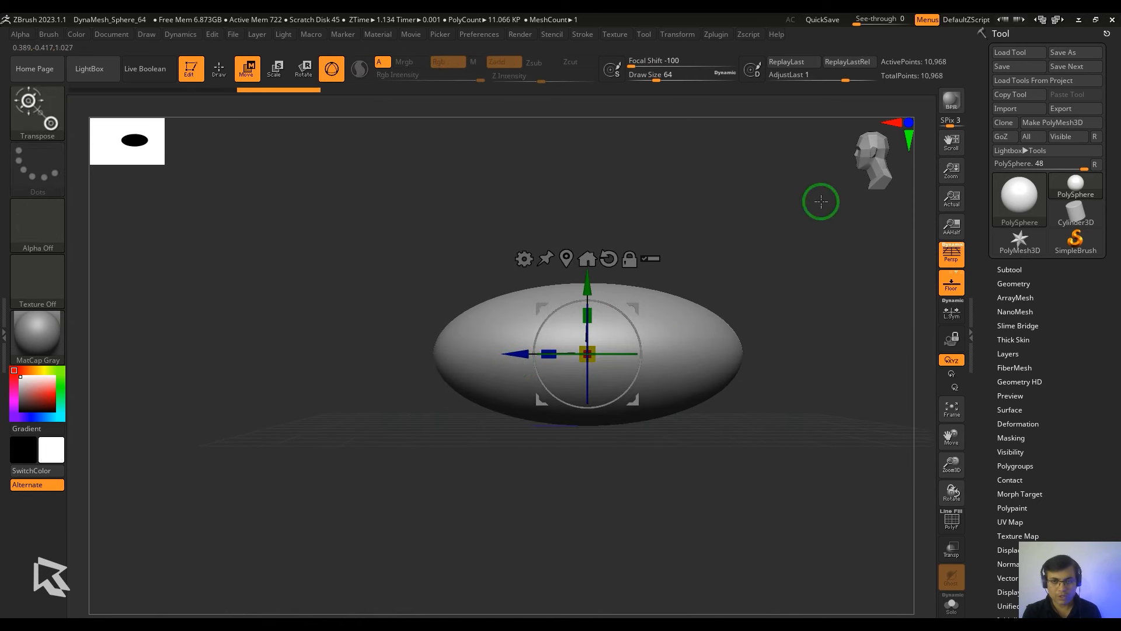
- With the Move brush at a size of about 932, narrow the ellipsoid's sides and lengthen both ends
{"action": "left_click_drag", "start_coordinate": [821, 201], "coordinate": [898, 186]}
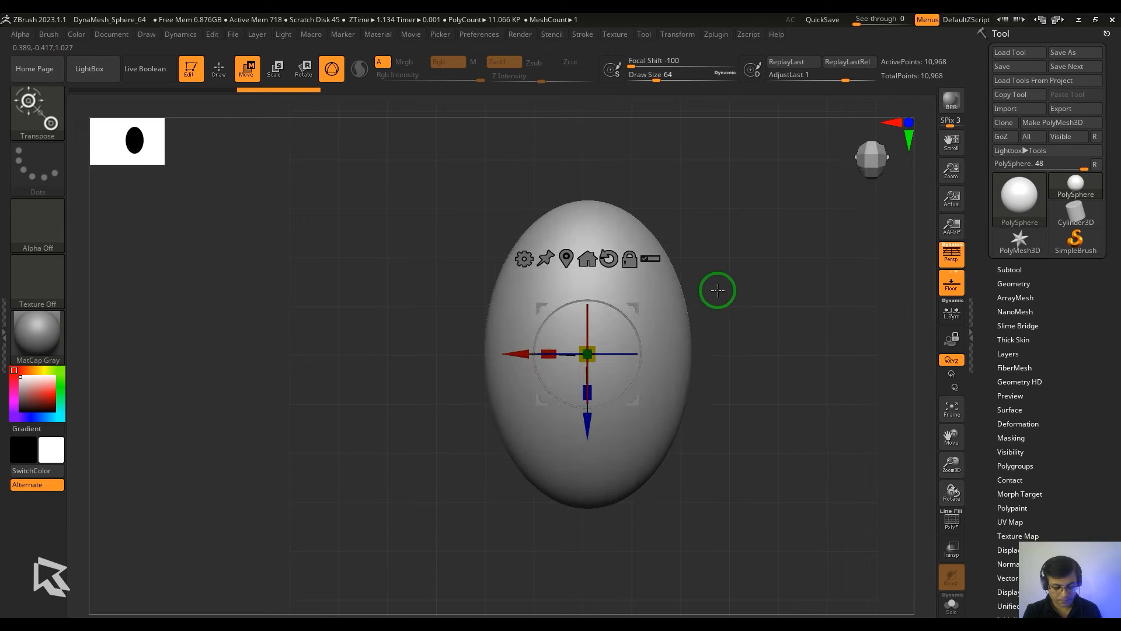
{"action": "key", "text": "q"}
{"action": "key", "text": "s"}
{"action": "mouse_move", "coordinate": [636, 361]}
{"action": "left_mouse_down"}
{"action": "mouse_move", "coordinate": [651, 343]}
{"action": "mouse_move", "coordinate": [641, 344]}
{"action": "left_mouse_up"}
{"action": "key", "text": "ctrl+z"}
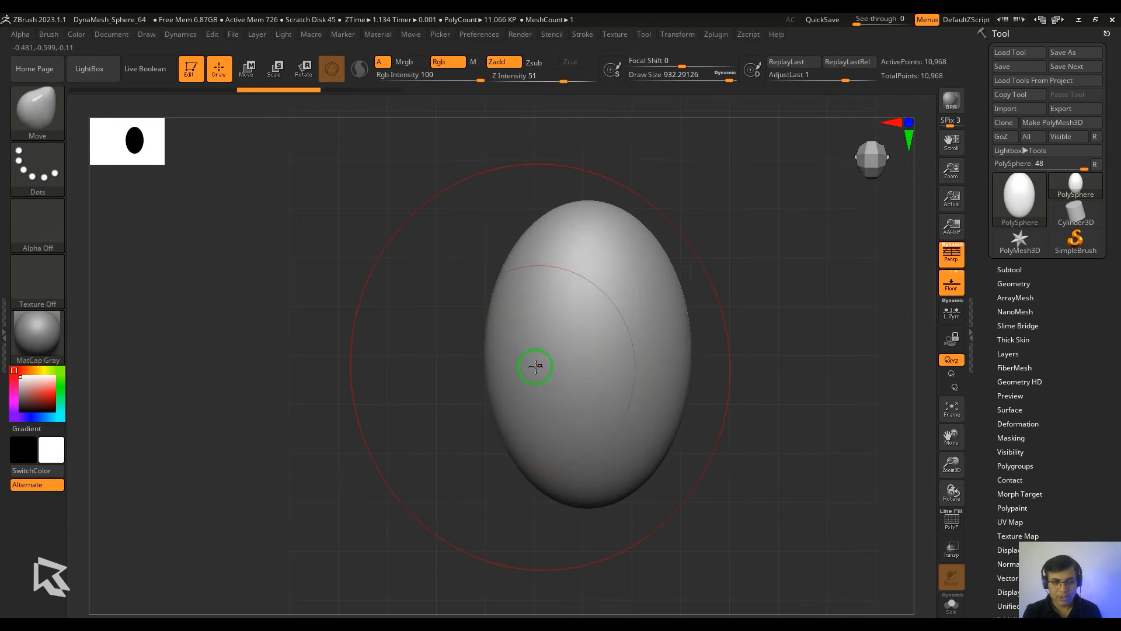
{"action": "left_click_drag", "start_coordinate": [499, 366], "coordinate": [532, 366]}
{"action": "left_click_drag", "start_coordinate": [584, 497], "coordinate": [569, 537]}
{"action": "left_click_drag", "start_coordinate": [685, 345], "coordinate": [658, 345]}
{"action": "left_click_drag", "start_coordinate": [590, 204], "coordinate": [593, 175]}
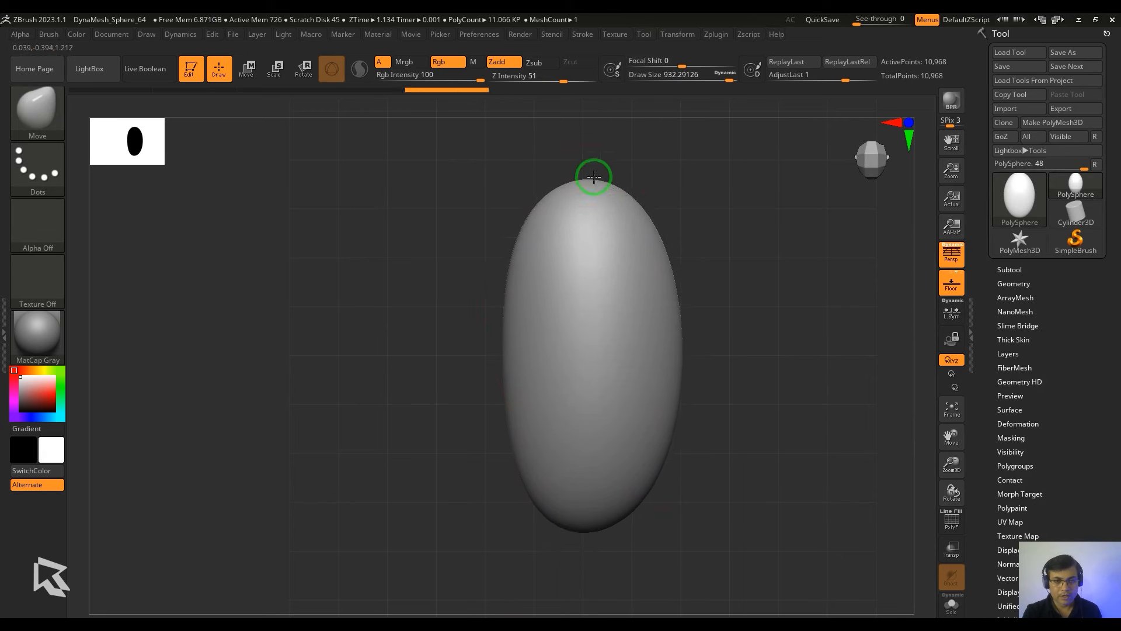
- Reduce the brush size to about 657 and broaden one rounded end, slim one side and lengthen the opposite end
{"action": "key", "text": "s"}
{"action": "mouse_move", "coordinate": [626, 217]}
{"action": "left_mouse_down"}
{"action": "mouse_move", "coordinate": [603, 233]}
{"action": "mouse_move", "coordinate": [613, 233]}
{"action": "left_mouse_up"}
{"action": "left_click_drag", "start_coordinate": [647, 219], "coordinate": [668, 208]}
{"action": "left_click_drag", "start_coordinate": [548, 224], "coordinate": [534, 214]}
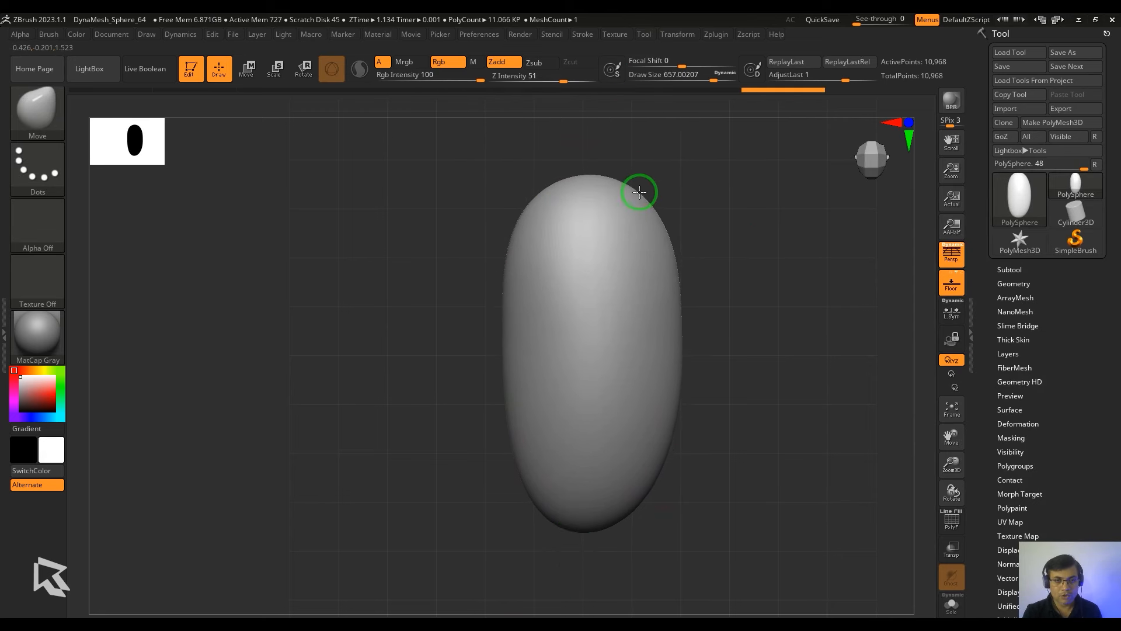
{"action": "left_click_drag", "start_coordinate": [668, 341], "coordinate": [653, 342]}
{"action": "left_click_drag", "start_coordinate": [562, 537], "coordinate": [563, 557]}
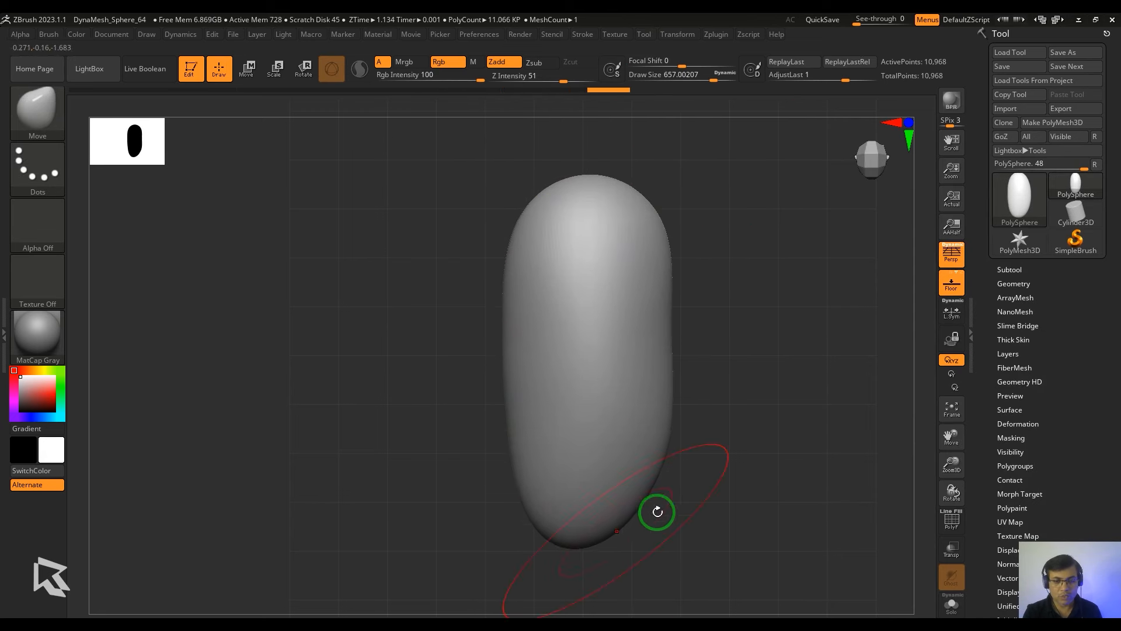
- Pinch in the sides at the waist and extend the ends to give the form a shoe-sole outline
{"action": "left_click_drag", "start_coordinate": [656, 454], "coordinate": [670, 450]}
{"action": "left_click_drag", "start_coordinate": [583, 544], "coordinate": [578, 564]}
{"action": "left_click_drag", "start_coordinate": [589, 178], "coordinate": [589, 173]}
{"action": "left_click_drag", "start_coordinate": [501, 324], "coordinate": [509, 324]}
{"action": "left_click_drag", "start_coordinate": [511, 403], "coordinate": [515, 403]}
{"action": "left_click_drag", "start_coordinate": [578, 553], "coordinate": [578, 560]}
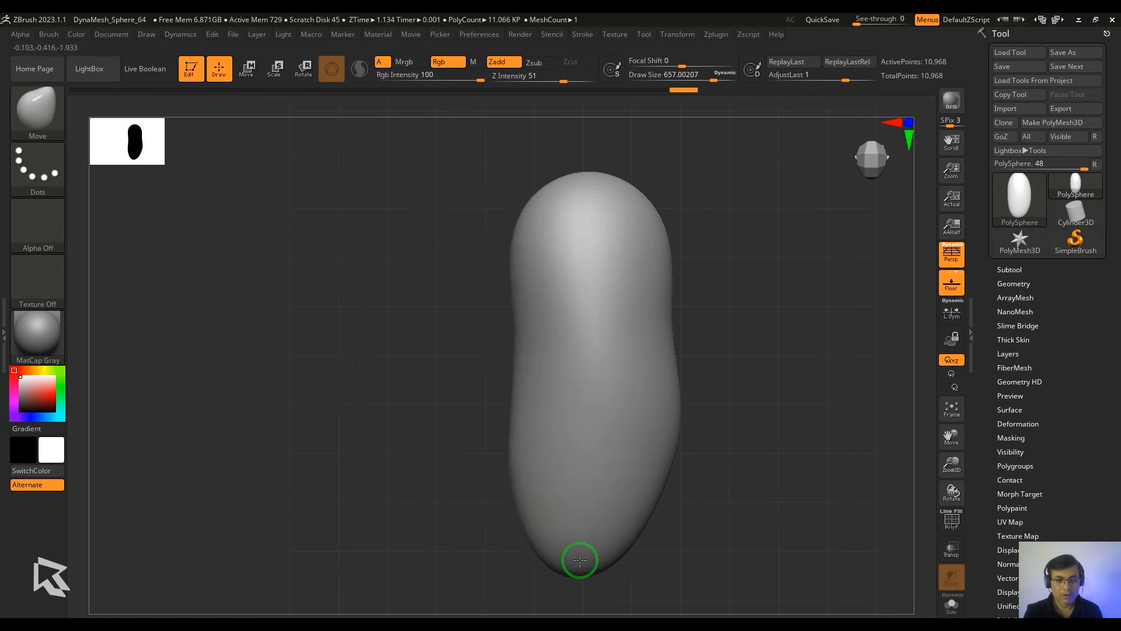
{"action": "left_click_drag", "start_coordinate": [514, 240], "coordinate": [523, 240]}
{"action": "left_click_drag", "start_coordinate": [840, 275], "coordinate": [608, 280]}
{"action": "left_click_drag", "start_coordinate": [495, 318], "coordinate": [512, 317]}
{"action": "left_click_drag", "start_coordinate": [652, 306], "coordinate": [633, 305]}
{"action": "mouse_move", "coordinate": [706, 308]}
{"action": "left_mouse_down"}
{"action": "mouse_move", "coordinate": [886, 298]}
{"action": "mouse_move", "coordinate": [698, 300]}
{"action": "left_mouse_up"}
- Flatten the underside up to about mid-height with the Flatten deformer at -0.356 and accept the deformation
{"action": "mouse_move", "coordinate": [730, 245]}
{"action": "left_mouse_down"}
{"action": "mouse_move", "coordinate": [825, 225]}
{"action": "mouse_move", "coordinate": [848, 238]}
{"action": "mouse_move", "coordinate": [791, 356]}
{"action": "mouse_move", "coordinate": [840, 383]}
{"action": "left_mouse_up"}
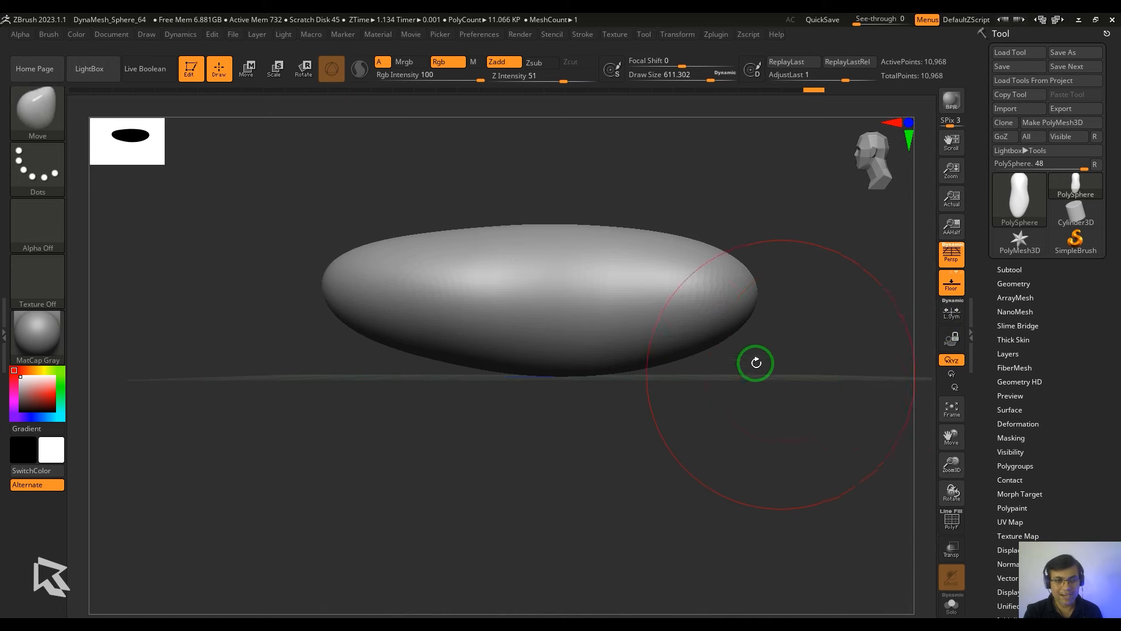
{"action": "left_click_drag", "start_coordinate": [242, 362], "coordinate": [305, 420], "text": "alt"}
{"action": "key", "text": "w"}
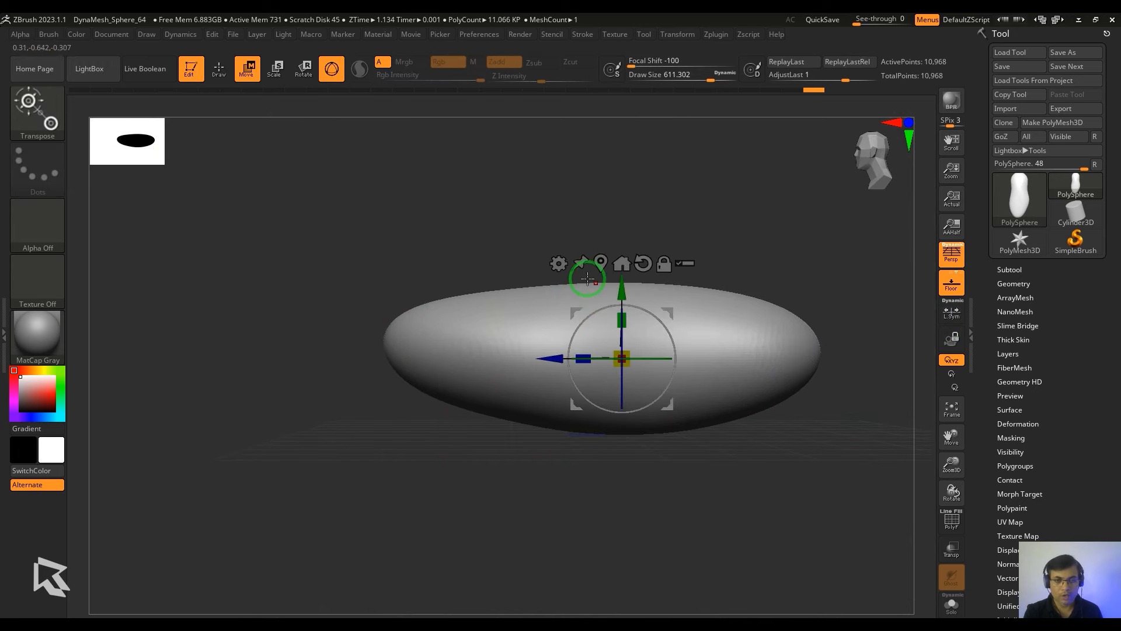
{"action": "left_click", "coordinate": [558, 264]}
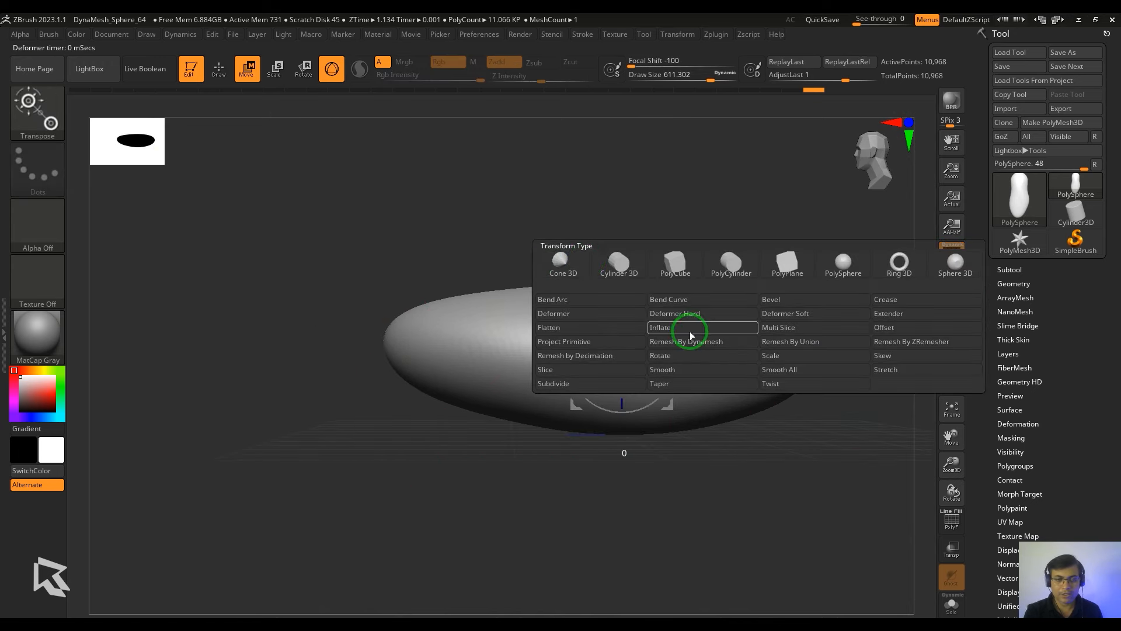
{"action": "left_click", "coordinate": [595, 333]}
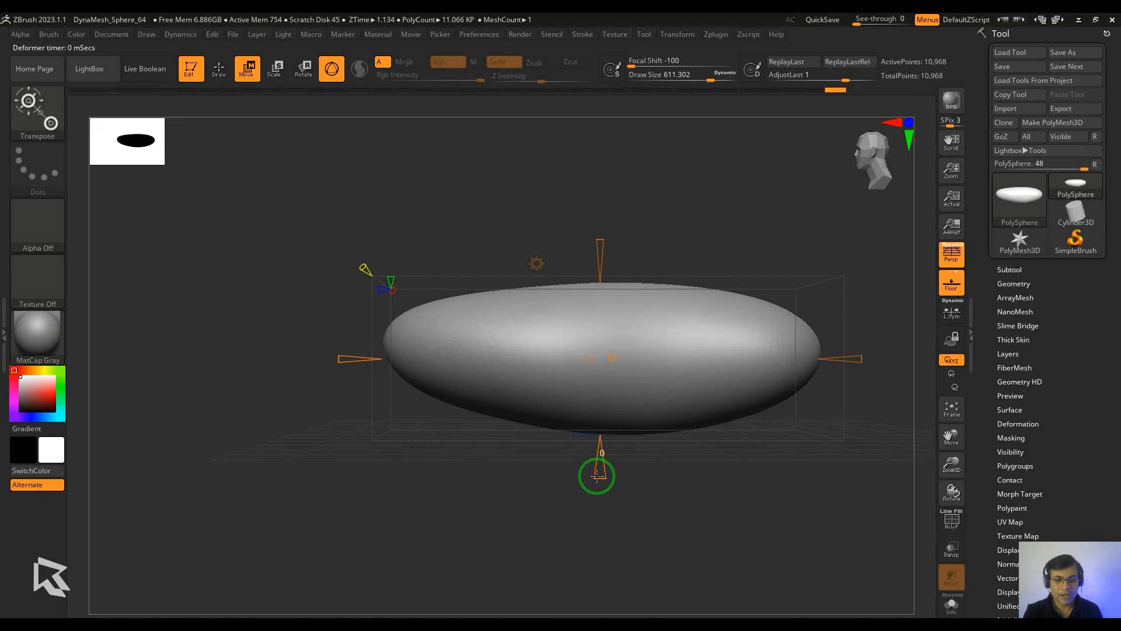
{"action": "left_click_drag", "start_coordinate": [596, 476], "coordinate": [600, 314]}
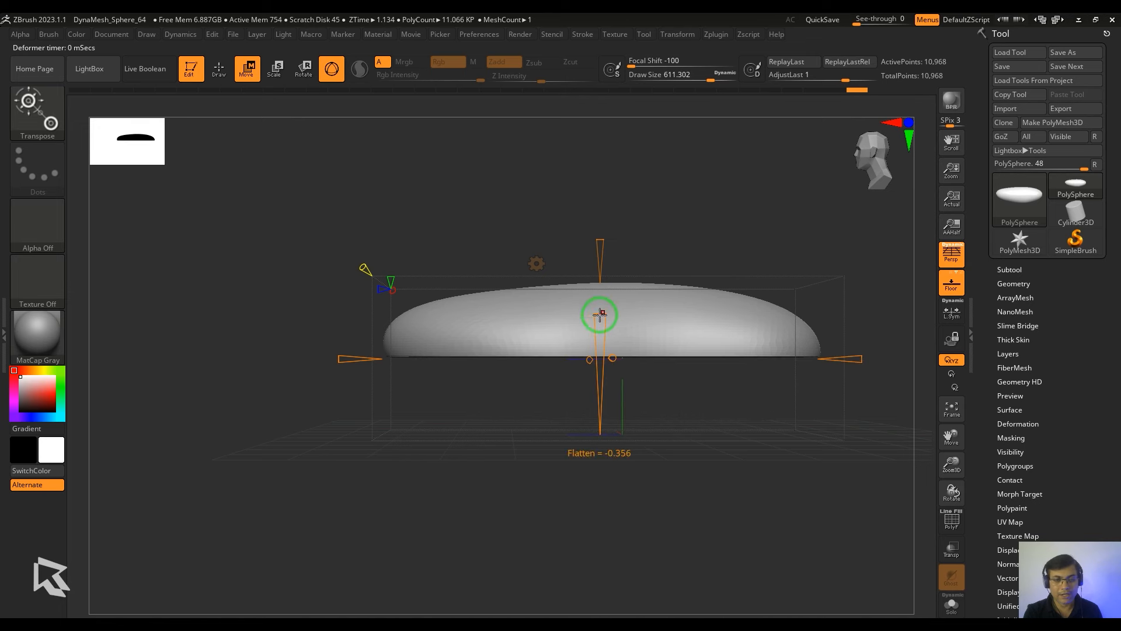
{"action": "left_click", "coordinate": [536, 263]}
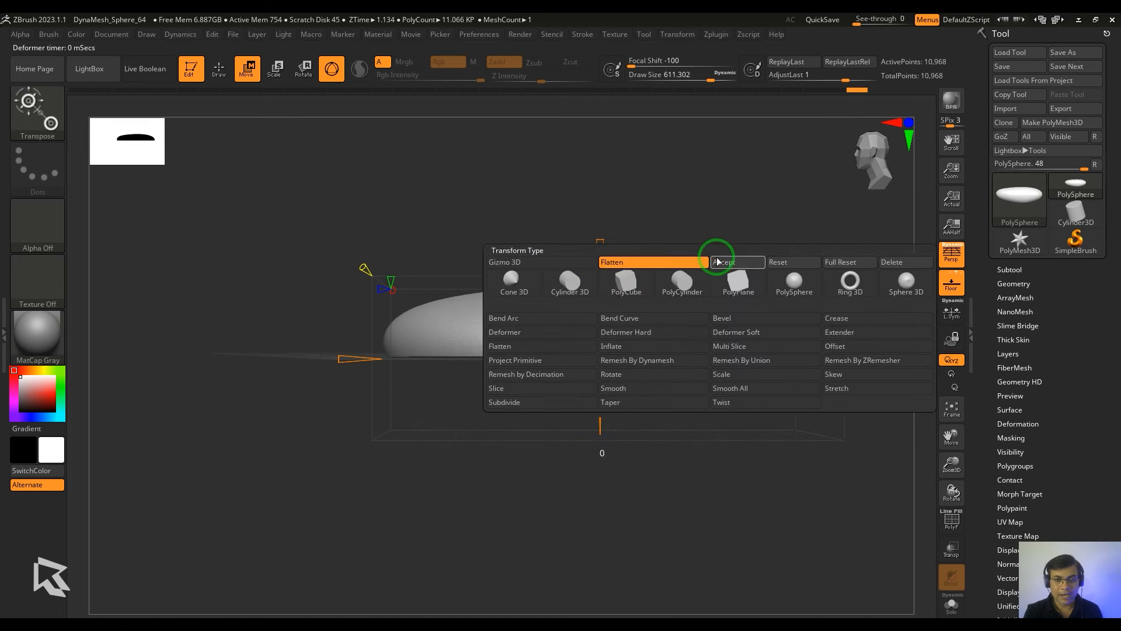
{"action": "left_click", "coordinate": [717, 261]}
- Turn off perspective and mask the lower band of the flattened form, leaving its upper part unmasked
{"action": "left_click_drag", "start_coordinate": [777, 239], "coordinate": [700, 280], "text": "alt"}
{"action": "left_click_drag", "start_coordinate": [239, 283], "coordinate": [864, 362], "text": "ctrl"}
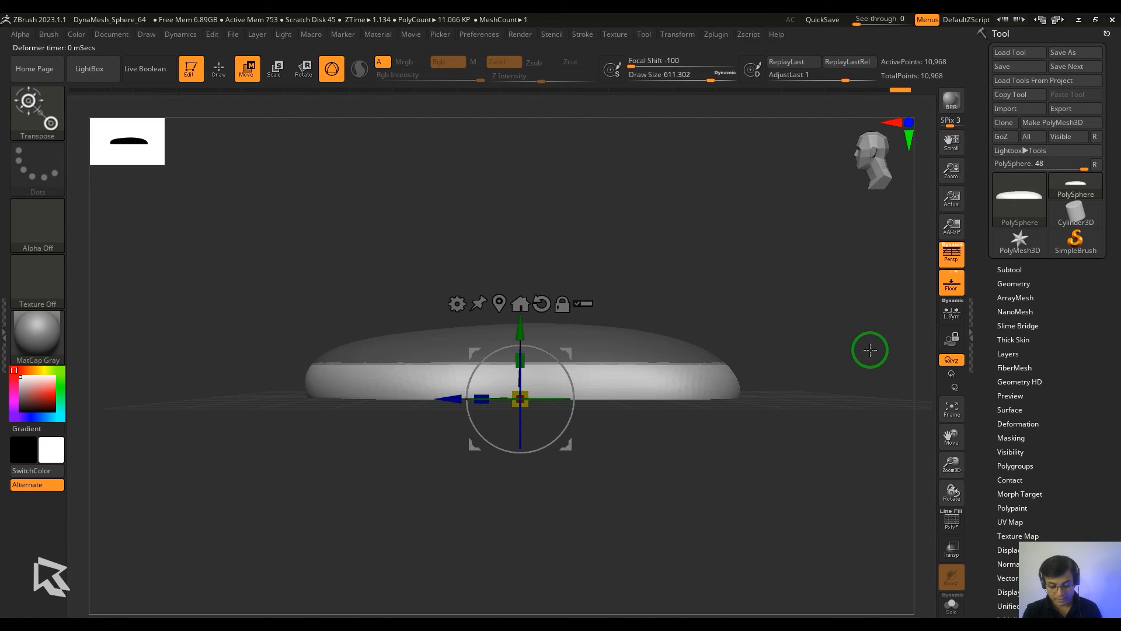
{"action": "key", "text": "p"}
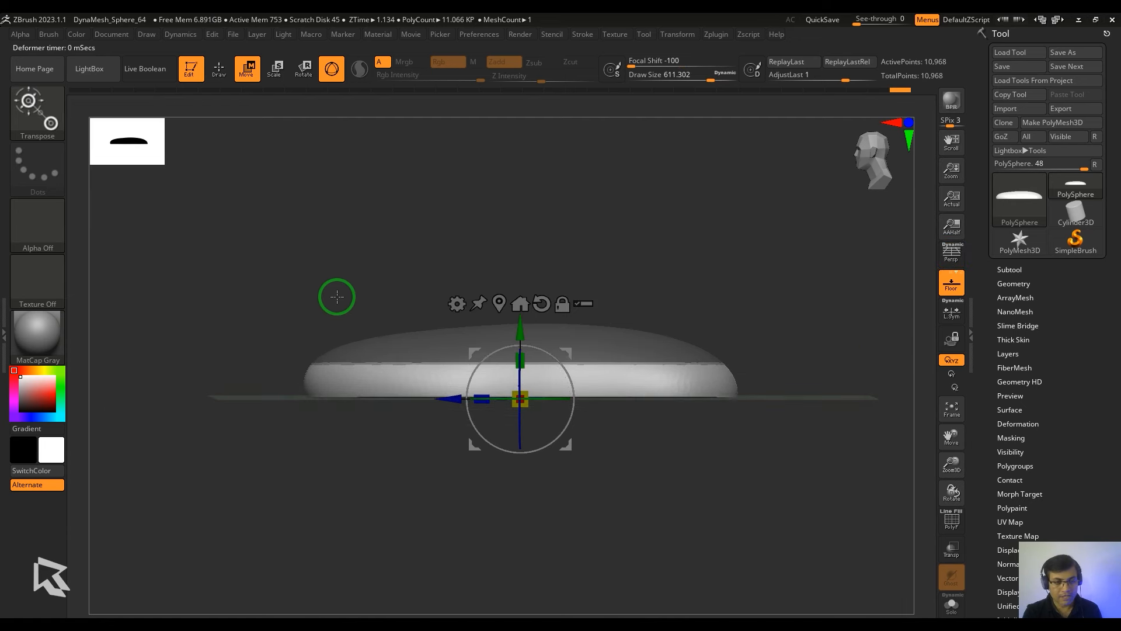
{"action": "left_click_drag", "start_coordinate": [212, 255], "coordinate": [854, 366], "text": "ctrl"}
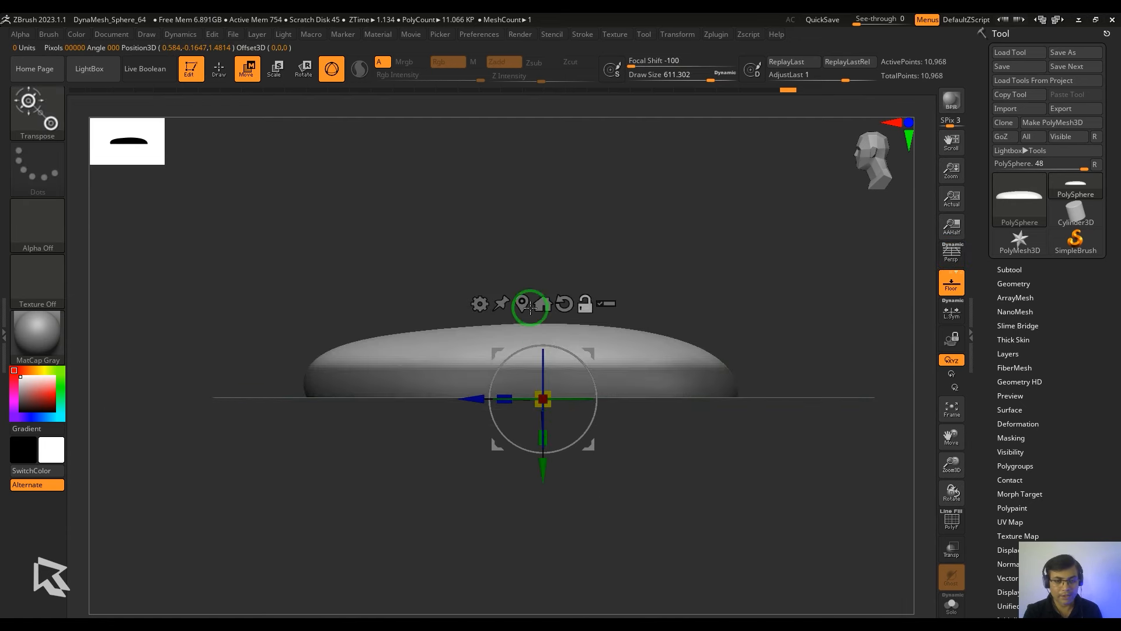
- Raise the unmasked upper part by 0.25 units, shift it slightly towards the heel and clear the mask
{"action": "left_click", "coordinate": [524, 305]}
{"action": "left_click_drag", "start_coordinate": [523, 414], "coordinate": [532, 365]}
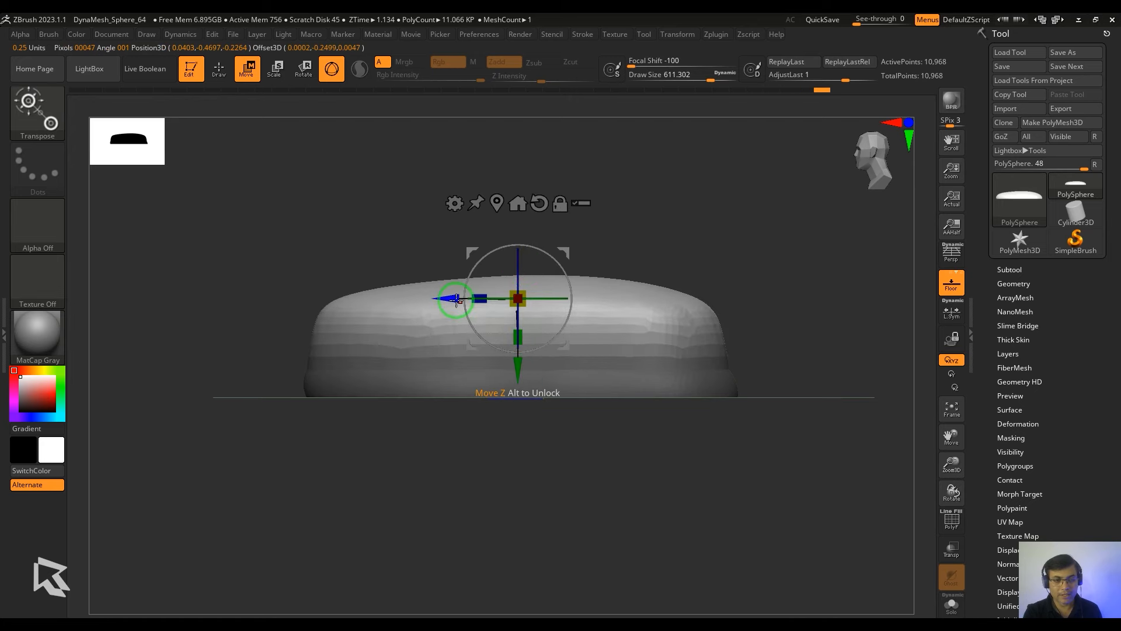
{"action": "left_click_drag", "start_coordinate": [456, 300], "coordinate": [463, 302]}
{"action": "left_click", "coordinate": [768, 368], "text": "ctrl"}
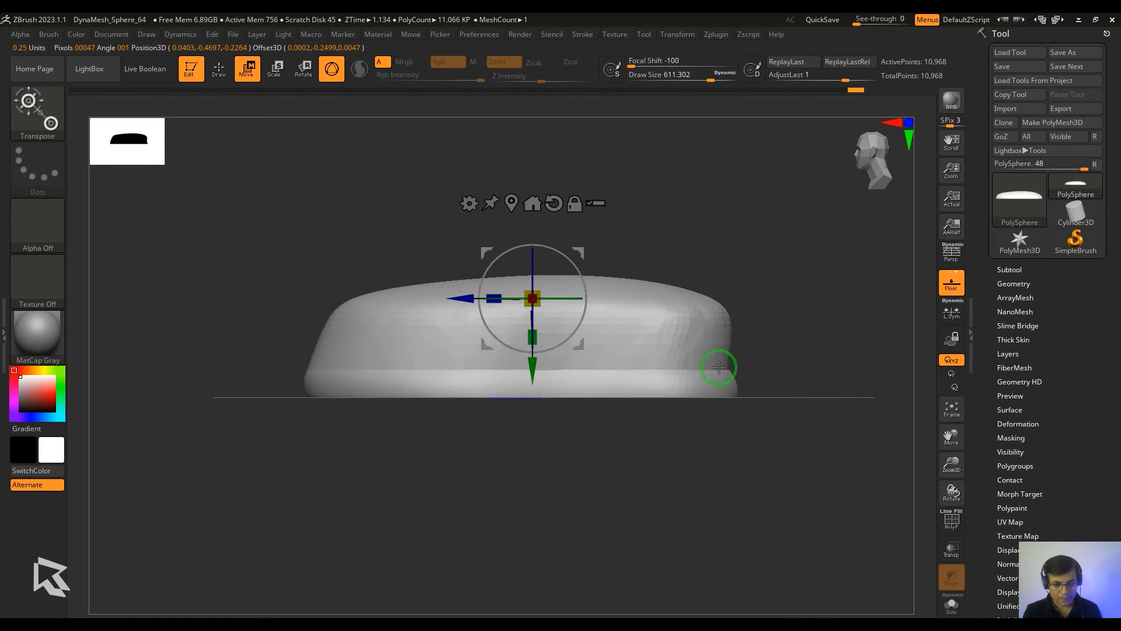
- Select the Standard brush at a size of about 338 and mask the thin sole strip along the base
{"action": "key", "text": "b"}
{"action": "key", "text": "s"}
{"action": "key", "text": "t"}
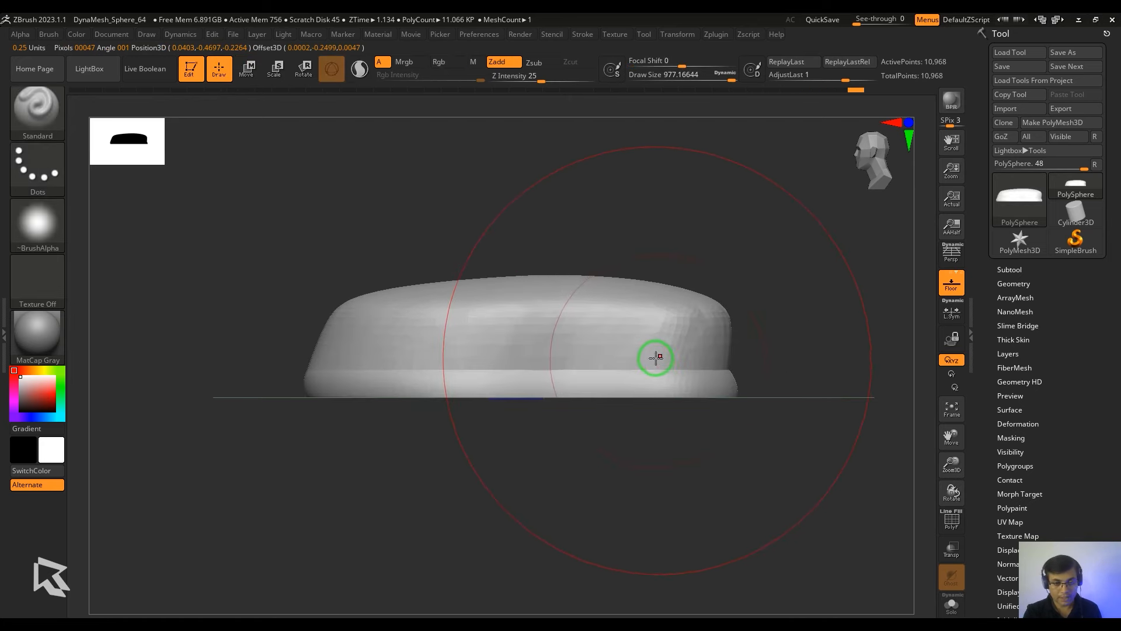
{"action": "key", "text": "s"}
{"action": "left_click_drag", "start_coordinate": [656, 358], "coordinate": [631, 356]}
{"action": "mouse_move", "coordinate": [750, 369]}
{"action": "left_mouse_down"}
{"action": "mouse_move", "coordinate": [703, 380]}
{"action": "mouse_move", "coordinate": [558, 376]}
{"action": "left_mouse_up"}
{"action": "left_click_drag", "start_coordinate": [749, 301], "coordinate": [788, 280]}
{"action": "left_click_drag", "start_coordinate": [828, 447], "coordinate": [213, 372], "text": "ctrl"}
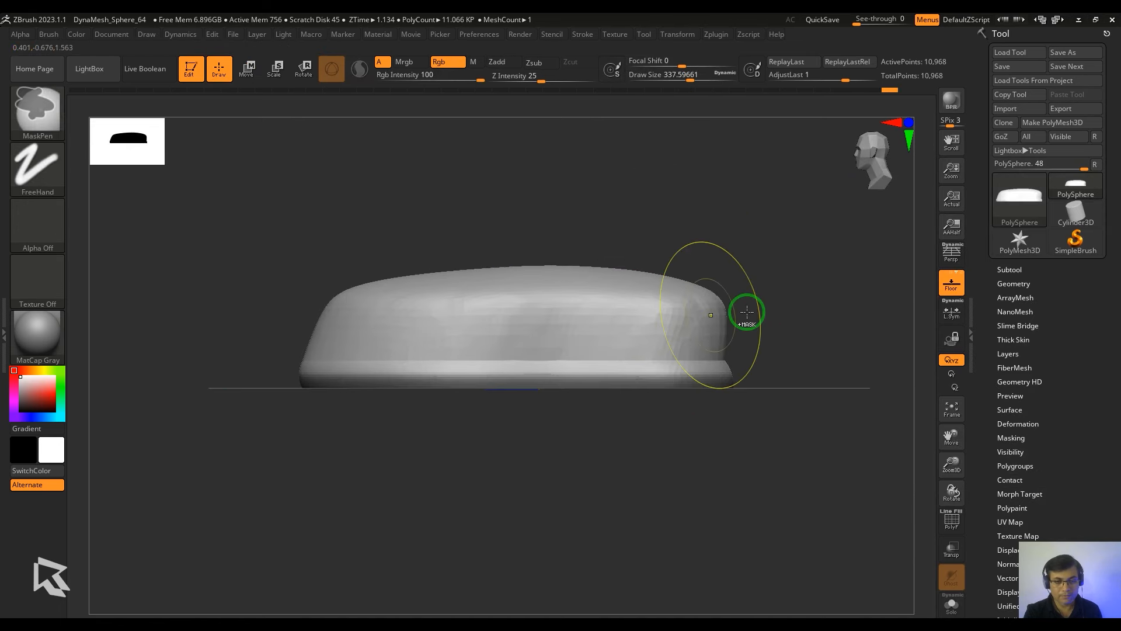
- Smooth the unmasked upper body with the Polish deformation
{"action": "left_click_drag", "start_coordinate": [1072, 395], "coordinate": [1066, 324]}
{"action": "left_click_drag", "start_coordinate": [1059, 376], "coordinate": [1053, 324]}
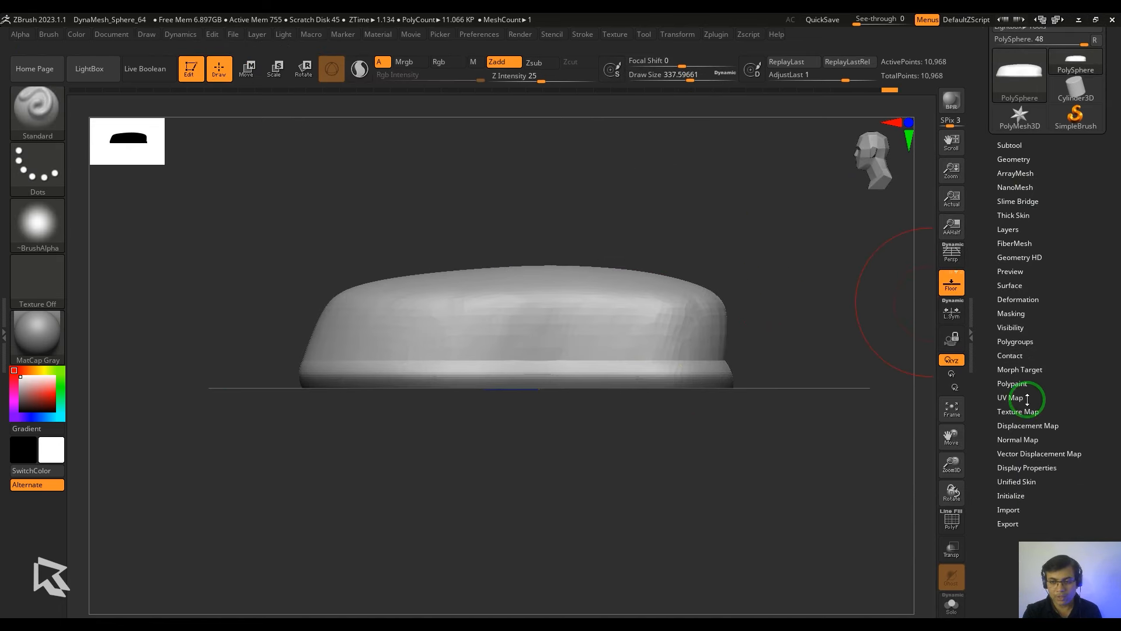
{"action": "left_click", "coordinate": [1030, 304]}
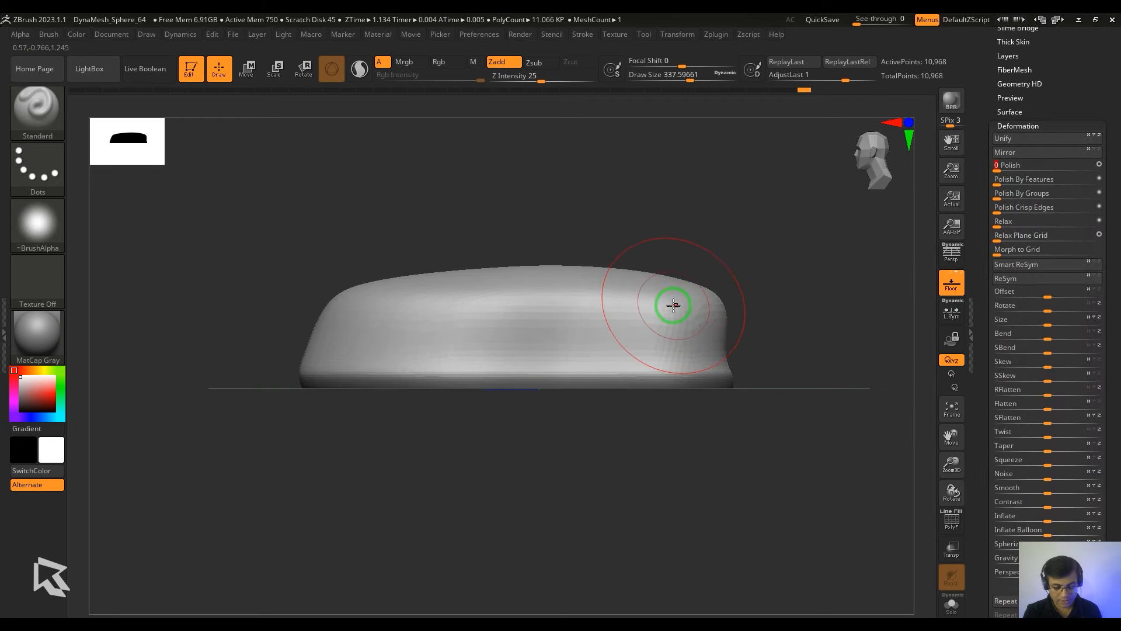
- With the Move brush at a size of about 492, push the toe area down and pull the heel area up
{"action": "key", "text": "b"}
{"action": "key", "text": "m"}
{"action": "key", "text": "v"}
{"action": "key", "text": "bracketright"}
{"action": "key", "text": "bracketright"}
{"action": "mouse_move", "coordinate": [360, 290]}
{"action": "left_mouse_down"}
{"action": "mouse_move", "coordinate": [380, 300]}
{"action": "mouse_move", "coordinate": [372, 311]}
{"action": "left_mouse_up"}
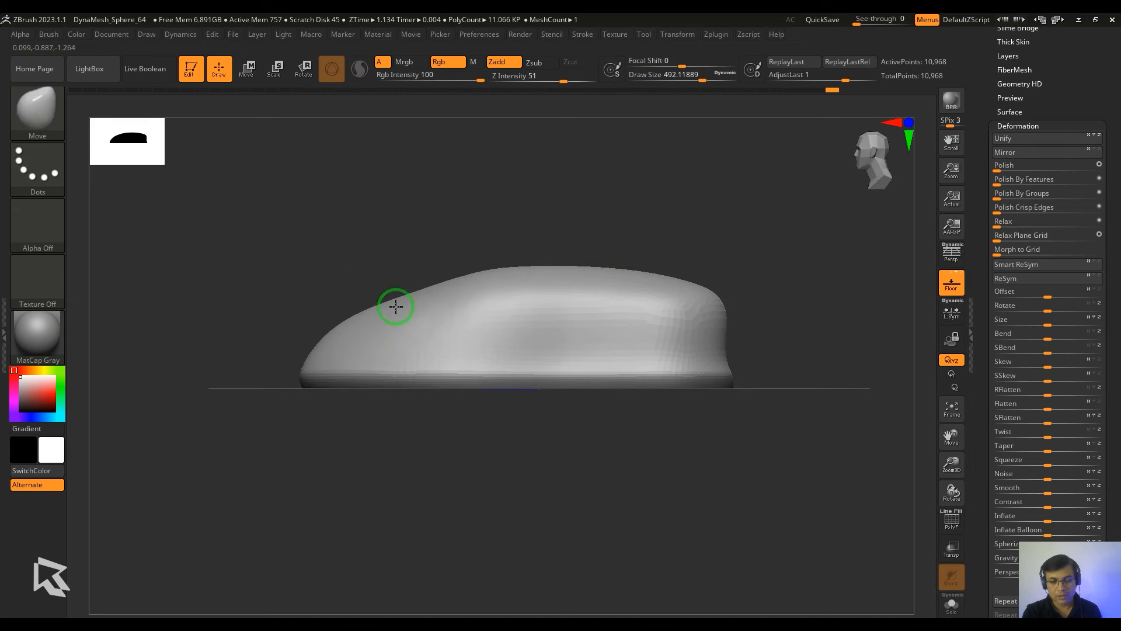
{"action": "left_click_drag", "start_coordinate": [706, 298], "coordinate": [709, 230]}
{"action": "left_click_drag", "start_coordinate": [619, 269], "coordinate": [593, 237]}
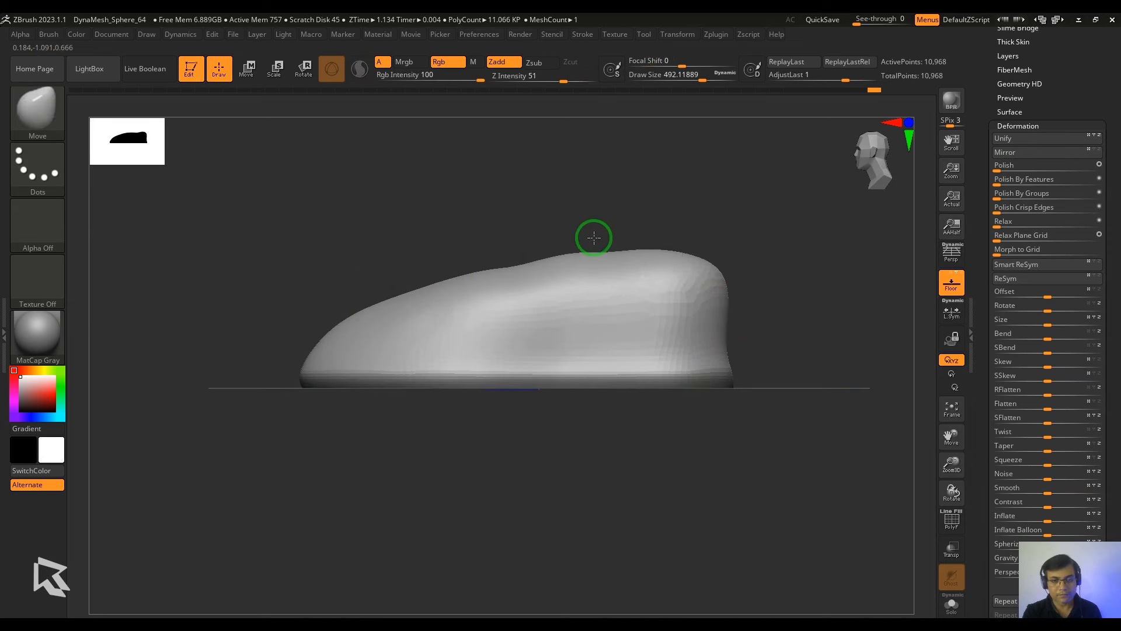
{"action": "mouse_move", "coordinate": [656, 261]}
{"action": "left_mouse_down"}
{"action": "mouse_move", "coordinate": [648, 235]}
{"action": "mouse_move", "coordinate": [611, 255]}
{"action": "mouse_move", "coordinate": [622, 255]}
{"action": "left_mouse_up"}
- Lift the ankle area further with a smaller Move brush, smooth the instep and level the top of the shoe opening
{"action": "key", "text": "s"}
{"action": "left_click_drag", "start_coordinate": [610, 256], "coordinate": [597, 235]}
{"action": "left_click_drag", "start_coordinate": [697, 264], "coordinate": [703, 252]}
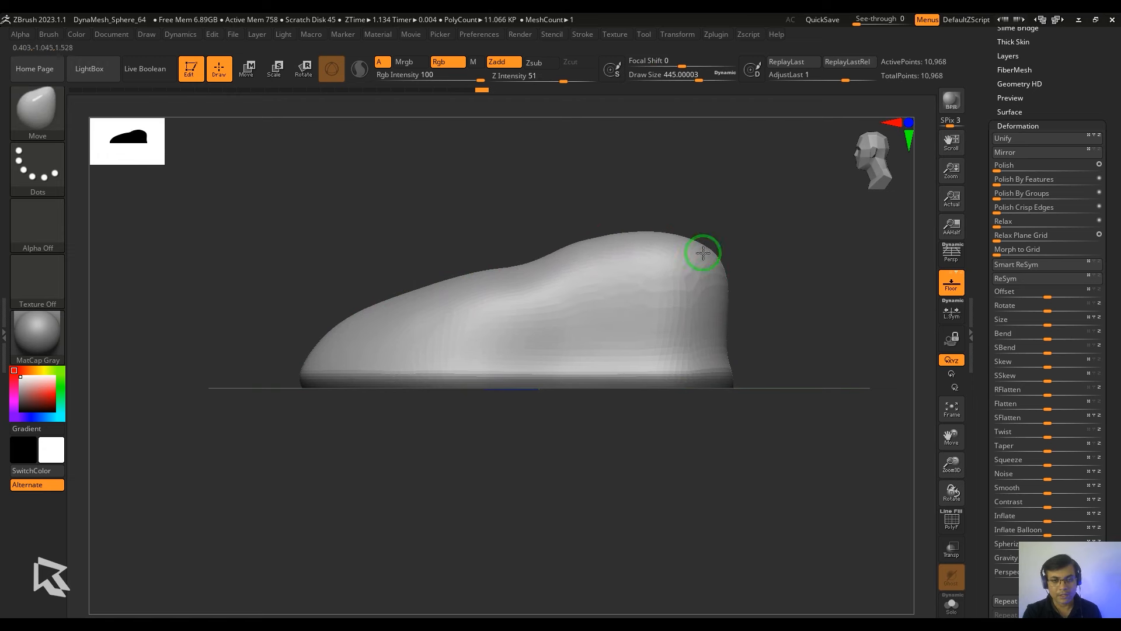
{"action": "mouse_move", "coordinate": [755, 217]}
{"action": "left_mouse_down"}
{"action": "mouse_move", "coordinate": [813, 216]}
{"action": "mouse_move", "coordinate": [756, 190]}
{"action": "mouse_move", "coordinate": [782, 157]}
{"action": "mouse_move", "coordinate": [773, 185]}
{"action": "left_mouse_up"}
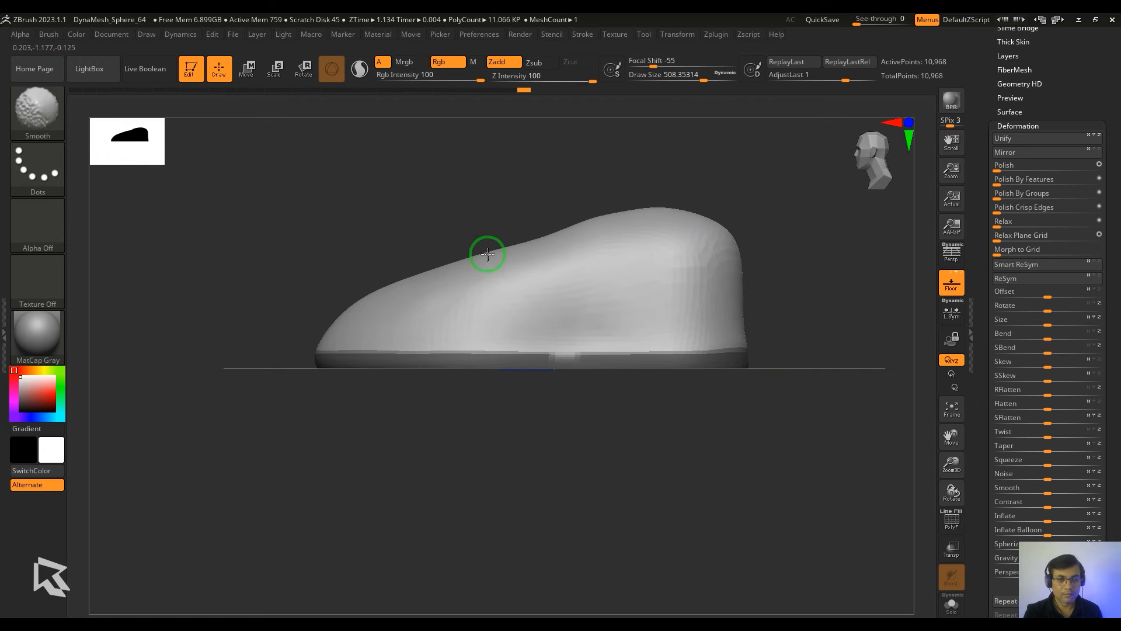
{"action": "left_click_drag", "start_coordinate": [708, 227], "coordinate": [705, 236]}
{"action": "mouse_move", "coordinate": [776, 175]}
{"action": "left_mouse_down"}
{"action": "mouse_move", "coordinate": [739, 200]}
{"action": "mouse_move", "coordinate": [665, 195]}
{"action": "mouse_move", "coordinate": [658, 213]}
{"action": "left_mouse_up"}
{"action": "left_click_drag", "start_coordinate": [777, 216], "coordinate": [759, 240], "text": "shift"}
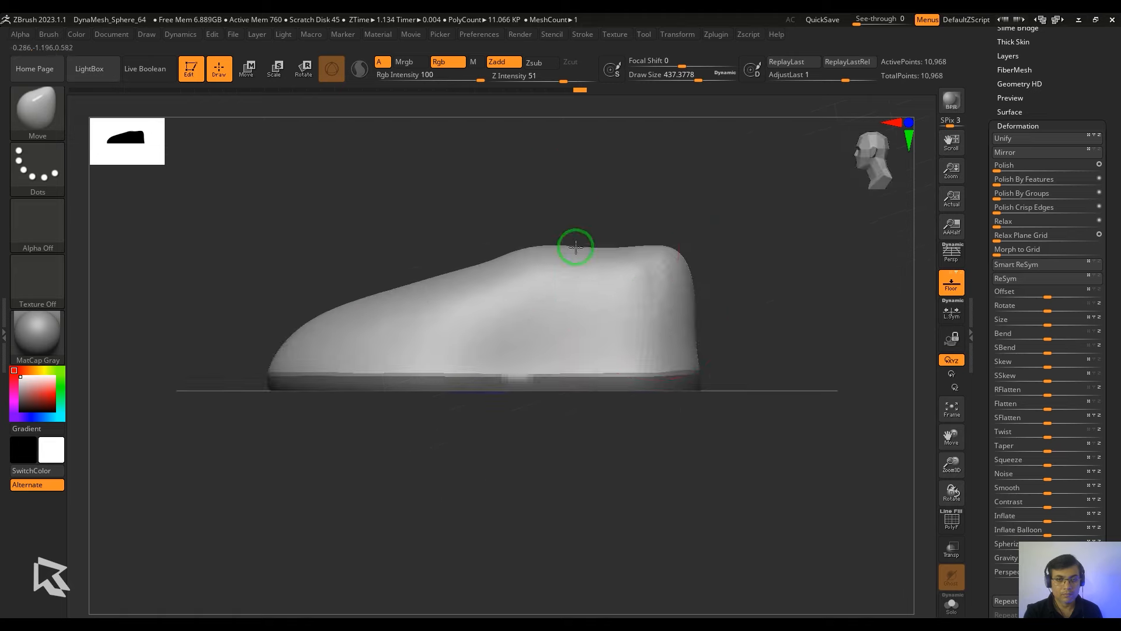
{"action": "left_click_drag", "start_coordinate": [576, 247], "coordinate": [578, 239]}
{"action": "mouse_move", "coordinate": [759, 257]}
{"action": "left_mouse_down"}
{"action": "mouse_move", "coordinate": [838, 331]}
{"action": "mouse_move", "coordinate": [619, 430]}
{"action": "mouse_move", "coordinate": [623, 388]}
{"action": "left_mouse_up"}
{"action": "key", "text": "b"}
{"action": "key", "text": "c"}
{"action": "key", "text": "b"}
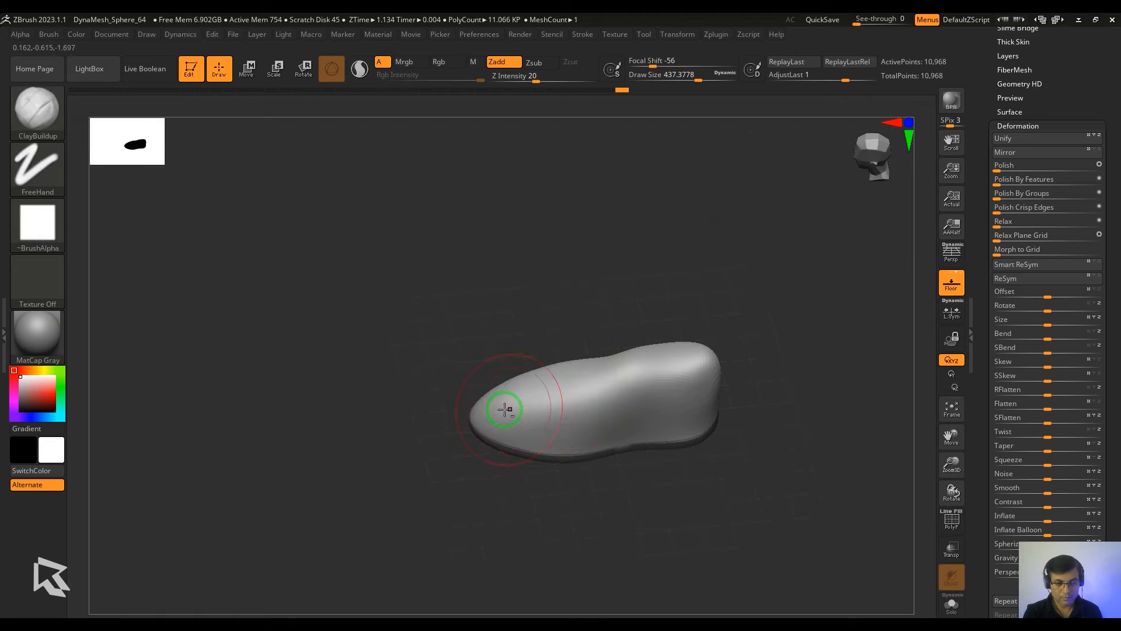
{"action": "mouse_move", "coordinate": [524, 396]}
{"action": "left_mouse_down", "text": "alt"}
{"action": "mouse_move", "coordinate": [555, 423]}
{"action": "mouse_move", "coordinate": [528, 403]}
{"action": "left_mouse_up", "text": "alt"}
- Flatten the top surface around the ankle with the hPolish brush
{"action": "mouse_move", "coordinate": [528, 281]}
{"action": "left_mouse_down"}
{"action": "mouse_move", "coordinate": [570, 298]}
{"action": "mouse_move", "coordinate": [678, 451]}
{"action": "left_mouse_up"}
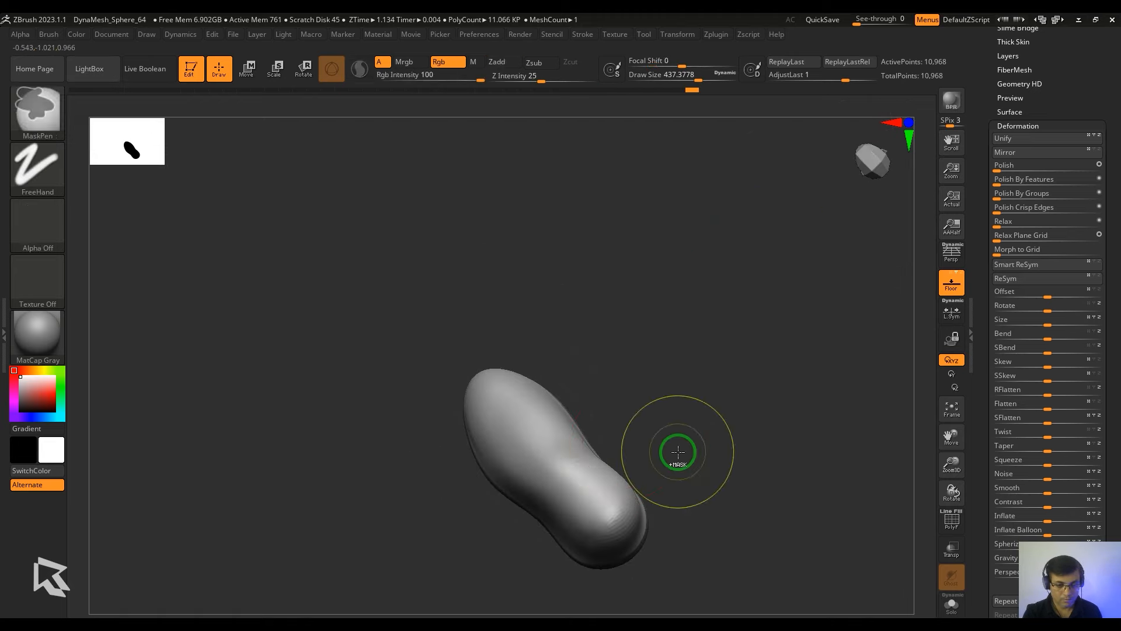
{"action": "key", "text": "b"}
{"action": "key", "text": "h"}
{"action": "key", "text": "p"}
{"action": "left_click_drag", "start_coordinate": [578, 461], "coordinate": [608, 504]}
- Push the shoe's side inward from the front view with the Move brush, and set the brush size to about 422
{"action": "left_click_drag", "start_coordinate": [677, 490], "coordinate": [651, 373]}
{"action": "mouse_move", "coordinate": [777, 374]}
{"action": "left_mouse_down", "text": "shift"}
{"action": "mouse_move", "coordinate": [829, 376]}
{"action": "mouse_move", "coordinate": [839, 392]}
{"action": "mouse_move", "coordinate": [818, 382]}
{"action": "left_mouse_up", "text": "shift"}
{"action": "mouse_move", "coordinate": [584, 384]}
{"action": "left_mouse_down"}
{"action": "mouse_move", "coordinate": [741, 355]}
{"action": "mouse_move", "coordinate": [737, 292]}
{"action": "left_mouse_up"}
{"action": "key", "text": "b"}
{"action": "key", "text": "m"}
{"action": "key", "text": "v"}
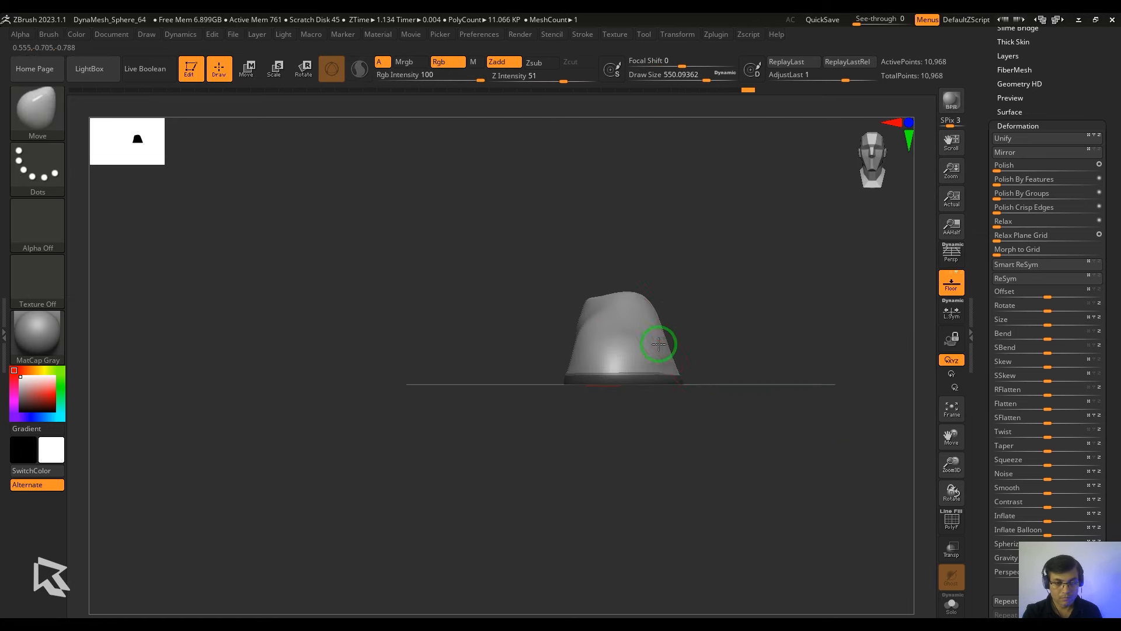
{"action": "left_click_drag", "start_coordinate": [655, 345], "coordinate": [647, 342]}
{"action": "mouse_move", "coordinate": [701, 280]}
{"action": "left_mouse_down"}
{"action": "mouse_move", "coordinate": [757, 261]}
{"action": "mouse_move", "coordinate": [763, 240]}
{"action": "mouse_move", "coordinate": [763, 325]}
{"action": "mouse_move", "coordinate": [518, 325]}
{"action": "mouse_move", "coordinate": [623, 333]}
{"action": "mouse_move", "coordinate": [625, 379]}
{"action": "mouse_move", "coordinate": [616, 378]}
{"action": "left_mouse_up"}
{"action": "key", "text": "s"}
{"action": "mouse_move", "coordinate": [701, 380]}
{"action": "left_mouse_down"}
{"action": "mouse_move", "coordinate": [713, 317]}
{"action": "mouse_move", "coordinate": [846, 248]}
{"action": "mouse_move", "coordinate": [865, 294]}
{"action": "left_mouse_up"}
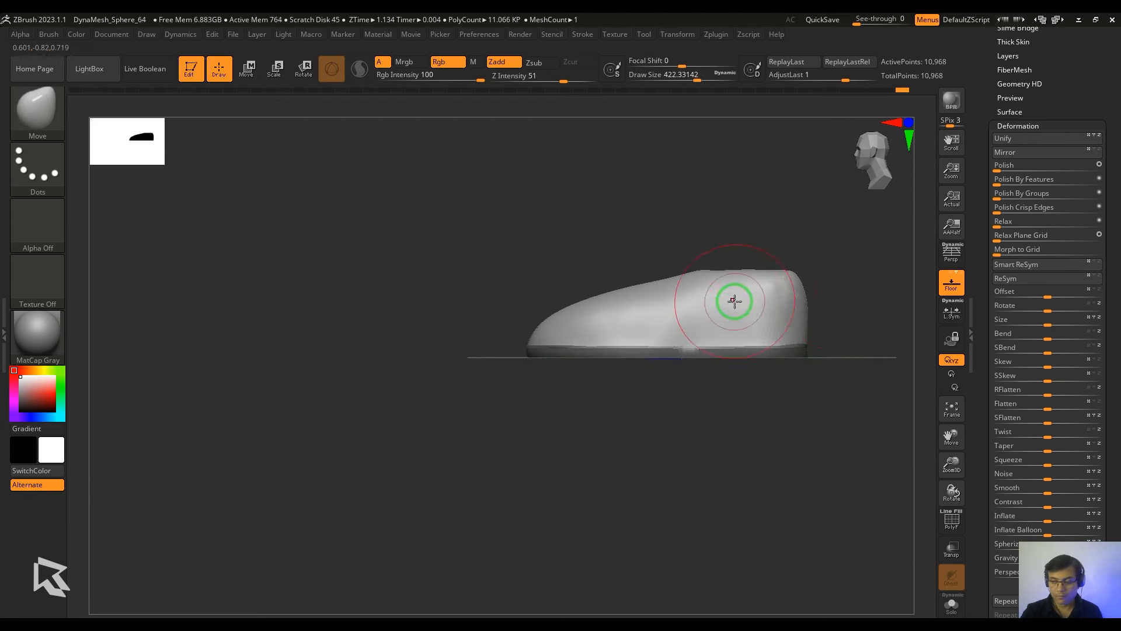
- Clear the mask from the sole and adjust the lower heel with the Move brush
{"action": "key", "text": "f"}
{"action": "left_click_drag", "start_coordinate": [714, 486], "coordinate": [679, 501], "text": "ctrl"}
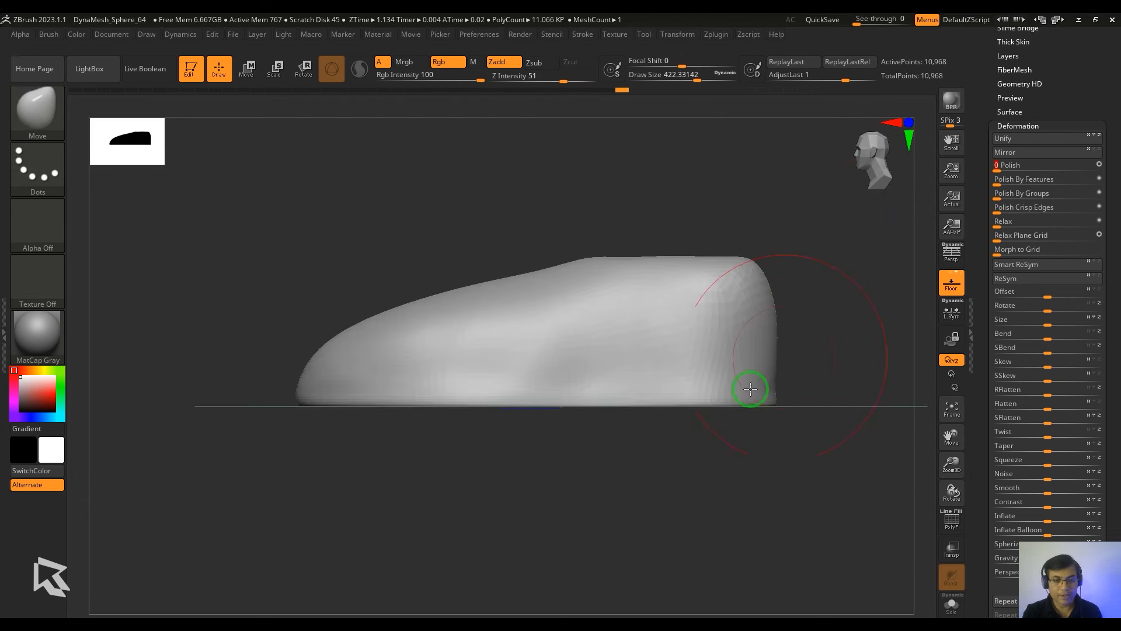
{"action": "left_click_drag", "start_coordinate": [746, 388], "coordinate": [719, 404]}
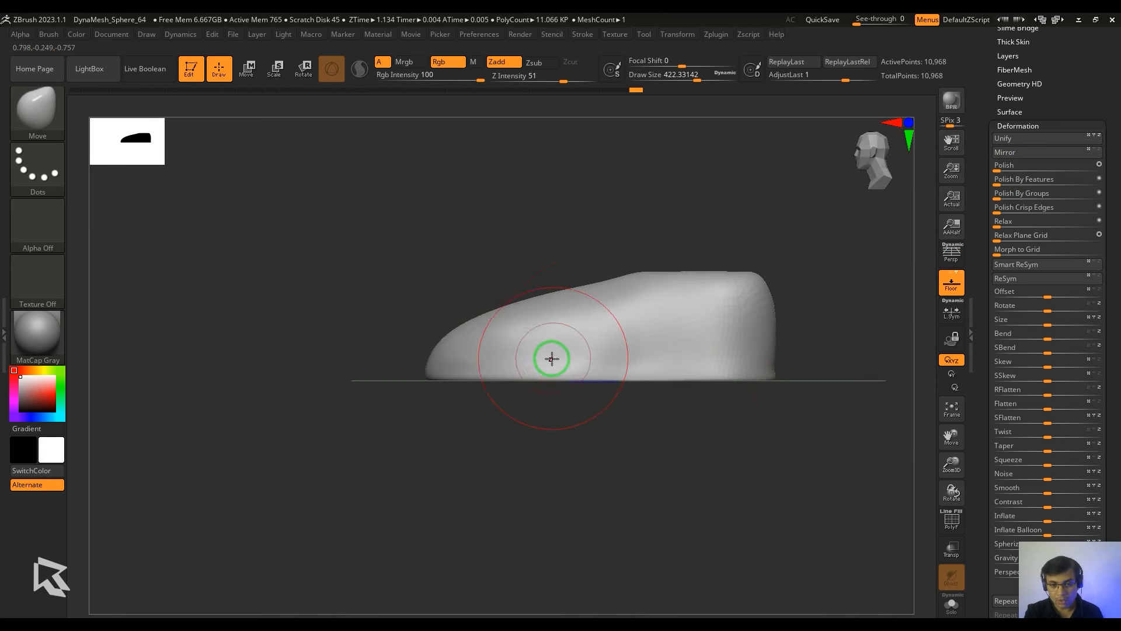
{"action": "left_click_drag", "start_coordinate": [786, 410], "coordinate": [773, 419], "text": "alt"}
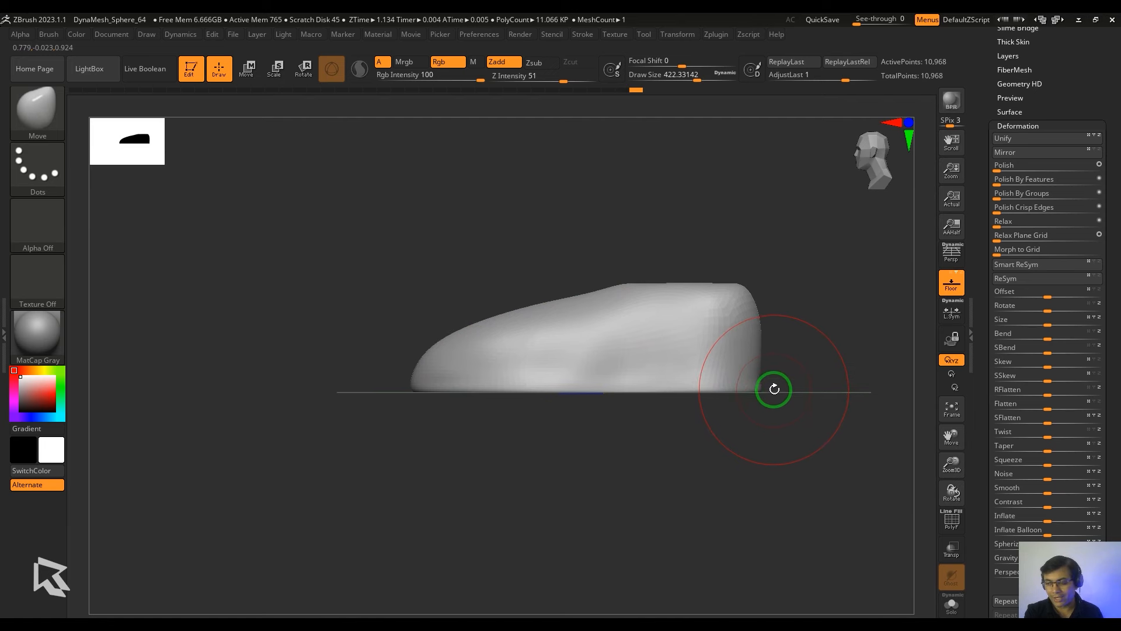
- Apply a Bend Curve deformer along the shoe's length and raise its toe end so the toe lifts off the floor
{"action": "left_click_drag", "start_coordinate": [770, 270], "coordinate": [740, 284], "text": "alt"}
{"action": "key", "text": "w"}
{"action": "left_click", "coordinate": [537, 245]}
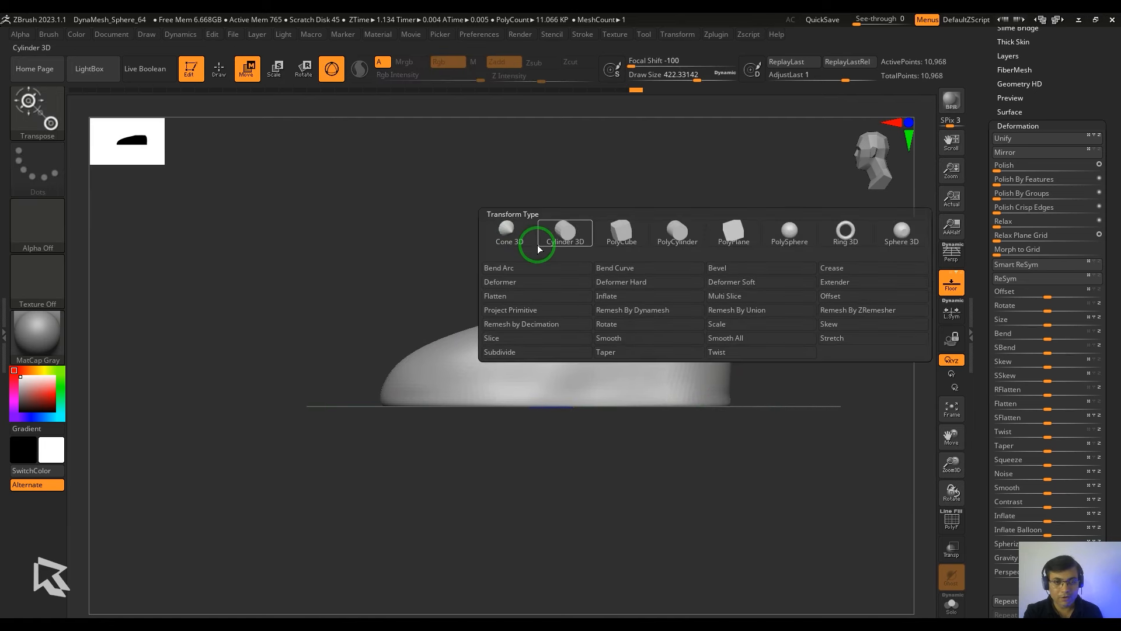
{"action": "left_click", "coordinate": [635, 269]}
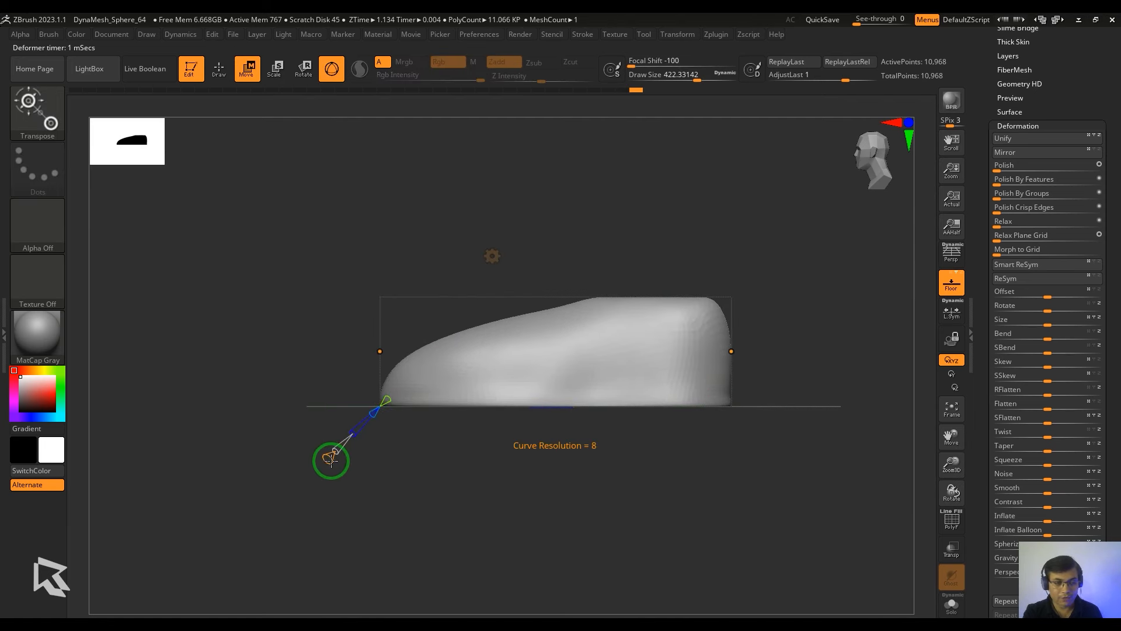
{"action": "left_click_drag", "start_coordinate": [380, 351], "coordinate": [391, 314]}
{"action": "left_click", "coordinate": [467, 347]}
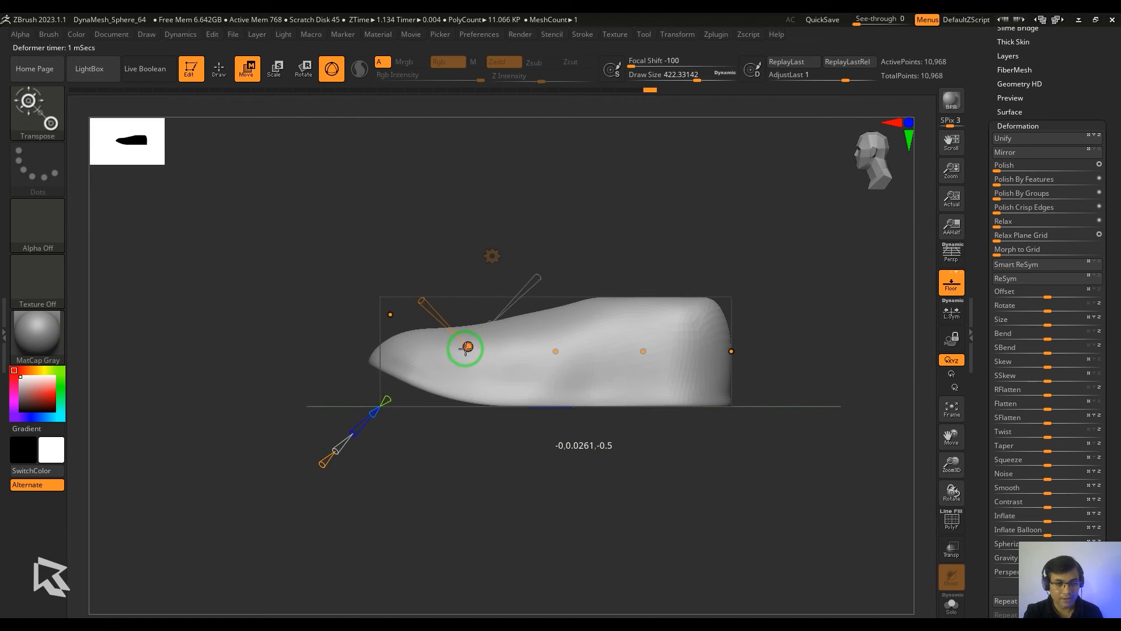
- Raise the Bend Curve points at the arch and near the toe slightly, and accept the deformation
{"action": "left_click_drag", "start_coordinate": [642, 353], "coordinate": [642, 348]}
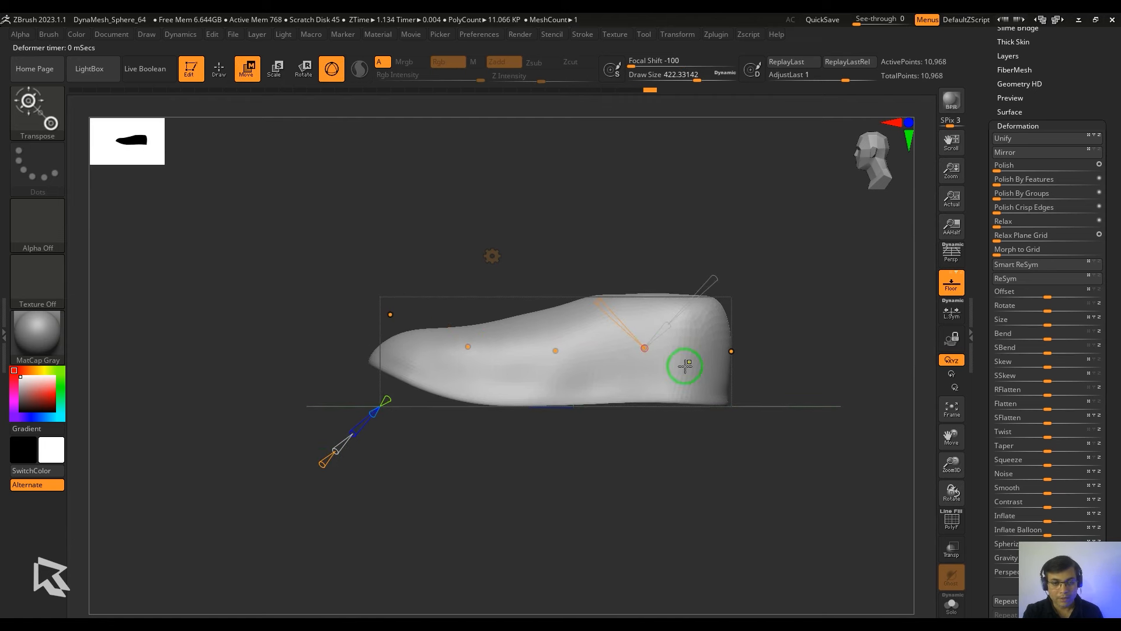
{"action": "key", "text": "ctrl+z"}
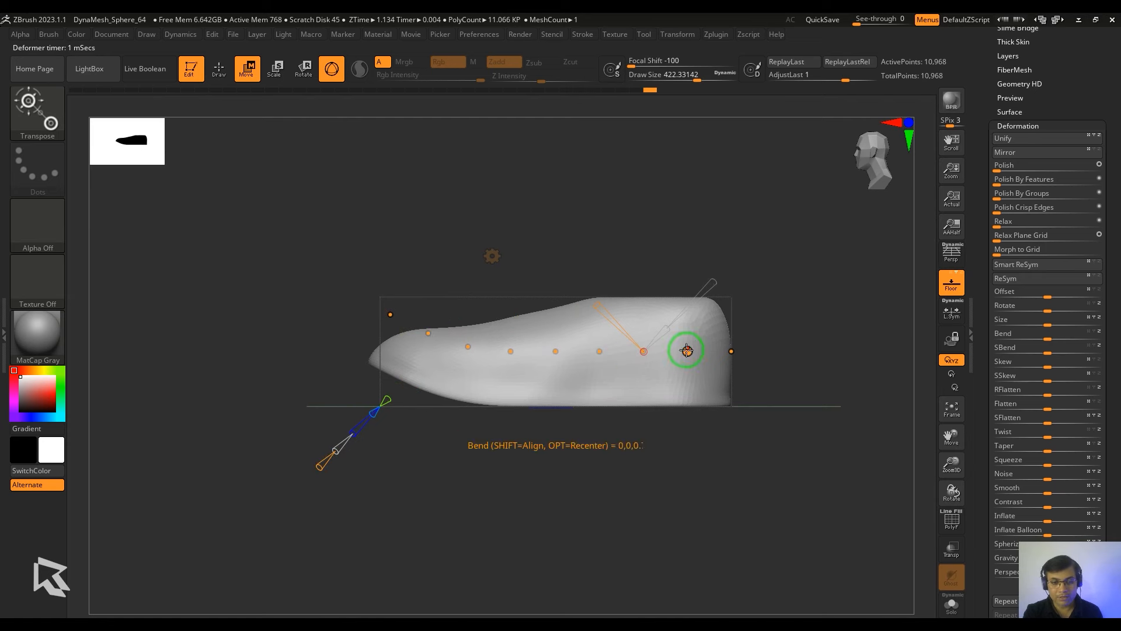
{"action": "left_click_drag", "start_coordinate": [644, 351], "coordinate": [598, 348]}
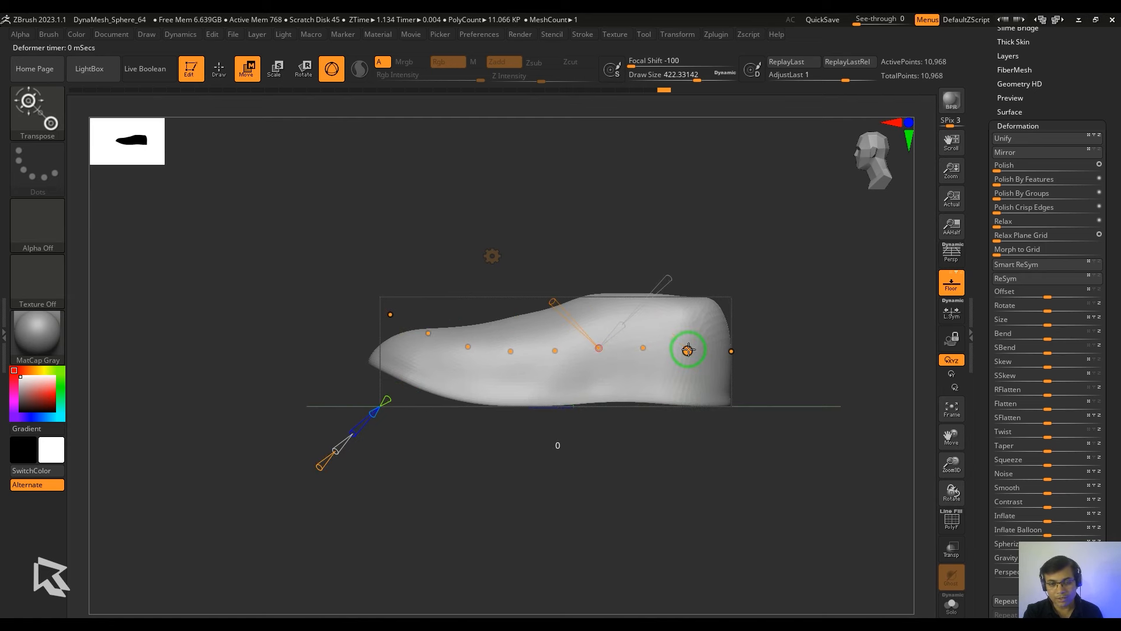
{"action": "left_click_drag", "start_coordinate": [430, 336], "coordinate": [447, 316]}
{"action": "left_click", "coordinate": [492, 256]}
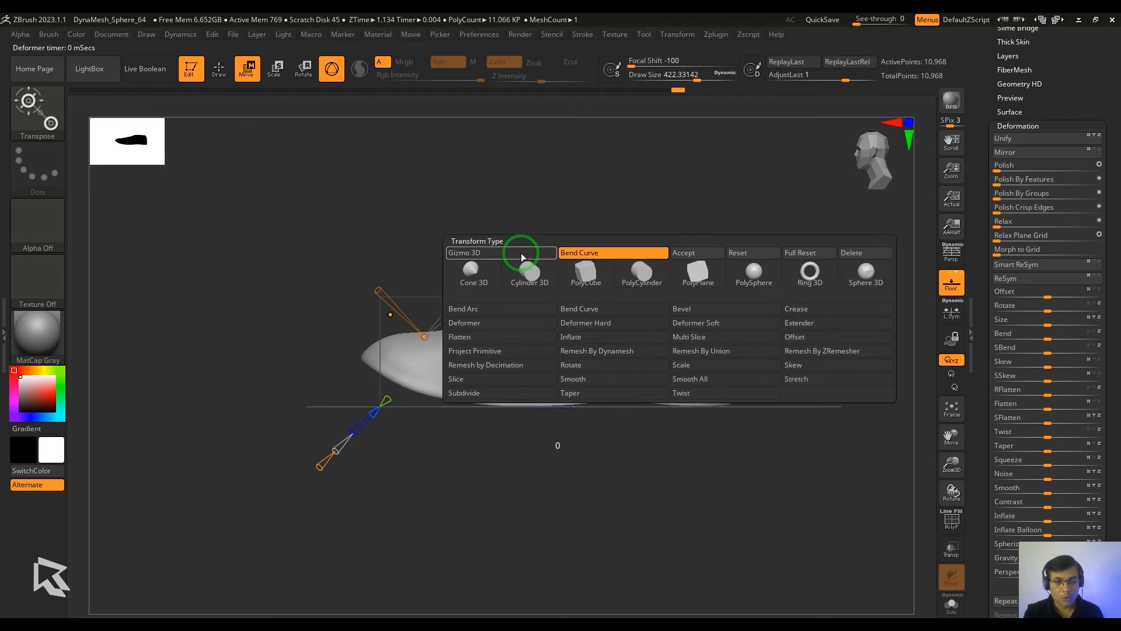
{"action": "left_click", "coordinate": [710, 254]}
- Refine the toe and front sole contours with the Move brush, enlarging it from about 378 to about 492
{"action": "key", "text": "b"}
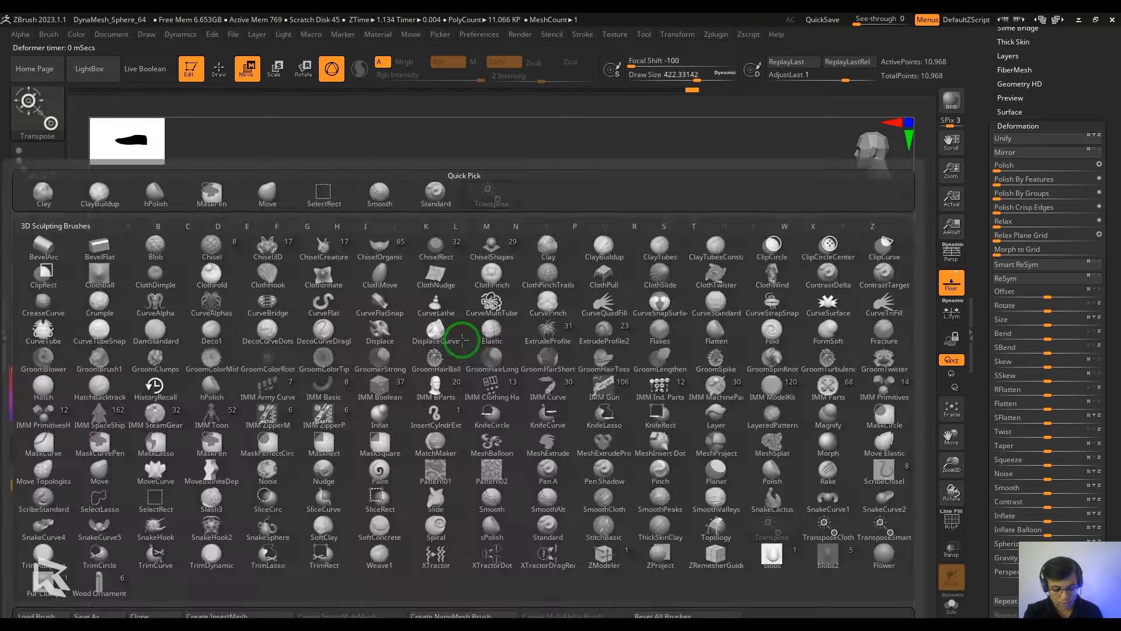
{"action": "key", "text": "m"}
{"action": "key", "text": "v"}
{"action": "left_click_drag", "start_coordinate": [422, 326], "coordinate": [426, 319]}
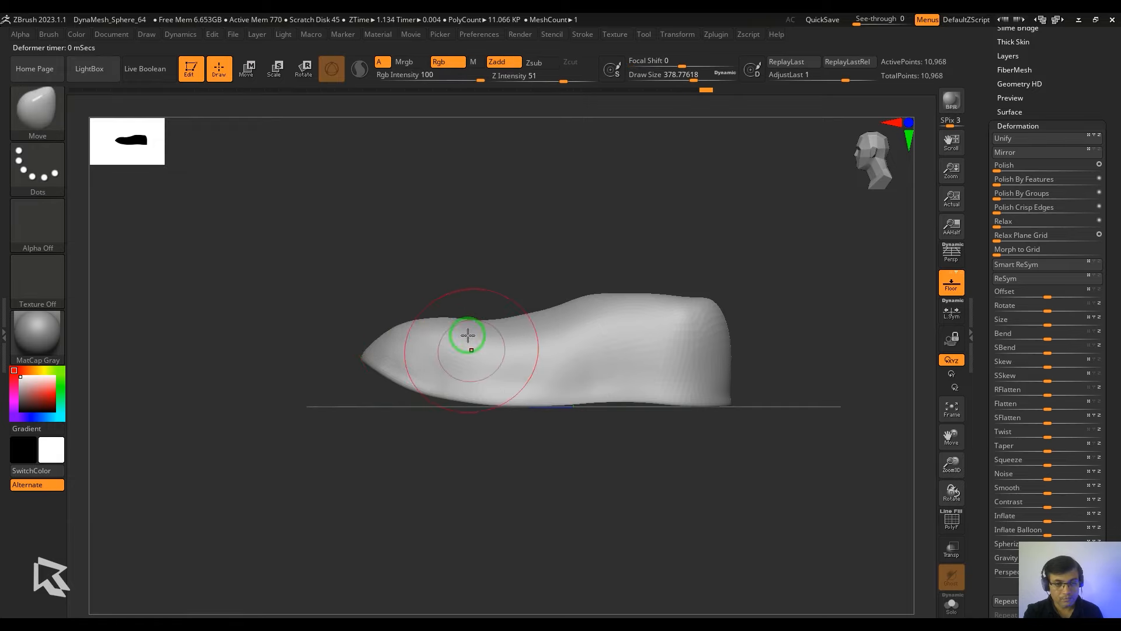
{"action": "right_click_drag", "start_coordinate": [468, 335], "coordinate": [514, 386]}
{"action": "left_click_drag", "start_coordinate": [449, 388], "coordinate": [466, 380]}
{"action": "left_click_drag", "start_coordinate": [570, 380], "coordinate": [570, 315]}
{"action": "left_click_drag", "start_coordinate": [403, 374], "coordinate": [395, 363]}
{"action": "left_click_drag", "start_coordinate": [584, 263], "coordinate": [700, 261], "text": "shift"}
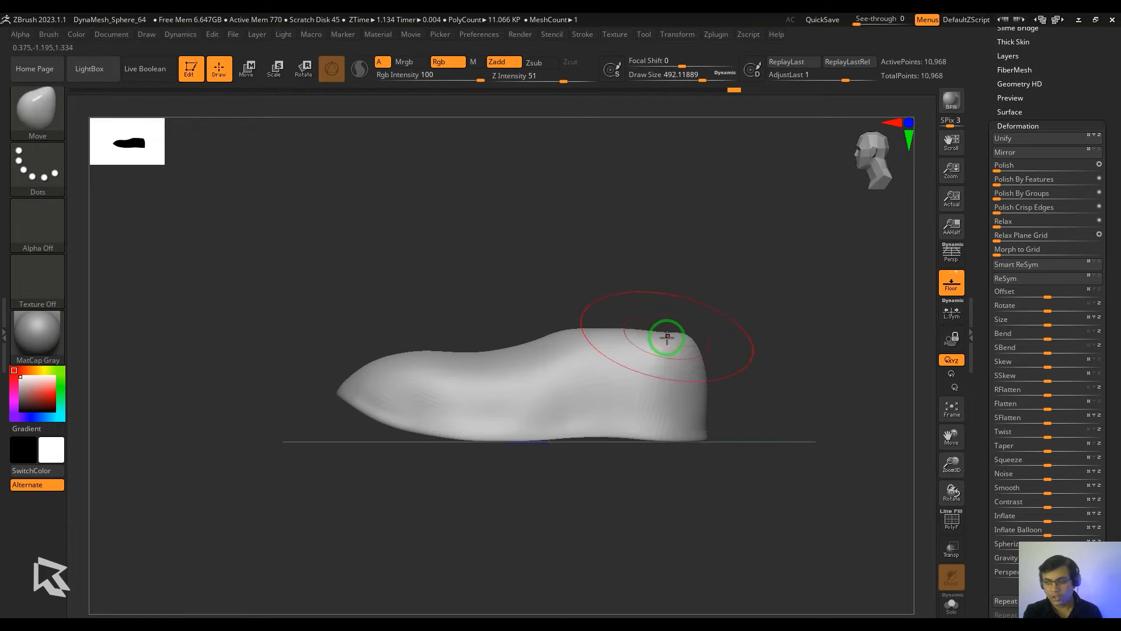
{"action": "left_click_drag", "start_coordinate": [731, 305], "coordinate": [767, 335]}
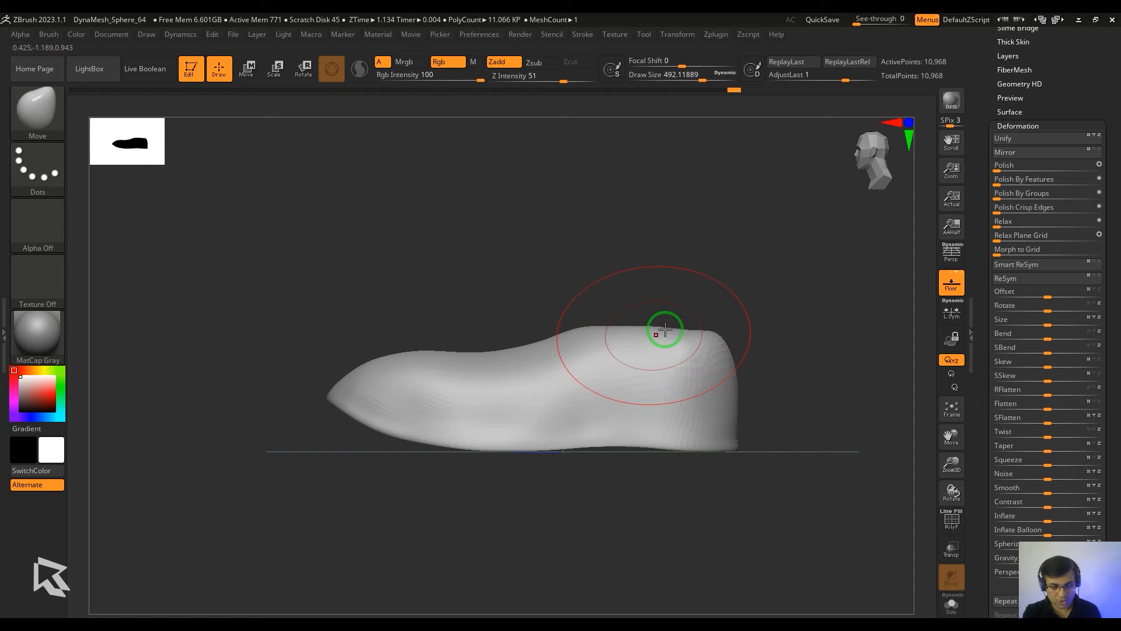
- Mask the ankle area, invert the mask, raise the unmasked top with the gizmo and clear the mask
{"action": "left_click_drag", "start_coordinate": [672, 327], "coordinate": [739, 376], "text": "ctrl"}
{"action": "left_click", "coordinate": [759, 351], "text": "ctrl"}
{"action": "key", "text": "w"}
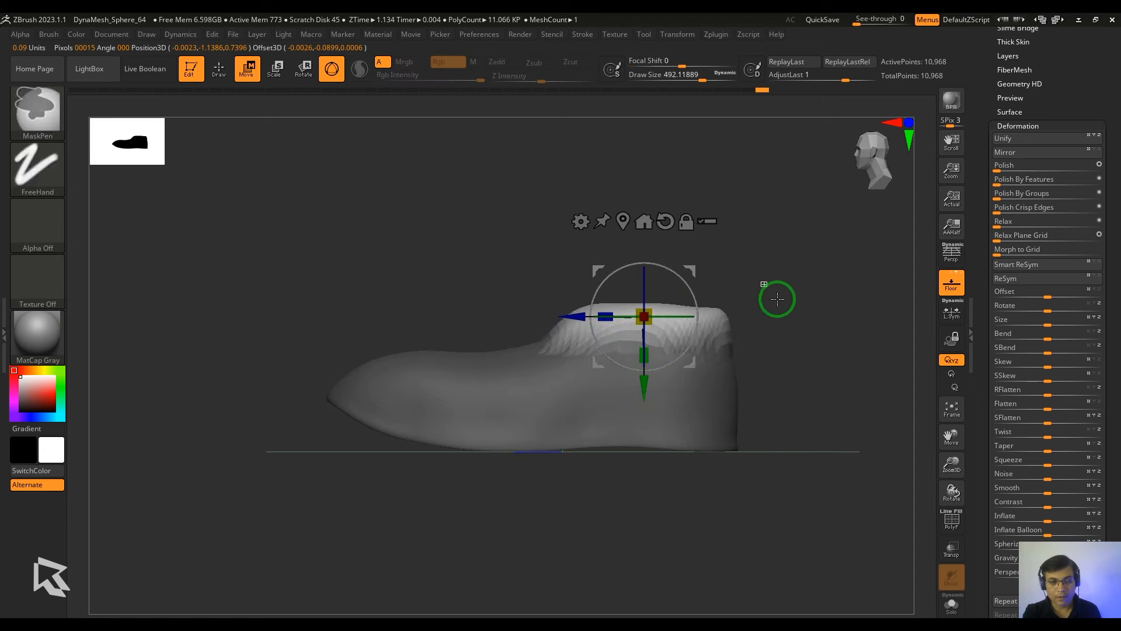
{"action": "mouse_move", "coordinate": [778, 299]}
{"action": "left_mouse_down", "text": "ctrl"}
{"action": "mouse_move", "coordinate": [816, 350]}
{"action": "mouse_move", "coordinate": [478, 323]}
{"action": "mouse_move", "coordinate": [872, 266]}
{"action": "left_mouse_up", "text": "ctrl"}
{"action": "key", "text": "q"}
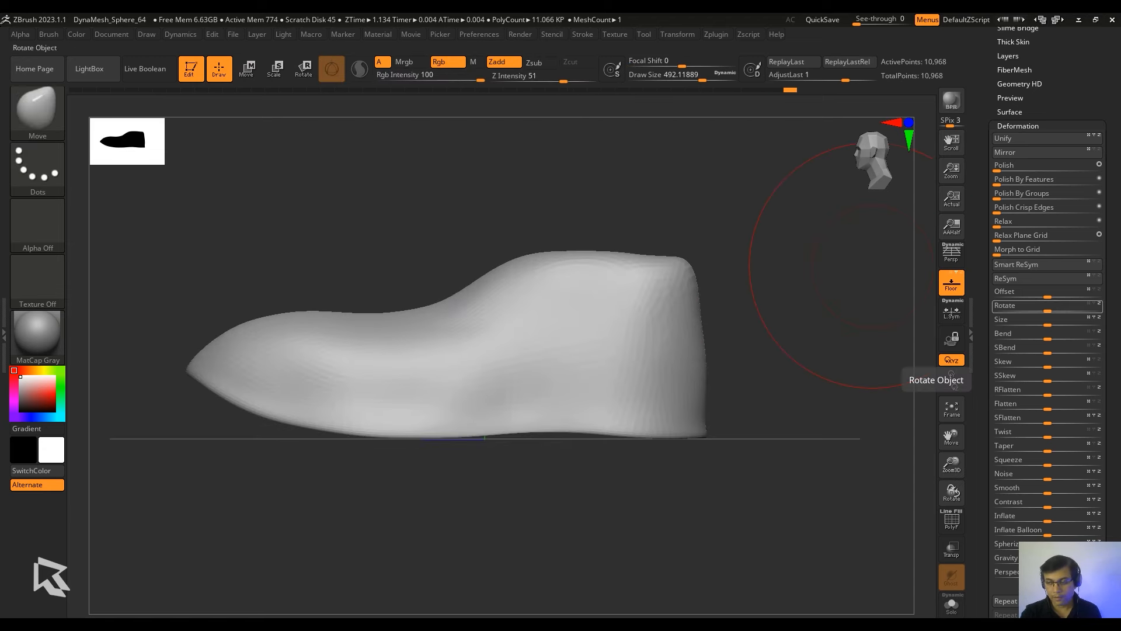
- Set the DynaMesh resolution to 128 and remesh the shoe, checking its density with the wireframe
{"action": "key", "text": "f"}
{"action": "left_click", "coordinate": [1051, 125]}
{"action": "left_click", "coordinate": [1026, 184]}
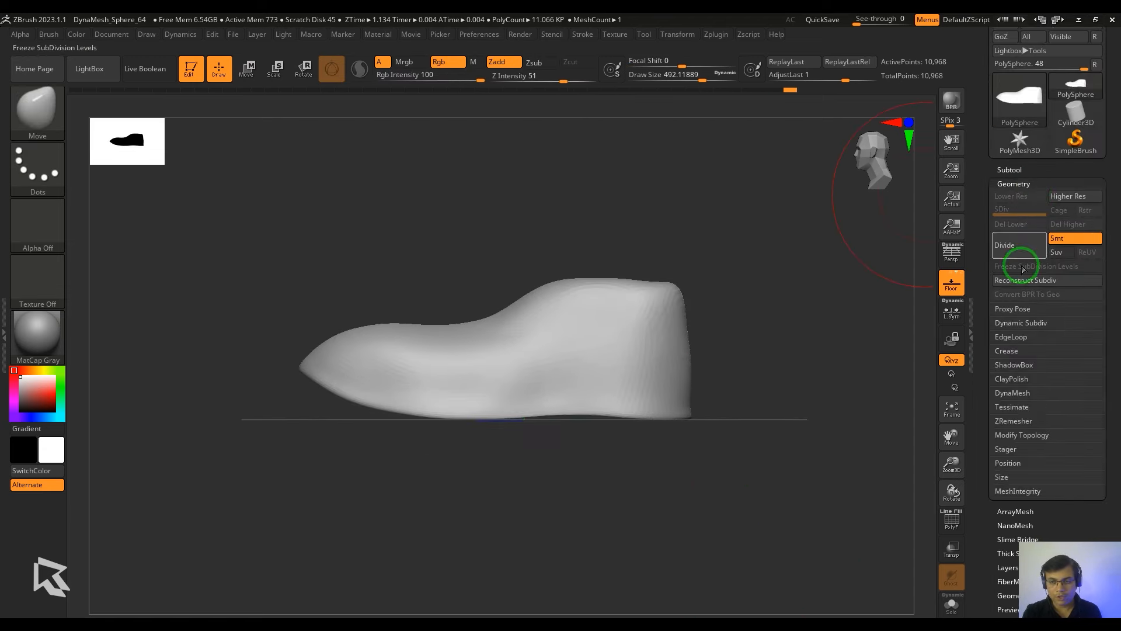
{"action": "left_click", "coordinate": [1027, 393]}
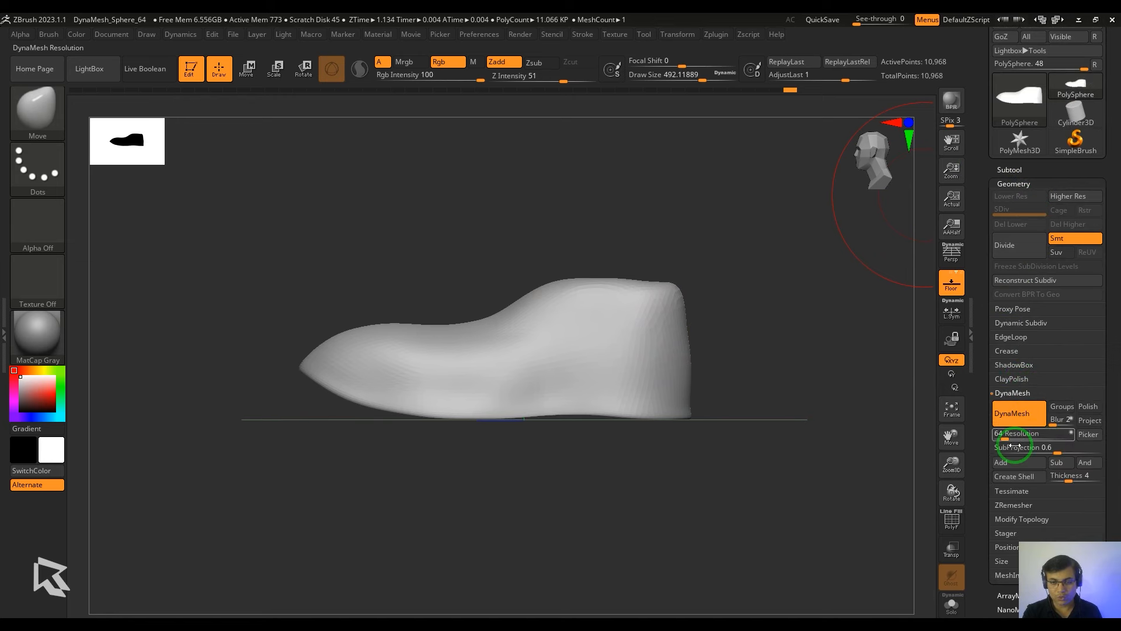
{"action": "key", "text": "shift+f"}
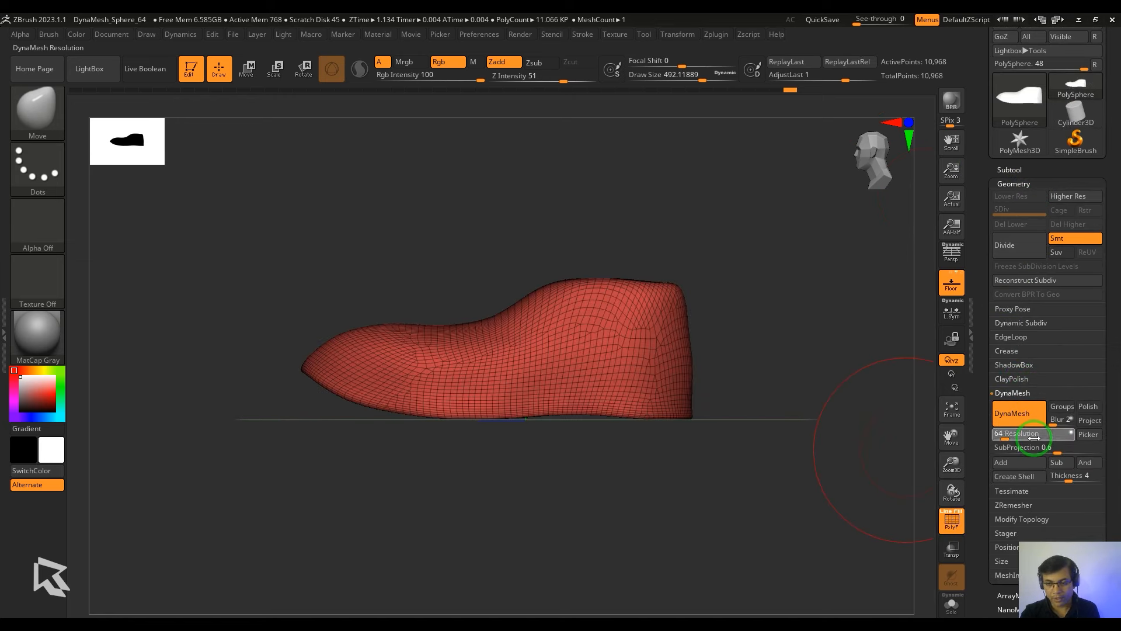
{"action": "left_click_drag", "start_coordinate": [1033, 437], "coordinate": [1040, 437]}
{"action": "left_click_drag", "start_coordinate": [808, 513], "coordinate": [813, 424], "text": "ctrl"}
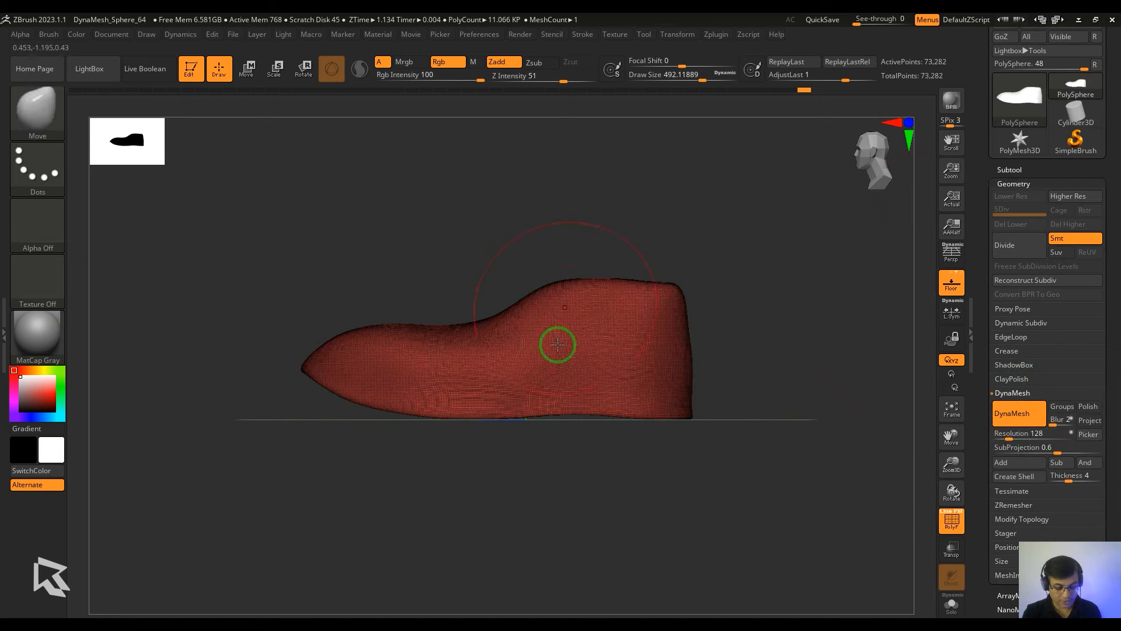
{"action": "key", "text": "shift+f"}
- Build up the side of the forefoot with the ClayBuildup brush, reduce its size to about 228, and smooth the strokes
{"action": "left_click_drag", "start_coordinate": [756, 297], "coordinate": [526, 343]}
{"action": "mouse_move", "coordinate": [693, 262]}
{"action": "left_mouse_down"}
{"action": "mouse_move", "coordinate": [751, 256]}
{"action": "mouse_move", "coordinate": [718, 321]}
{"action": "left_mouse_up"}
{"action": "mouse_move", "coordinate": [806, 446]}
{"action": "left_mouse_down", "text": "alt"}
{"action": "mouse_move", "coordinate": [736, 302]}
{"action": "mouse_move", "coordinate": [765, 255]}
{"action": "mouse_move", "coordinate": [485, 437]}
{"action": "mouse_move", "coordinate": [418, 420]}
{"action": "mouse_move", "coordinate": [825, 284]}
{"action": "mouse_move", "coordinate": [653, 314]}
{"action": "left_mouse_up", "text": "alt"}
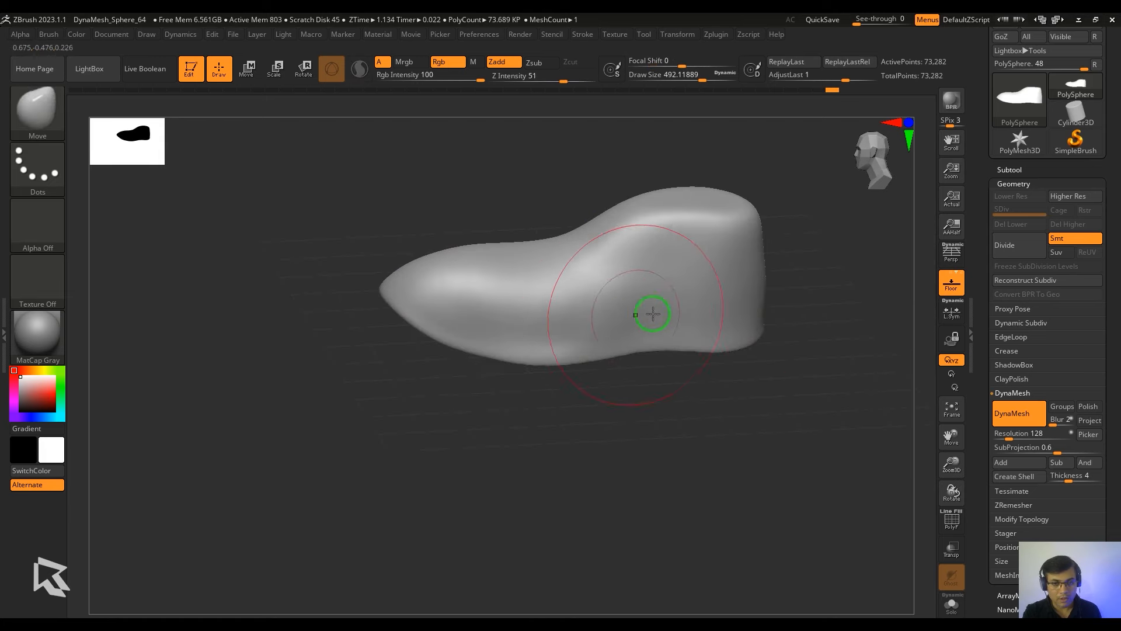
{"action": "key", "text": "b"}
{"action": "key", "text": "c"}
{"action": "key", "text": "b"}
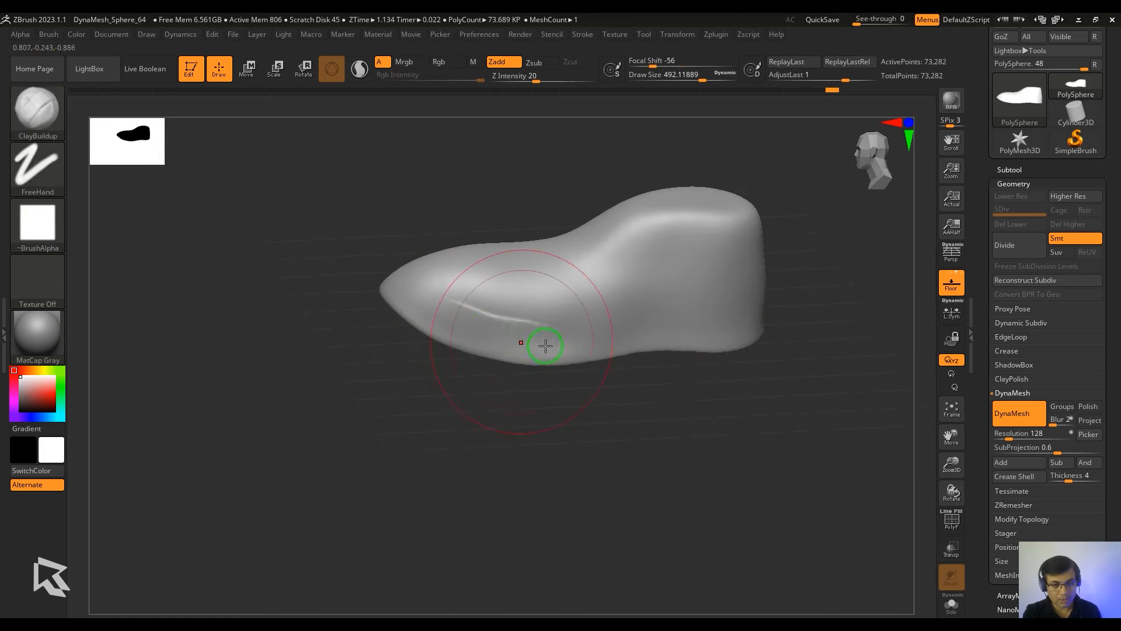
{"action": "left_click_drag", "start_coordinate": [526, 334], "coordinate": [473, 320], "text": "shift"}
{"action": "right_click_drag", "start_coordinate": [469, 310], "coordinate": [520, 388], "text": "ctrl"}
{"action": "key", "text": "s"}
{"action": "left_click_drag", "start_coordinate": [530, 343], "coordinate": [508, 343]}
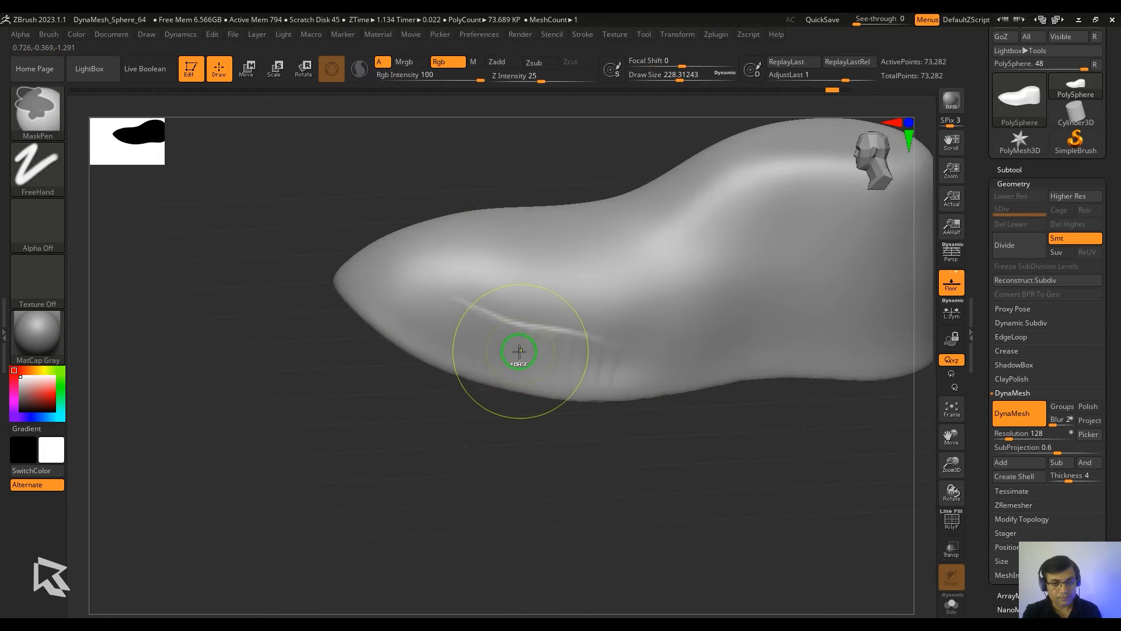
{"action": "left_click_drag", "start_coordinate": [560, 375], "coordinate": [497, 346], "text": "shift"}
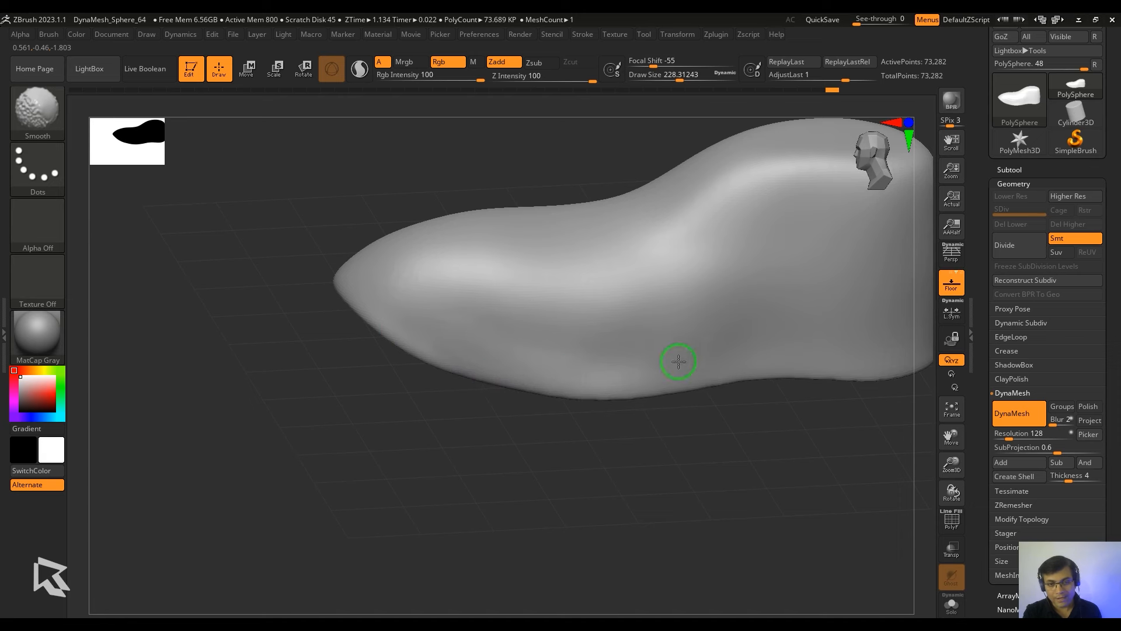
- Build up the lower side of the heel with the ClayBuildup brush and smooth the added volume
{"action": "right_click_drag", "start_coordinate": [772, 340], "coordinate": [696, 304], "text": "shift"}
{"action": "right_click_drag", "start_coordinate": [592, 348], "coordinate": [451, 334], "text": "alt"}
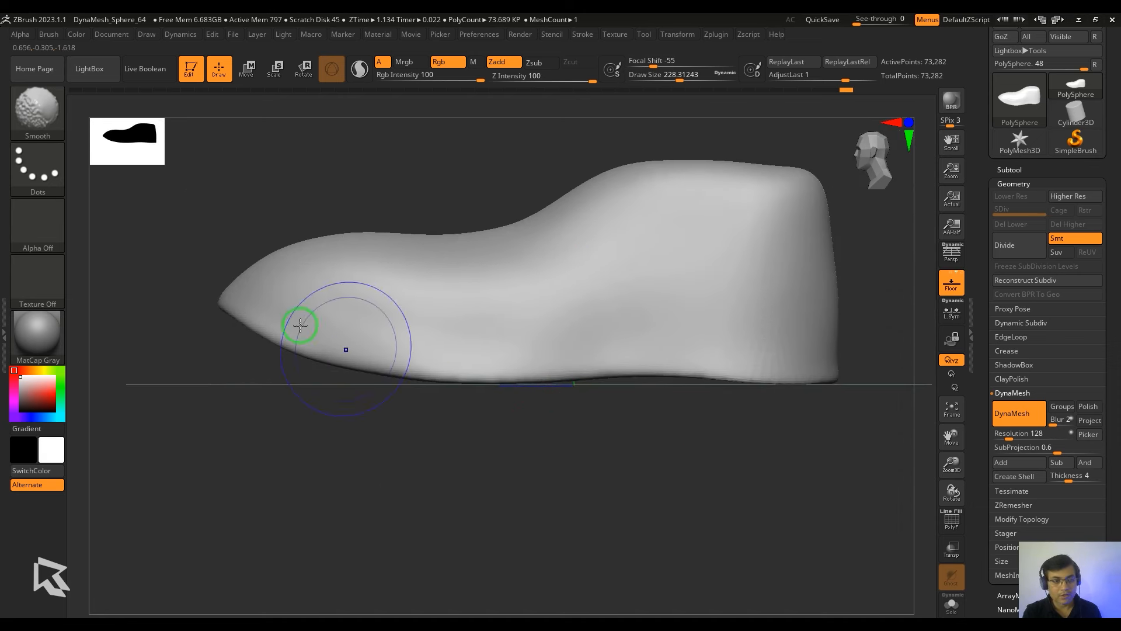
{"action": "mouse_move", "coordinate": [858, 405]}
{"action": "right_mouse_down"}
{"action": "mouse_move", "coordinate": [493, 365]}
{"action": "mouse_move", "coordinate": [458, 408]}
{"action": "mouse_move", "coordinate": [287, 339]}
{"action": "mouse_move", "coordinate": [390, 400]}
{"action": "mouse_move", "coordinate": [379, 452]}
{"action": "right_mouse_up"}
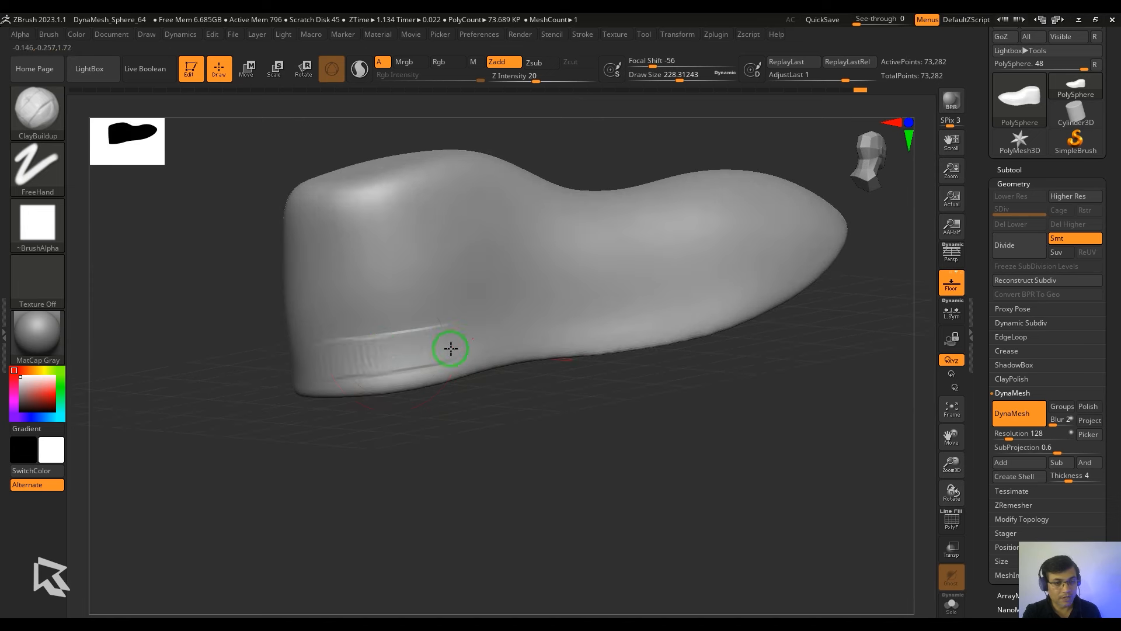
{"action": "mouse_move", "coordinate": [451, 348]}
{"action": "left_mouse_down", "text": "shift"}
{"action": "mouse_move", "coordinate": [363, 350]}
{"action": "mouse_move", "coordinate": [490, 330]}
{"action": "mouse_move", "coordinate": [457, 327]}
{"action": "left_mouse_up", "text": "shift"}
{"action": "right_click_drag", "start_coordinate": [636, 446], "coordinate": [680, 426]}
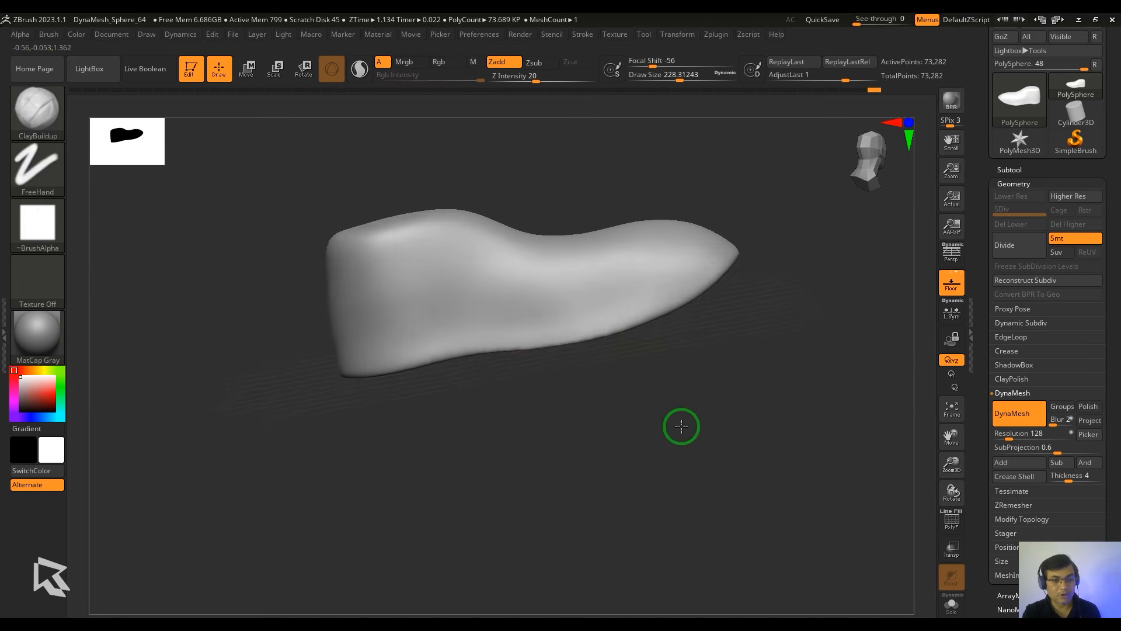
- Undo the stray clay stroke near the toe and smooth the forefoot on both sides of the shoe
{"action": "left_click_drag", "start_coordinate": [663, 270], "coordinate": [629, 285]}
{"action": "key", "text": "ctrl+z"}
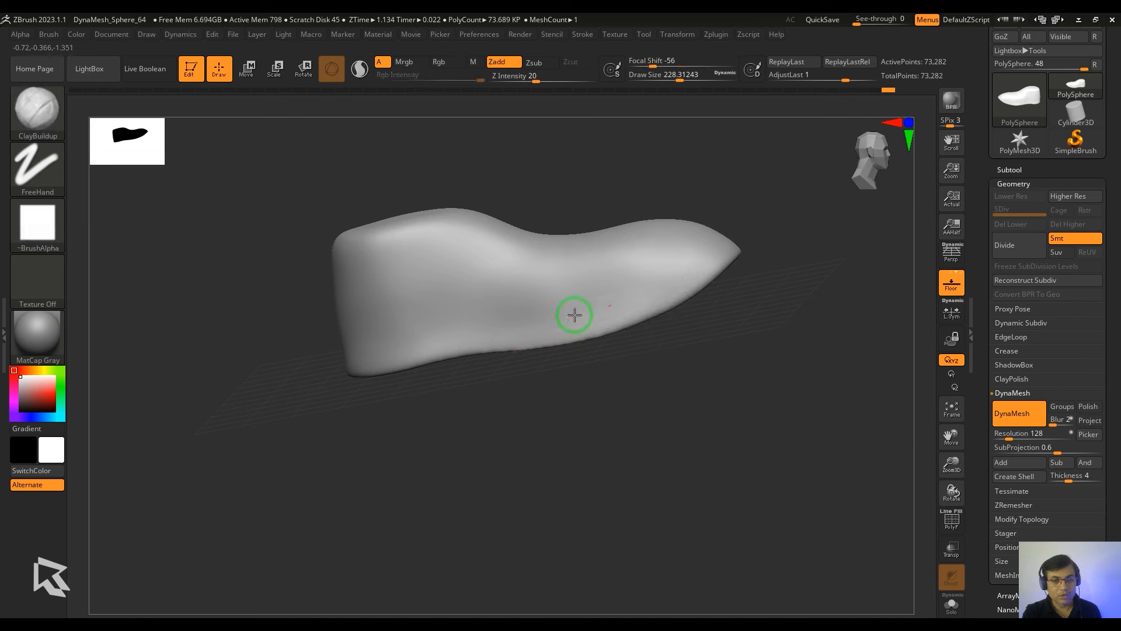
{"action": "left_click_drag", "start_coordinate": [627, 306], "coordinate": [650, 276], "text": "shift"}
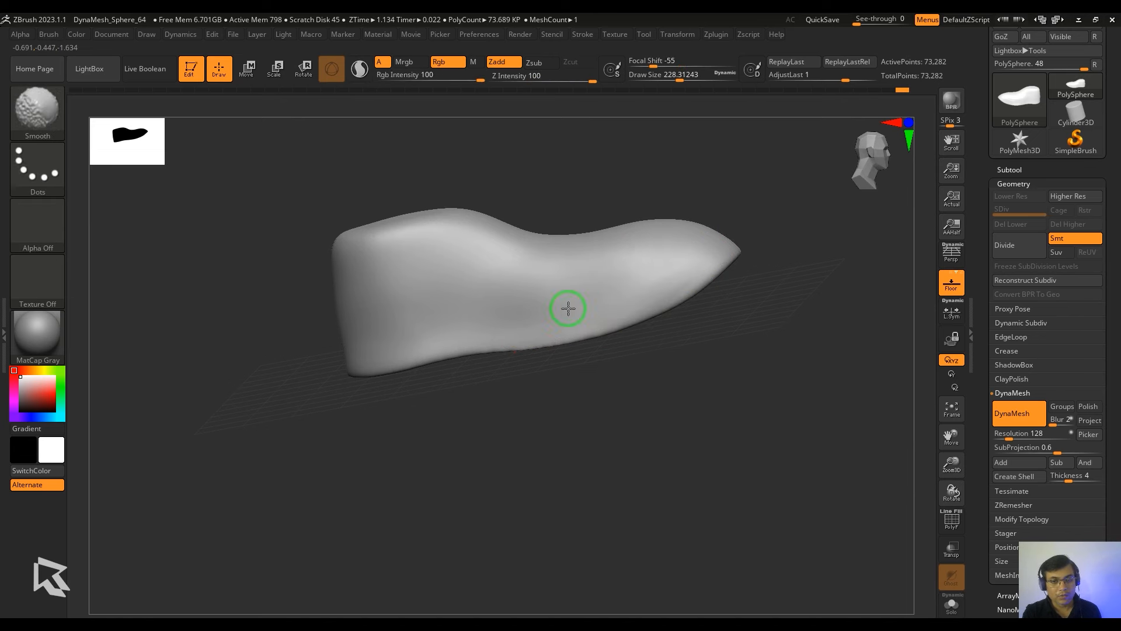
{"action": "mouse_move", "coordinate": [438, 331]}
{"action": "right_mouse_down", "text": "shift"}
{"action": "mouse_move", "coordinate": [526, 310]}
{"action": "mouse_move", "coordinate": [663, 406]}
{"action": "mouse_move", "coordinate": [648, 414]}
{"action": "right_mouse_up", "text": "shift"}
{"action": "key", "text": "f"}
{"action": "mouse_move", "coordinate": [317, 392]}
{"action": "left_mouse_down"}
{"action": "mouse_move", "coordinate": [473, 406]}
{"action": "mouse_move", "coordinate": [395, 388]}
{"action": "left_mouse_up"}
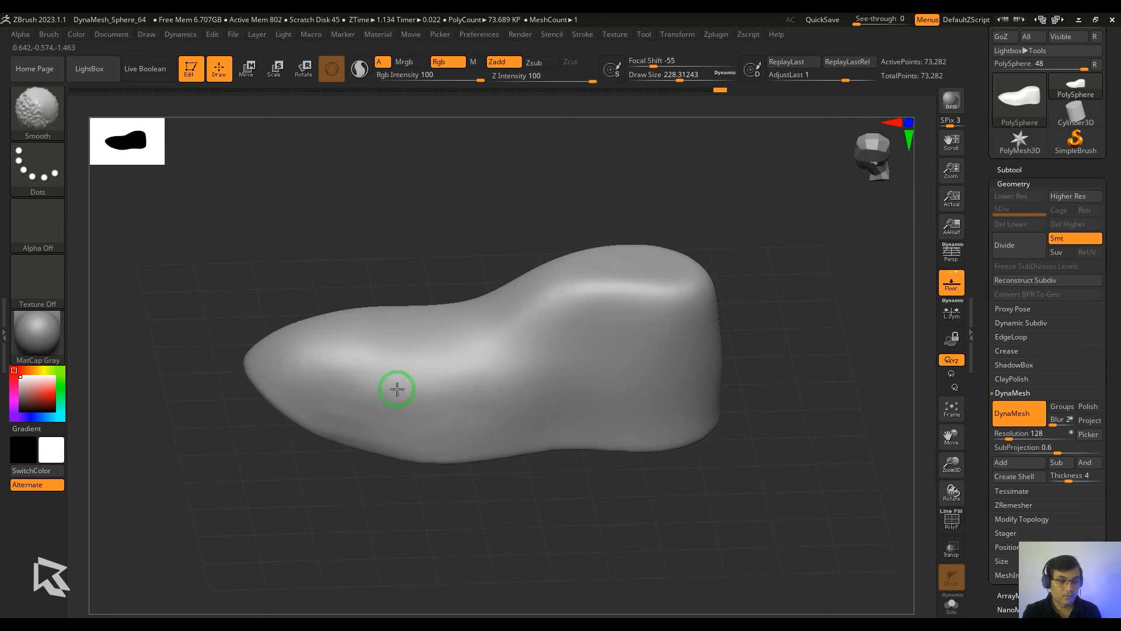
{"action": "mouse_move", "coordinate": [672, 398]}
{"action": "right_mouse_down", "text": "shift"}
{"action": "mouse_move", "coordinate": [642, 399]}
{"action": "mouse_move", "coordinate": [673, 373]}
{"action": "mouse_move", "coordinate": [523, 373]}
{"action": "mouse_move", "coordinate": [796, 340]}
{"action": "right_mouse_up", "text": "shift"}
{"action": "mouse_move", "coordinate": [604, 335]}
{"action": "right_mouse_down", "text": "shift"}
{"action": "mouse_move", "coordinate": [500, 373]}
{"action": "mouse_move", "coordinate": [815, 307]}
{"action": "mouse_move", "coordinate": [759, 281]}
{"action": "right_mouse_up", "text": "shift"}
{"action": "key", "text": "f"}
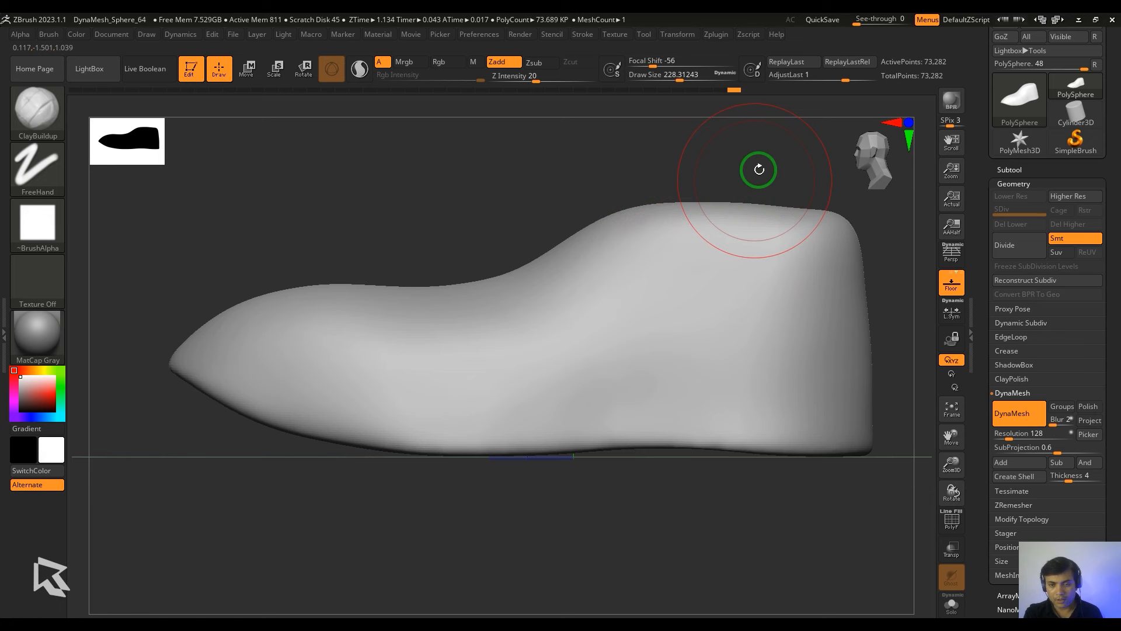
{"action": "right_click_drag", "start_coordinate": [771, 200], "coordinate": [679, 166]}
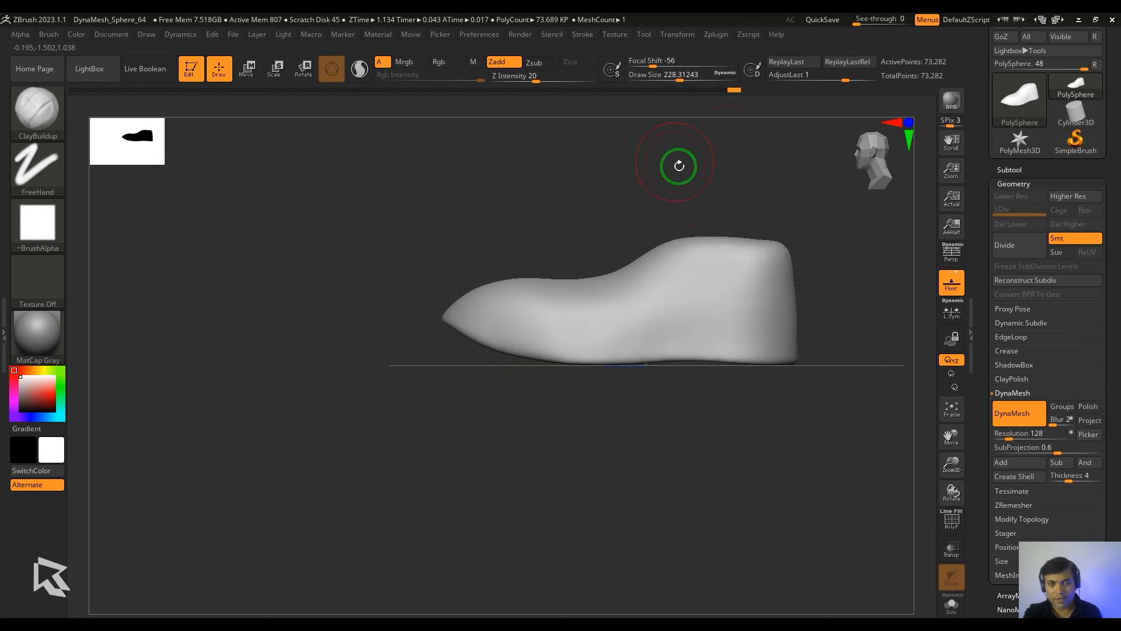
{"action": "mouse_move", "coordinate": [748, 220]}
{"action": "right_mouse_down"}
{"action": "mouse_move", "coordinate": [790, 230]}
{"action": "mouse_move", "coordinate": [766, 226]}
{"action": "mouse_move", "coordinate": [744, 175]}
{"action": "right_mouse_up"}
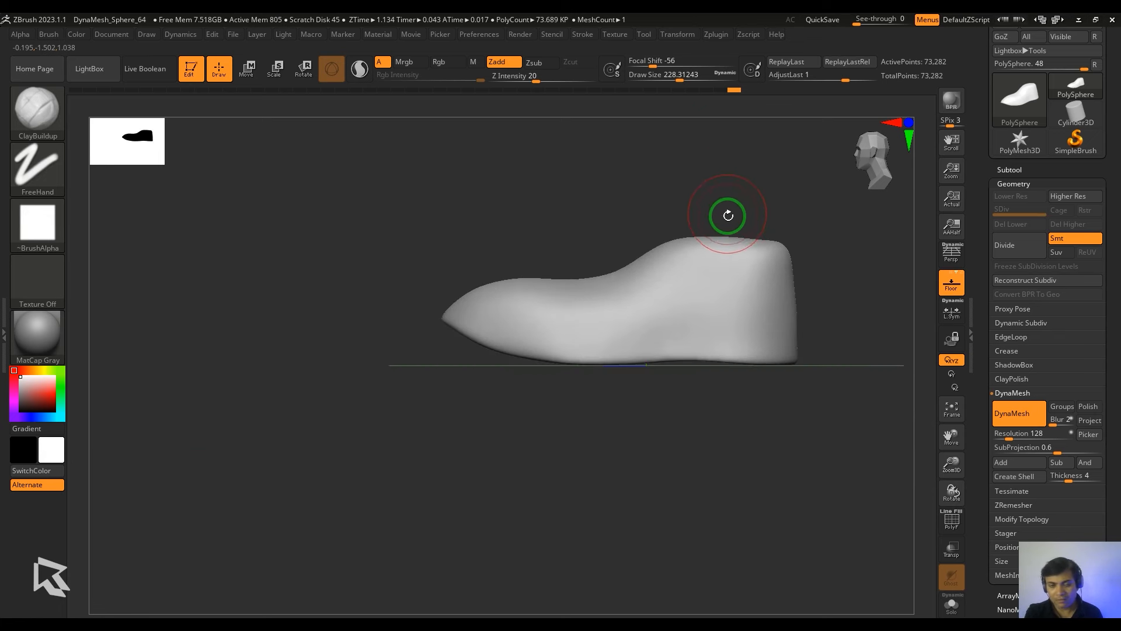
{"action": "right_click_drag", "start_coordinate": [681, 209], "coordinate": [695, 216], "text": "ctrl"}
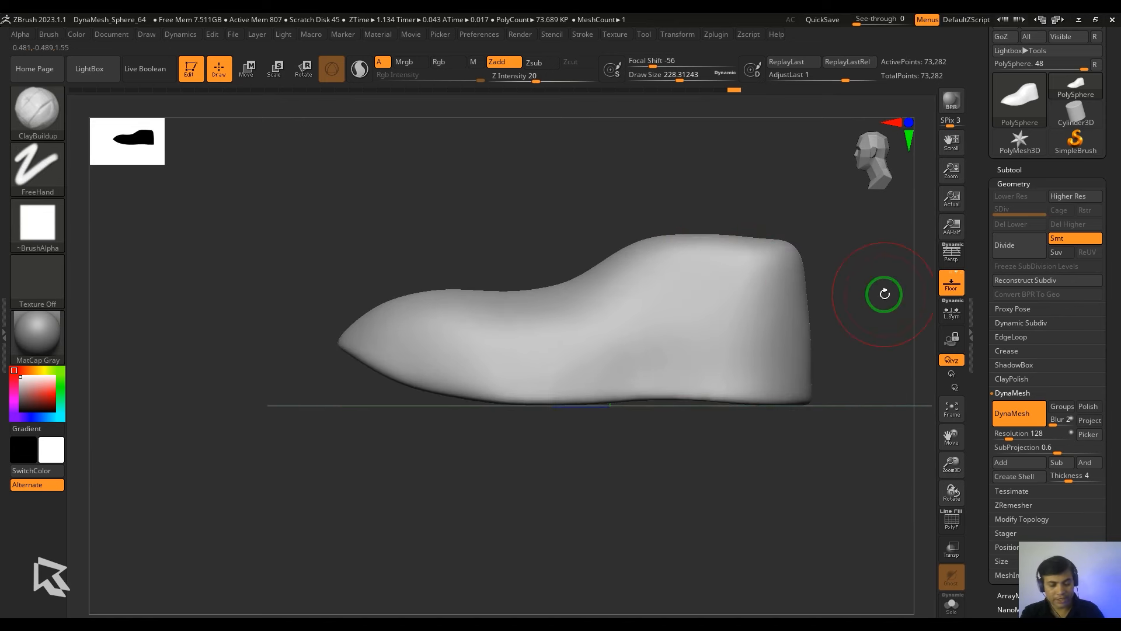
{"action": "right_click_drag", "start_coordinate": [704, 200], "coordinate": [711, 185], "text": "ctrl"}
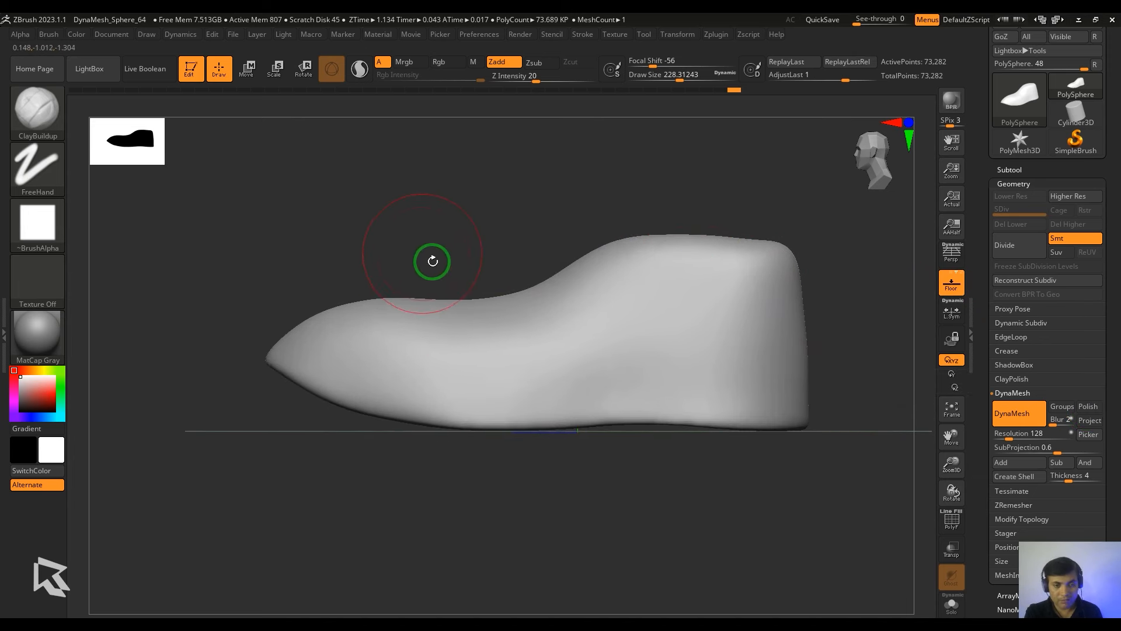
- Mask the shoe along a curve from toe to heel with the MaskCurve brush and invert it so the sole is masked
{"action": "key", "text": "ctrl"}
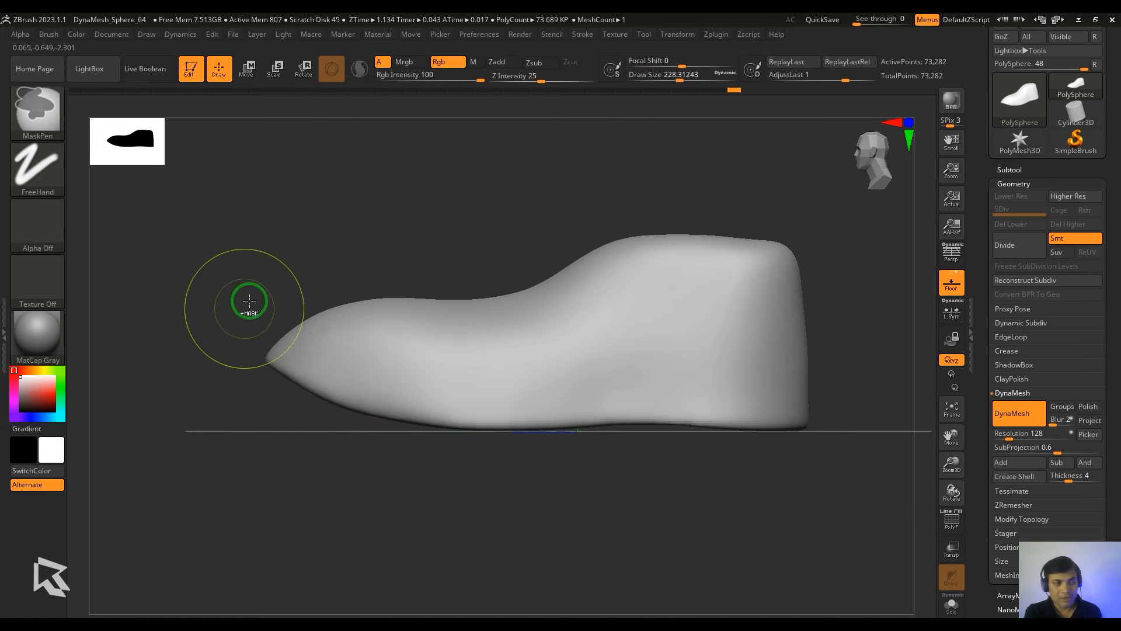
{"action": "left_click", "coordinate": [38, 110]}
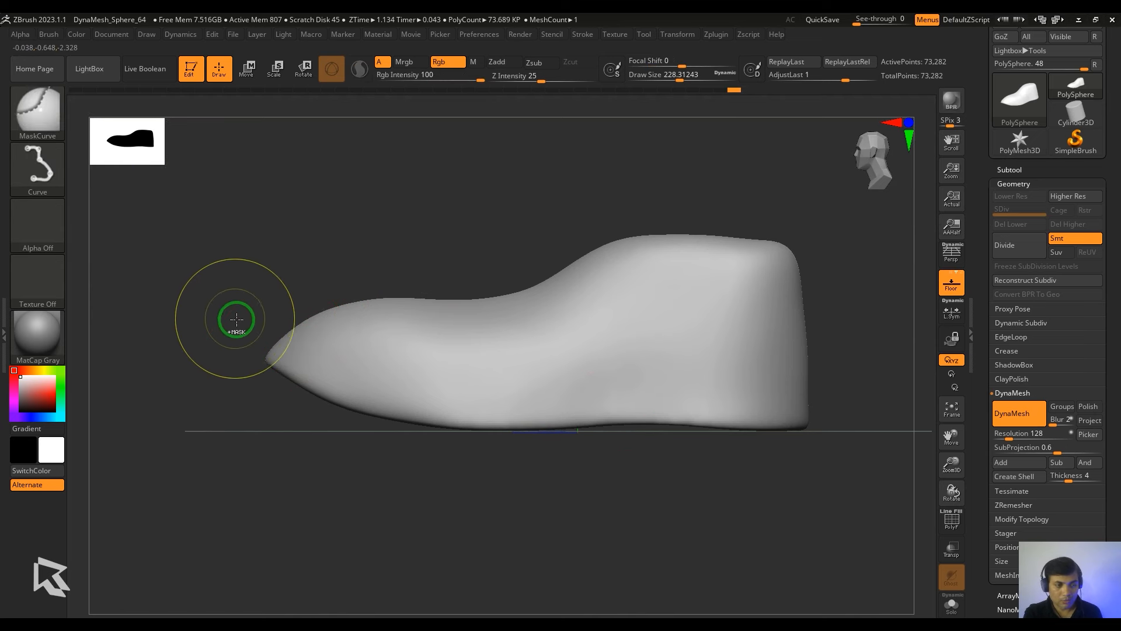
{"action": "mouse_move", "coordinate": [234, 322]}
{"action": "left_mouse_down", "text": "ctrl"}
{"action": "mouse_move", "coordinate": [323, 379]}
{"action": "mouse_move", "coordinate": [432, 405]}
{"action": "mouse_move", "coordinate": [570, 402]}
{"action": "mouse_move", "coordinate": [714, 369]}
{"action": "left_mouse_up", "text": "ctrl"}
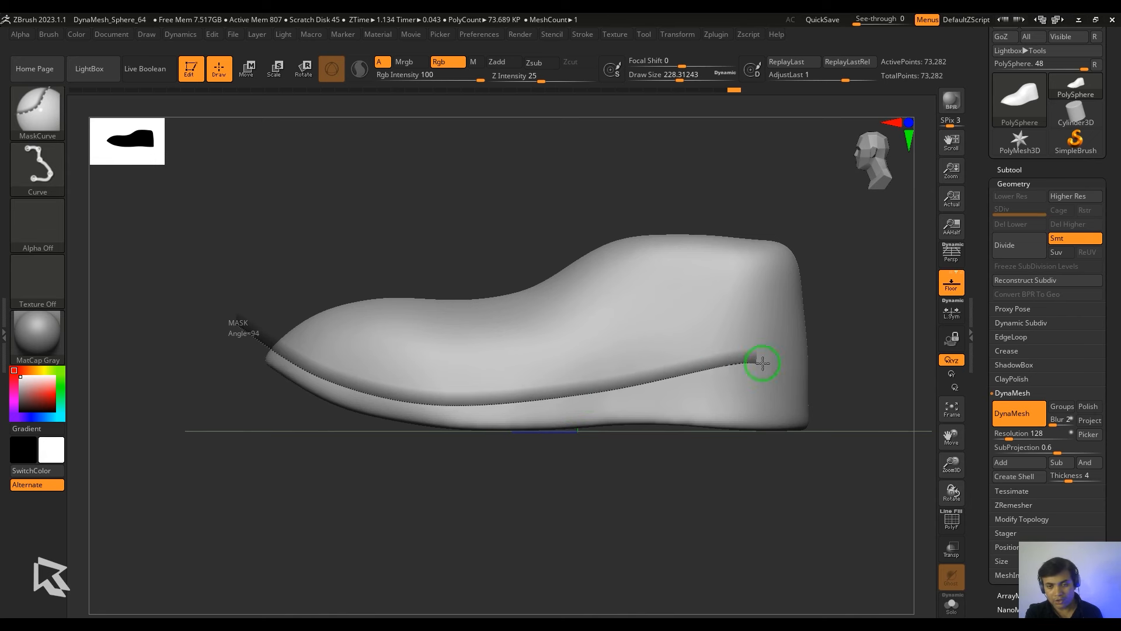
{"action": "left_click_drag", "start_coordinate": [789, 364], "coordinate": [829, 332], "text": "ctrl"}
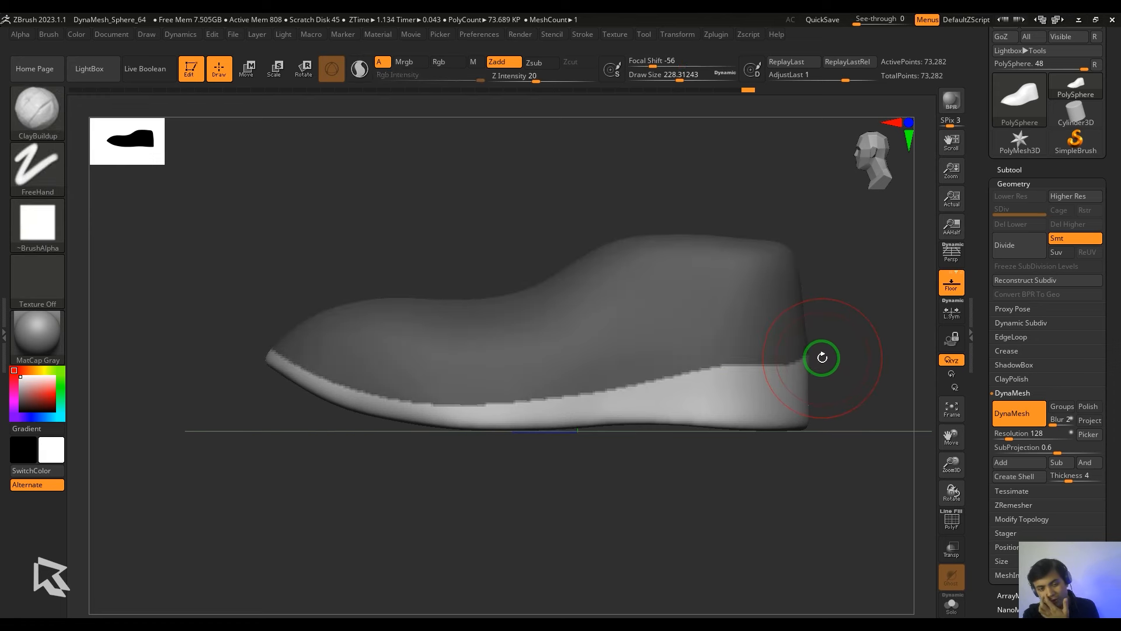
{"action": "left_click", "coordinate": [870, 329], "text": "ctrl"}
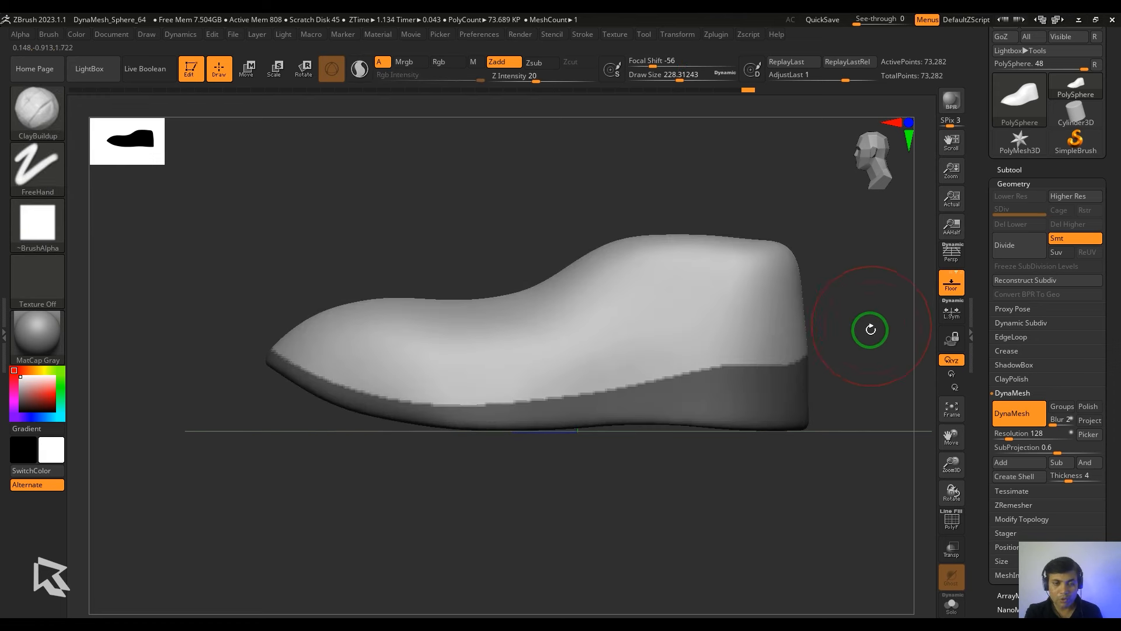
{"action": "left_click", "coordinate": [866, 271], "text": "ctrl"}
{"action": "left_click", "coordinate": [871, 260], "text": "ctrl"}
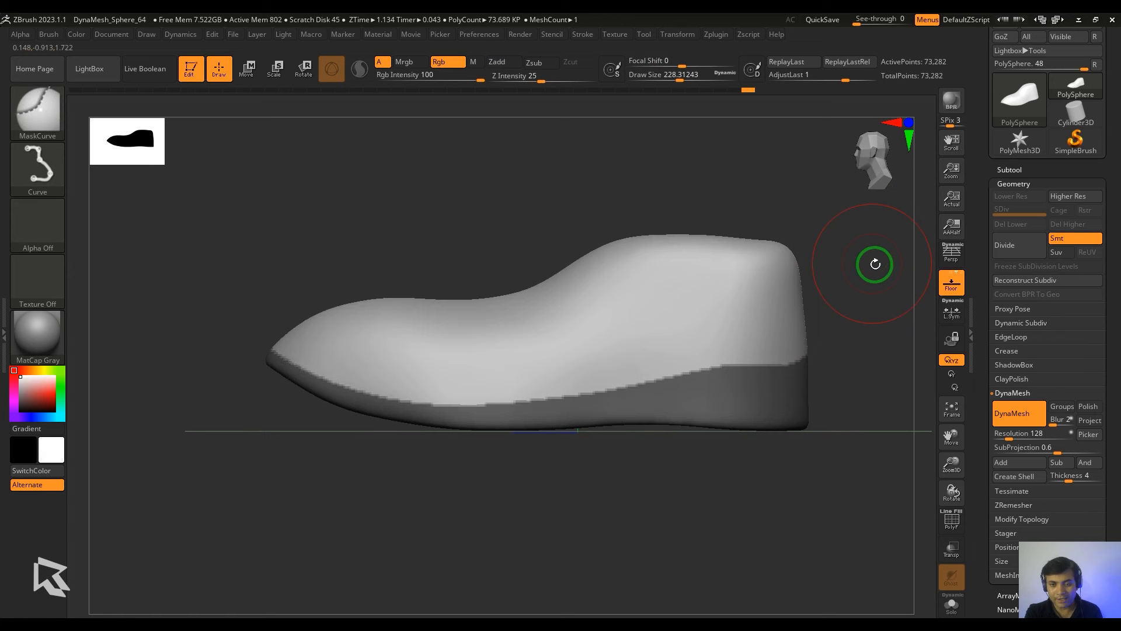
{"action": "left_click_drag", "start_coordinate": [870, 260], "coordinate": [839, 279], "text": "alt"}
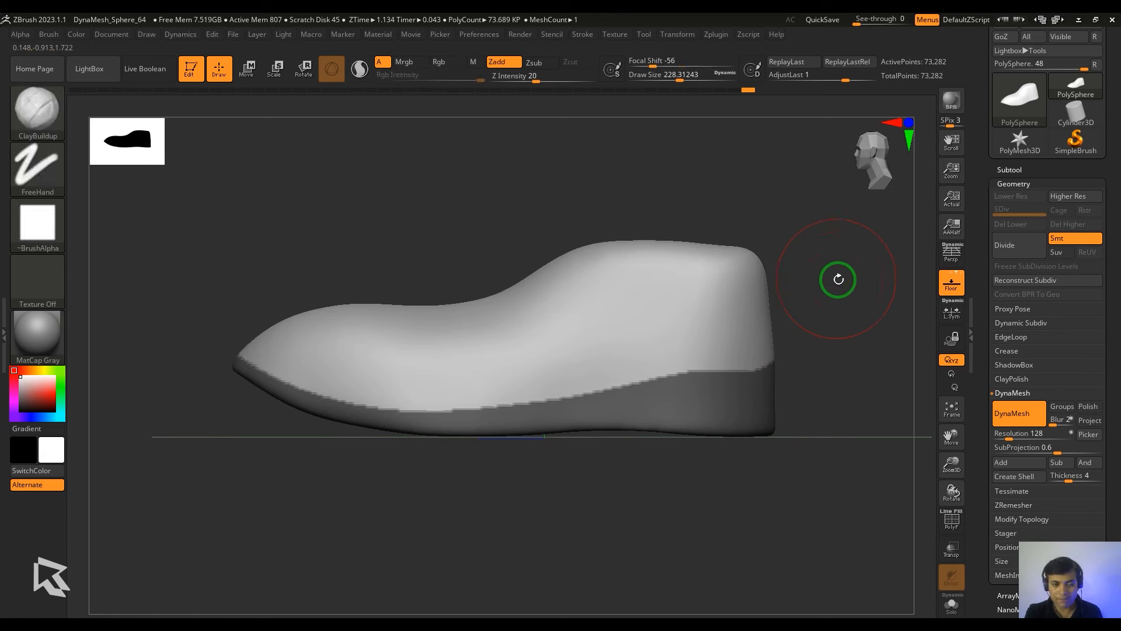
- Extract the masked sole with a thickness of 0.03 and accept it as a new subtool
{"action": "left_click", "coordinate": [1014, 184]}
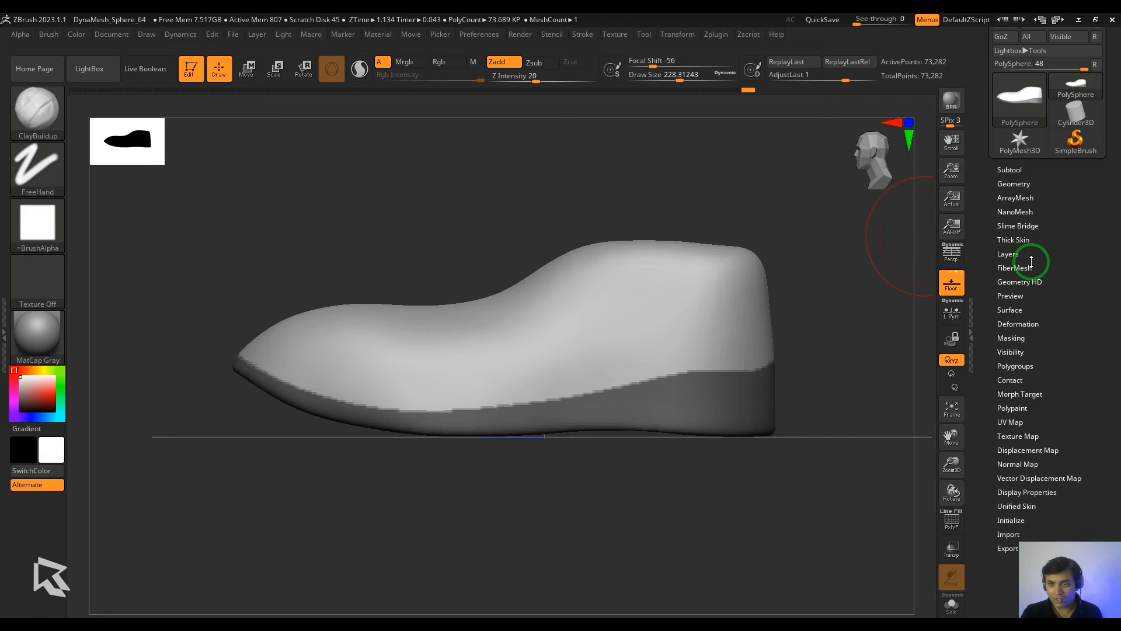
{"action": "left_click", "coordinate": [1013, 169]}
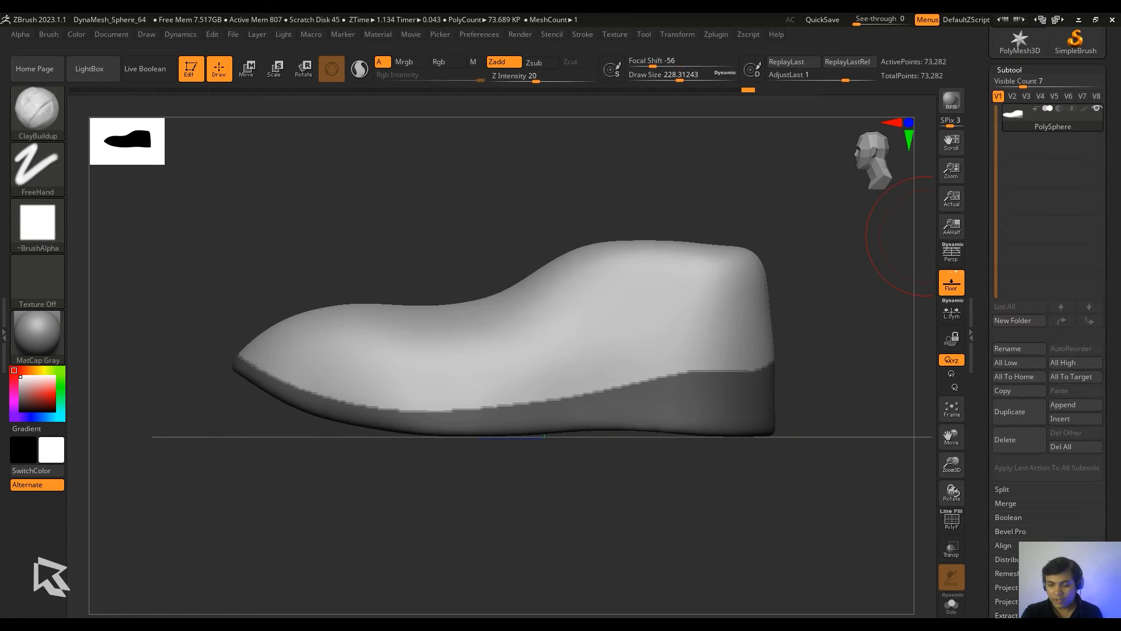
{"action": "left_click_drag", "start_coordinate": [1051, 607], "coordinate": [1006, 423]}
{"action": "left_click", "coordinate": [1016, 383]}
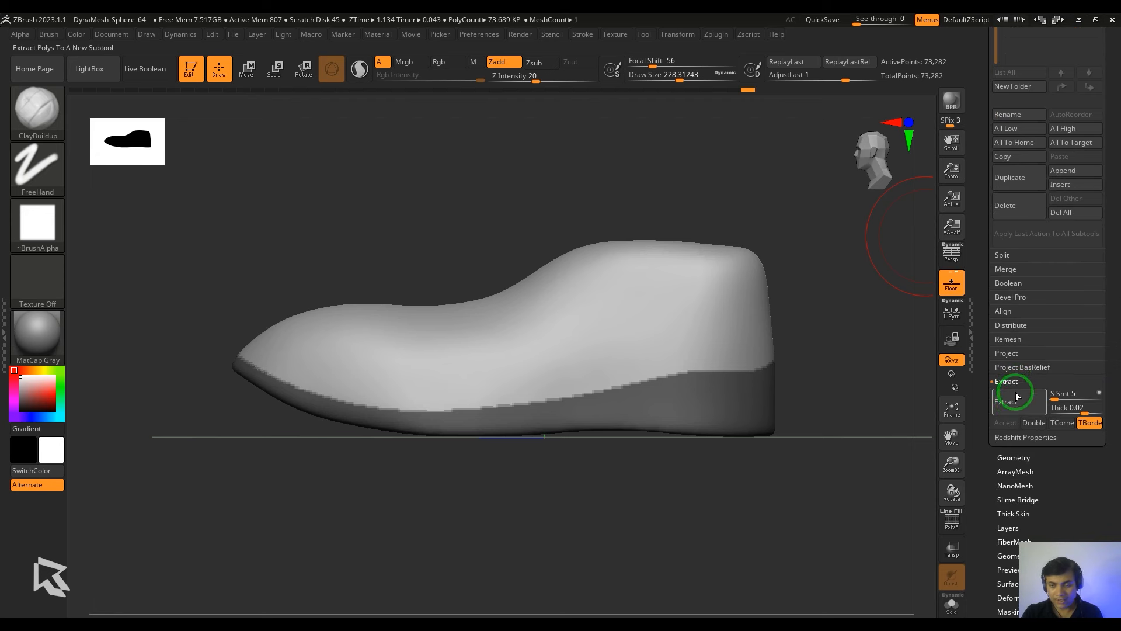
{"action": "left_click", "coordinate": [1013, 401]}
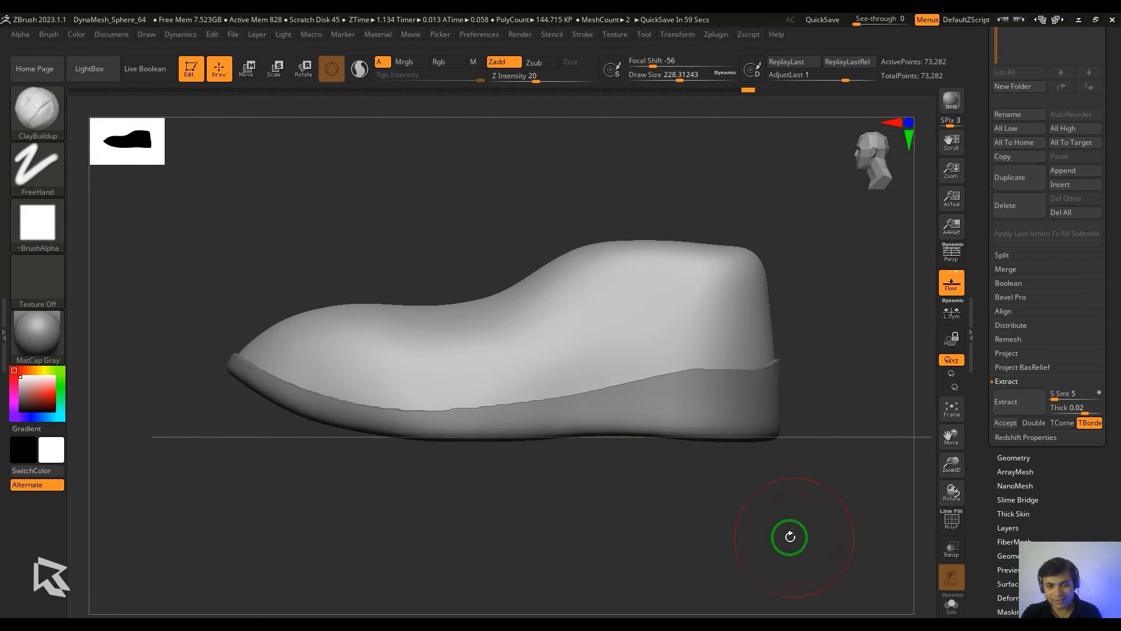
{"action": "left_click_drag", "start_coordinate": [788, 535], "coordinate": [876, 513]}
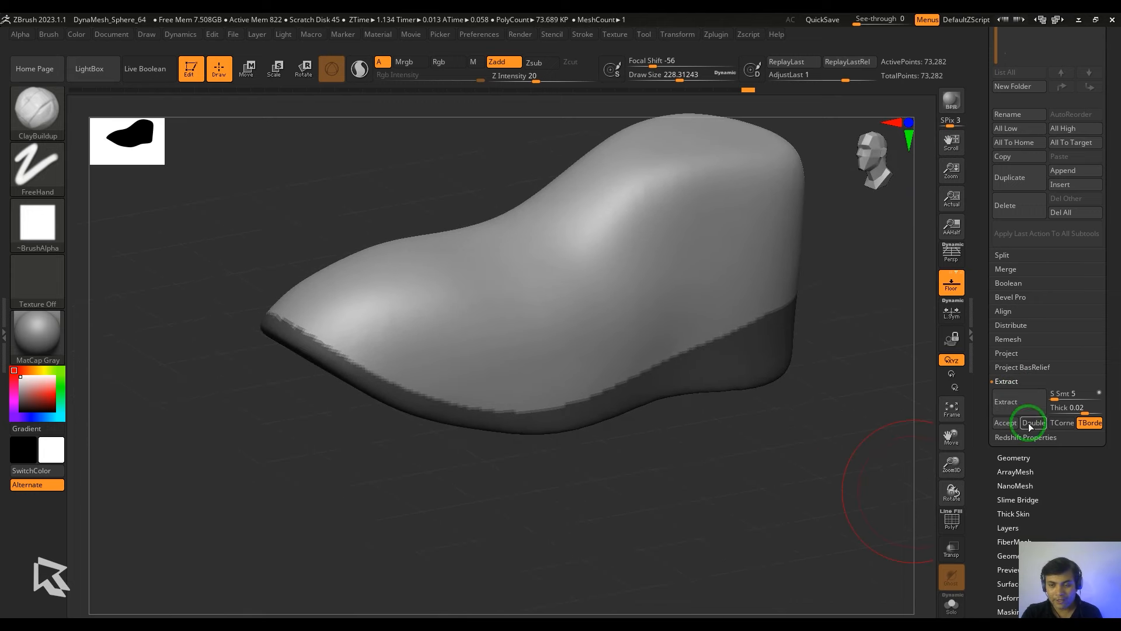
{"action": "left_click", "coordinate": [1029, 401]}
{"action": "left_click", "coordinate": [1067, 407]}
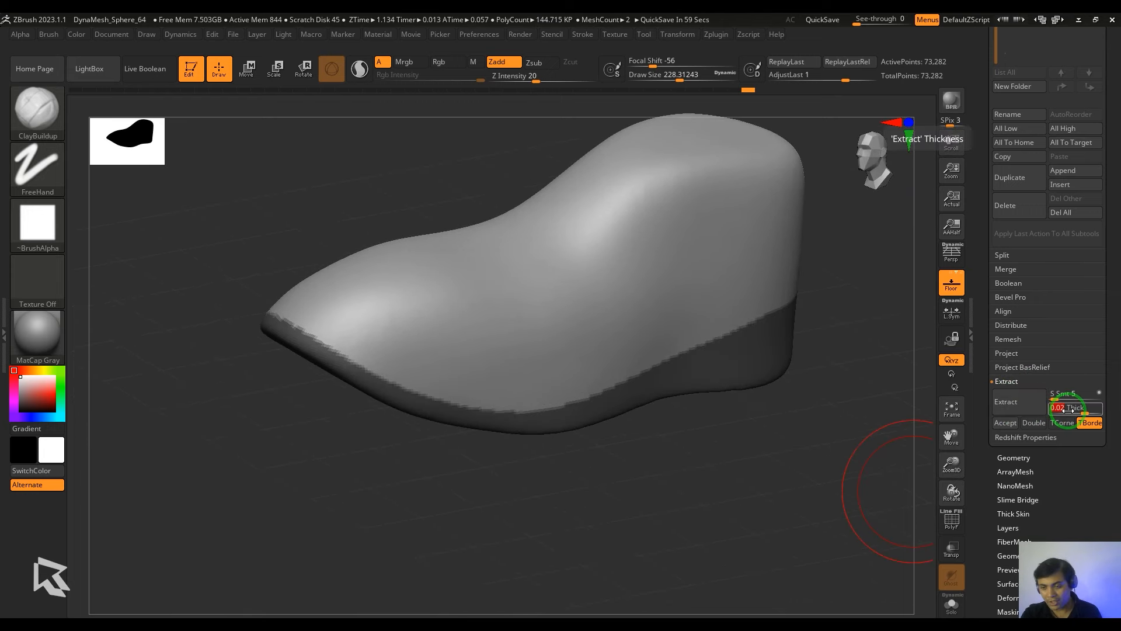
{"action": "left_click", "coordinate": [1005, 402]}
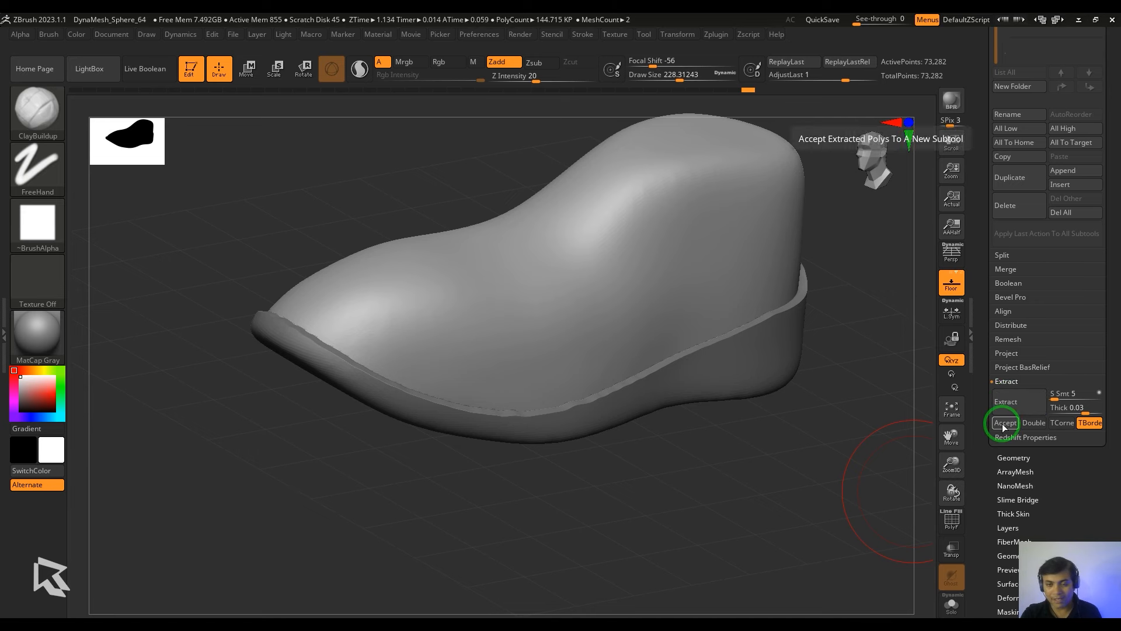
{"action": "left_click", "coordinate": [1005, 422]}
- Isolate the base shoe and mask everything below the foot opening with a MaskCurve running from the instep over the ankle, inverting the mask
{"action": "left_click_drag", "start_coordinate": [801, 508], "coordinate": [763, 531], "text": "shift"}
{"action": "key", "text": "shift+f"}
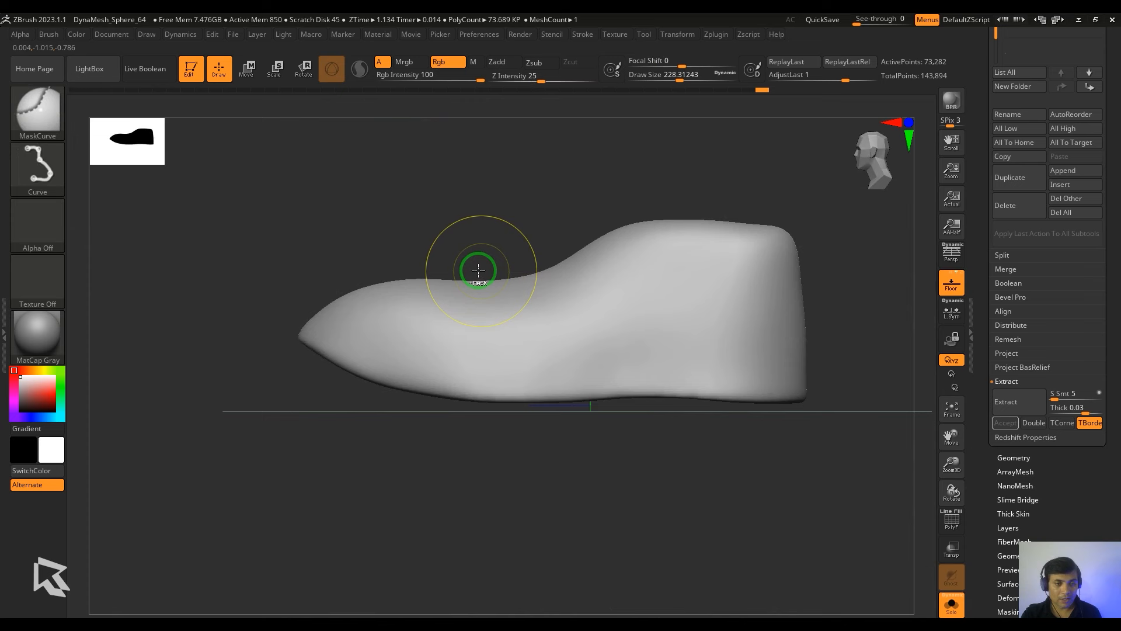
{"action": "left_click_drag", "start_coordinate": [479, 270], "coordinate": [488, 295], "text": "ctrl"}
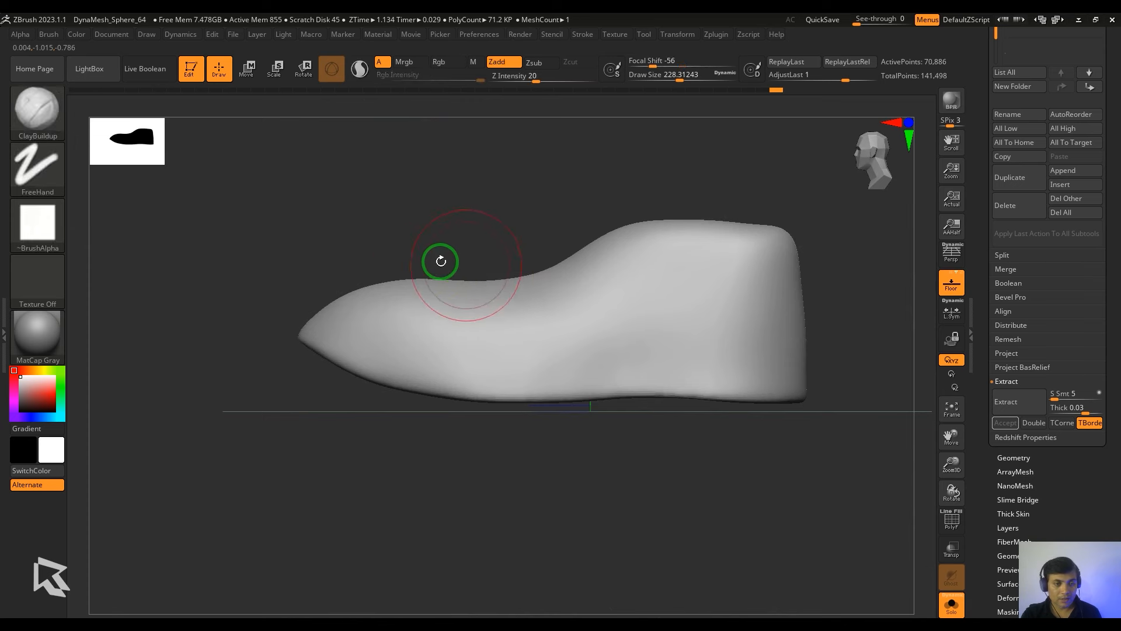
{"action": "left_click_drag", "start_coordinate": [437, 263], "coordinate": [484, 288], "text": "ctrl"}
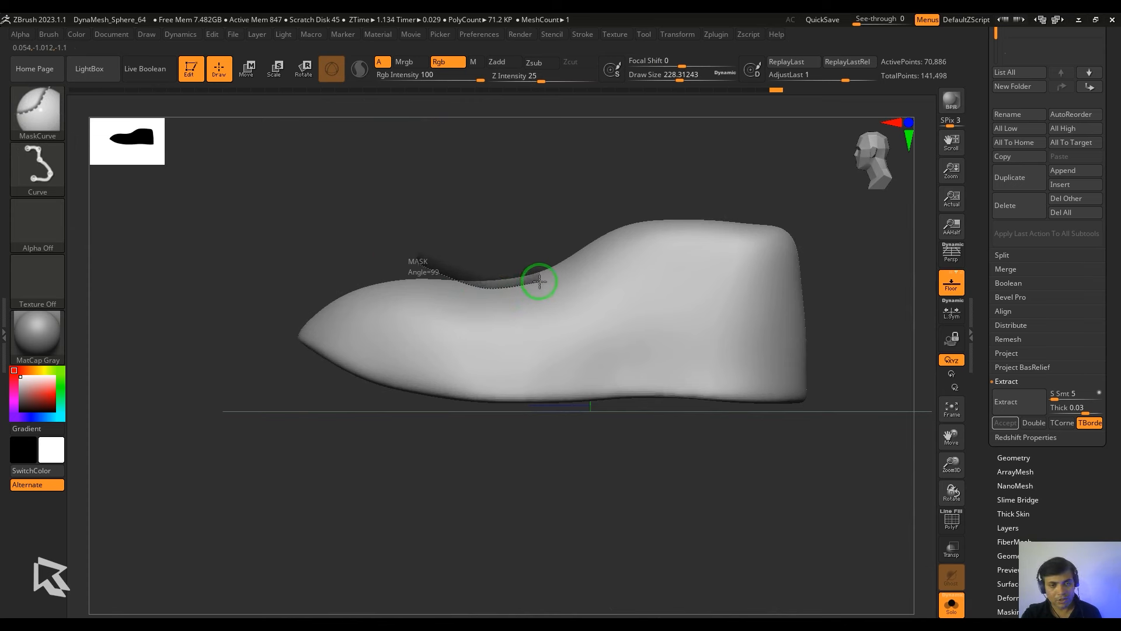
{"action": "mouse_move", "coordinate": [608, 243]}
{"action": "left_mouse_down", "text": "ctrl"}
{"action": "mouse_move", "coordinate": [705, 232]}
{"action": "mouse_move", "coordinate": [658, 225]}
{"action": "mouse_move", "coordinate": [713, 250]}
{"action": "mouse_move", "coordinate": [781, 243]}
{"action": "mouse_move", "coordinate": [763, 253]}
{"action": "mouse_move", "coordinate": [817, 206]}
{"action": "left_mouse_up", "text": "ctrl"}
{"action": "left_click", "coordinate": [850, 400], "text": "ctrl"}
{"action": "left_click_drag", "start_coordinate": [851, 401], "coordinate": [601, 538]}
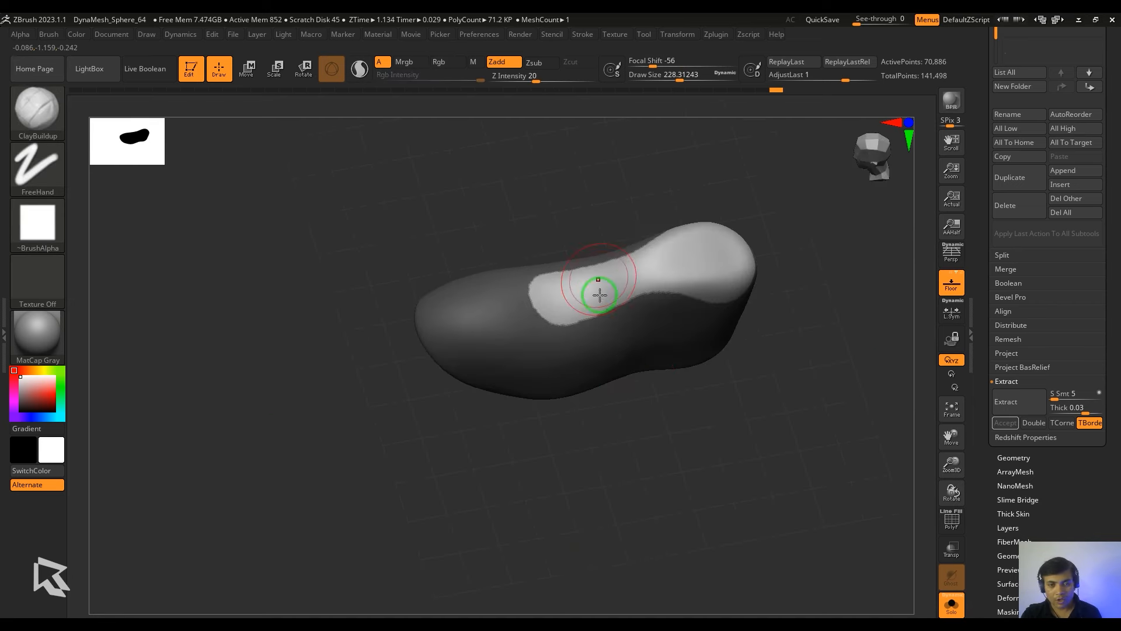
{"action": "left_click_drag", "start_coordinate": [624, 414], "coordinate": [699, 528]}
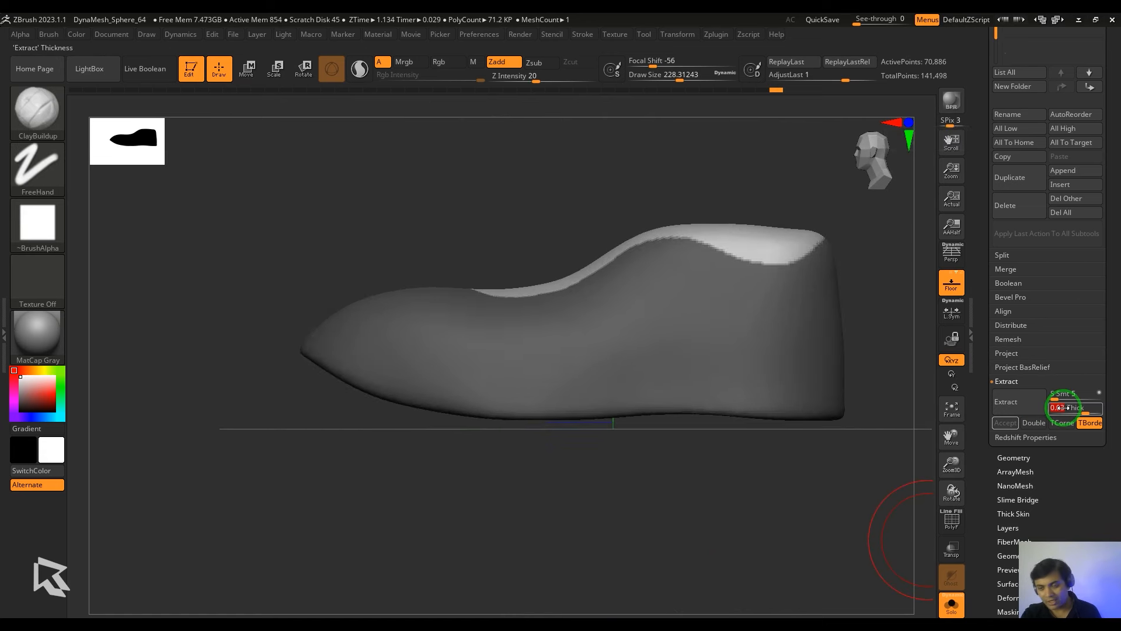
- Extract the masked upper with a thickness of 0.015 and accept it as a new subtool
{"action": "left_click", "coordinate": [1062, 407]}
{"action": "type", "text": "0.005"}
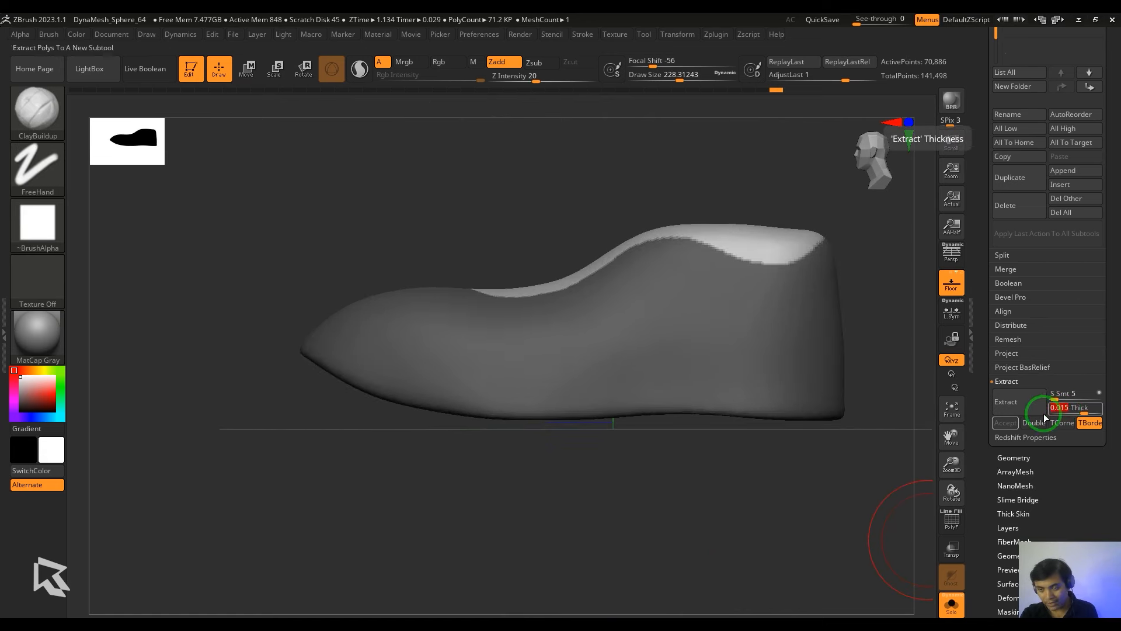
{"action": "left_click", "coordinate": [1018, 402]}
{"action": "left_click_drag", "start_coordinate": [717, 480], "coordinate": [716, 538]}
{"action": "left_click", "coordinate": [1021, 384]}
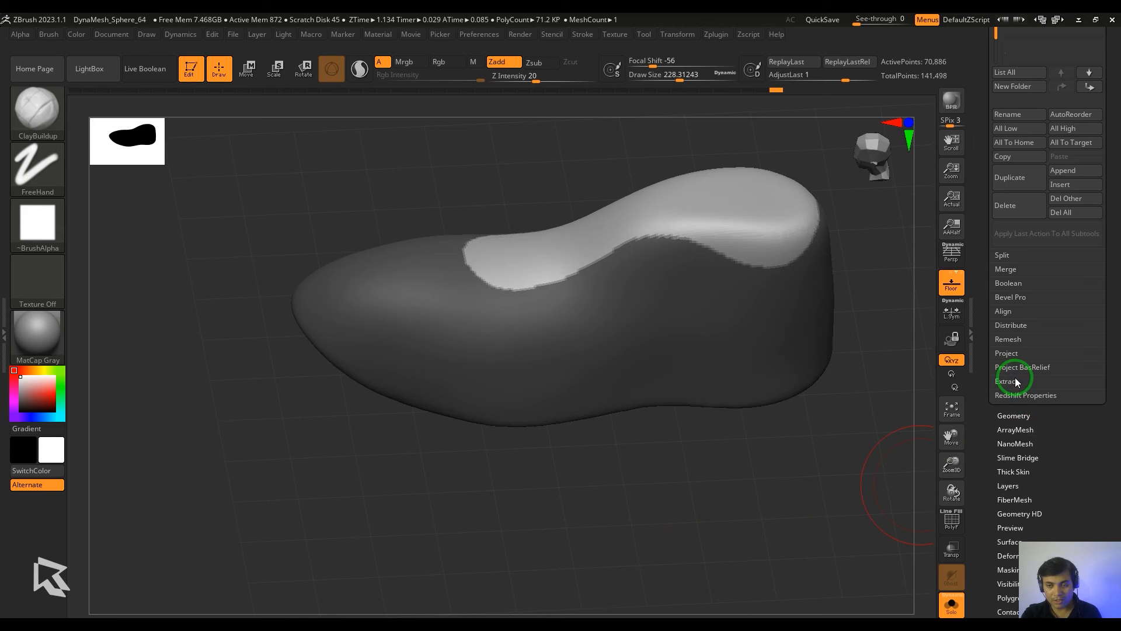
{"action": "left_click", "coordinate": [1016, 381]}
{"action": "left_click", "coordinate": [1005, 401]}
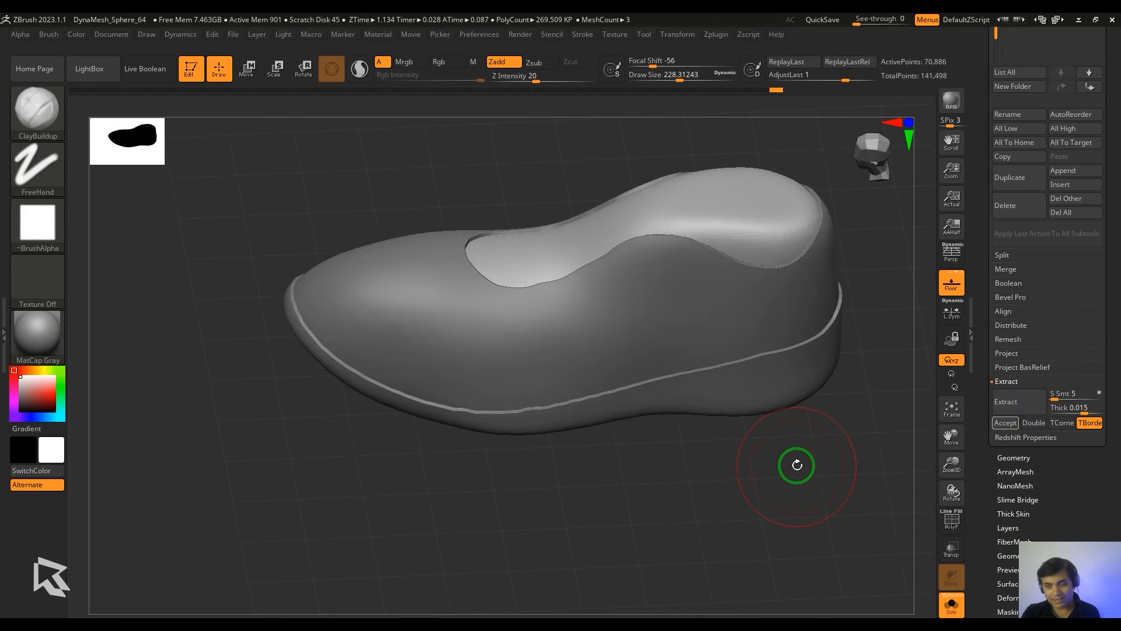
{"action": "left_click", "coordinate": [1007, 423]}
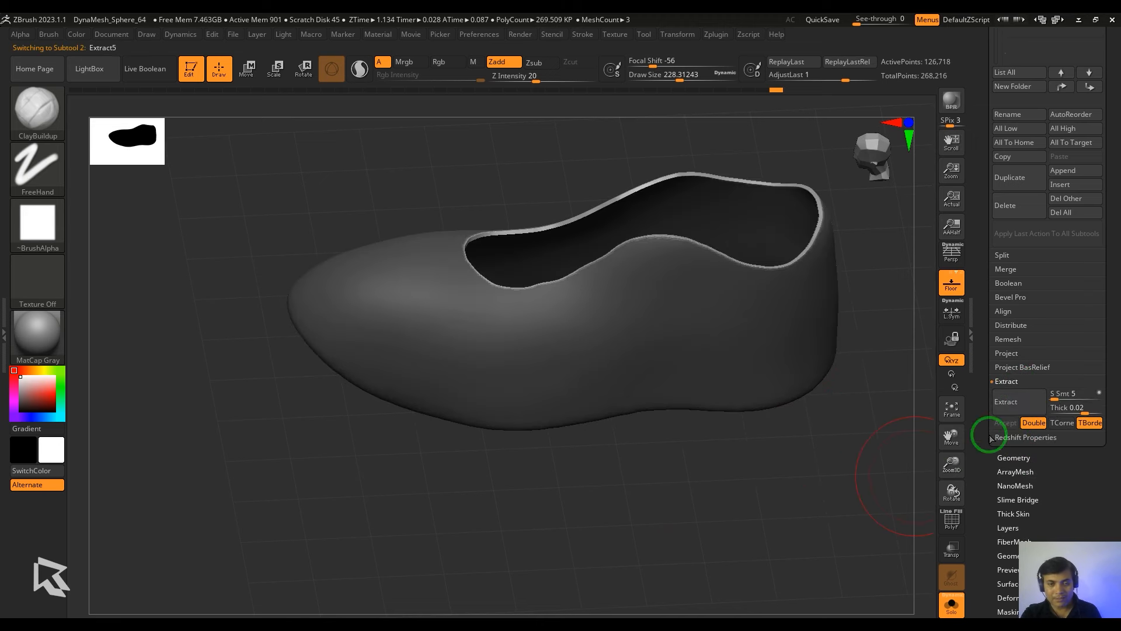
- Examine the extracted sole and upper together on the shoe, selecting each piece in turn
{"action": "mouse_move", "coordinate": [695, 578]}
{"action": "left_mouse_down"}
{"action": "mouse_move", "coordinate": [701, 538]}
{"action": "mouse_move", "coordinate": [810, 537]}
{"action": "left_mouse_up"}
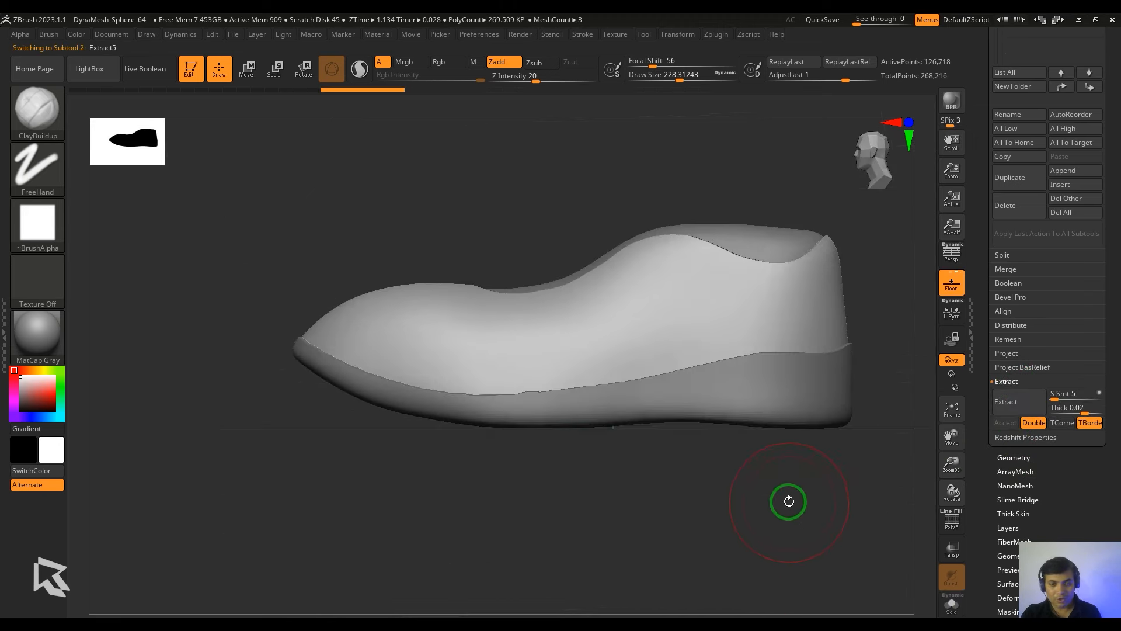
{"action": "left_click", "coordinate": [783, 413], "text": "alt"}
{"action": "left_click", "coordinate": [631, 322], "text": "alt"}
{"action": "left_click_drag", "start_coordinate": [712, 467], "coordinate": [790, 585]}
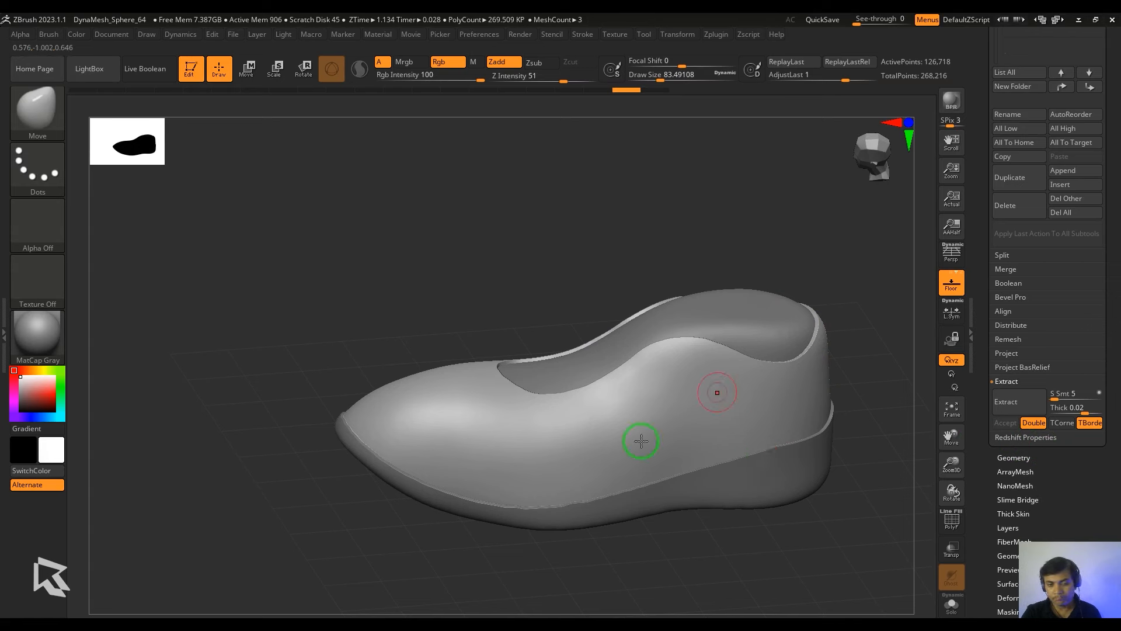
- Hide the extracted upper and sole, select the PolySphere base shoe, and clear its mask
{"action": "scroll", "coordinate": [1101, 175], "scroll_direction": "up", "scroll_amount": 5}
{"action": "left_click", "coordinate": [1096, 158]}
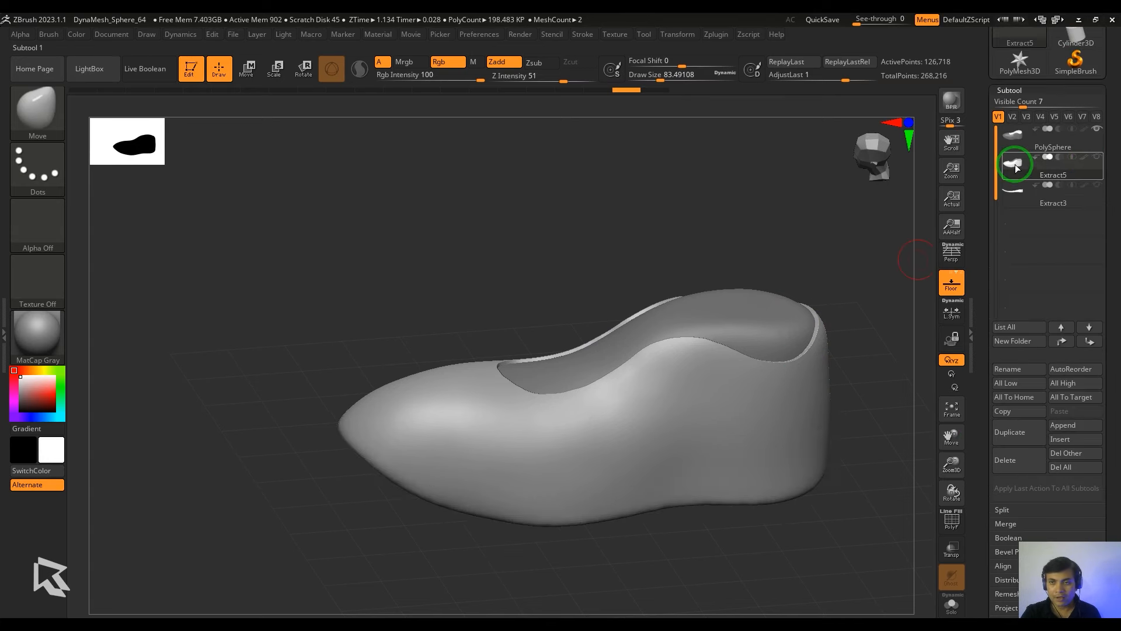
{"action": "left_click", "coordinate": [1028, 138]}
{"action": "left_click", "coordinate": [647, 267], "text": "ctrl"}
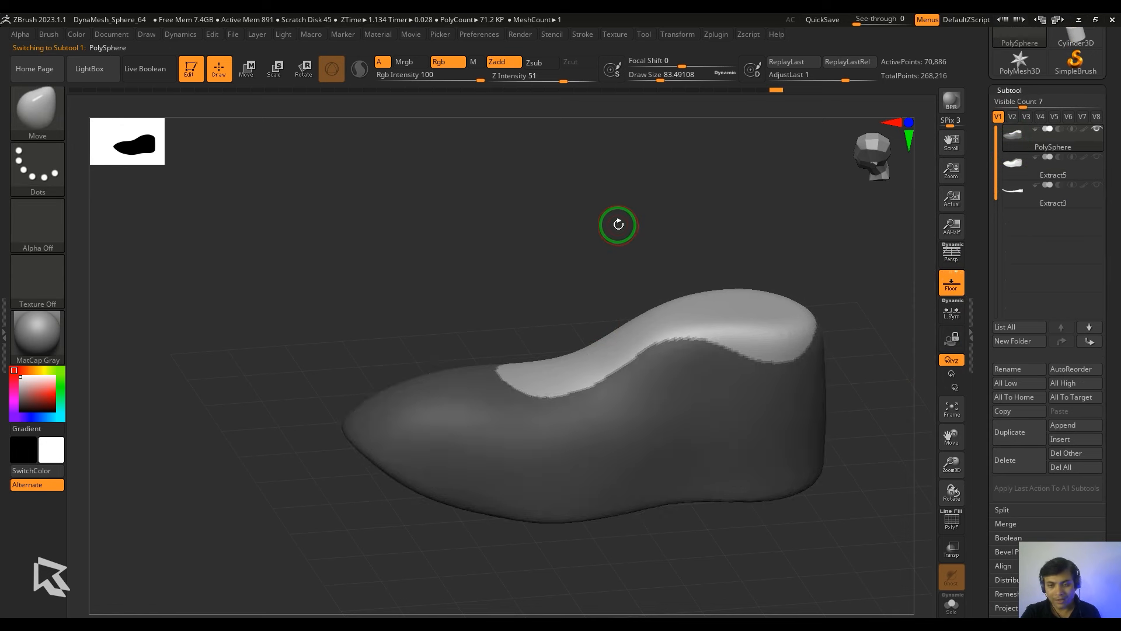
{"action": "mouse_move", "coordinate": [631, 226]}
{"action": "left_mouse_down", "text": "ctrl"}
{"action": "mouse_move", "coordinate": [647, 180]}
{"action": "mouse_move", "coordinate": [614, 272]}
{"action": "left_mouse_up", "text": "ctrl"}
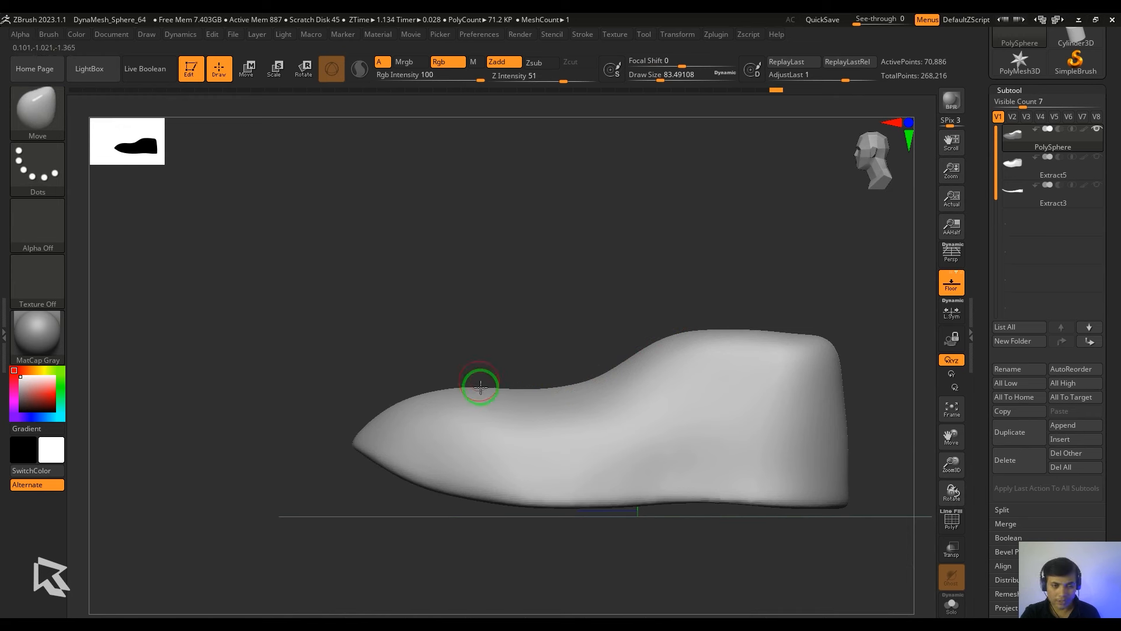
- Mask the tongue area on top of the base shoe with a MaskCurve from the forefoot up the instep to the ankle
{"action": "key", "text": "ctrl"}
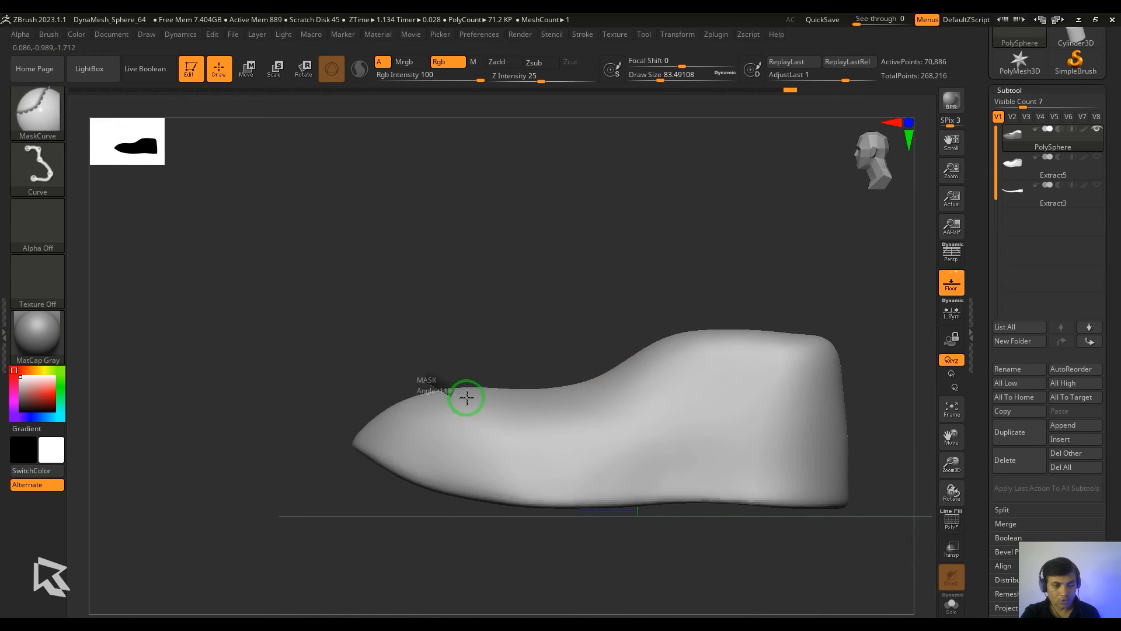
{"action": "left_click_drag", "start_coordinate": [482, 396], "coordinate": [555, 401], "text": "ctrl"}
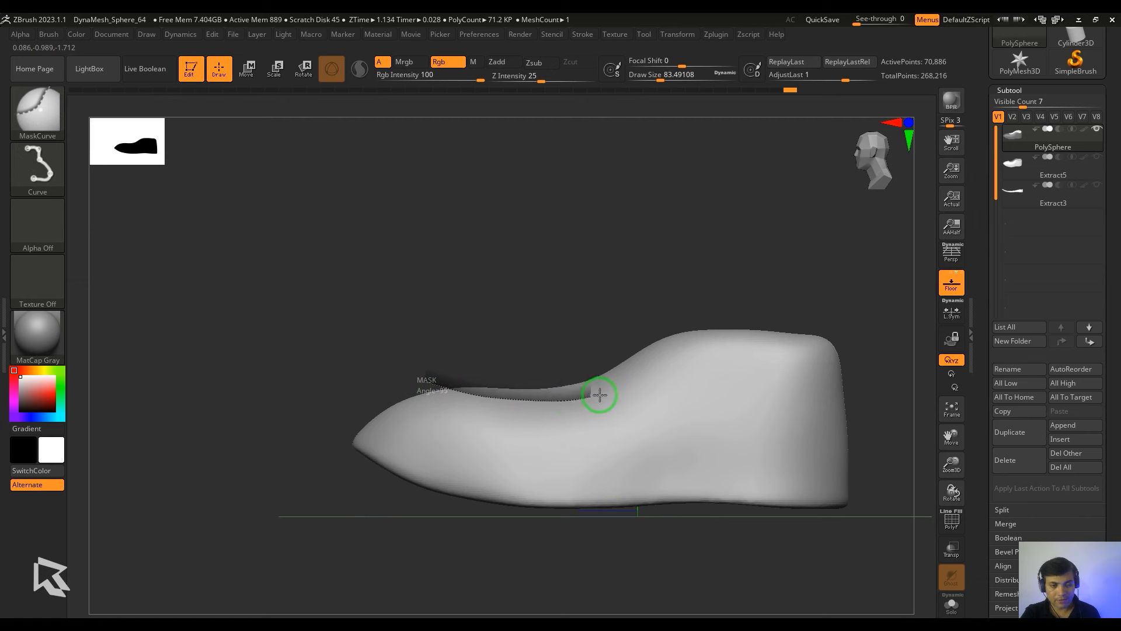
{"action": "mouse_move", "coordinate": [633, 379]}
{"action": "left_mouse_down", "text": "ctrl"}
{"action": "mouse_move", "coordinate": [708, 326]}
{"action": "mouse_move", "coordinate": [718, 333]}
{"action": "mouse_move", "coordinate": [791, 297]}
{"action": "left_mouse_up", "text": "ctrl"}
{"action": "mouse_move", "coordinate": [790, 298]}
{"action": "left_mouse_down"}
{"action": "mouse_move", "coordinate": [753, 330]}
{"action": "mouse_move", "coordinate": [821, 335]}
{"action": "mouse_move", "coordinate": [814, 253]}
{"action": "left_mouse_up"}
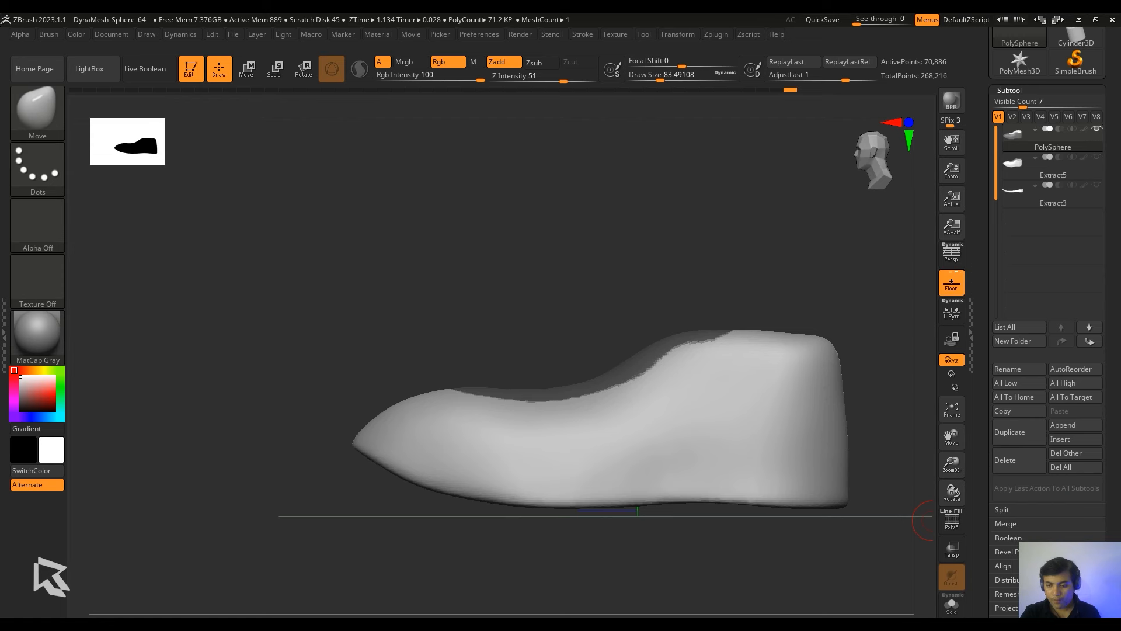
- Extract the masked tongue area and accept it as a new subtool
{"action": "left_click_drag", "start_coordinate": [1112, 608], "coordinate": [1113, 500]}
{"action": "left_click", "coordinate": [1021, 549]}
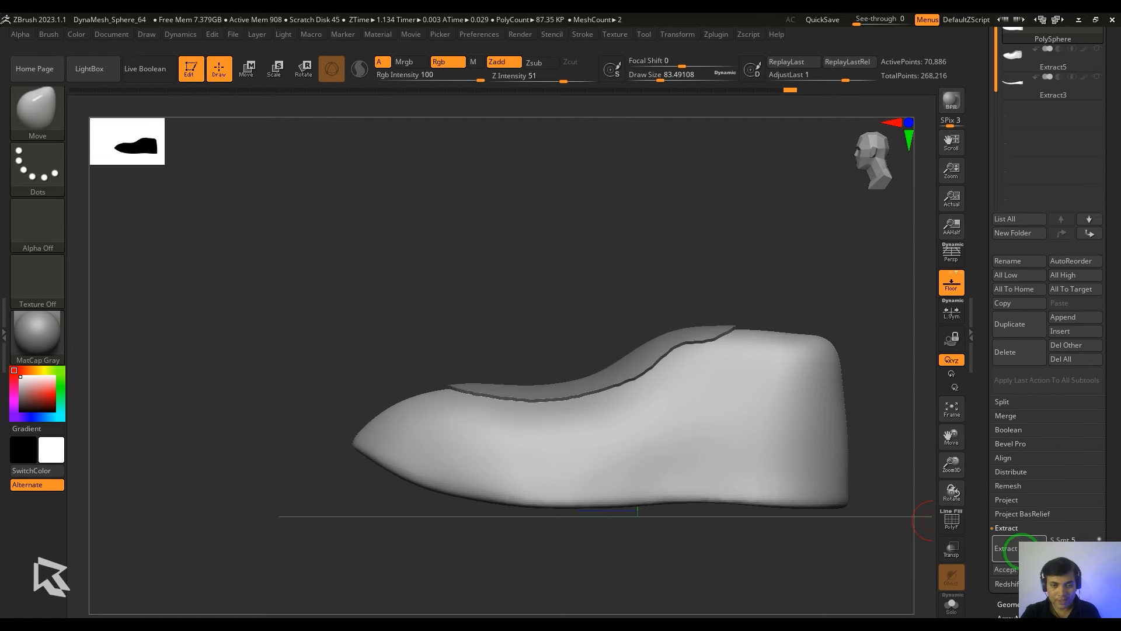
{"action": "left_click", "coordinate": [1006, 569]}
{"action": "left_click_drag", "start_coordinate": [608, 321], "coordinate": [728, 413]}
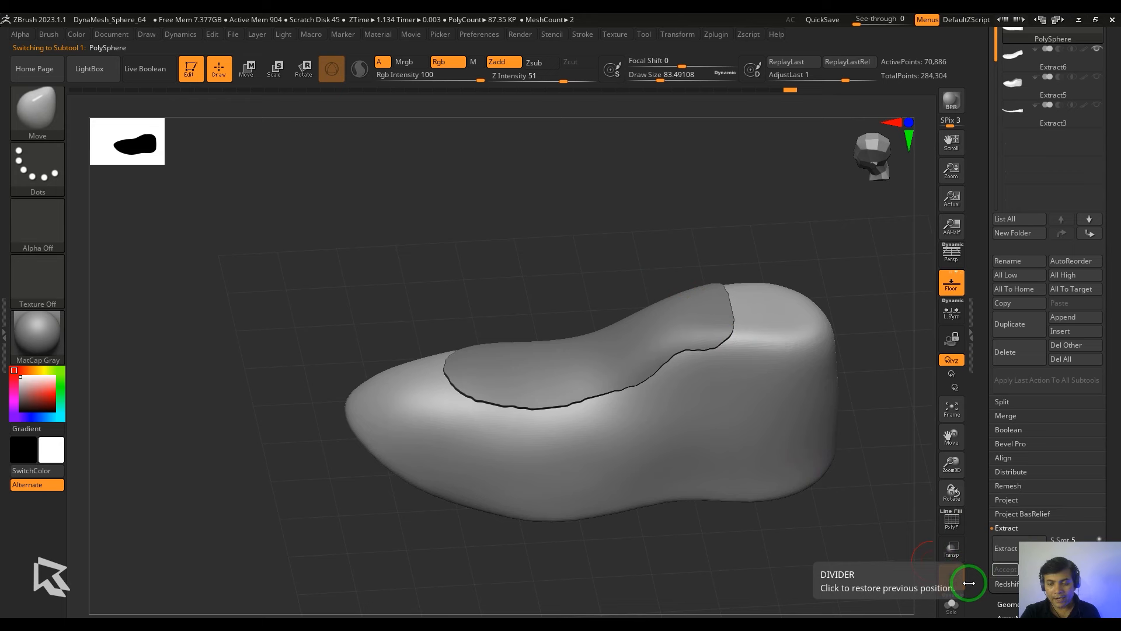
- Show the extracted upper and sole again and select the extracted tongue subtool
{"action": "left_click", "coordinate": [1097, 106]}
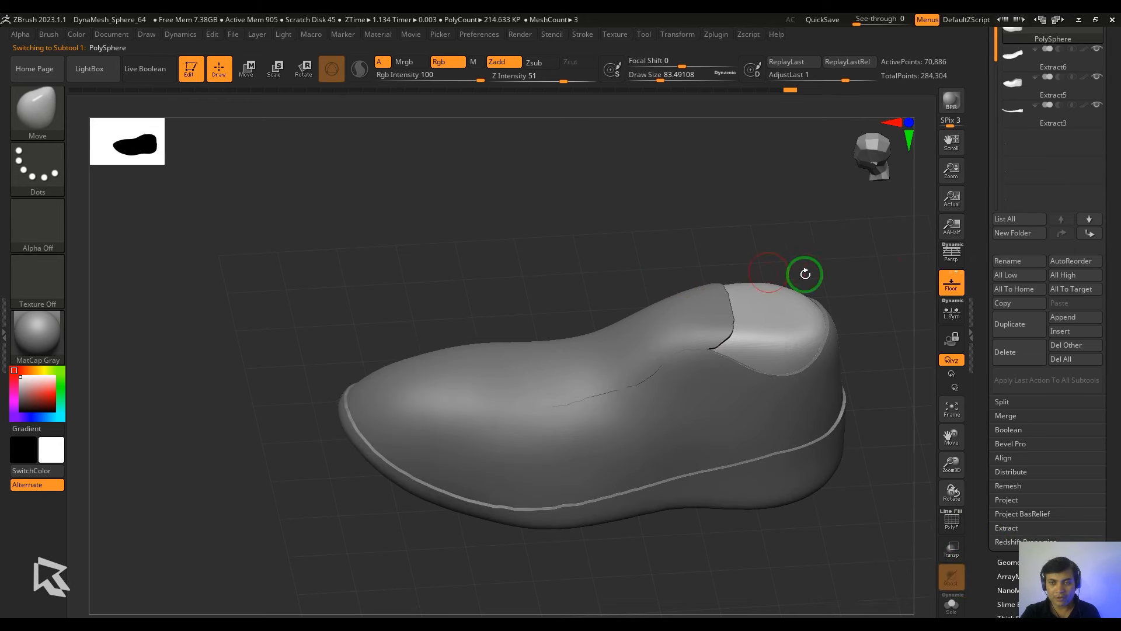
{"action": "left_click", "coordinate": [1019, 65]}
{"action": "left_click_drag", "start_coordinate": [1117, 96], "coordinate": [1117, 131]}
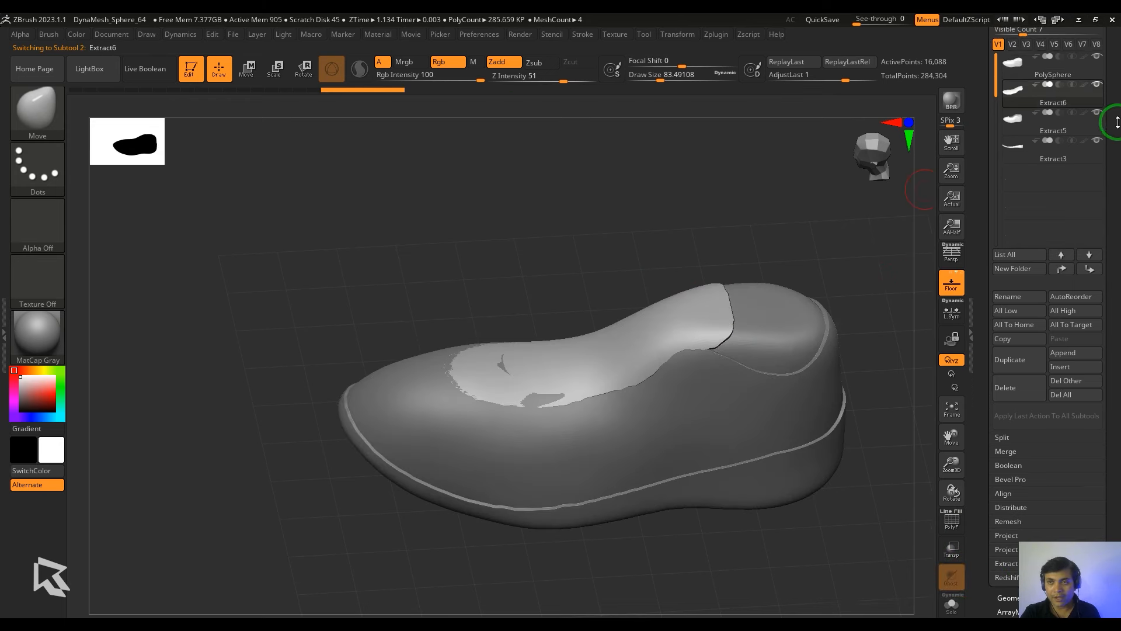
- Hide the base shoe and reshape the extracted tongue so its ankle end flares up above the upper
{"action": "left_click", "coordinate": [1096, 56]}
{"action": "left_click_drag", "start_coordinate": [650, 320], "coordinate": [625, 208], "text": "shift"}
{"action": "key", "text": "w"}
{"action": "left_click", "coordinate": [617, 422]}
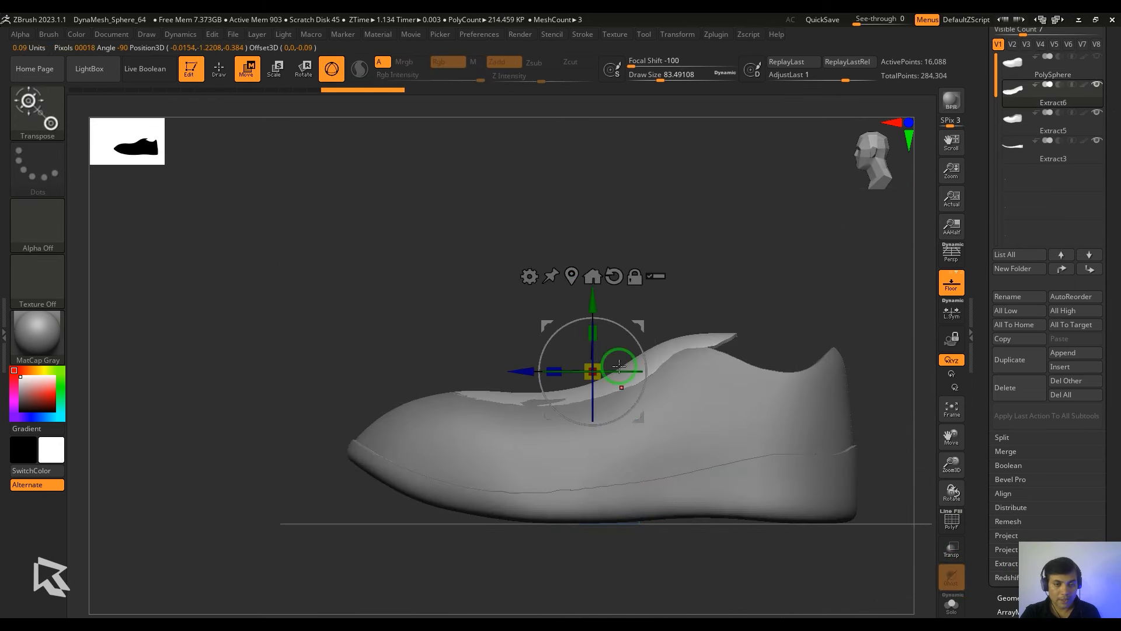
{"action": "mouse_move", "coordinate": [585, 290]}
{"action": "left_mouse_down"}
{"action": "mouse_move", "coordinate": [633, 315]}
{"action": "mouse_move", "coordinate": [620, 302]}
{"action": "mouse_move", "coordinate": [768, 262]}
{"action": "left_mouse_up"}
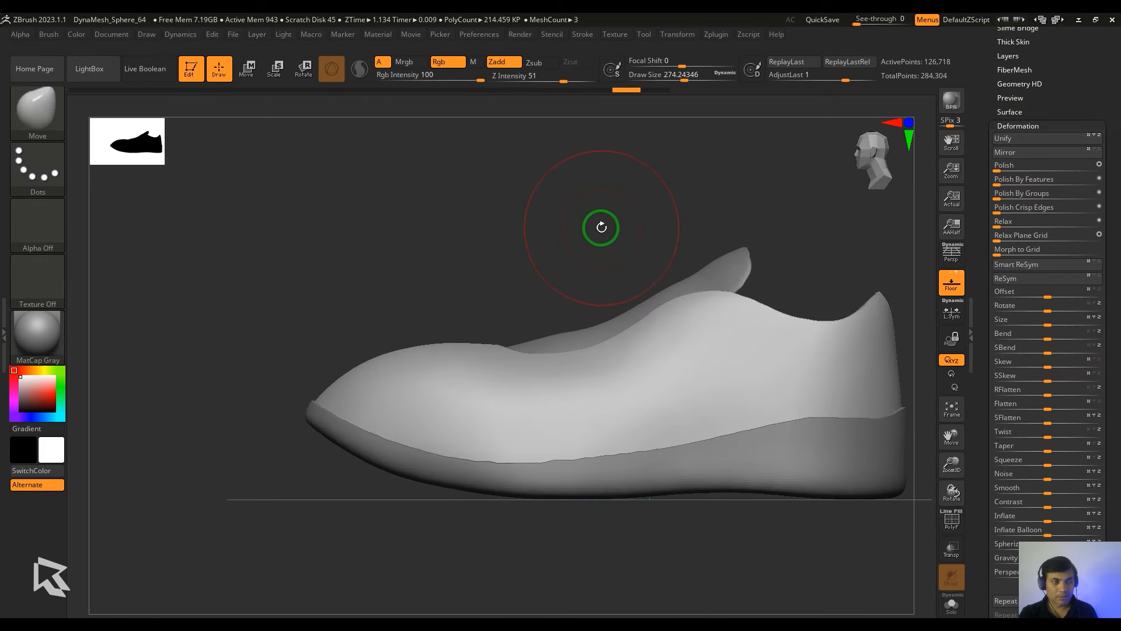
- Cut a toe opening out of the upper with KnifeCurve, starting at the toe tip and curving back over the forefoot
{"action": "left_click", "coordinate": [32, 114], "text": "ctrl+shift"}
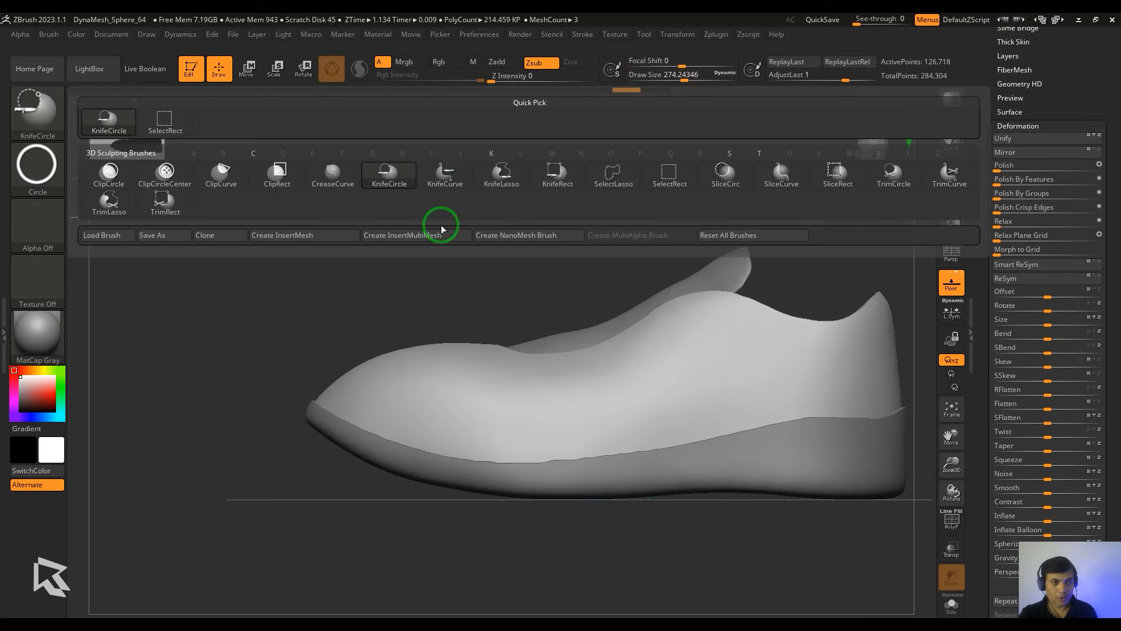
{"action": "left_click", "coordinate": [441, 182], "text": "ctrl+shift"}
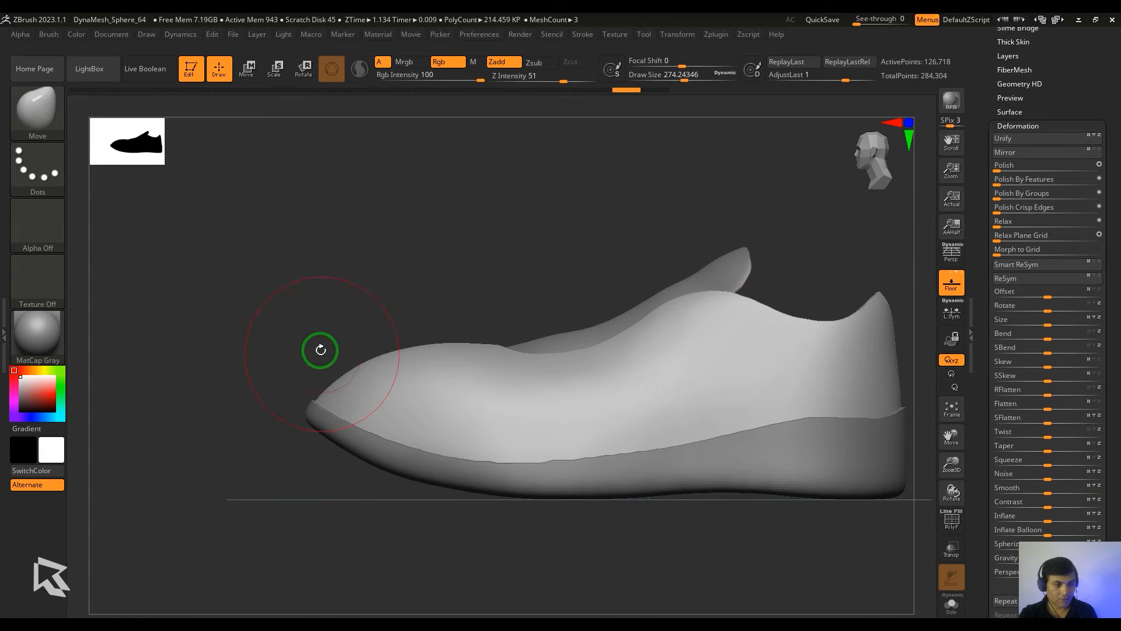
{"action": "key", "text": "ctrl"}
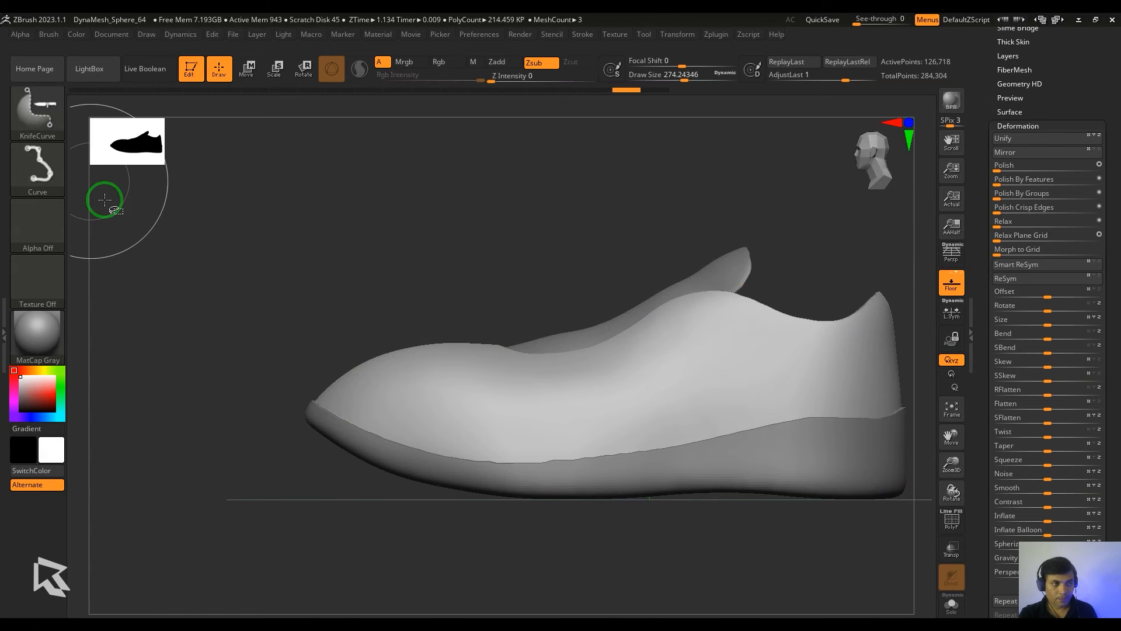
{"action": "left_click", "coordinate": [34, 125], "text": "ctrl+shift"}
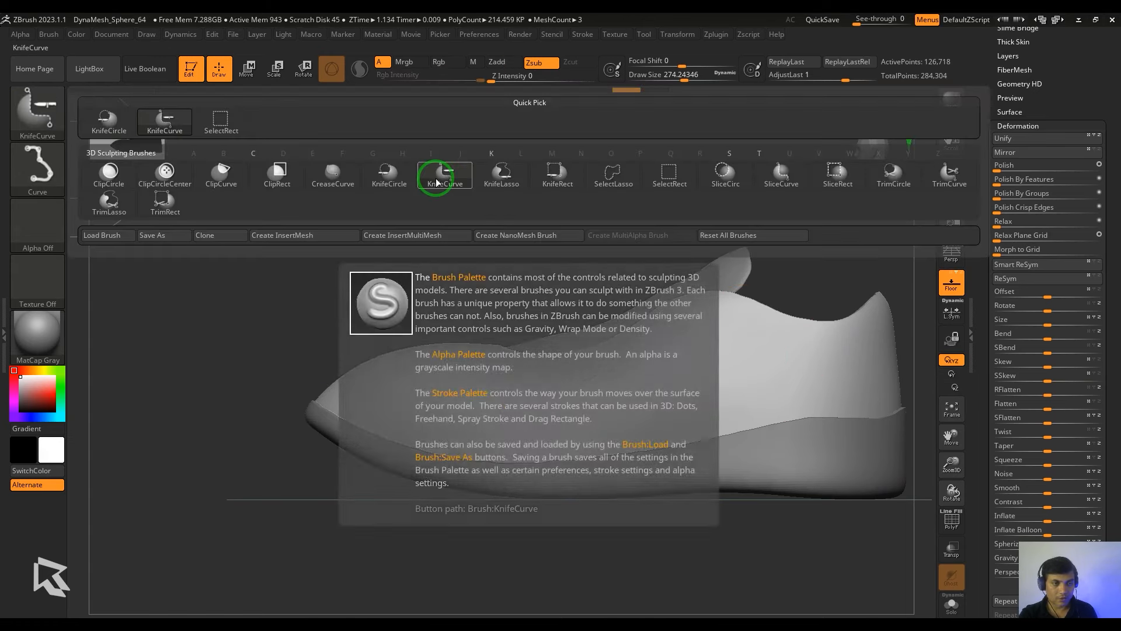
{"action": "left_click", "coordinate": [440, 182], "text": "ctrl+shift"}
{"action": "mouse_move", "coordinate": [294, 406]}
{"action": "left_mouse_down", "text": "ctrl+shift"}
{"action": "mouse_move", "coordinate": [313, 358]}
{"action": "mouse_move", "coordinate": [331, 378]}
{"action": "mouse_move", "coordinate": [465, 421]}
{"action": "mouse_move", "coordinate": [506, 388]}
{"action": "mouse_move", "coordinate": [409, 321]}
{"action": "left_mouse_up", "text": "ctrl+shift"}
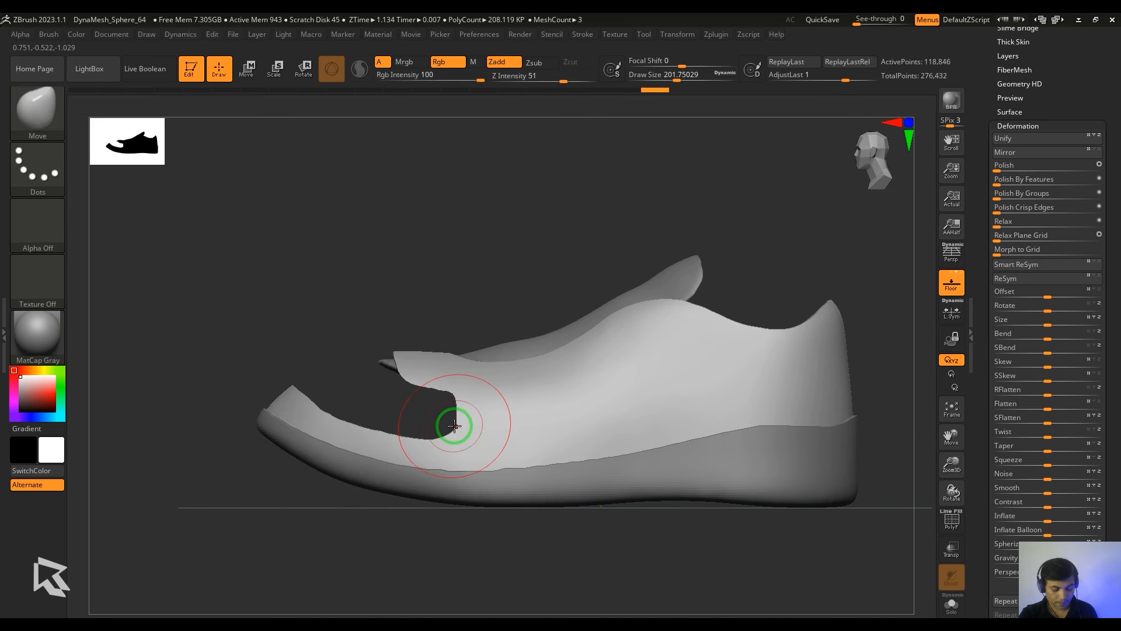
- Refine the rear edge of the upper's toe opening with a smaller Move brush, undoing an unwanted stroke
{"action": "mouse_move", "coordinate": [466, 415]}
{"action": "left_mouse_down"}
{"action": "mouse_move", "coordinate": [455, 416]}
{"action": "mouse_move", "coordinate": [470, 413]}
{"action": "left_mouse_up"}
{"action": "key", "text": "s"}
{"action": "key", "text": "ctrl+z"}
{"action": "right_click_drag", "start_coordinate": [380, 430], "coordinate": [623, 340]}
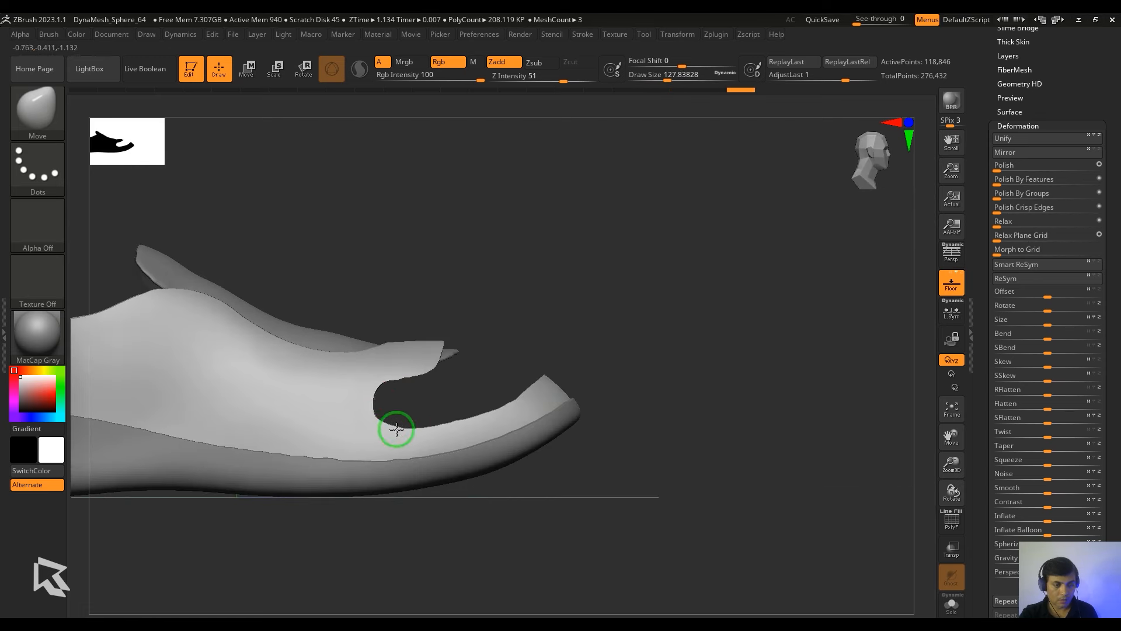
{"action": "right_click_drag", "start_coordinate": [393, 426], "coordinate": [296, 258]}
- Show the base shoe again and select the PolySphere subtool through the toe opening
{"action": "left_click_drag", "start_coordinate": [1054, 121], "coordinate": [1077, 247]}
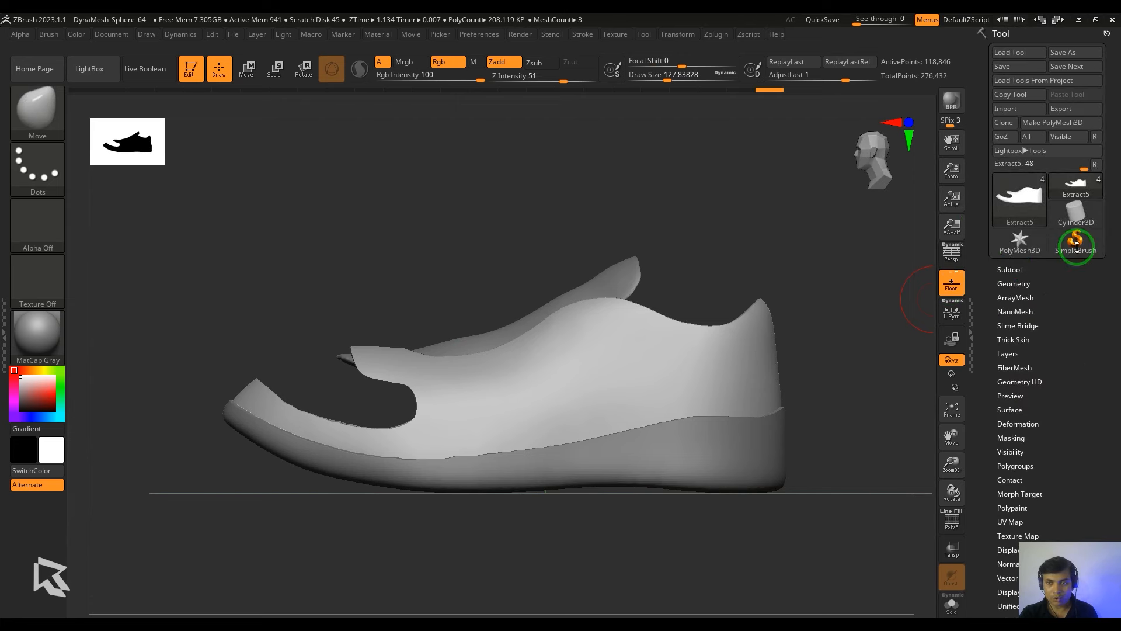
{"action": "left_click", "coordinate": [1011, 268]}
{"action": "left_click", "coordinate": [1096, 109]}
{"action": "right_click_drag", "start_coordinate": [415, 282], "coordinate": [397, 310]}
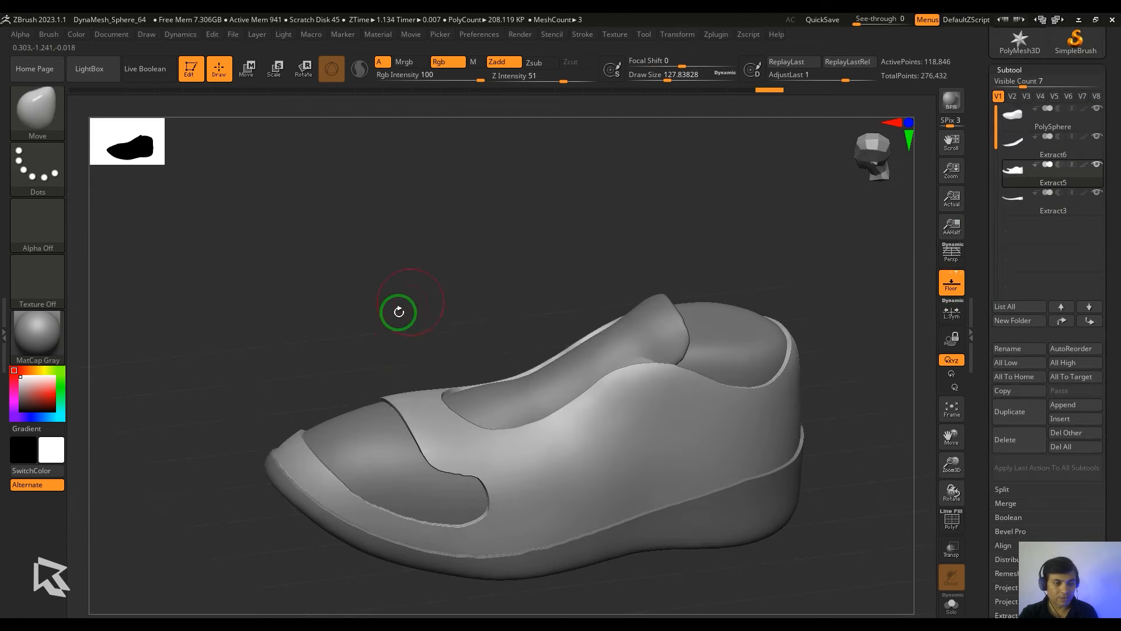
{"action": "left_click", "coordinate": [390, 410], "text": "alt"}
{"action": "mouse_move", "coordinate": [393, 382]}
{"action": "right_mouse_down", "text": "shift"}
{"action": "mouse_move", "coordinate": [423, 296]}
{"action": "mouse_move", "coordinate": [443, 368]}
{"action": "right_mouse_up", "text": "shift"}
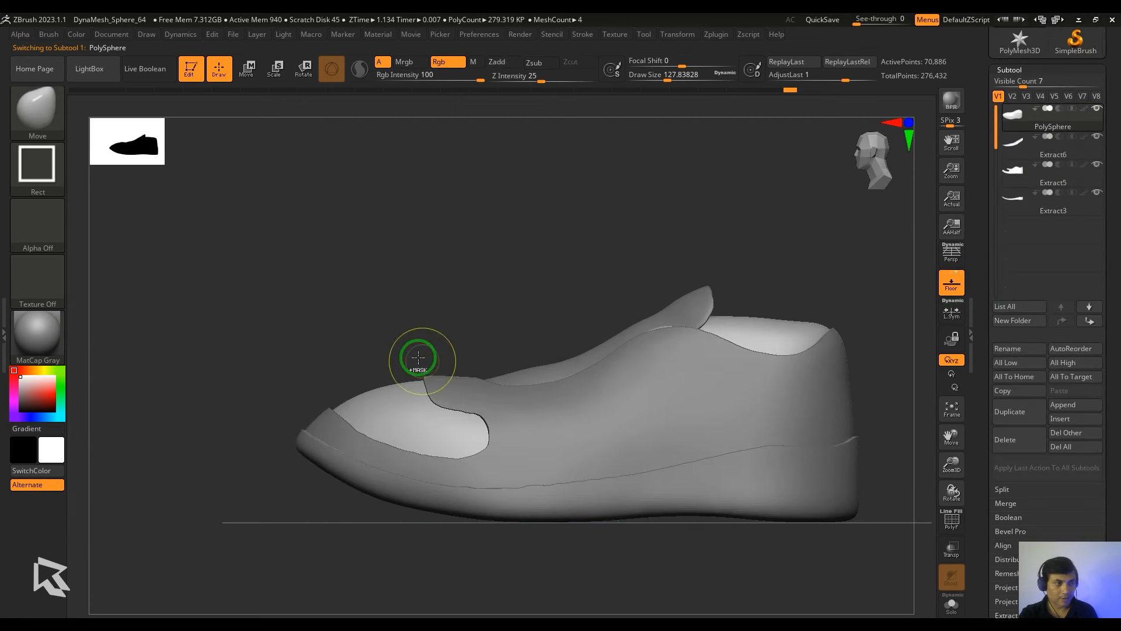
- Mask the exposed toe area of the base shoe with MaskLasso
{"action": "key", "text": "ctrl"}
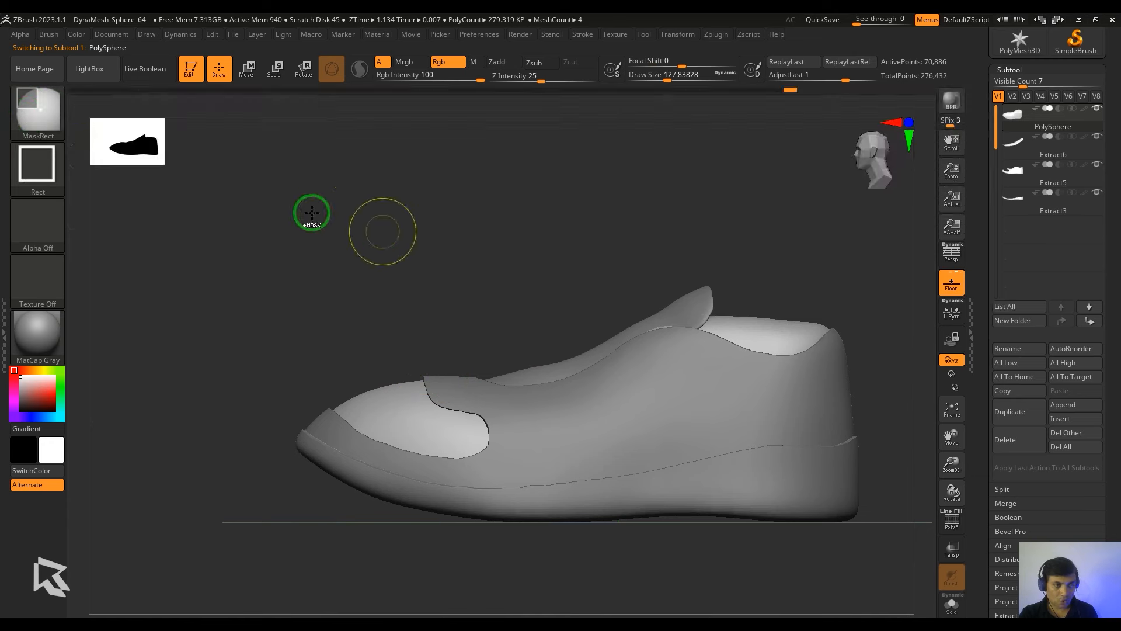
{"action": "left_click", "coordinate": [36, 111]}
{"action": "left_click", "coordinate": [278, 174]}
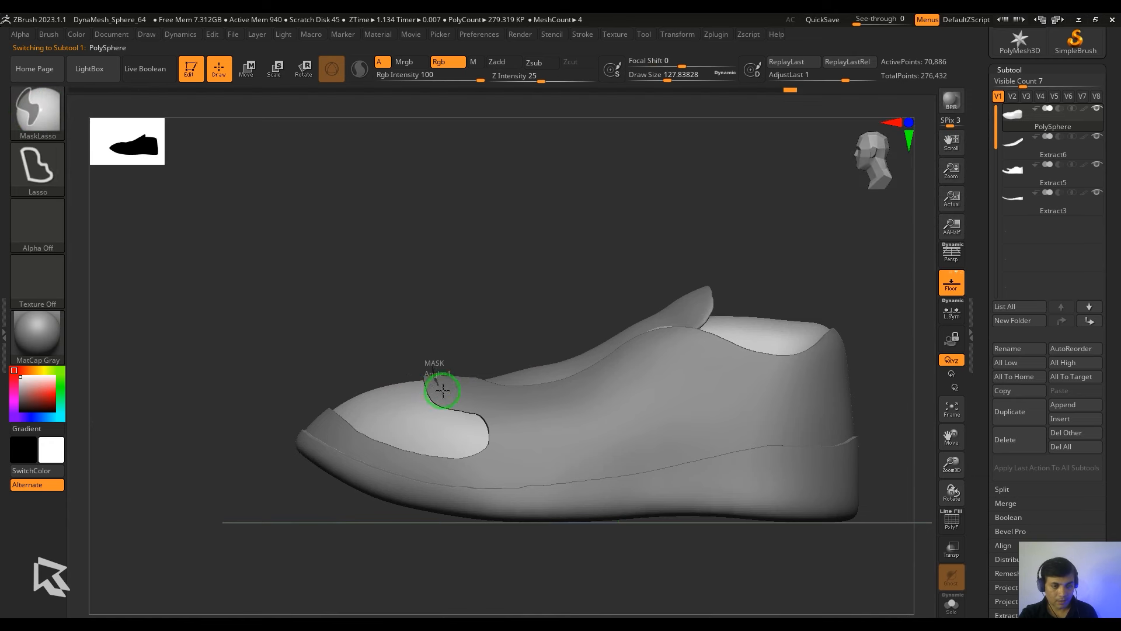
{"action": "mouse_move", "coordinate": [504, 431]}
{"action": "left_mouse_down", "text": "ctrl"}
{"action": "mouse_move", "coordinate": [450, 471]}
{"action": "mouse_move", "coordinate": [351, 438]}
{"action": "mouse_move", "coordinate": [313, 375]}
{"action": "left_mouse_up", "text": "ctrl"}
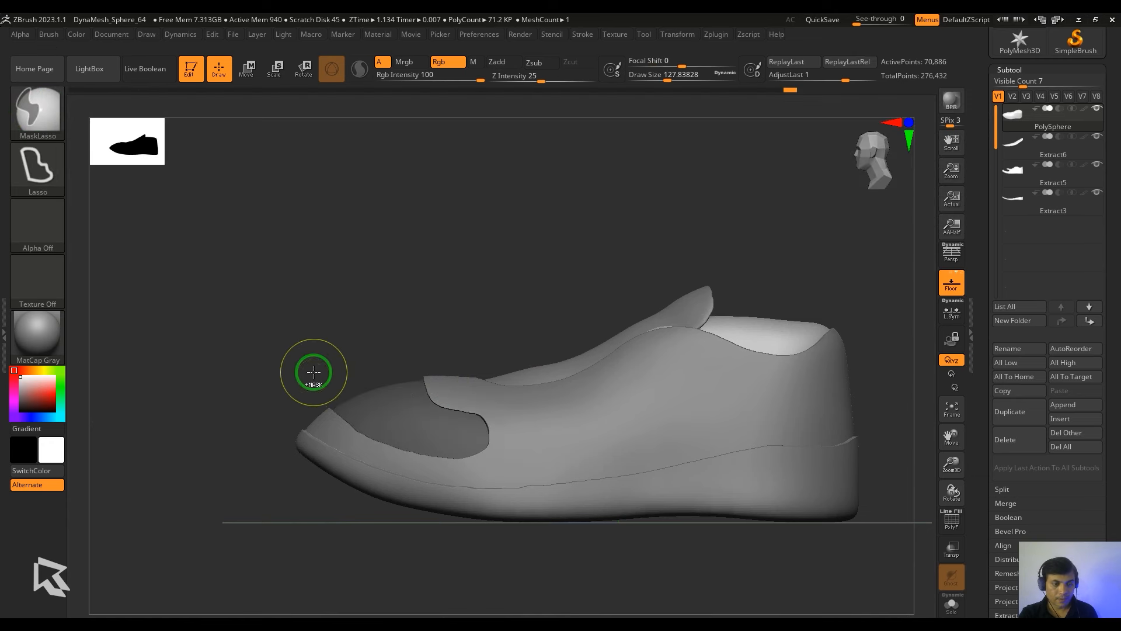
- Extract the masked toe area with a thickness of 0.008, accept it as a new subtool, and clear its mask
{"action": "left_click_drag", "start_coordinate": [1102, 551], "coordinate": [1101, 477]}
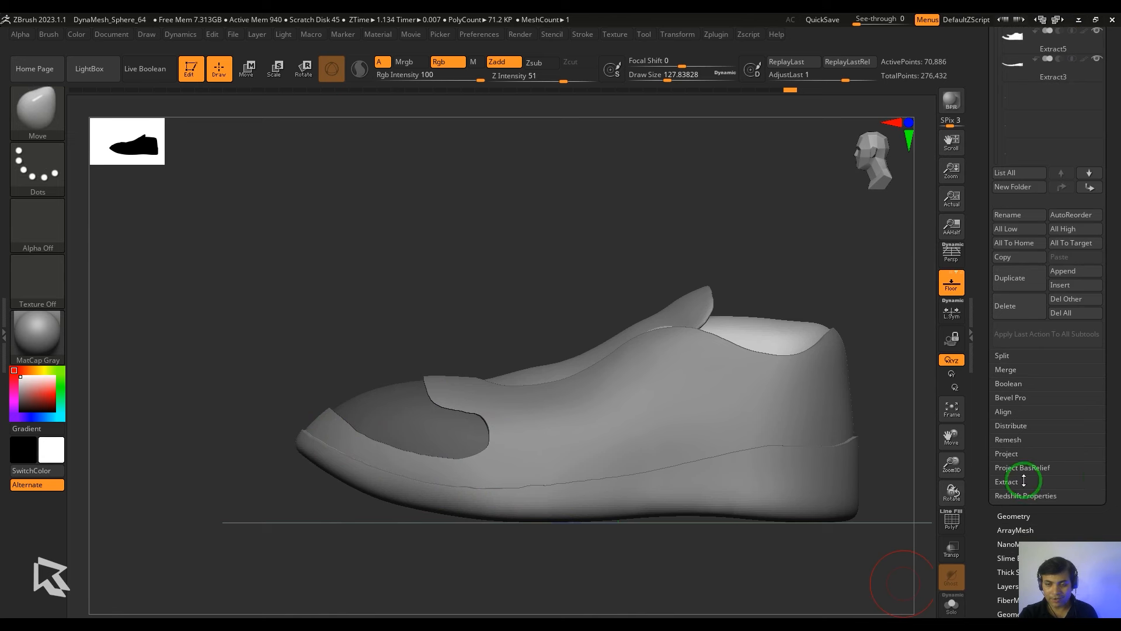
{"action": "left_click", "coordinate": [1023, 482]}
{"action": "left_click", "coordinate": [1065, 509]}
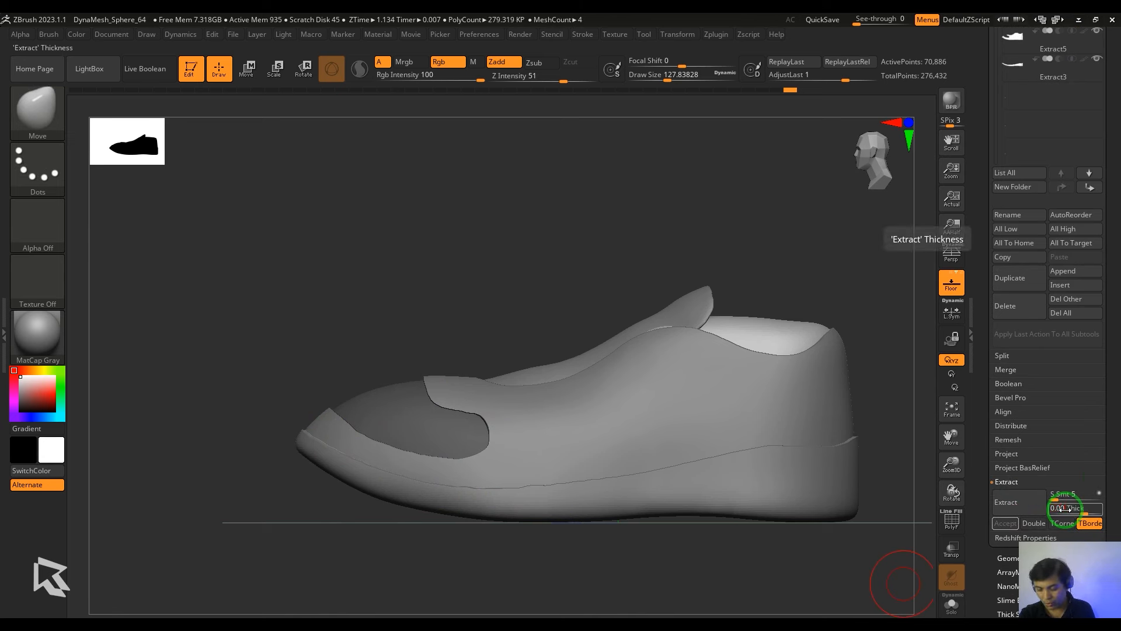
{"action": "type", "text": "0.02"}
{"action": "key", "text": "Return"}
{"action": "left_click", "coordinate": [1005, 501]}
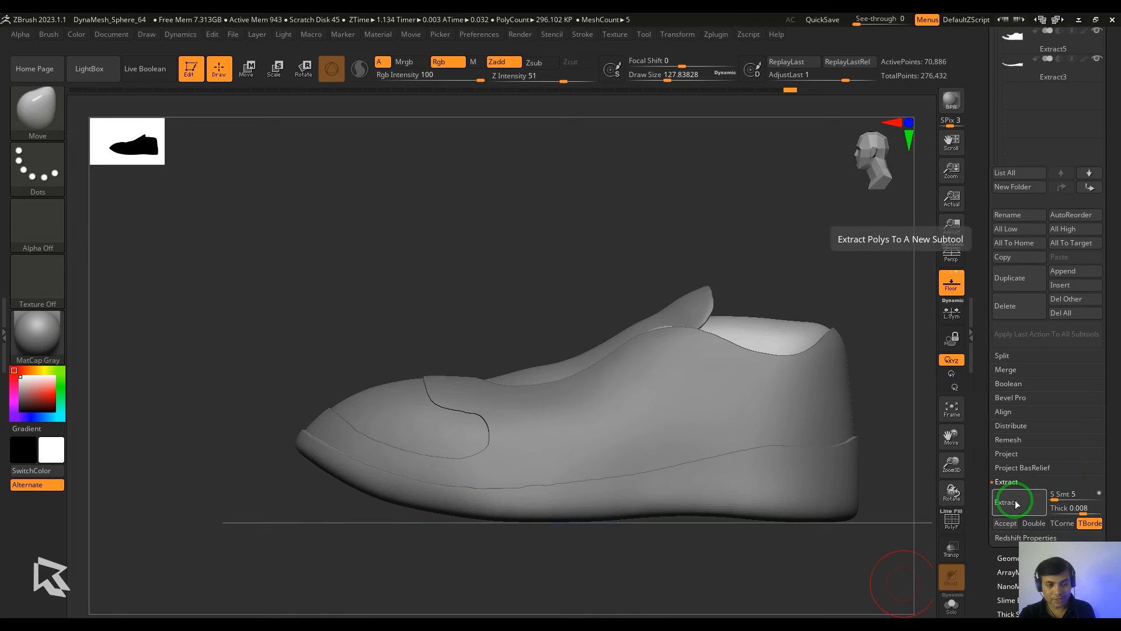
{"action": "left_click", "coordinate": [1005, 522]}
{"action": "left_click_drag", "start_coordinate": [412, 286], "coordinate": [435, 309], "text": "ctrl"}
- Select the base shoe, isolate it to clear its mask, and show all subtools again
{"action": "left_click", "coordinate": [766, 345], "text": "alt"}
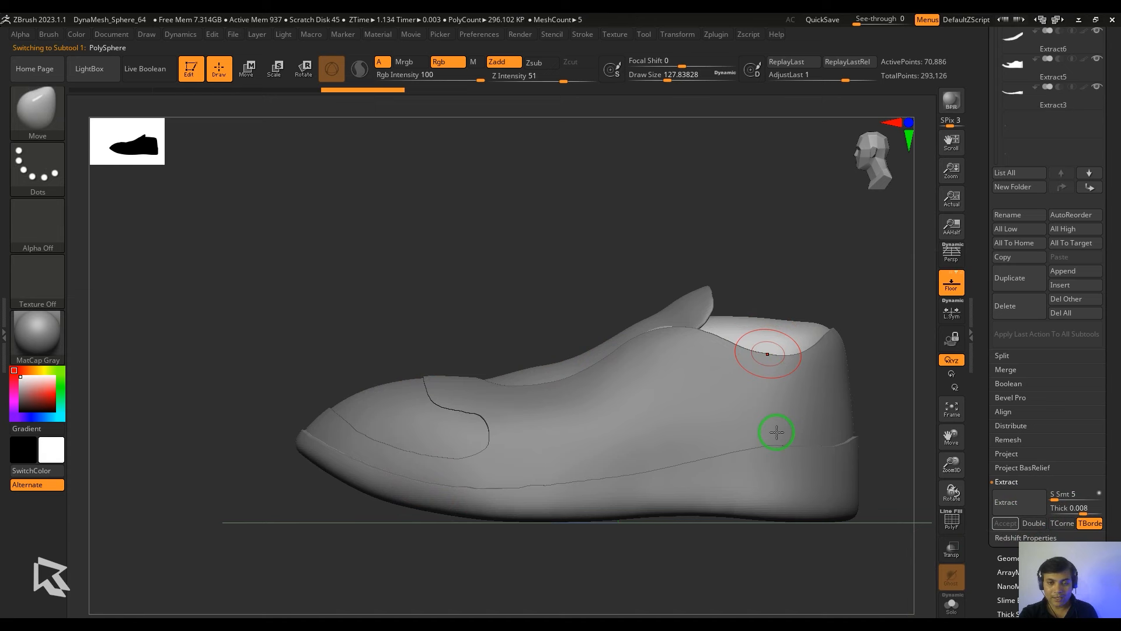
{"action": "left_click", "coordinate": [950, 605]}
{"action": "left_click_drag", "start_coordinate": [761, 551], "coordinate": [835, 581], "text": "ctrl"}
{"action": "left_click", "coordinate": [947, 607]}
{"action": "left_click_drag", "start_coordinate": [435, 277], "coordinate": [484, 257]}
{"action": "left_click_drag", "start_coordinate": [838, 353], "coordinate": [784, 331], "text": "alt"}
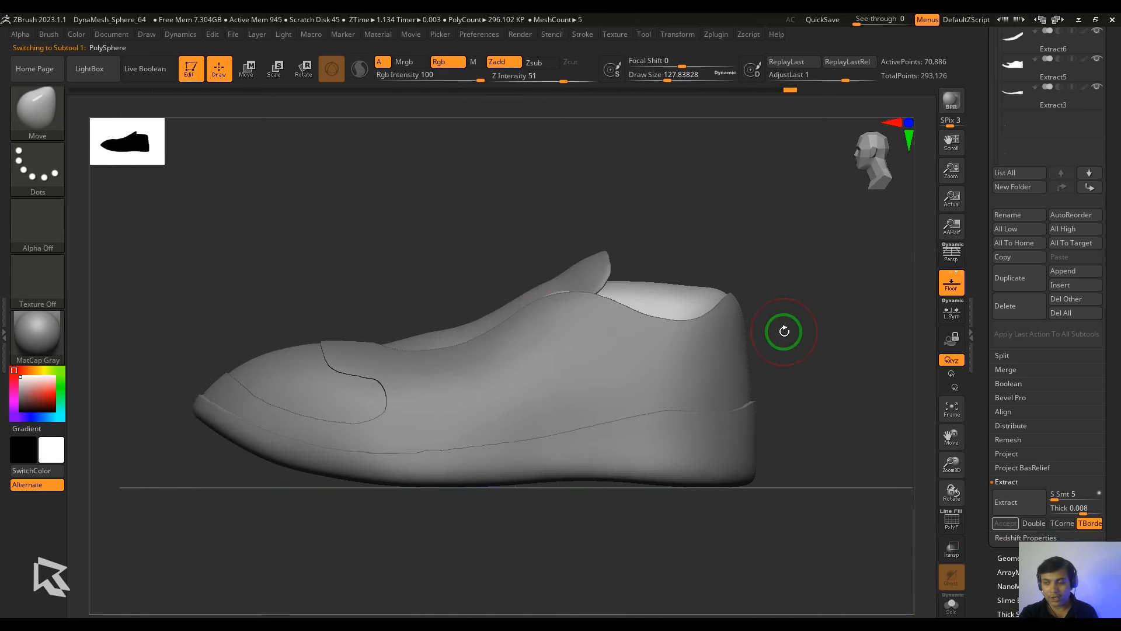
- Select the upper and mask a heel overlay with MaskLasso, running from the heel below the collar forward to the instep
{"action": "left_click", "coordinate": [685, 358], "text": "alt"}
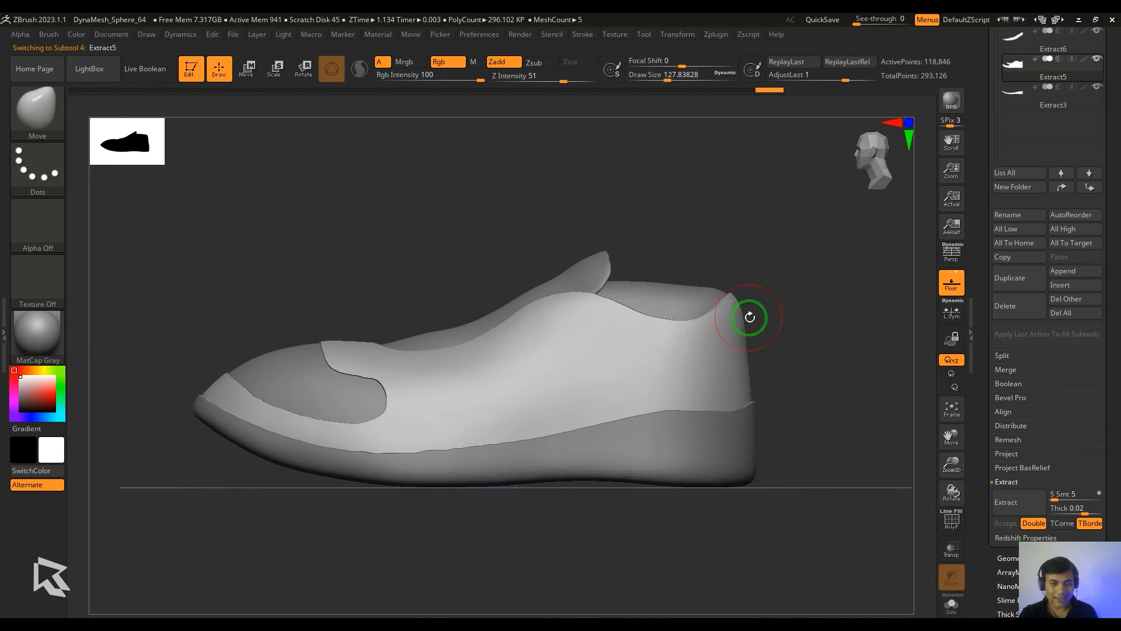
{"action": "key", "text": "ctrl"}
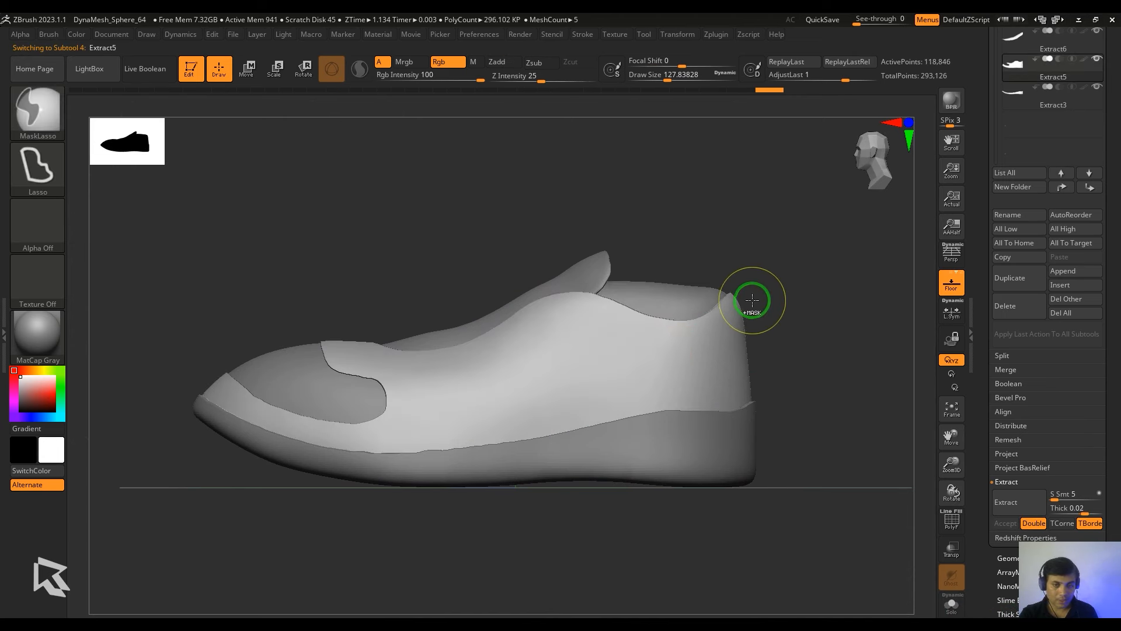
{"action": "mouse_move", "coordinate": [741, 300]}
{"action": "left_mouse_down", "text": "ctrl"}
{"action": "mouse_move", "coordinate": [660, 328]}
{"action": "mouse_move", "coordinate": [620, 323]}
{"action": "mouse_move", "coordinate": [746, 307]}
{"action": "mouse_move", "coordinate": [551, 310]}
{"action": "mouse_move", "coordinate": [681, 401]}
{"action": "mouse_move", "coordinate": [804, 313]}
{"action": "left_mouse_up", "text": "ctrl"}
{"action": "mouse_move", "coordinate": [849, 365]}
{"action": "left_mouse_down"}
{"action": "mouse_move", "coordinate": [767, 377]}
{"action": "mouse_move", "coordinate": [848, 353]}
{"action": "mouse_move", "coordinate": [845, 362]}
{"action": "left_mouse_up"}
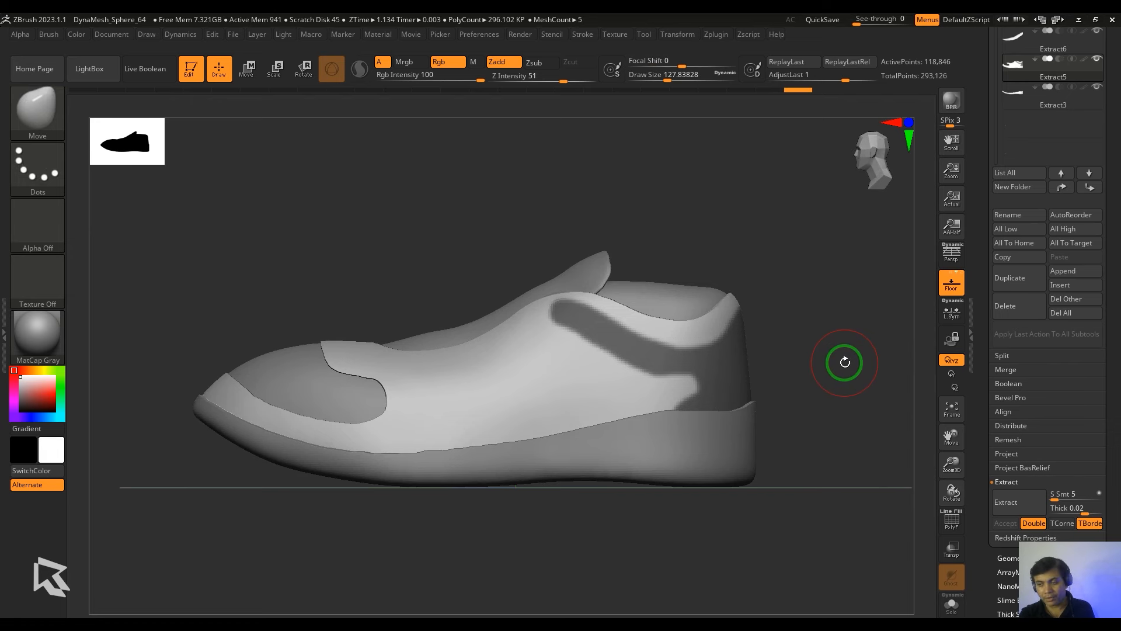
- Extract the masked heel overlay from the upper with a thickness of 0.005 and accept it as a new subtool
{"action": "left_click", "coordinate": [1013, 499]}
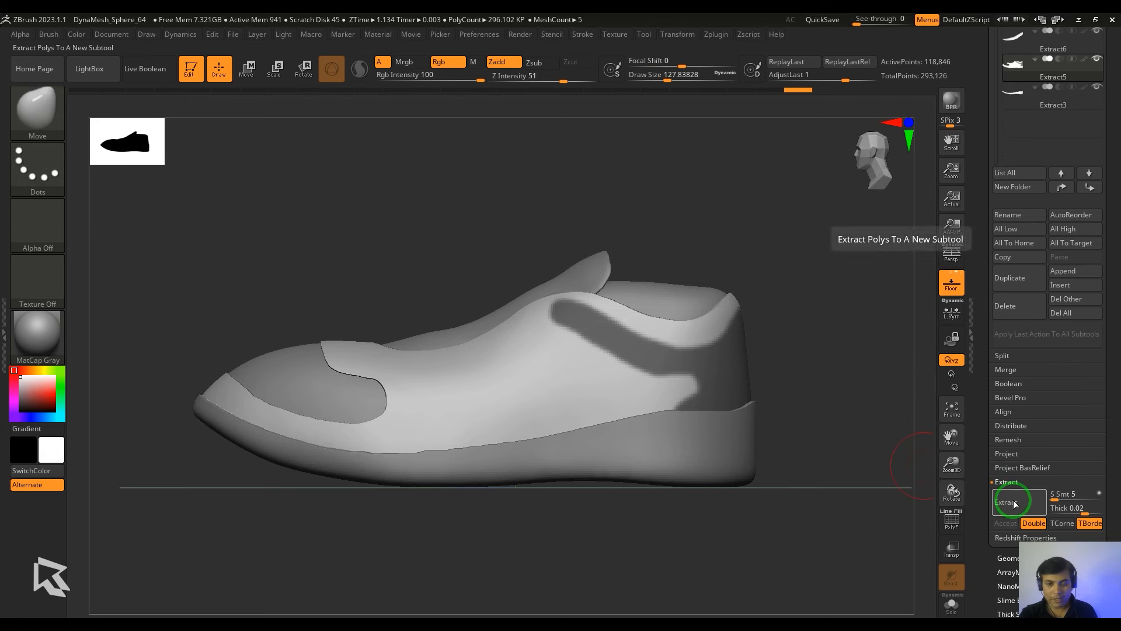
{"action": "left_click", "coordinate": [1083, 509]}
{"action": "type", "text": "0"}
{"action": "key", "text": "Return"}
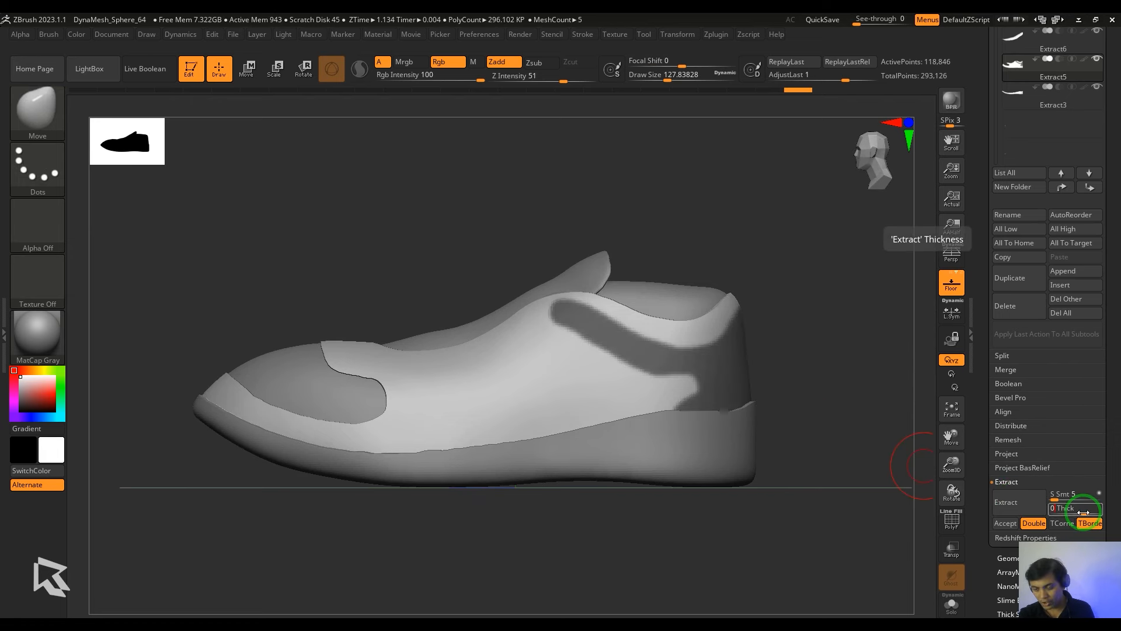
{"action": "type", "text": "05"}
{"action": "key", "text": "Return"}
{"action": "left_click", "coordinate": [1007, 501]}
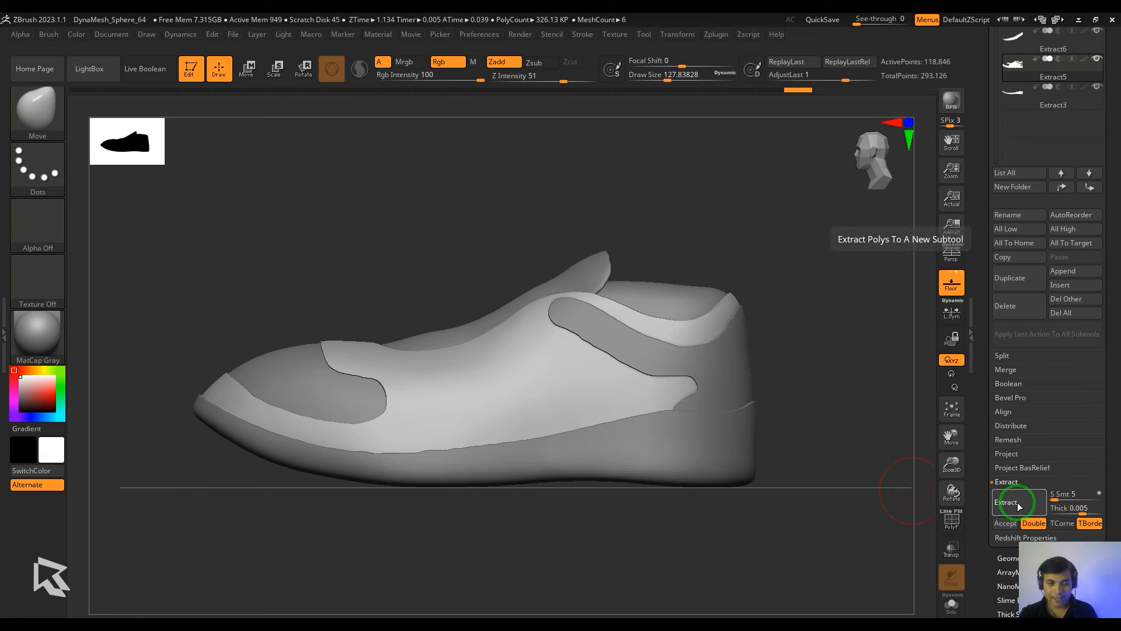
{"action": "left_click", "coordinate": [1018, 506]}
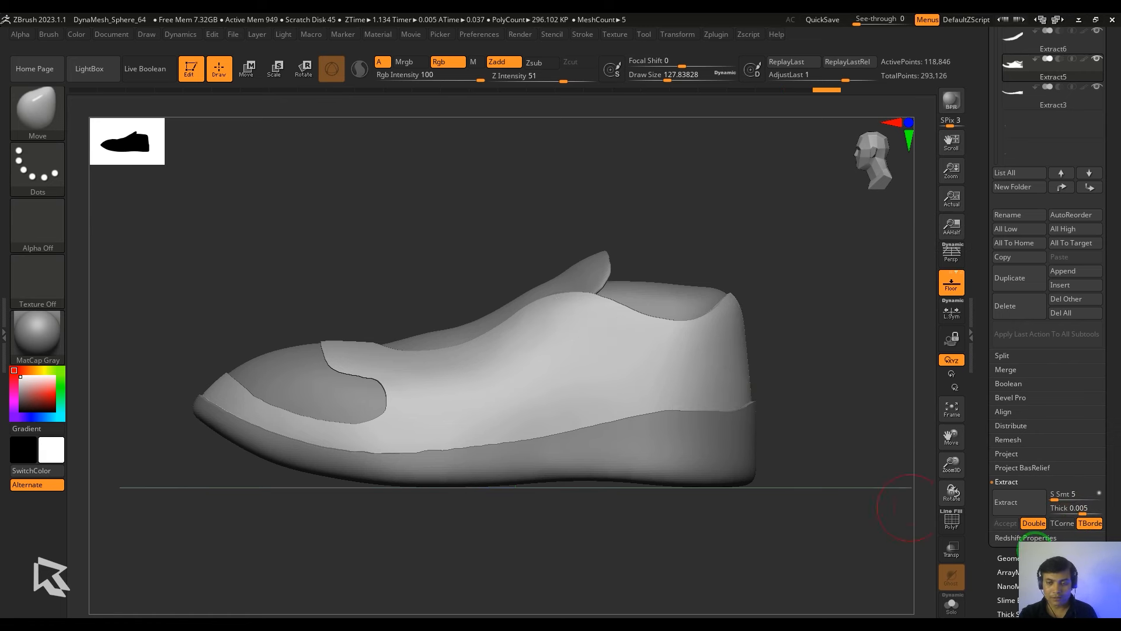
{"action": "key", "text": "ctrl+z"}
{"action": "left_click", "coordinate": [1033, 501]}
{"action": "left_click", "coordinate": [1007, 523]}
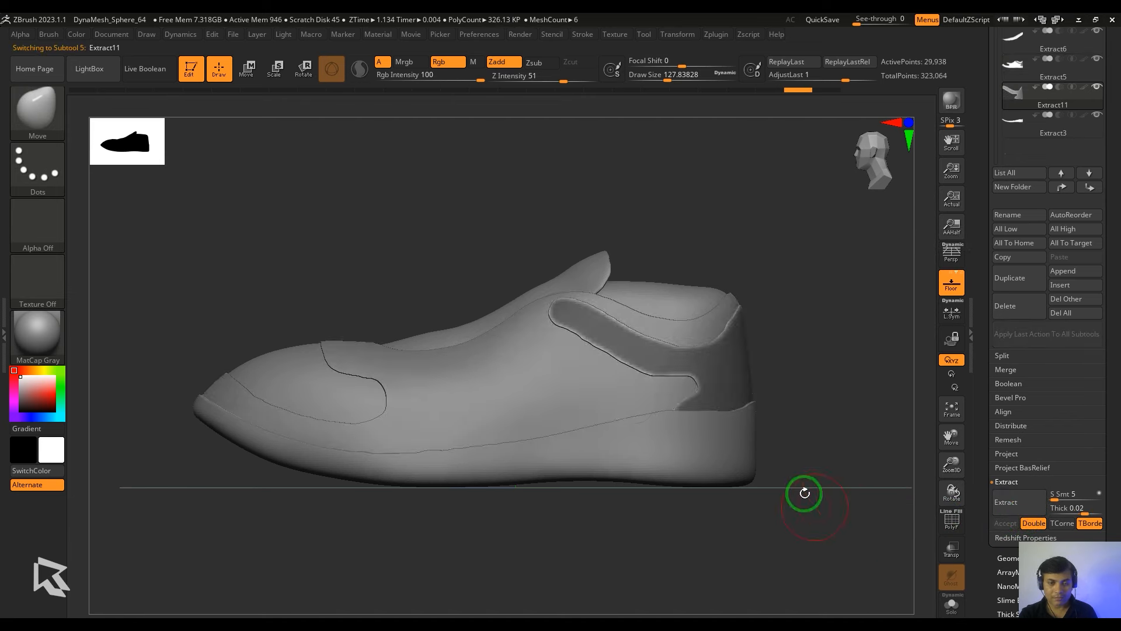
- Clear the masks on the new heel overlay and on the upper
{"action": "left_click_drag", "start_coordinate": [805, 493], "coordinate": [782, 473], "text": "ctrl"}
{"action": "left_click", "coordinate": [578, 393], "text": "alt"}
{"action": "left_click_drag", "start_coordinate": [831, 373], "coordinate": [824, 392], "text": "ctrl"}
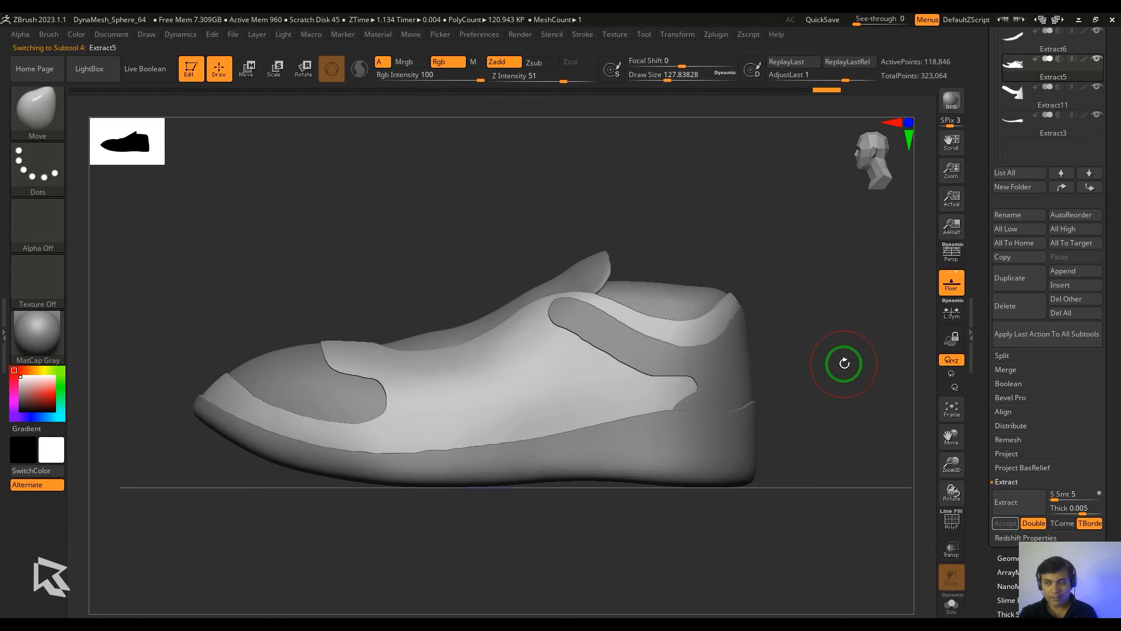
- Select the sole and mask its lower heel area and the underside of the forefoot up to the toe with MaskLasso
{"action": "left_click_drag", "start_coordinate": [844, 363], "coordinate": [810, 408]}
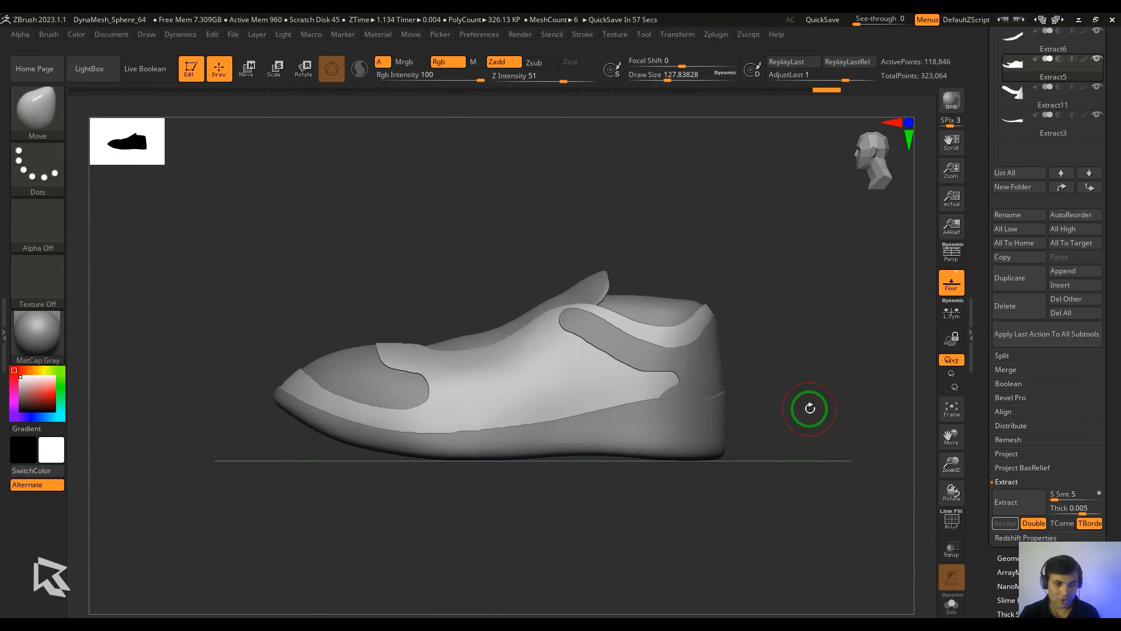
{"action": "left_click_drag", "start_coordinate": [810, 408], "coordinate": [863, 390]}
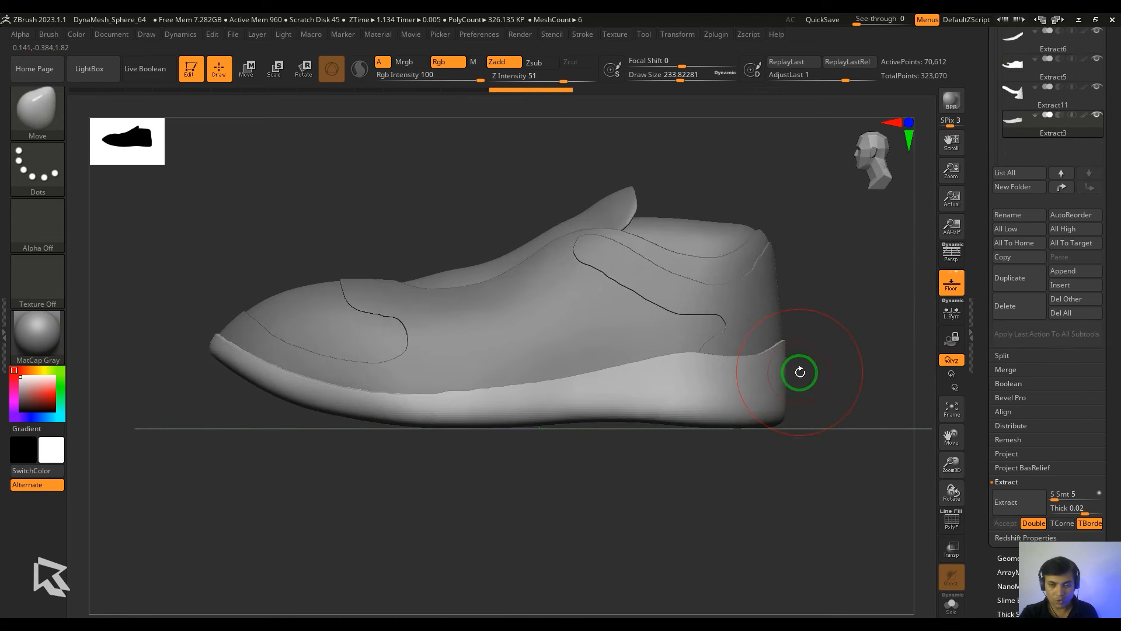
{"action": "mouse_move", "coordinate": [801, 371]}
{"action": "left_mouse_down", "text": "ctrl"}
{"action": "mouse_move", "coordinate": [746, 394]}
{"action": "mouse_move", "coordinate": [621, 415]}
{"action": "mouse_move", "coordinate": [836, 450]}
{"action": "left_mouse_up", "text": "ctrl"}
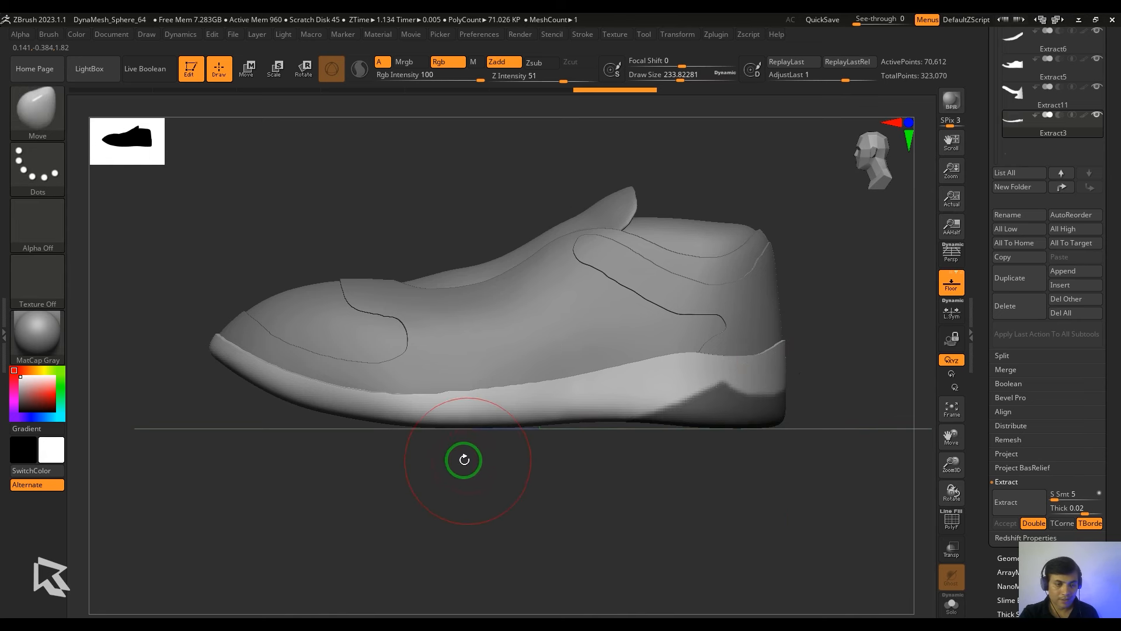
{"action": "mouse_move", "coordinate": [500, 436]}
{"action": "left_mouse_down", "text": "ctrl"}
{"action": "mouse_move", "coordinate": [503, 404]}
{"action": "mouse_move", "coordinate": [358, 423]}
{"action": "mouse_move", "coordinate": [420, 446]}
{"action": "left_mouse_up", "text": "ctrl"}
{"action": "left_click_drag", "start_coordinate": [466, 467], "coordinate": [543, 470], "text": "alt"}
{"action": "left_click_drag", "start_coordinate": [278, 341], "coordinate": [301, 359], "text": "ctrl"}
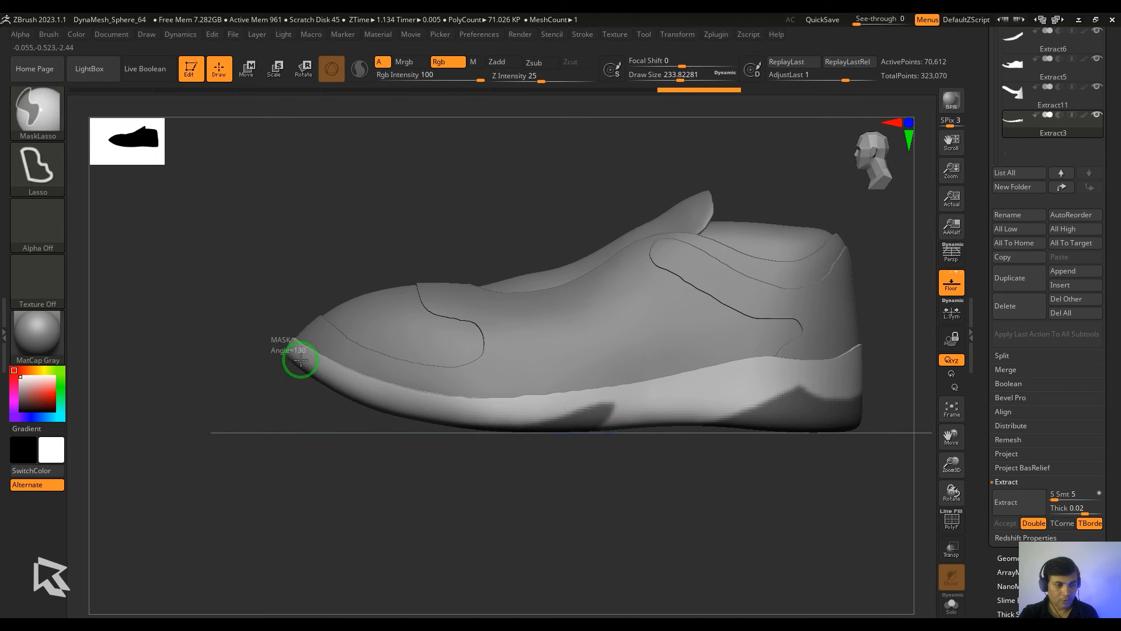
{"action": "mouse_move", "coordinate": [397, 401]}
{"action": "left_mouse_down", "text": "ctrl"}
{"action": "mouse_move", "coordinate": [501, 418]}
{"action": "mouse_move", "coordinate": [380, 491]}
{"action": "mouse_move", "coordinate": [430, 524]}
{"action": "left_mouse_up", "text": "ctrl"}
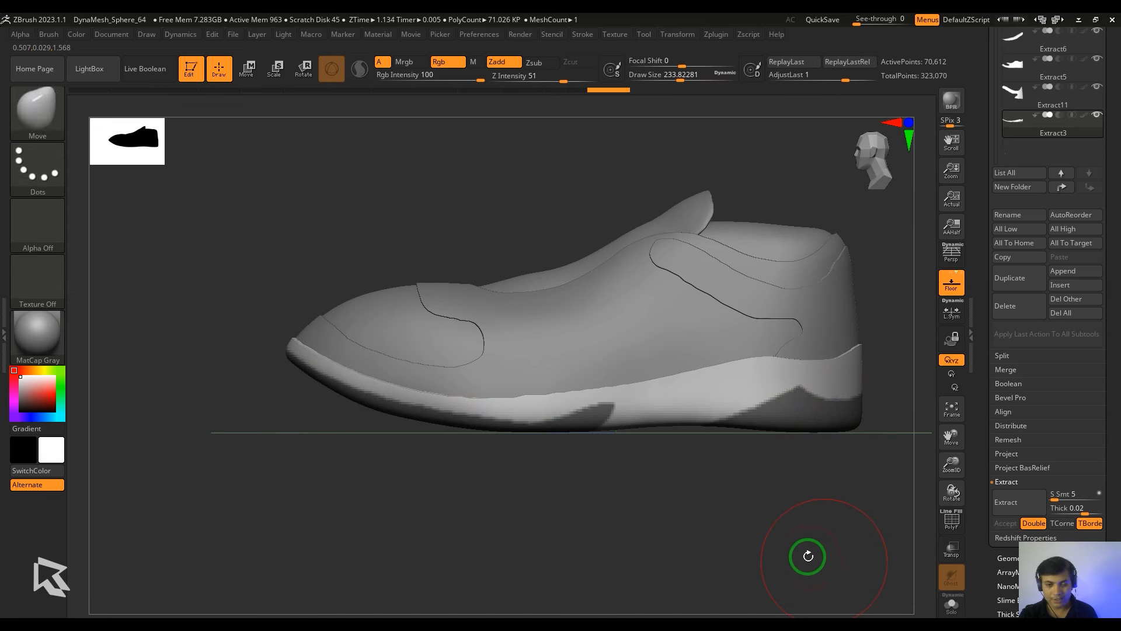
- Extract the masked outsole areas from the sole with a thickness of 0.002, accept the new subtool and reselect the sole
{"action": "left_click_drag", "start_coordinate": [712, 538], "coordinate": [715, 509]}
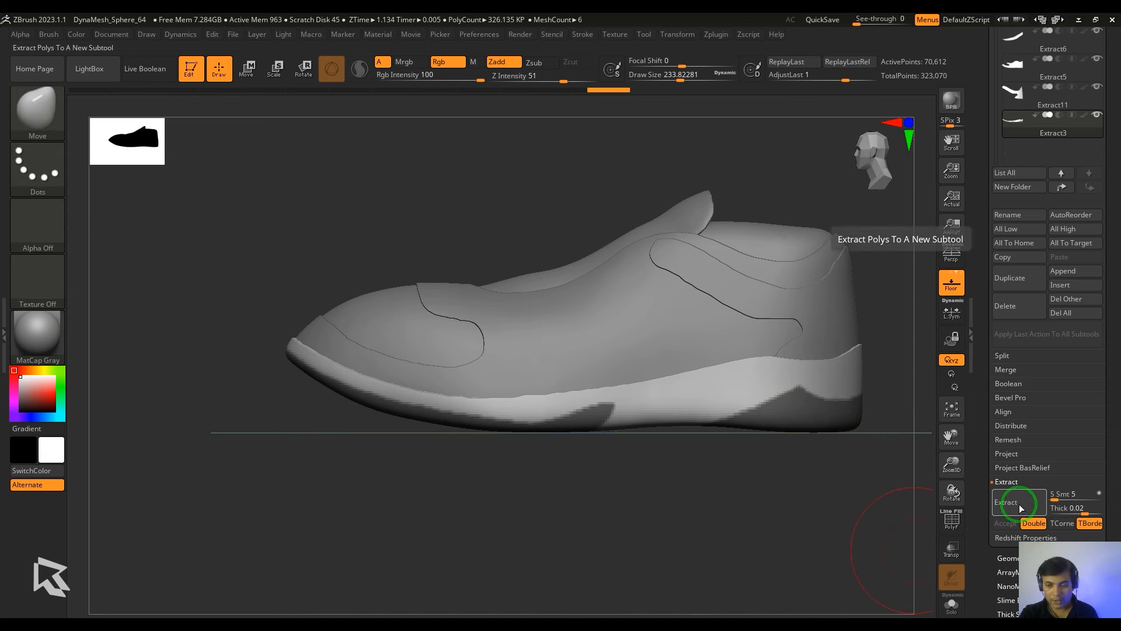
{"action": "left_click", "coordinate": [1096, 510]}
{"action": "type", "text": "0.002"}
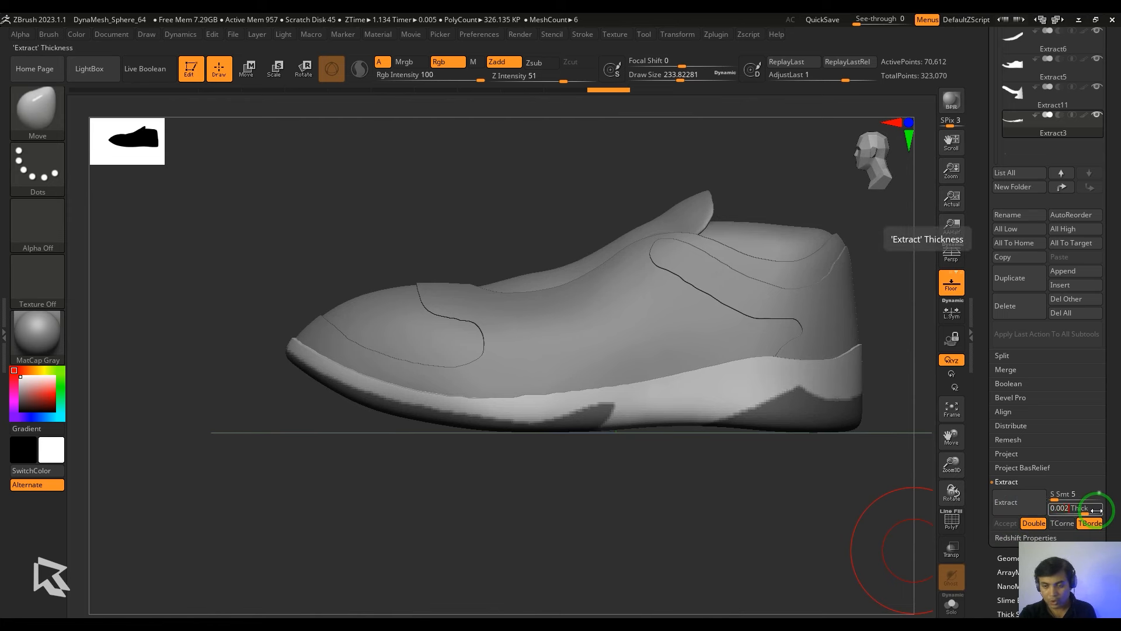
{"action": "key", "text": "Return"}
{"action": "left_click", "coordinate": [1006, 501]}
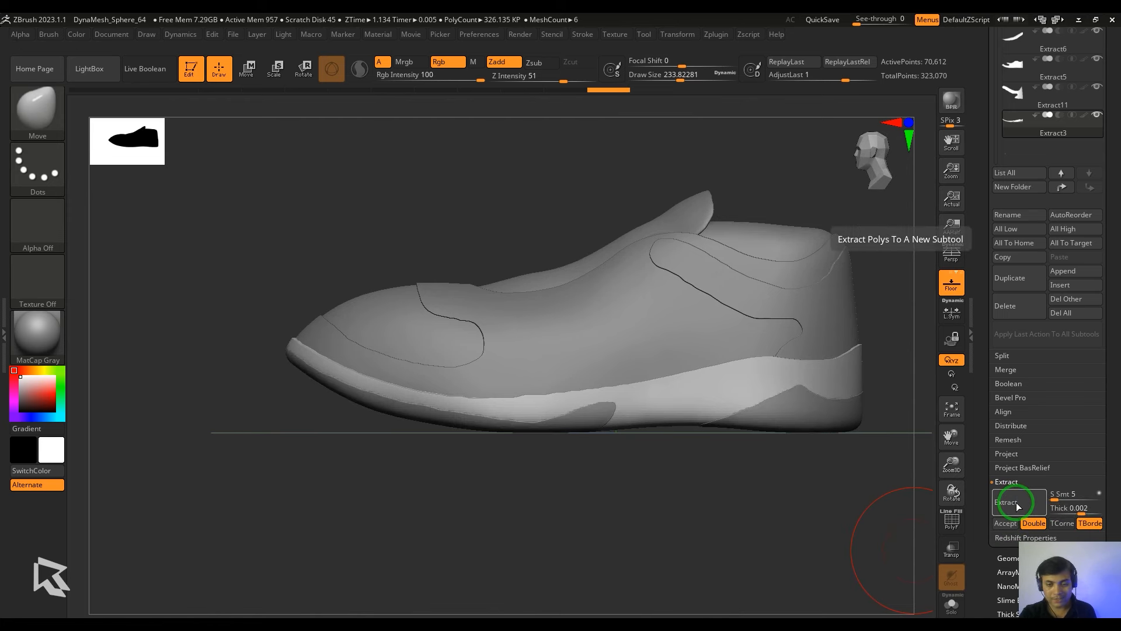
{"action": "left_click", "coordinate": [1006, 523]}
{"action": "left_click", "coordinate": [709, 403], "text": "alt"}
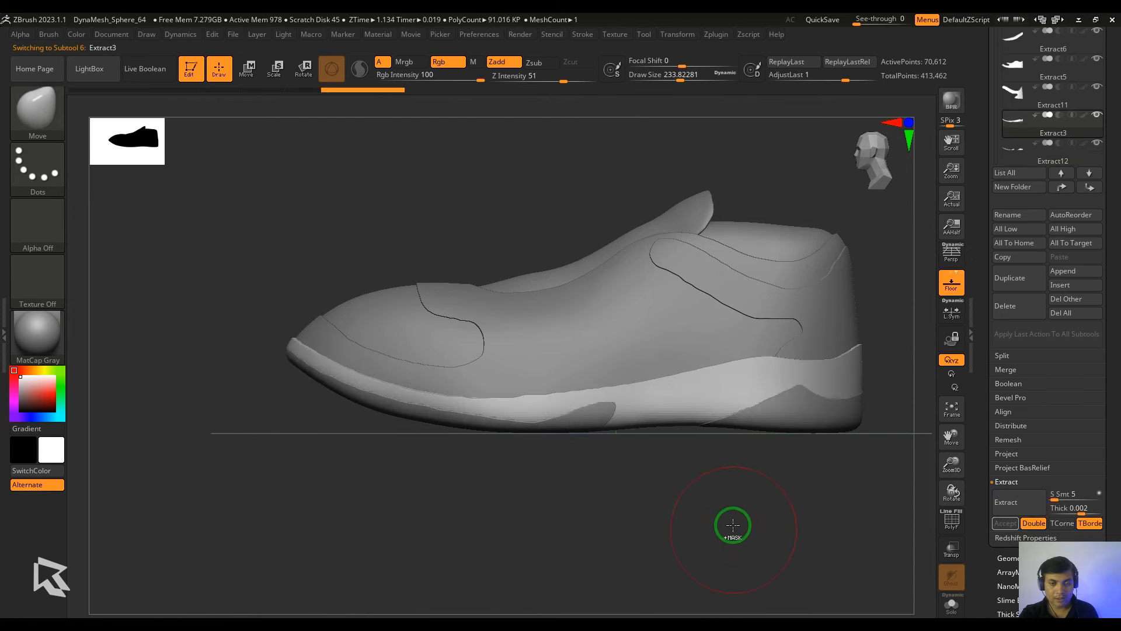
{"action": "left_click_drag", "start_coordinate": [759, 553], "coordinate": [807, 553], "text": "alt"}
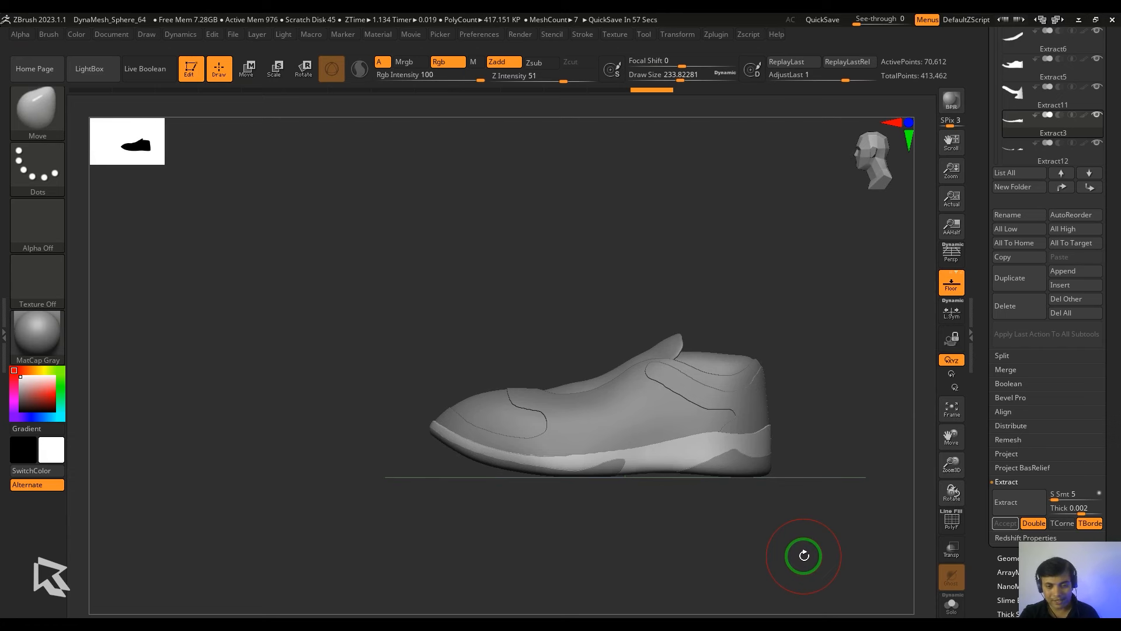
{"action": "left_click_drag", "start_coordinate": [790, 558], "coordinate": [727, 537]}
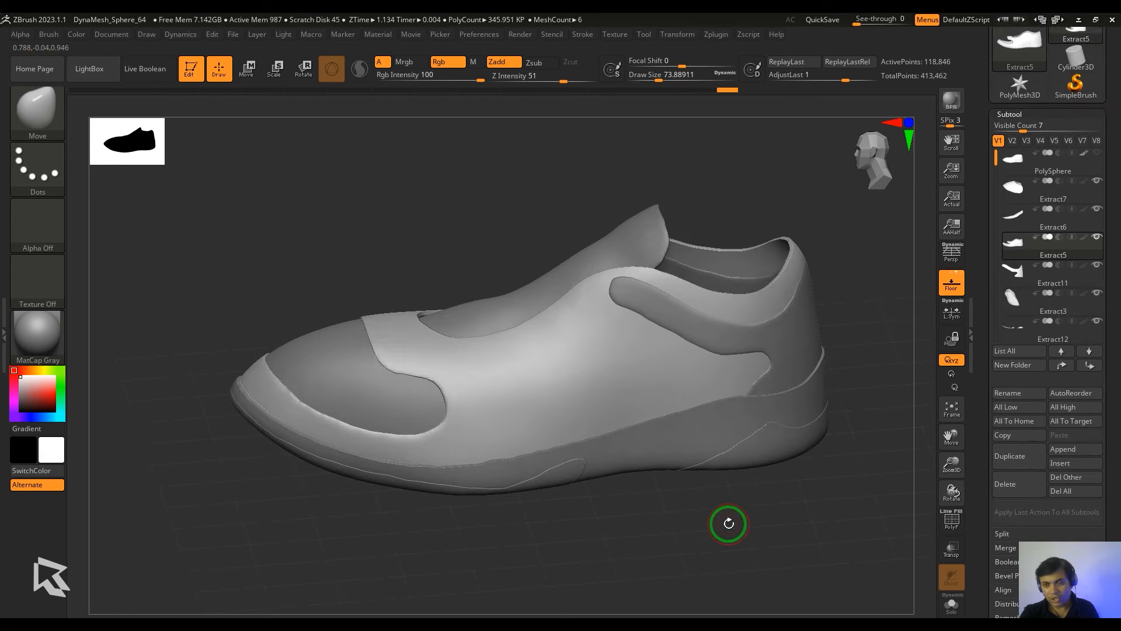
- Open the ZRemesher settings for the upper, display its wireframe and enable Keep Groups
{"action": "left_click_drag", "start_coordinate": [1040, 534], "coordinate": [1018, 459]}
{"action": "left_click_drag", "start_coordinate": [1056, 518], "coordinate": [1046, 470]}
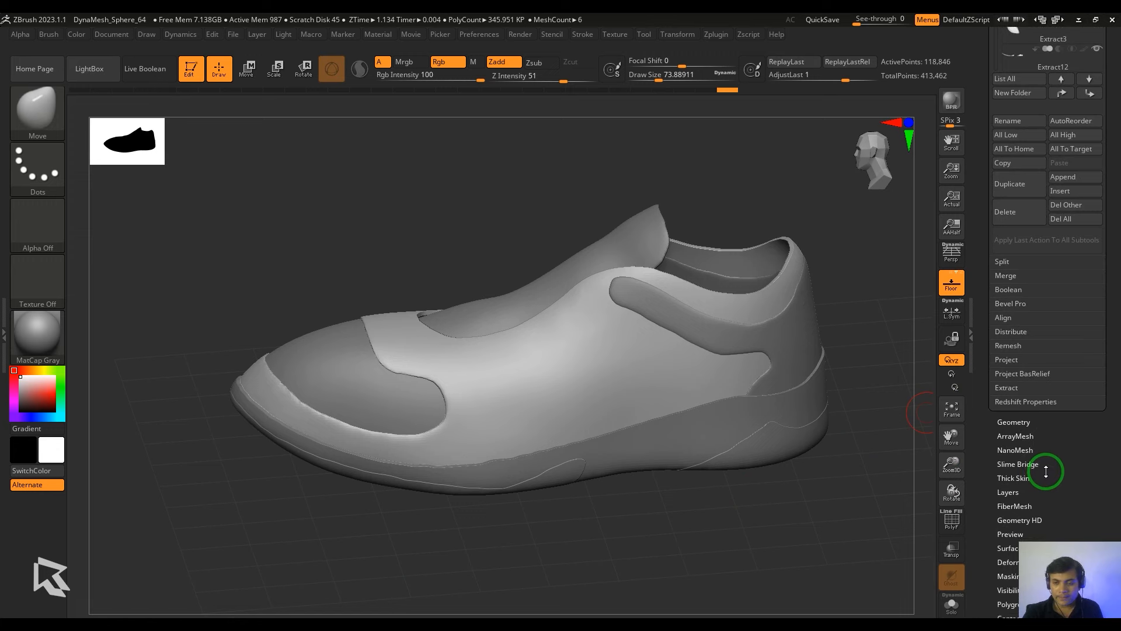
{"action": "left_click", "coordinate": [1019, 423]}
{"action": "left_click", "coordinate": [1007, 257]}
{"action": "left_click", "coordinate": [1012, 284]}
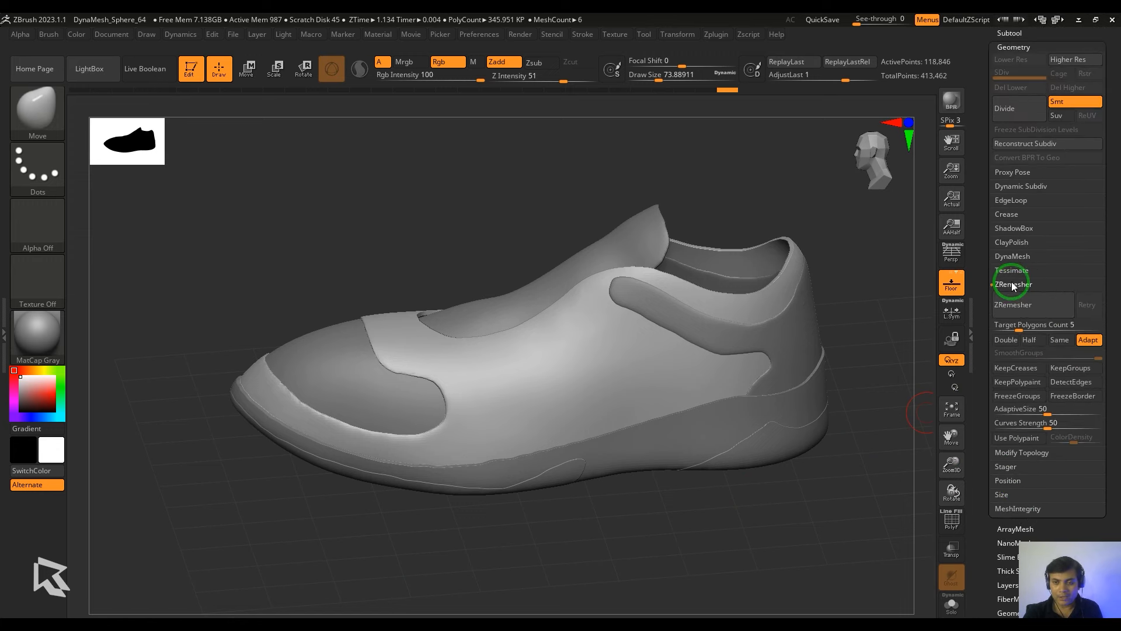
{"action": "key", "text": "shift+f"}
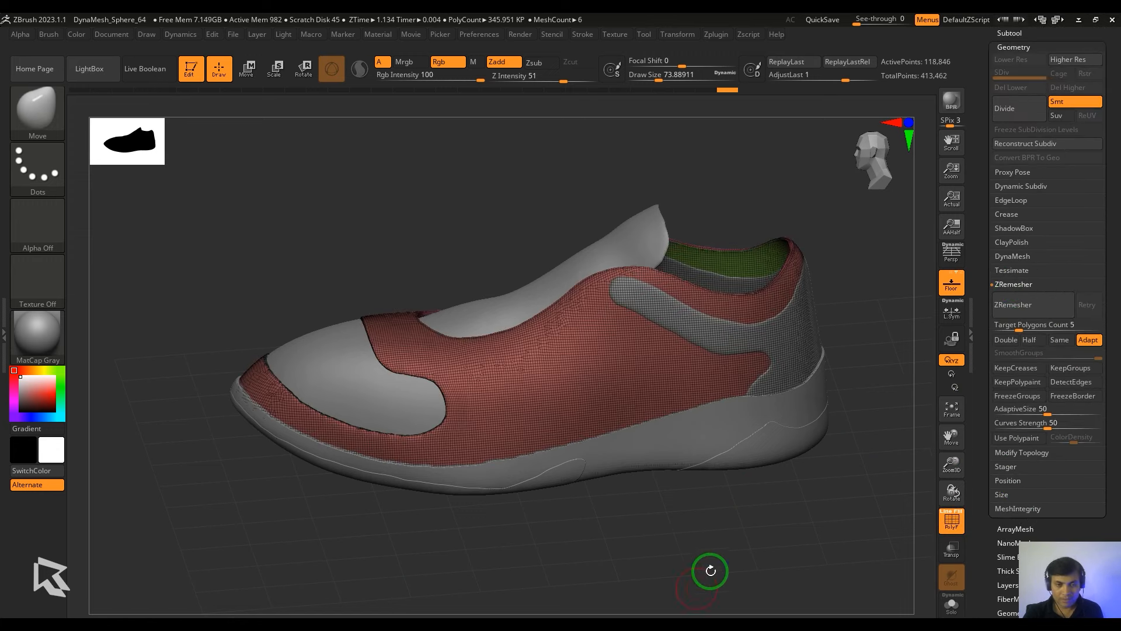
{"action": "key", "text": "f"}
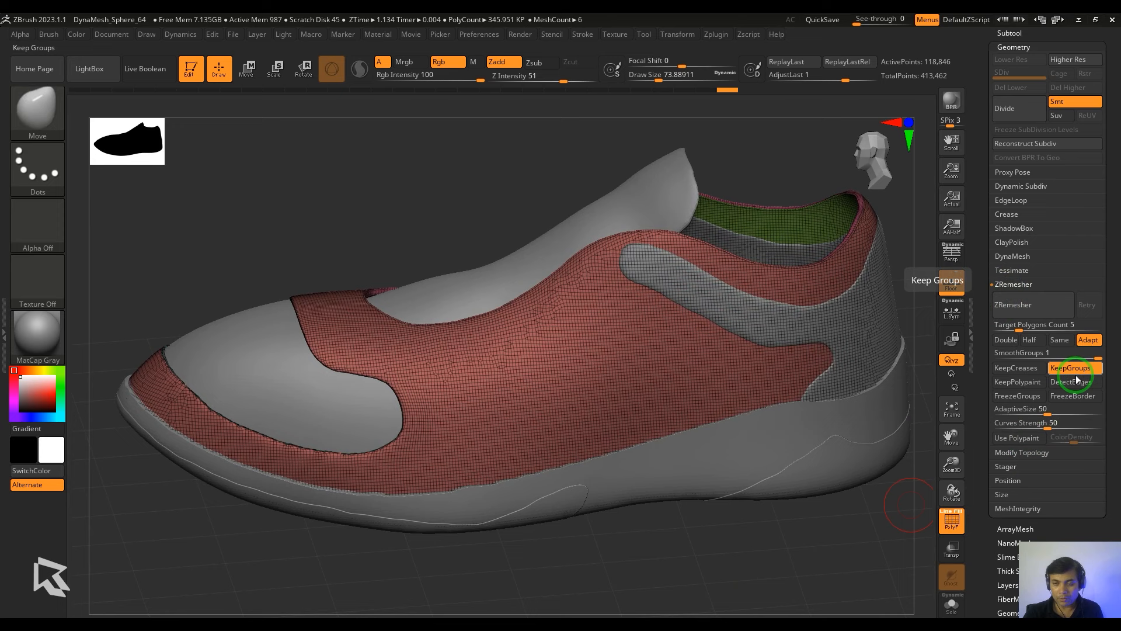
- Try ZRemeshing the upper with Keep Groups at a target polygon count of 5, and undo it
{"action": "left_click", "coordinate": [1021, 308]}
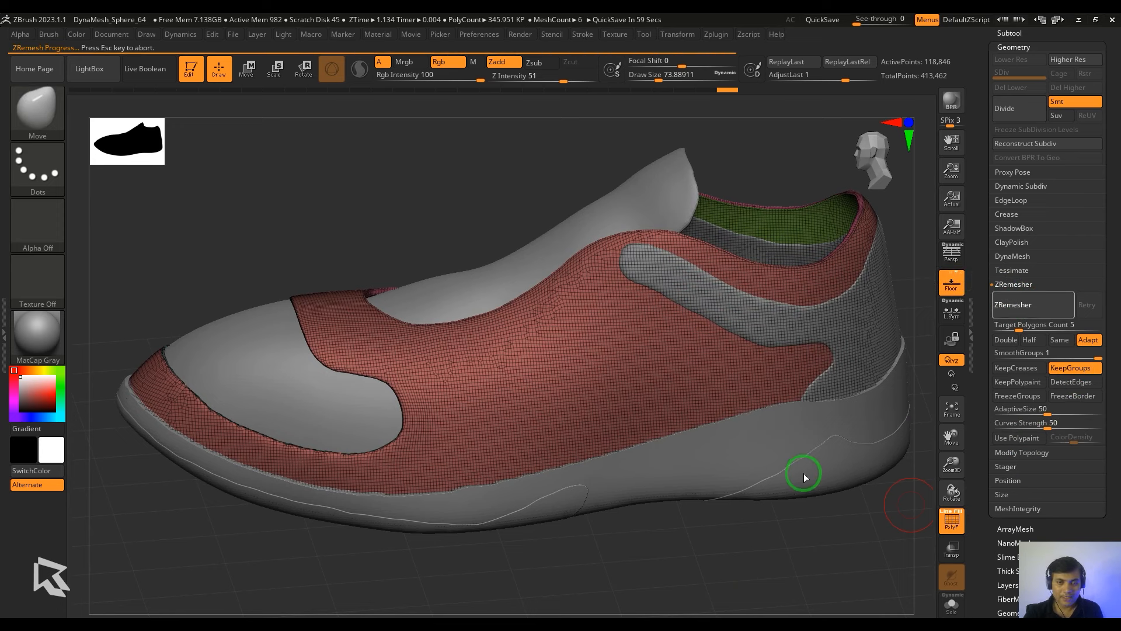
{"action": "left_click_drag", "start_coordinate": [729, 566], "coordinate": [796, 578]}
{"action": "key", "text": "ctrl+z"}
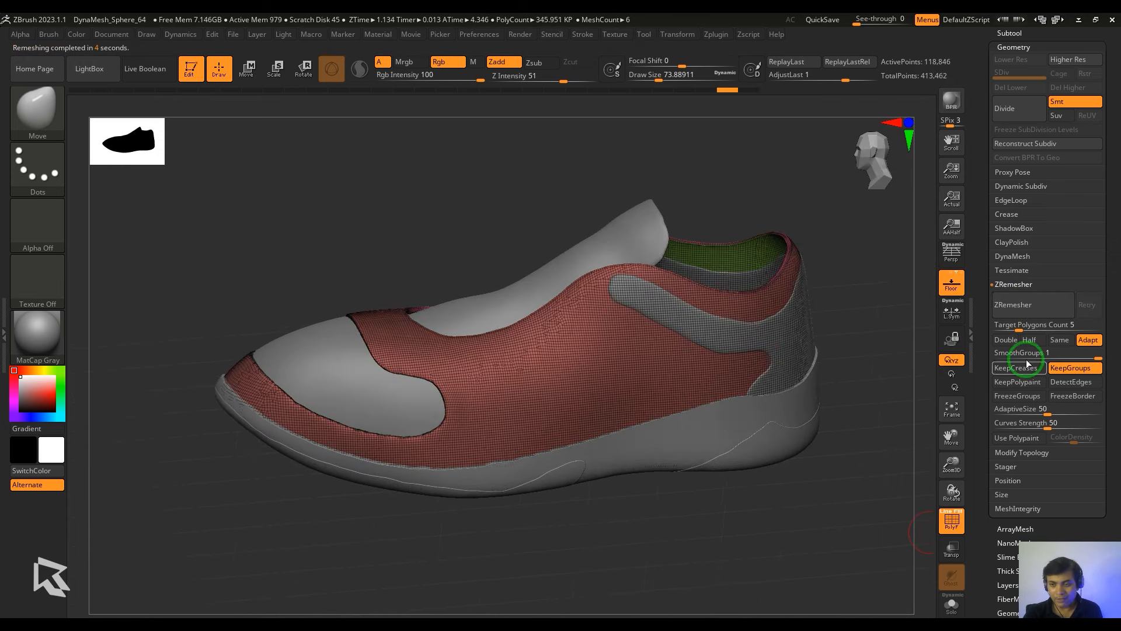
- Try ZRemeshing the upper at a target polygon count of 3.5, inspect the mesh and undo it
{"action": "left_click", "coordinate": [1036, 324]}
{"action": "type", "text": "3.5"}
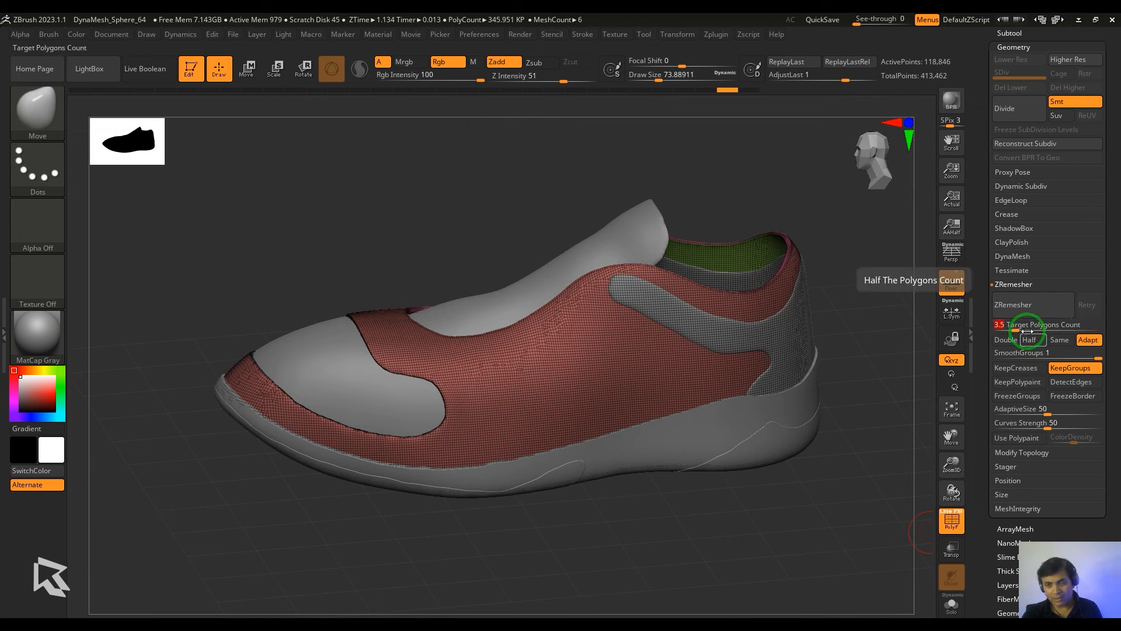
{"action": "left_click", "coordinate": [1030, 310]}
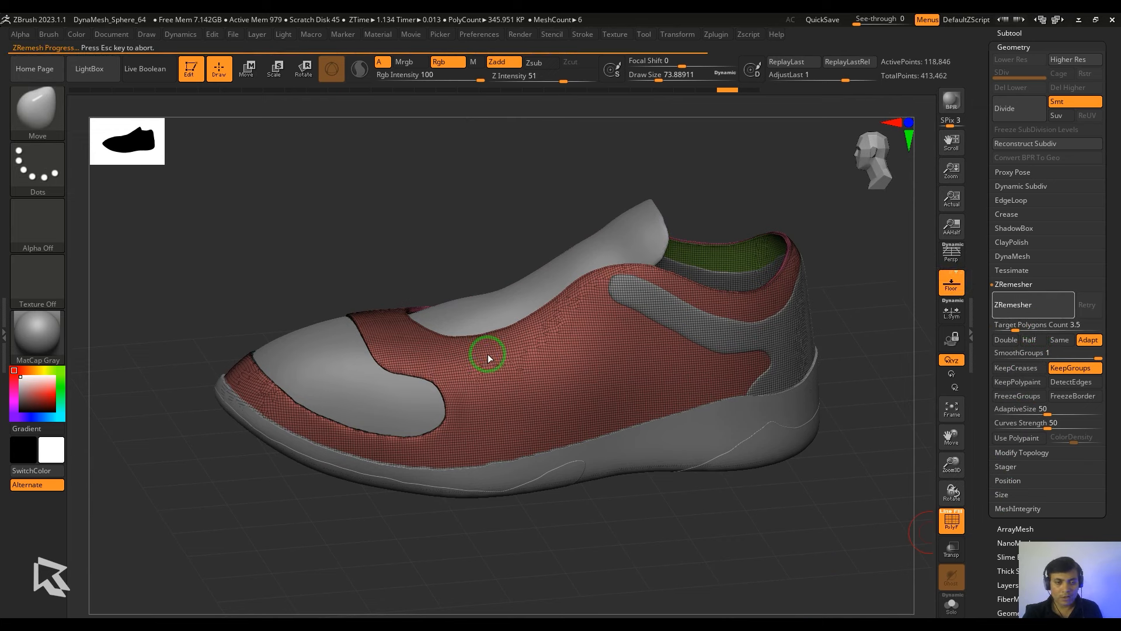
{"action": "left_click_drag", "start_coordinate": [680, 540], "coordinate": [690, 609]}
{"action": "left_click_drag", "start_coordinate": [793, 598], "coordinate": [744, 564]}
{"action": "key", "text": "ctrl+z"}
{"action": "key", "text": "ctrl+z"}
- Set the upper's target polygon count to 5 and ZRemesh it with Keep Groups
{"action": "left_click", "coordinate": [1023, 327]}
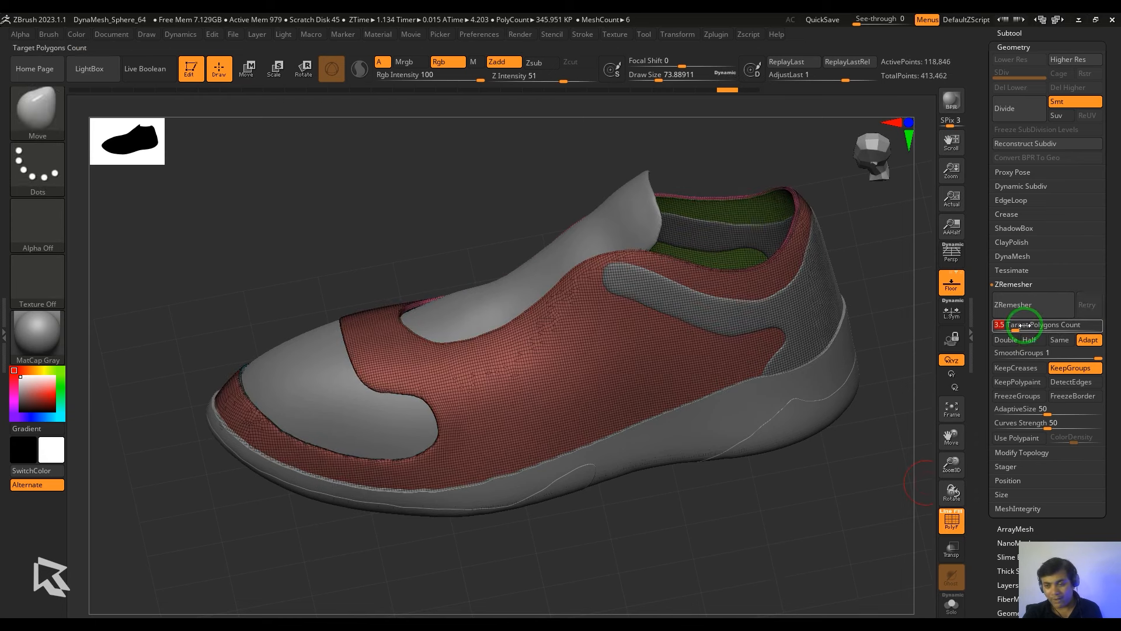
{"action": "type", "text": "5"}
{"action": "key", "text": "Return"}
{"action": "left_click", "coordinate": [1016, 304]}
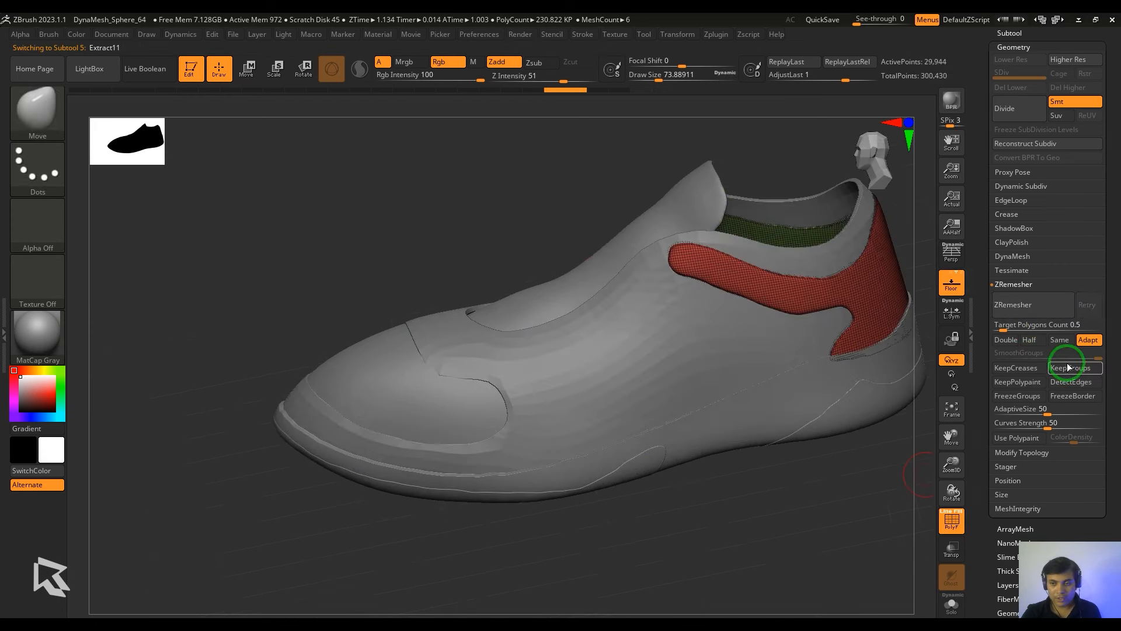
- Enable Keep Groups for the heel overlay, try ZRemeshing it at a target polygon count of 0.5 and undo the remesh
{"action": "left_click", "coordinate": [1068, 367]}
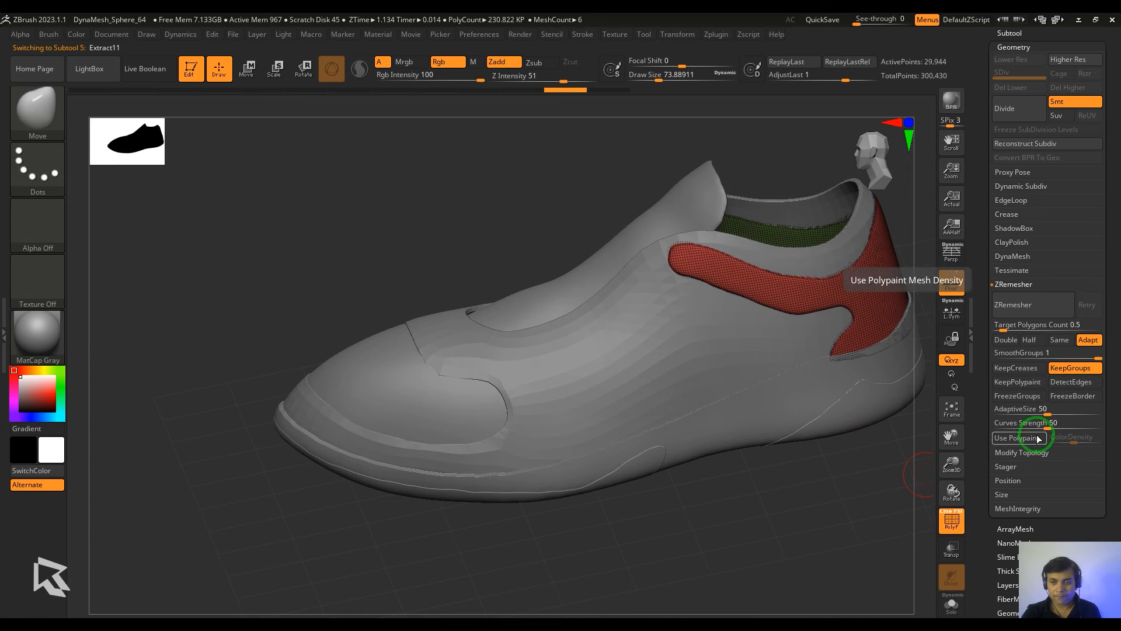
{"action": "left_click", "coordinate": [1029, 315]}
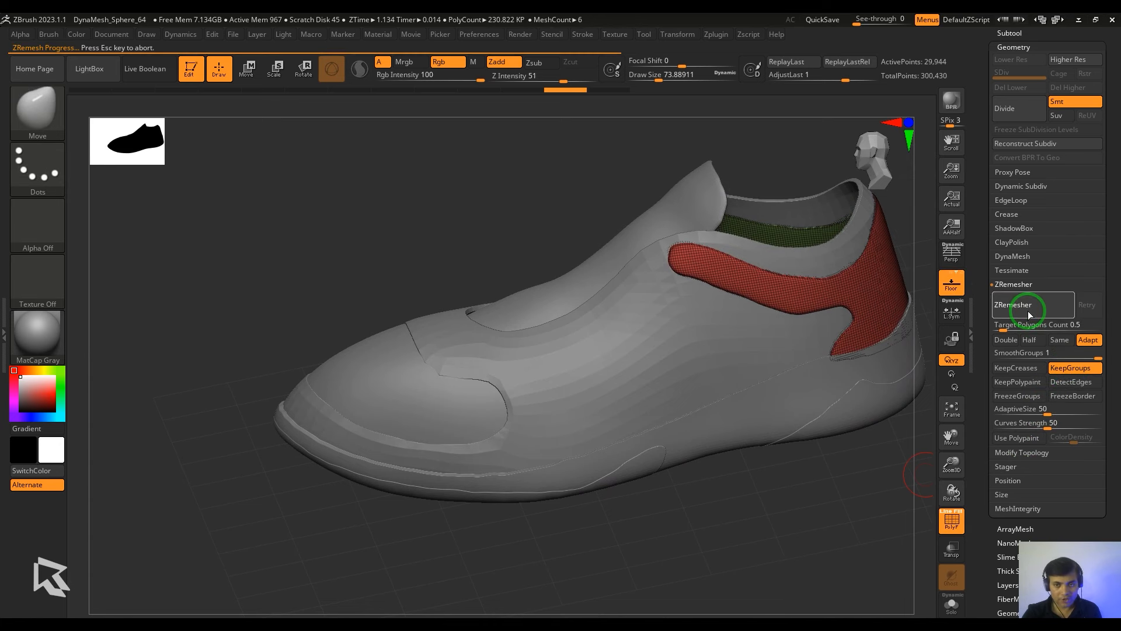
{"action": "left_click_drag", "start_coordinate": [817, 540], "coordinate": [786, 528]}
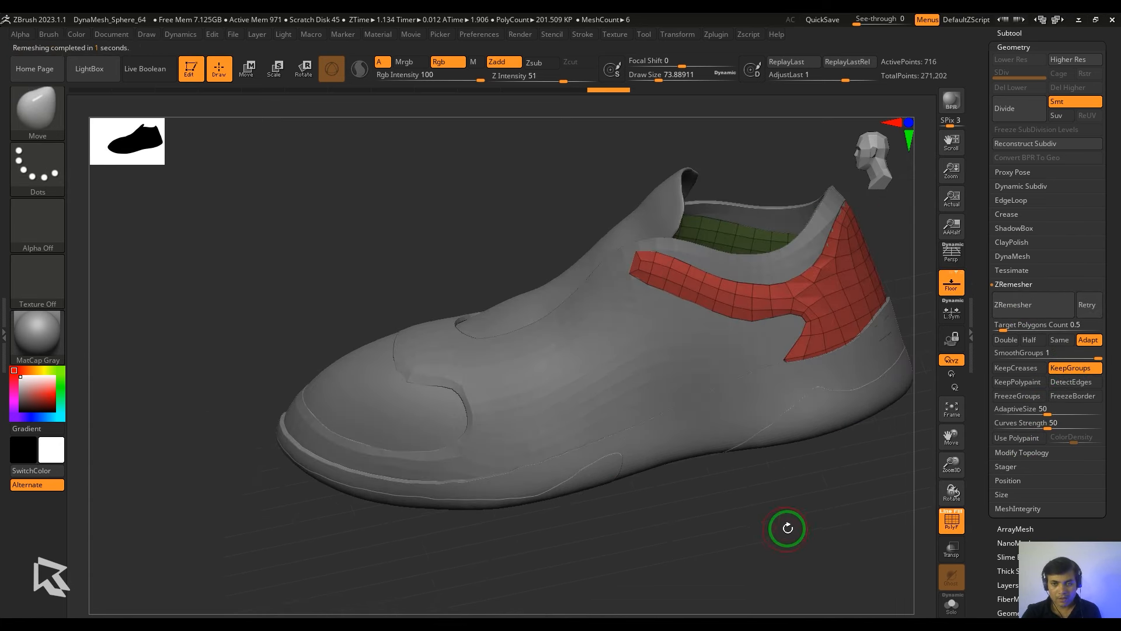
{"action": "key", "text": "ctrl+z"}
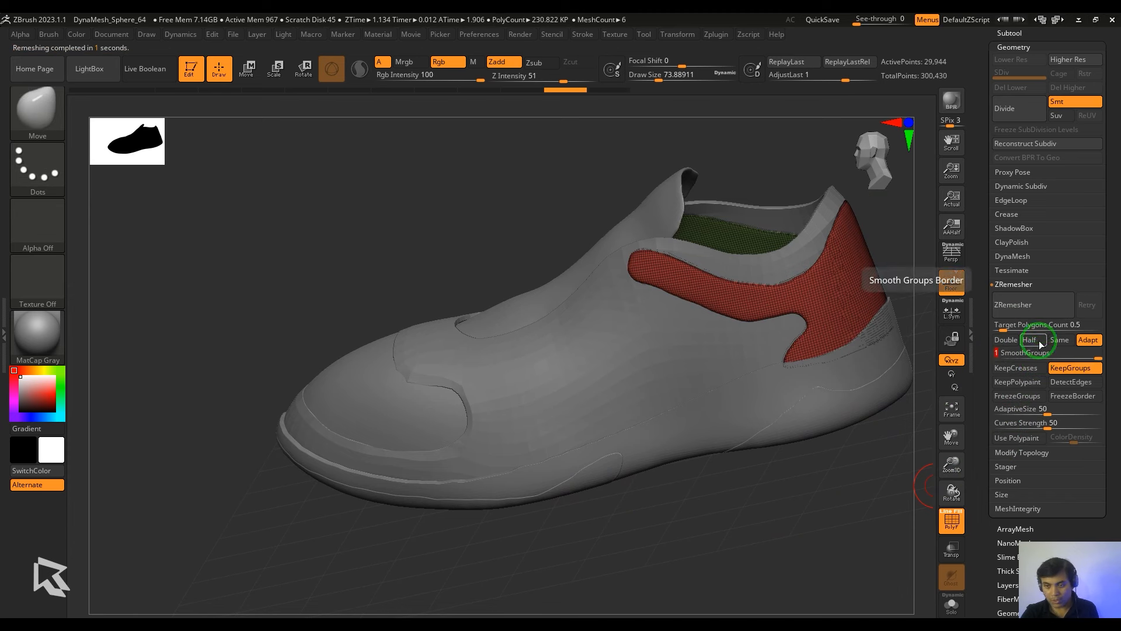
{"action": "left_click", "coordinate": [1024, 309]}
{"action": "key", "text": "ctrl+z"}
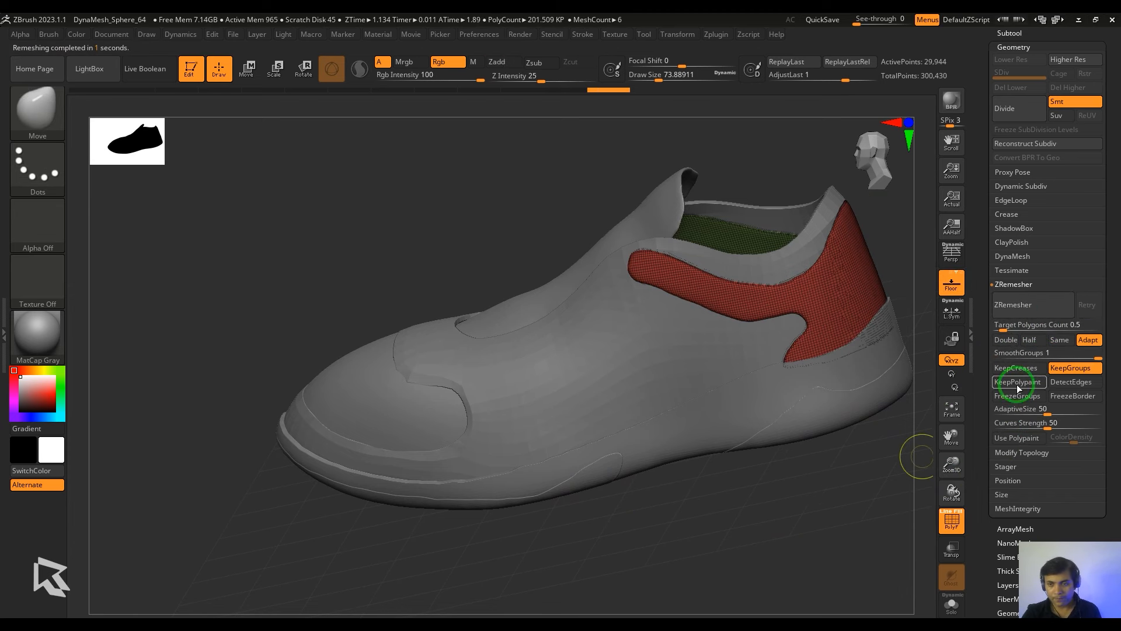
- Set the heel overlay's target polygon count to 1 and ZRemesh it
{"action": "left_click", "coordinate": [1023, 354]}
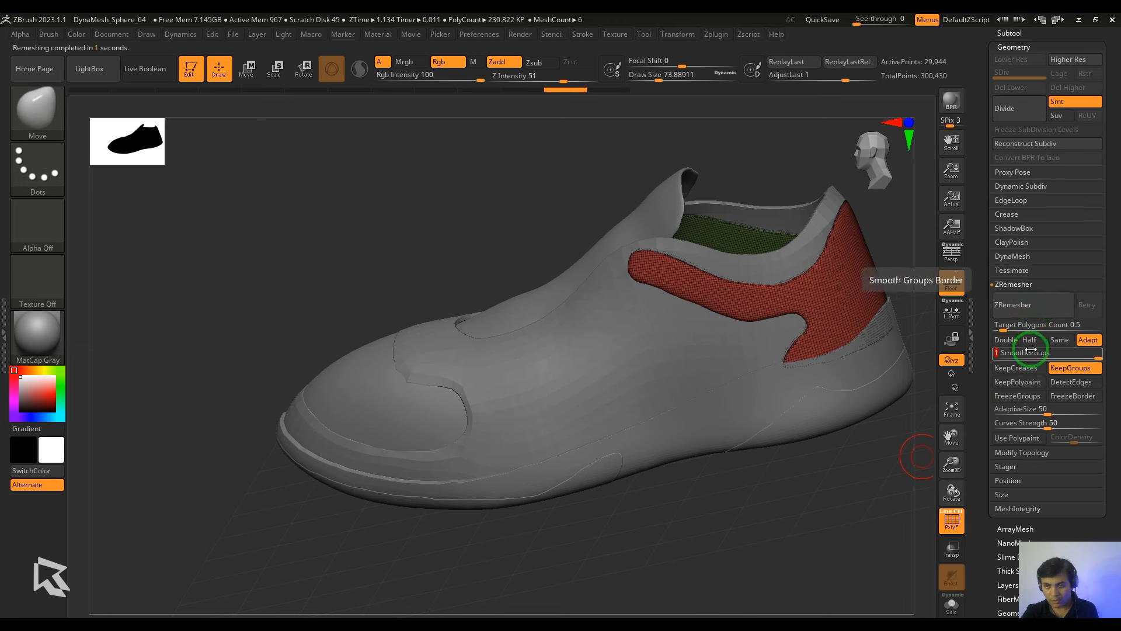
{"action": "left_click", "coordinate": [1035, 326]}
{"action": "type", "text": "1"}
{"action": "left_click", "coordinate": [1037, 309]}
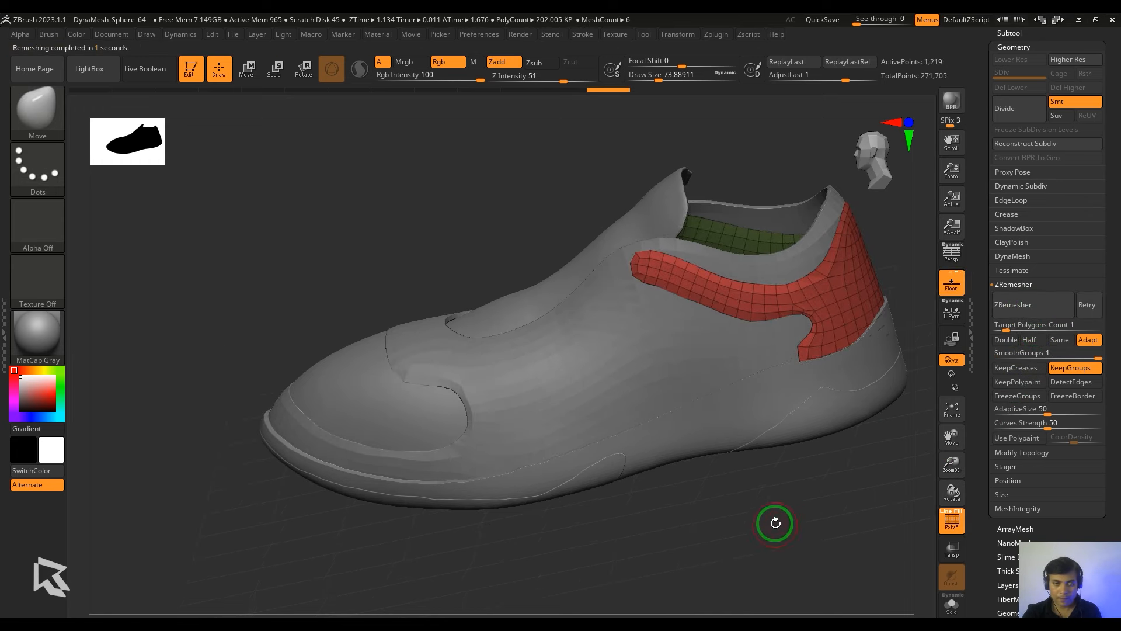
- Select the toe cap, enable Keep Groups and ZRemesh it at a target polygon count of 0.75
{"action": "left_click_drag", "start_coordinate": [776, 523], "coordinate": [401, 463]}
{"action": "left_click", "coordinate": [408, 417], "text": "alt"}
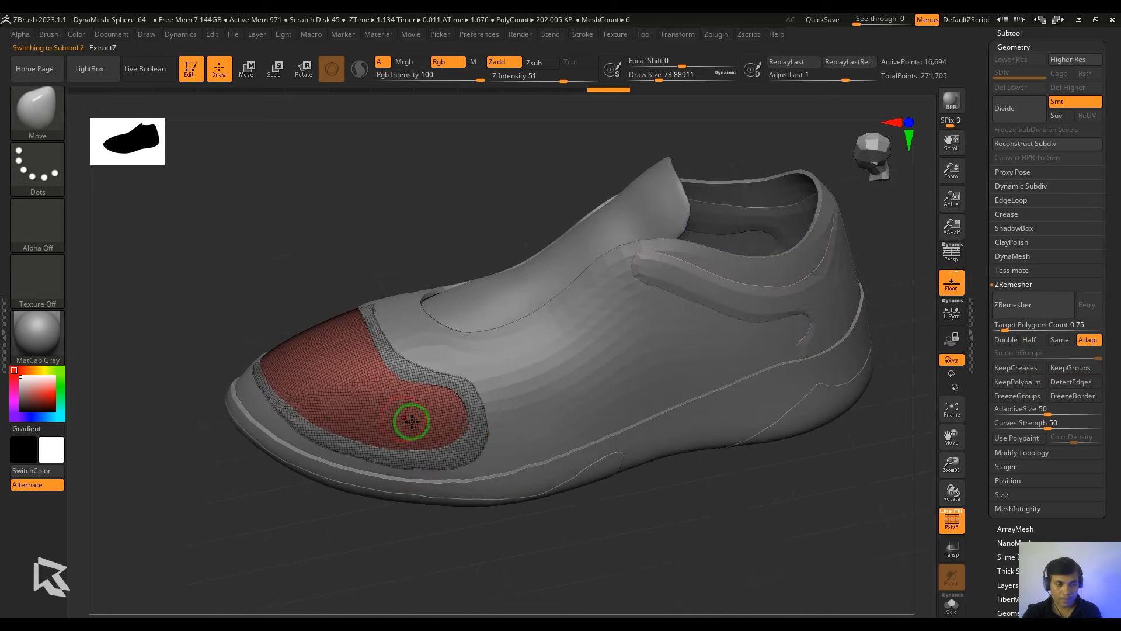
{"action": "left_click", "coordinate": [1066, 368]}
{"action": "left_click", "coordinate": [1019, 304]}
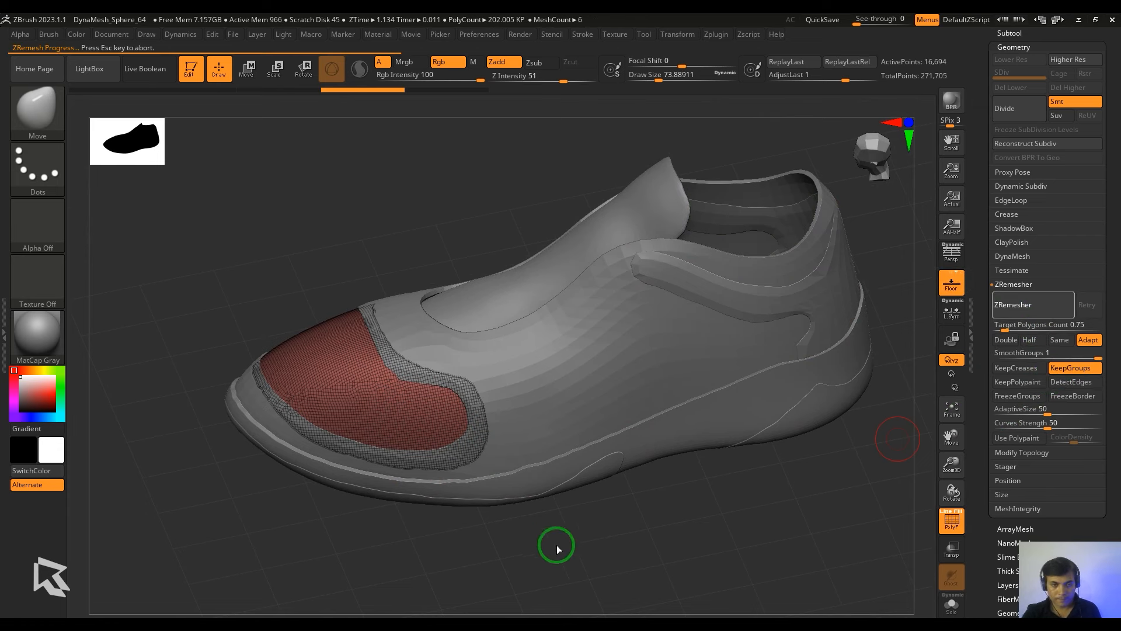
- Select the tongue, enable Keep Groups and ZRemesh it at a target polygon count of 0.5
{"action": "left_click", "coordinate": [535, 258], "text": "alt"}
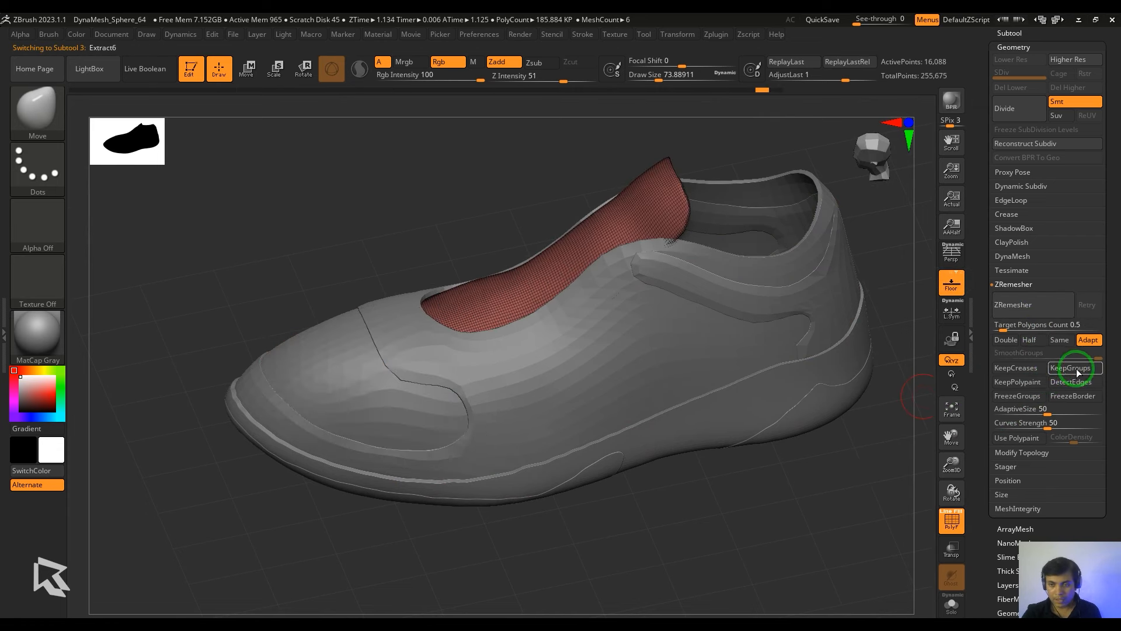
{"action": "left_click", "coordinate": [1074, 368]}
{"action": "left_click", "coordinate": [1021, 304]}
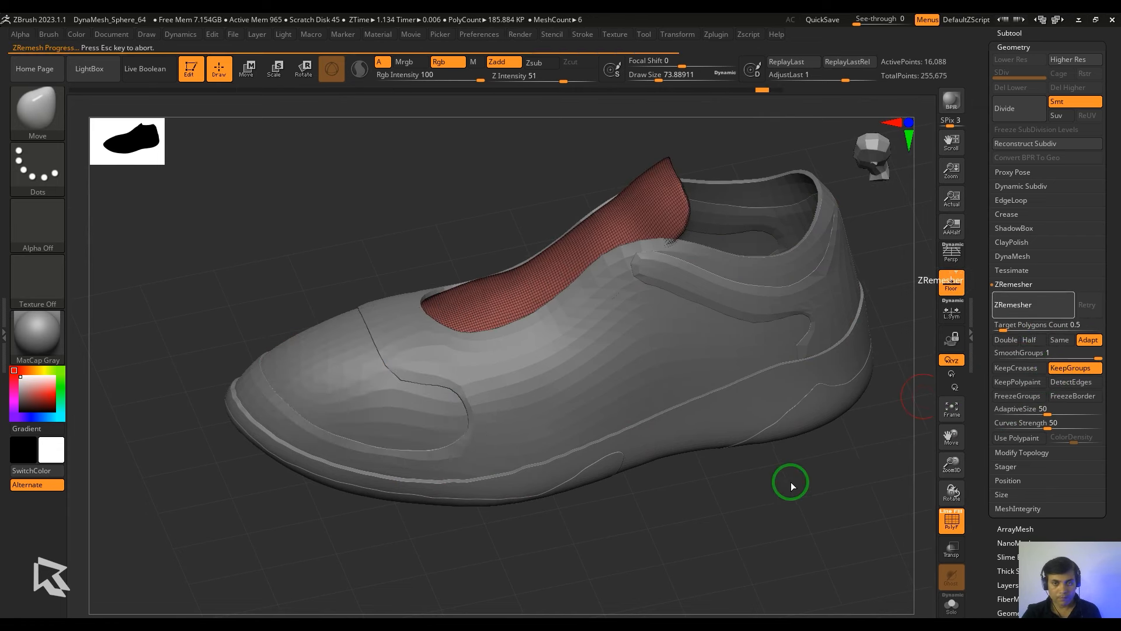
- Select the sole, set its target polygon count to 2 and ZRemesh it
{"action": "left_click", "coordinate": [700, 409], "text": "alt"}
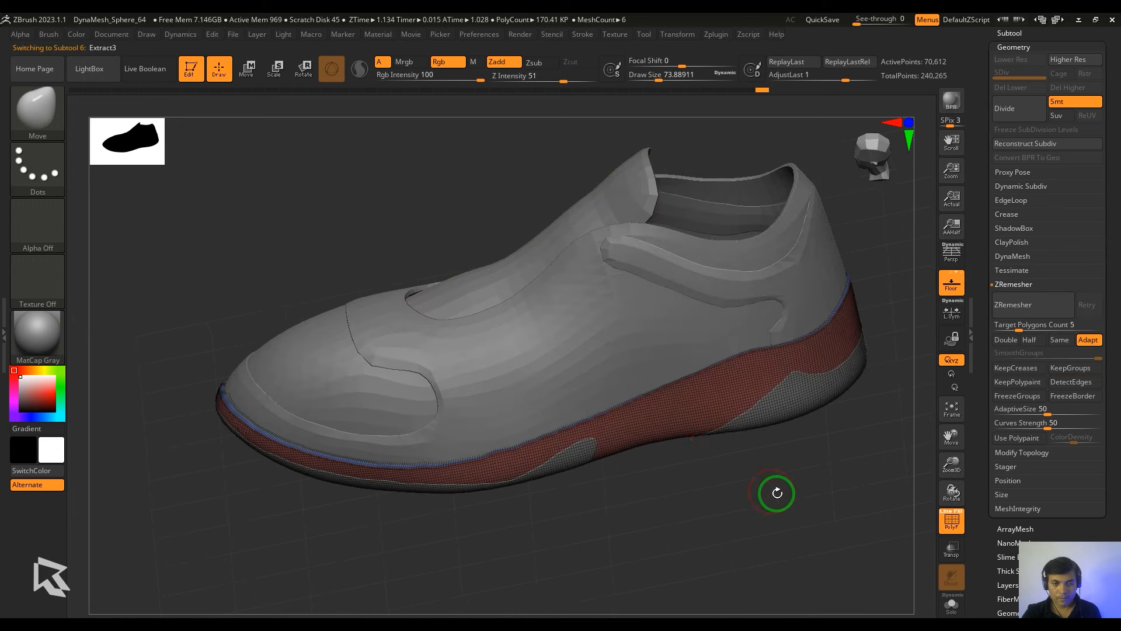
{"action": "left_click_drag", "start_coordinate": [777, 493], "coordinate": [779, 475]}
{"action": "left_click", "coordinate": [1031, 325]}
{"action": "type", "text": "2"}
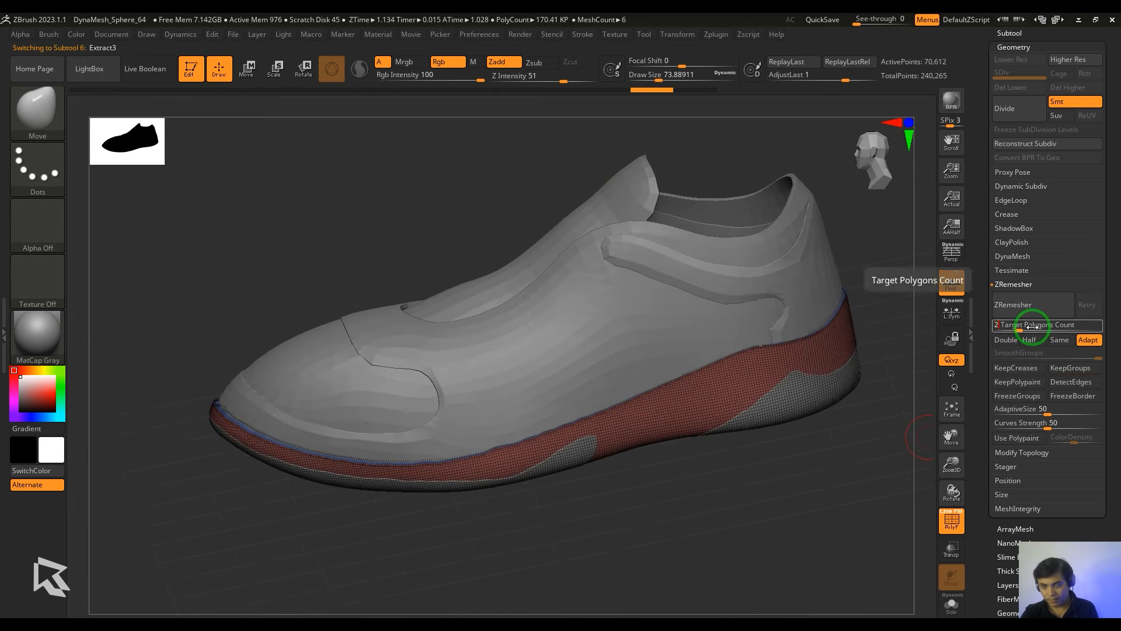
{"action": "left_click", "coordinate": [1032, 304]}
- ZRemesh the outsole with Keep Groups at a target polygon count of 1
{"action": "left_click", "coordinate": [1048, 327]}
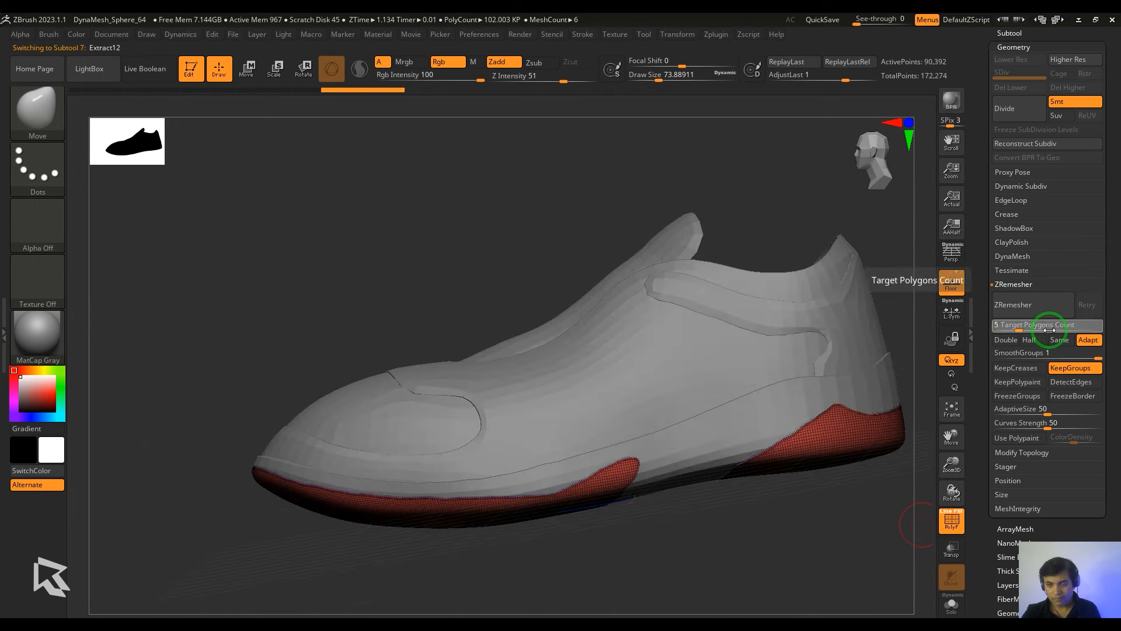
{"action": "type", "text": "1"}
{"action": "left_click", "coordinate": [1032, 305]}
- Scale the outsole up slightly and uniformly with the gizmo, by a factor of about 1.015
{"action": "mouse_move", "coordinate": [775, 552]}
{"action": "left_mouse_down"}
{"action": "mouse_move", "coordinate": [783, 569]}
{"action": "mouse_move", "coordinate": [815, 467]}
{"action": "left_mouse_up"}
{"action": "key", "text": "w"}
{"action": "left_click_drag", "start_coordinate": [638, 485], "coordinate": [646, 495]}
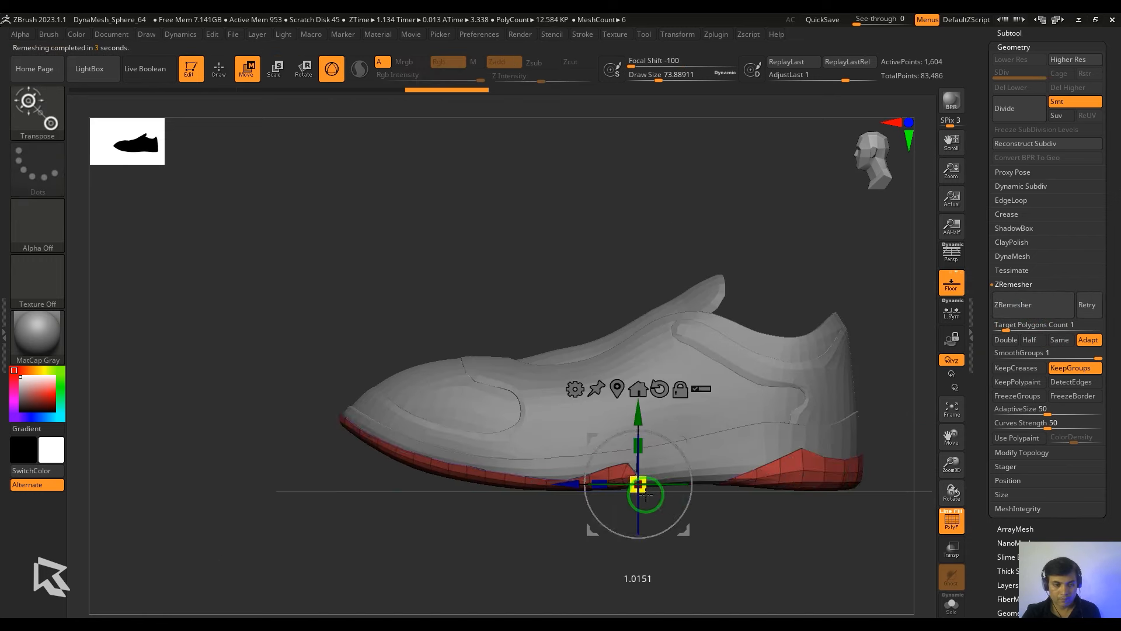
{"action": "left_click_drag", "start_coordinate": [776, 531], "coordinate": [748, 554]}
{"action": "left_click_drag", "start_coordinate": [638, 485], "coordinate": [647, 490]}
{"action": "left_click_drag", "start_coordinate": [763, 552], "coordinate": [784, 570]}
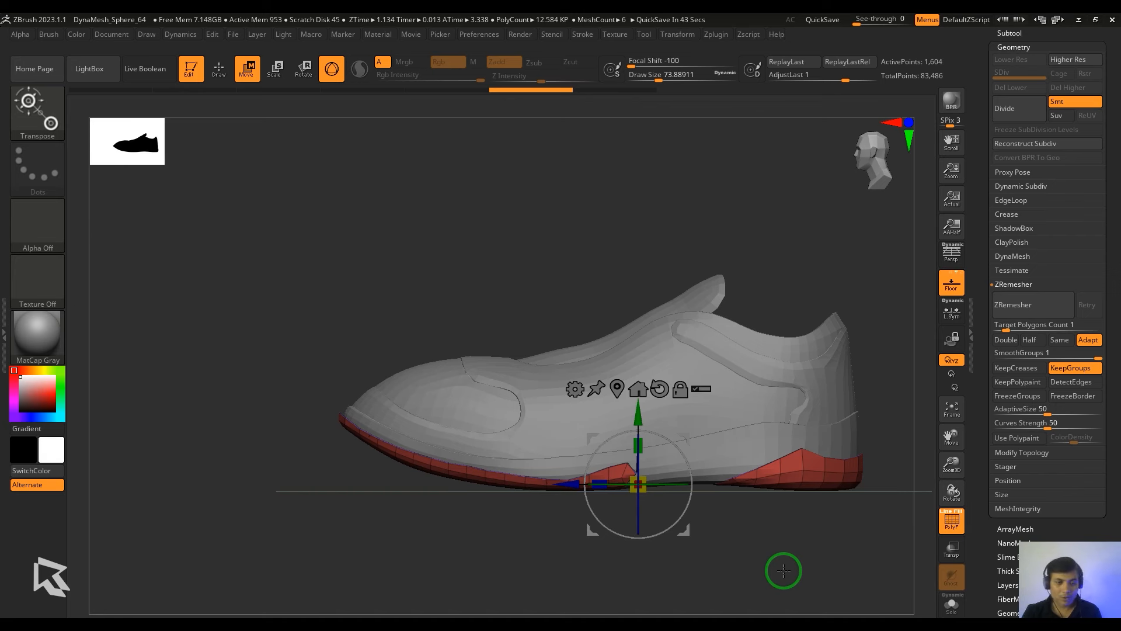
- Select the upper, isolate it in Solo mode and open the subtool list
{"action": "left_click_drag", "start_coordinate": [848, 339], "coordinate": [748, 356]}
{"action": "left_click", "coordinate": [763, 257], "text": "alt"}
{"action": "left_click_drag", "start_coordinate": [811, 177], "coordinate": [817, 245]}
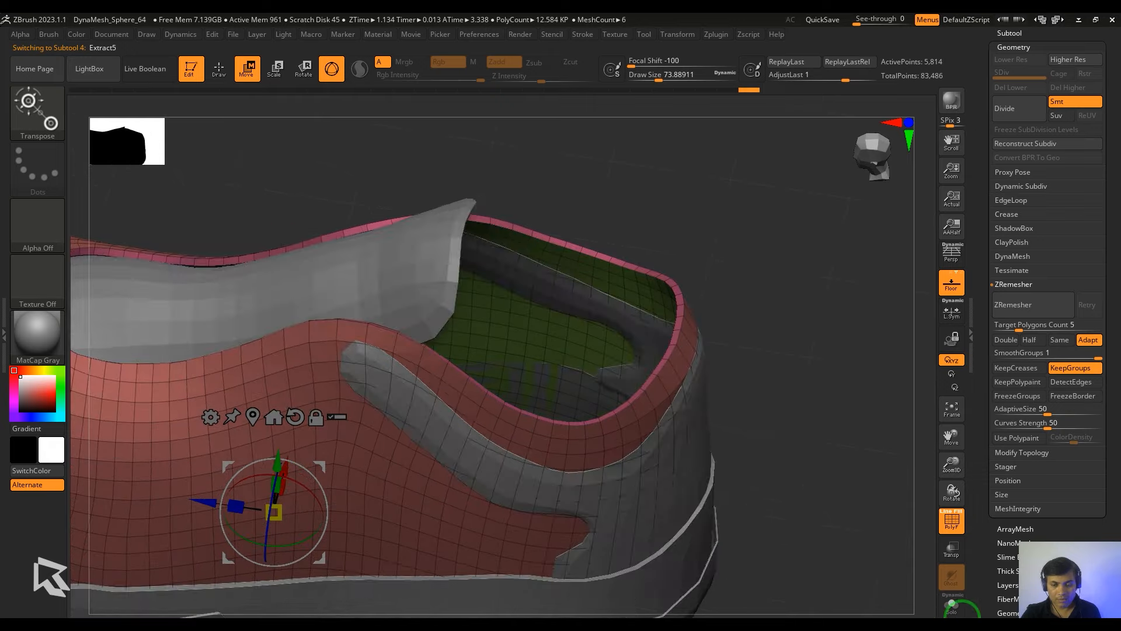
{"action": "left_click", "coordinate": [951, 608]}
{"action": "left_click_drag", "start_coordinate": [723, 366], "coordinate": [768, 293]}
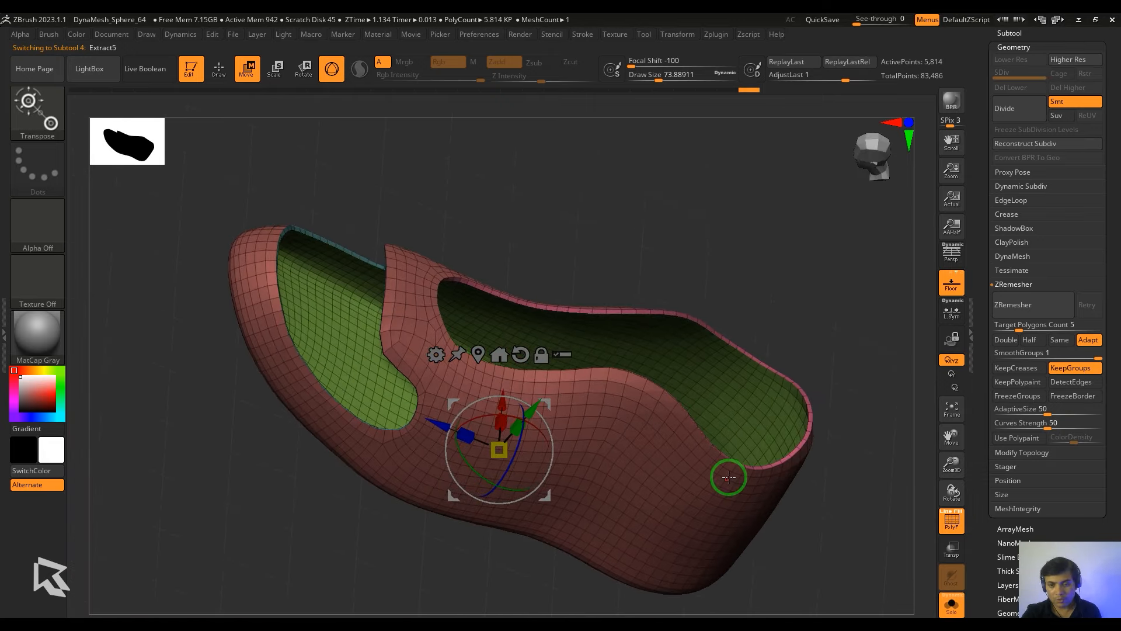
{"action": "left_click", "coordinate": [1019, 32]}
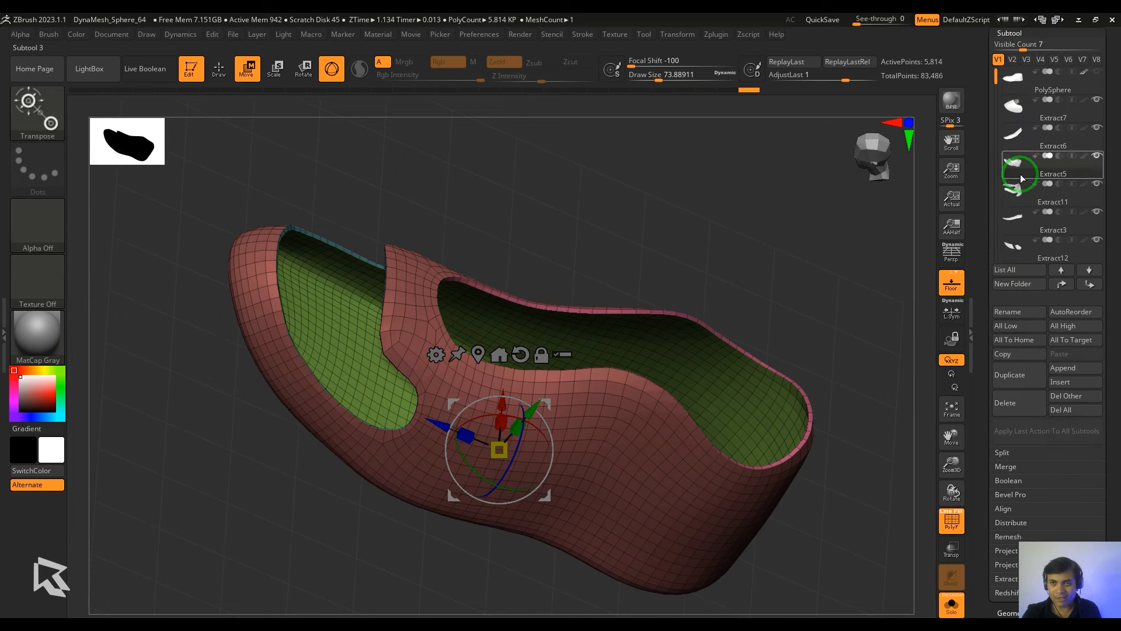
- Duplicate the upper and hide the outer-surface polygroup on the duplicate, leaving only its inner lining
{"action": "left_click", "coordinate": [1018, 375]}
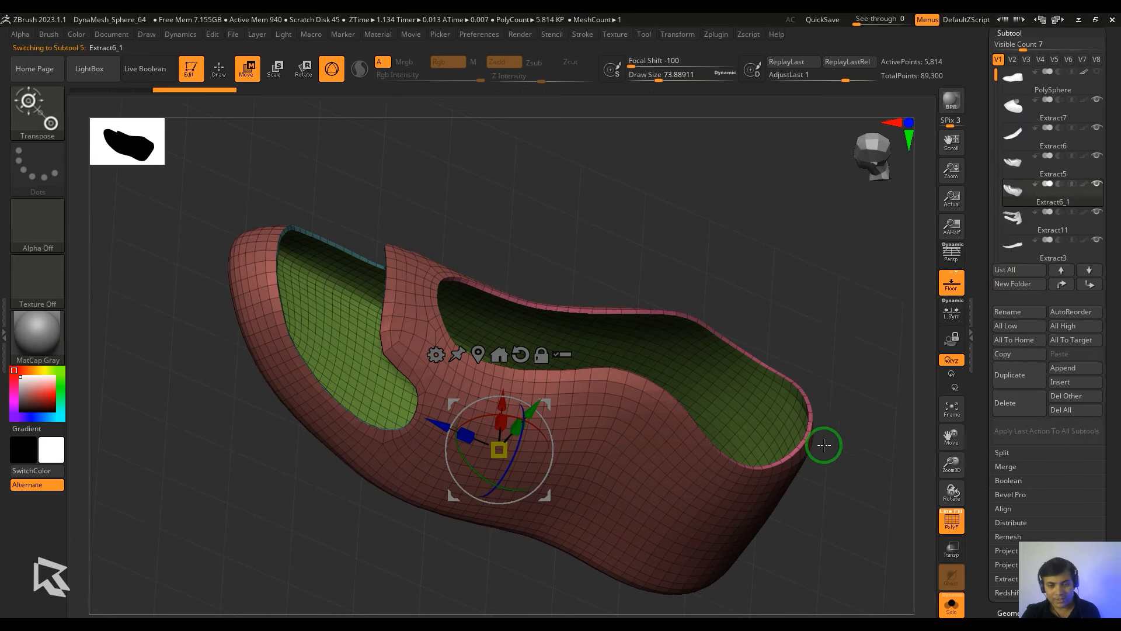
{"action": "key", "text": "q"}
{"action": "left_click", "coordinate": [703, 526], "text": "ctrl+shift"}
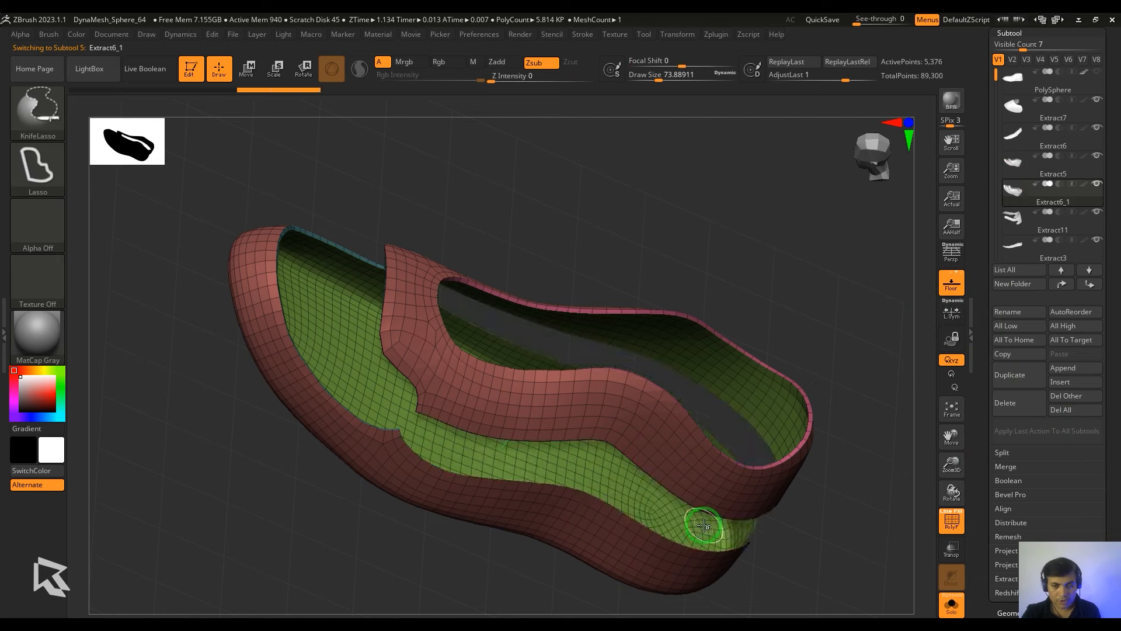
{"action": "key", "text": "ctrl+z"}
{"action": "left_click", "coordinate": [724, 504], "text": "ctrl+shift"}
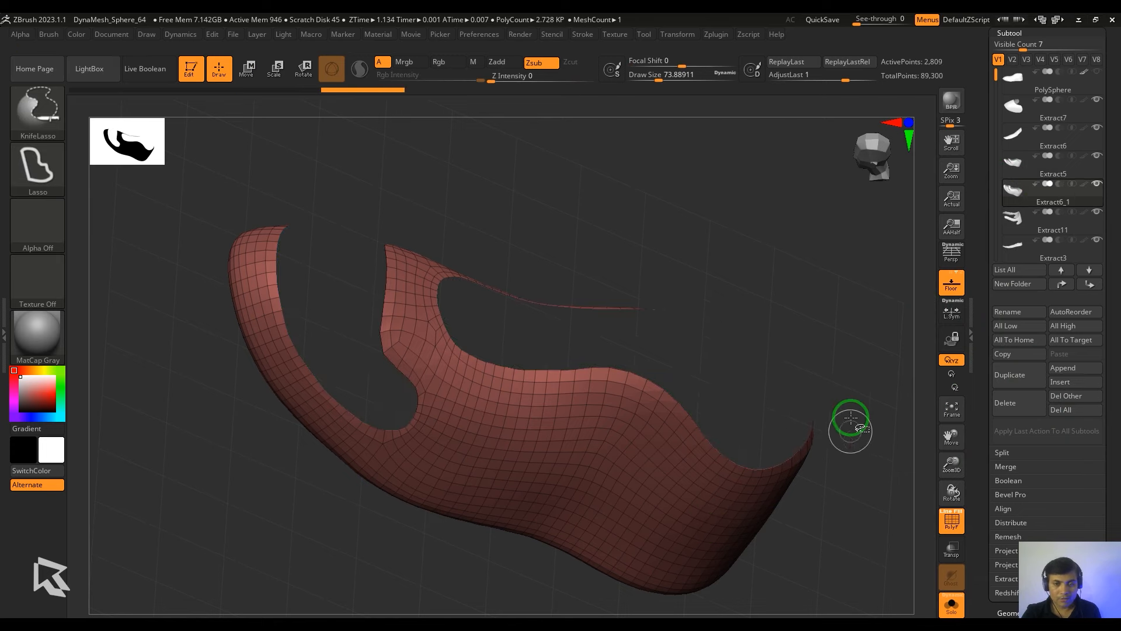
{"action": "left_click", "coordinate": [37, 112], "text": "ctrl+shift"}
{"action": "left_click", "coordinate": [664, 180], "text": "ctrl+shift"}
{"action": "left_click_drag", "start_coordinate": [899, 327], "coordinate": [897, 418], "text": "ctrl+shift"}
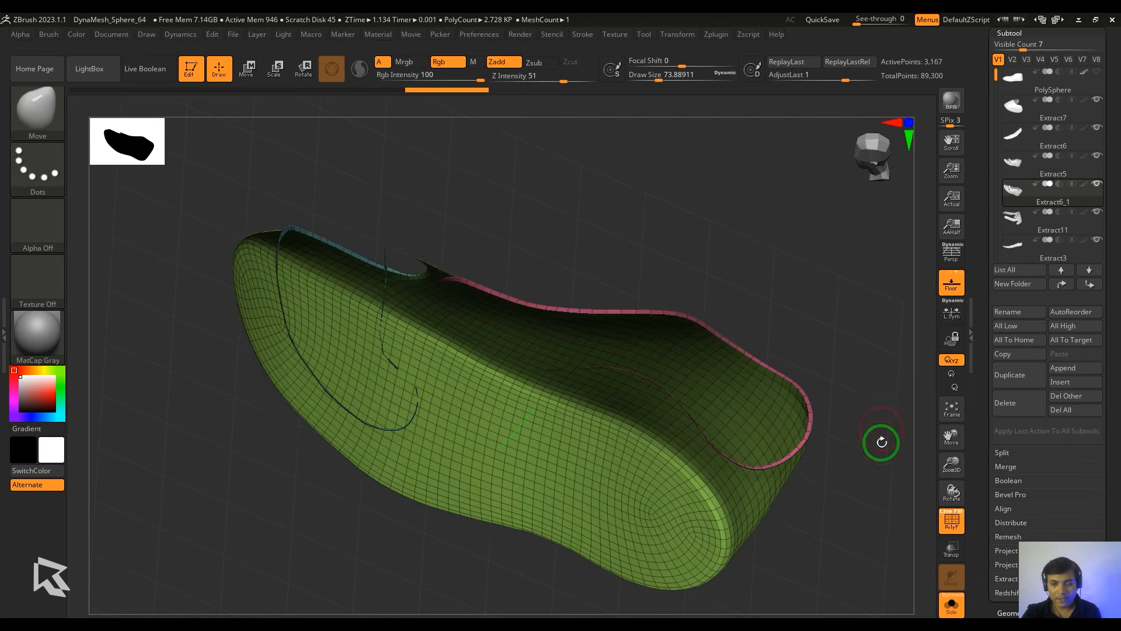
{"action": "mouse_move", "coordinate": [812, 452]}
{"action": "left_mouse_down"}
{"action": "mouse_move", "coordinate": [884, 466]}
{"action": "mouse_move", "coordinate": [831, 348]}
{"action": "mouse_move", "coordinate": [911, 464]}
{"action": "left_mouse_up"}
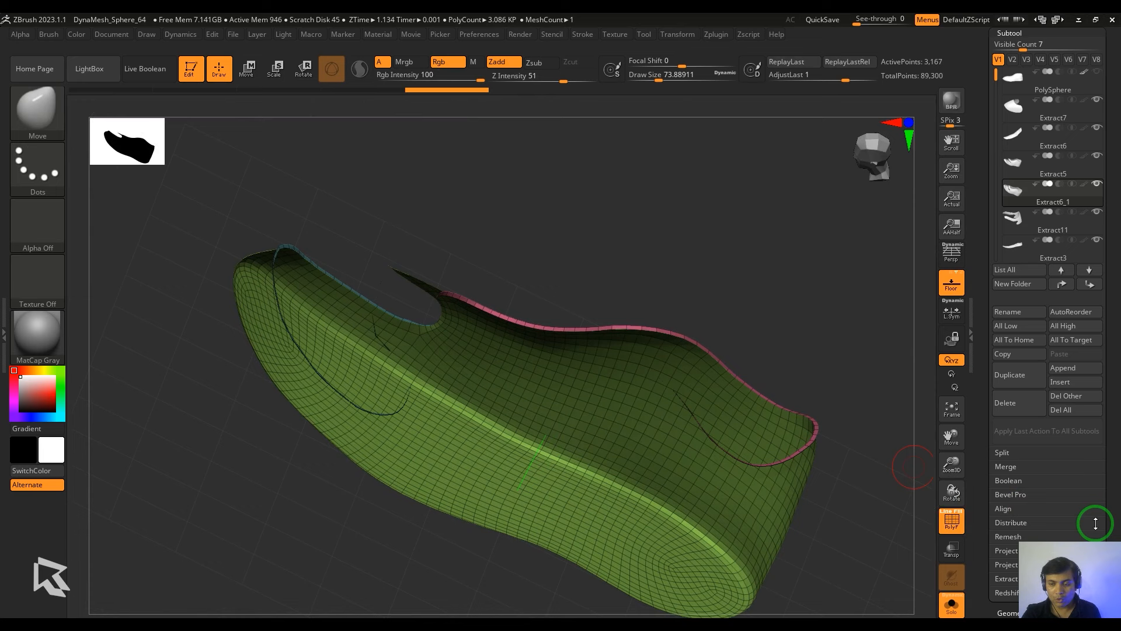
- Delete the hidden outer geometry from the duplicated upper
{"action": "scroll", "coordinate": [1115, 412], "scroll_direction": "down", "scroll_amount": 5}
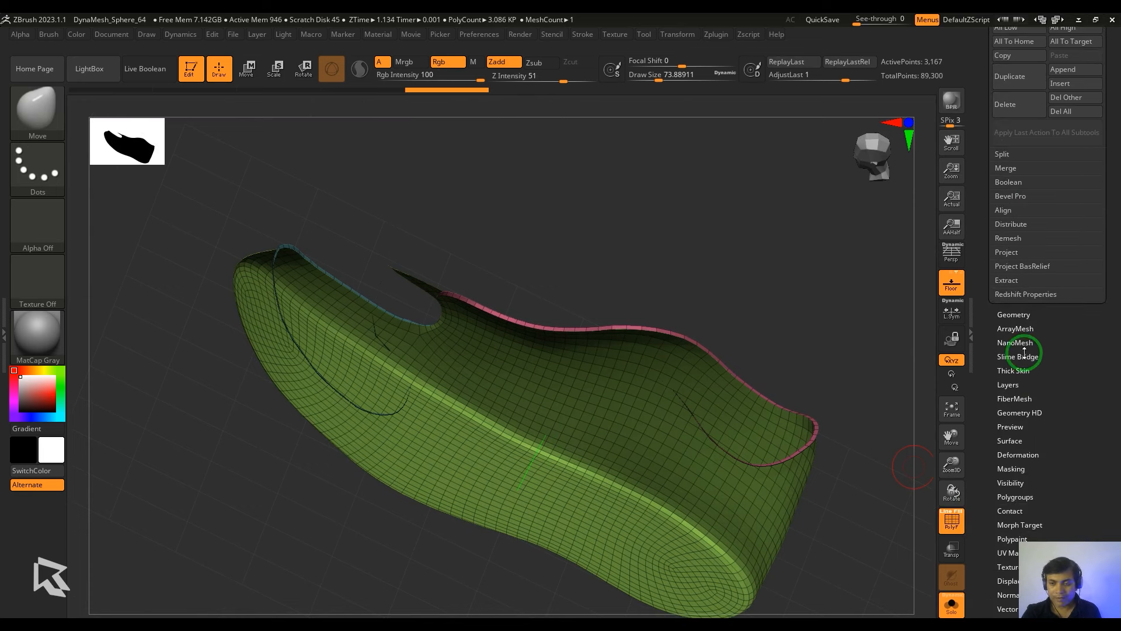
{"action": "left_click", "coordinate": [1016, 314]}
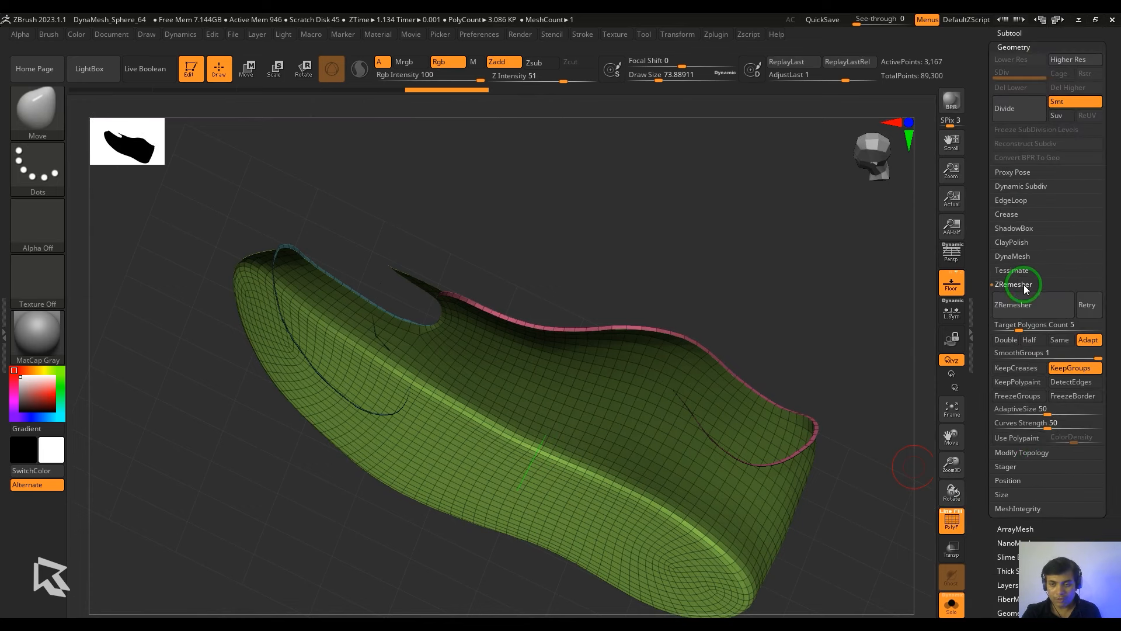
{"action": "left_click", "coordinate": [1015, 284]}
{"action": "left_click", "coordinate": [1023, 297]}
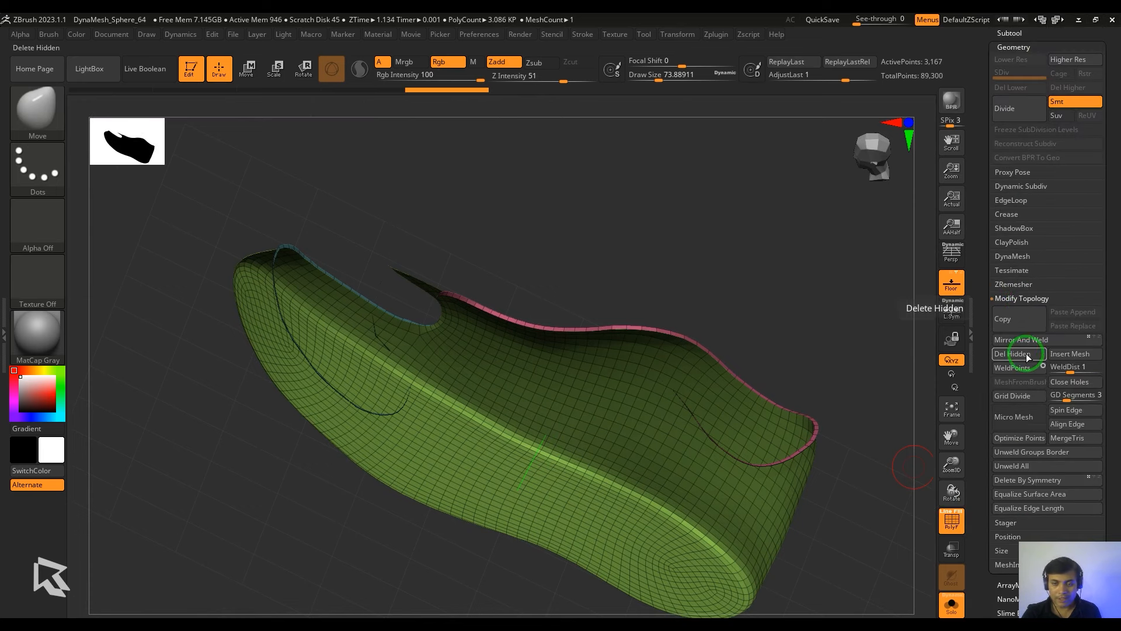
{"action": "left_click", "coordinate": [1027, 354]}
- Turn on double-sided display for the lining and leave Solo mode to see it within the whole shoe
{"action": "scroll", "coordinate": [1037, 455], "scroll_direction": "down", "scroll_amount": 8}
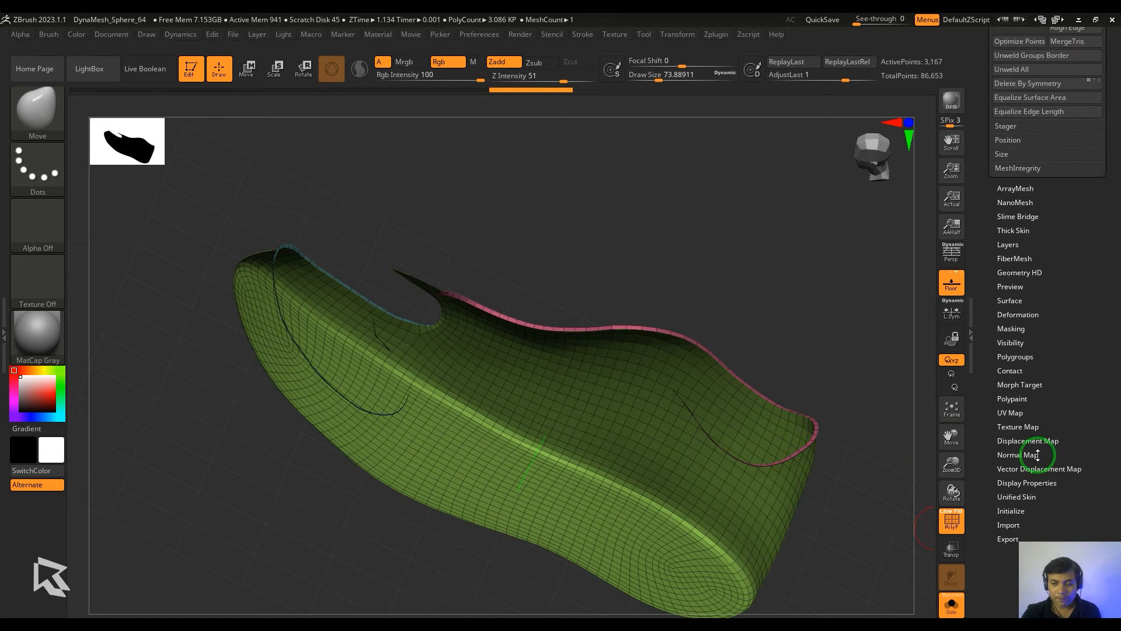
{"action": "left_click", "coordinate": [1018, 482]}
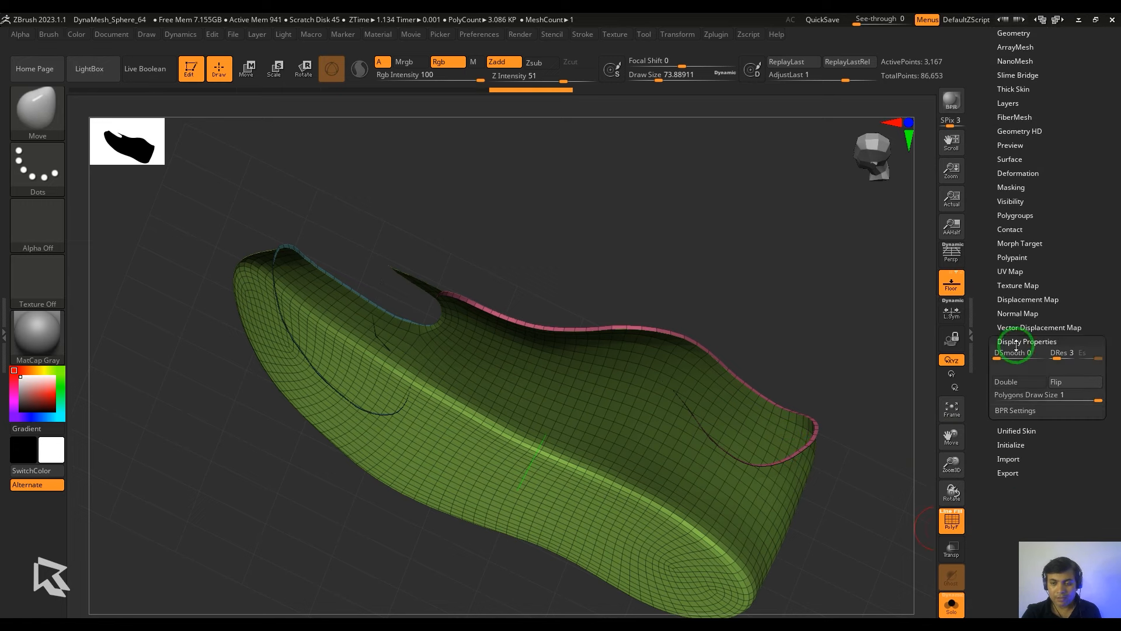
{"action": "left_click", "coordinate": [1020, 383]}
{"action": "left_click_drag", "start_coordinate": [735, 313], "coordinate": [816, 355]}
{"action": "left_click", "coordinate": [951, 605]}
{"action": "left_click_drag", "start_coordinate": [831, 403], "coordinate": [829, 353]}
- Mask the lining by feature using only Border, with Groups and Crease disabled
{"action": "scroll", "coordinate": [1071, 270], "scroll_direction": "up", "scroll_amount": 3}
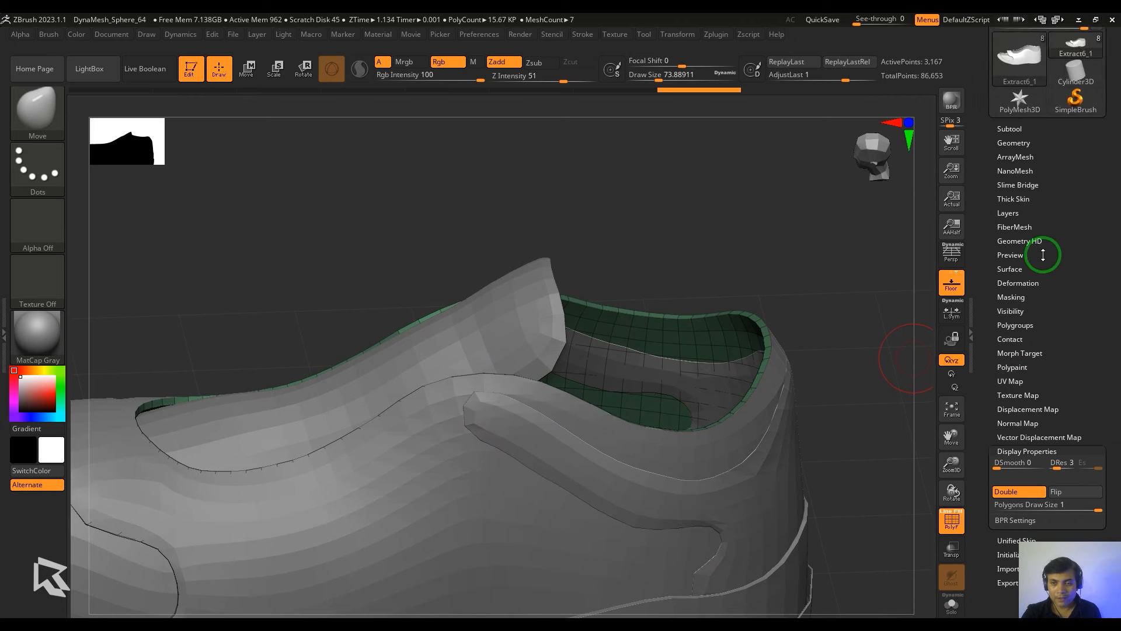
{"action": "scroll", "coordinate": [1043, 254], "scroll_direction": "up", "scroll_amount": 1}
{"action": "left_click", "coordinate": [1011, 327]}
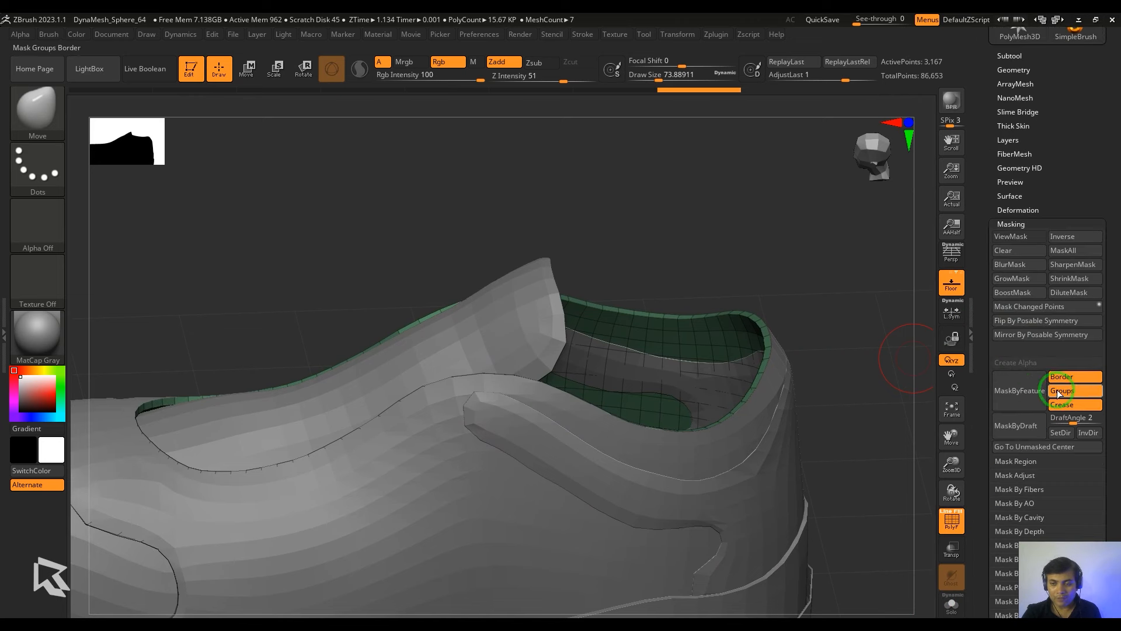
{"action": "left_click", "coordinate": [1016, 388]}
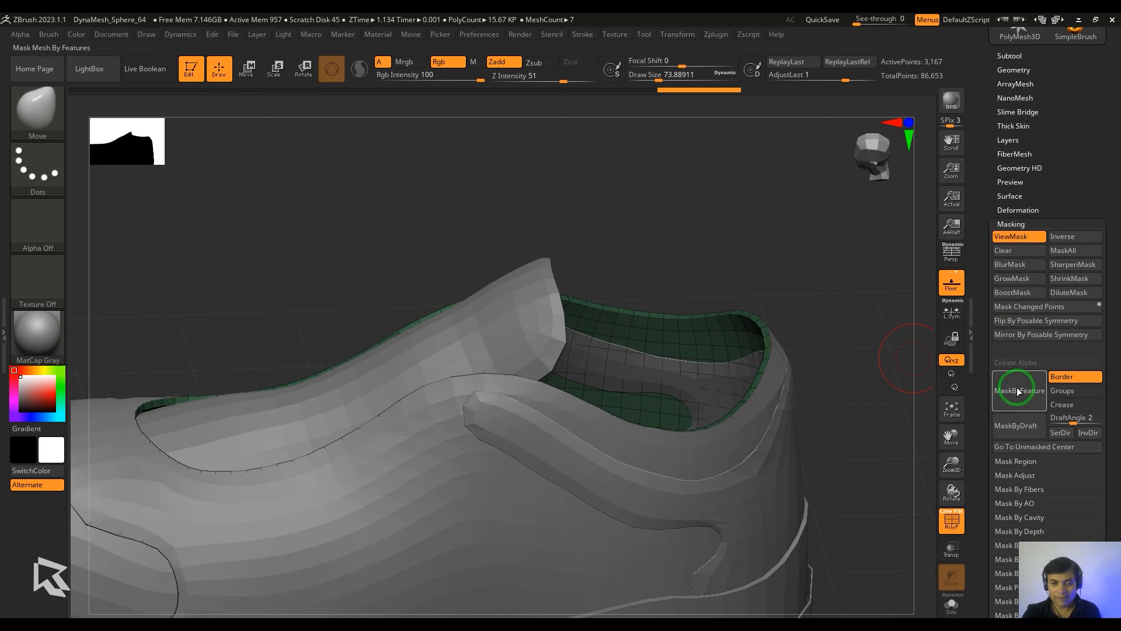
- Try to thicken the lining with the Inflate Balloon deformation at 30
{"action": "scroll", "coordinate": [1093, 420], "scroll_direction": "down", "scroll_amount": 10}
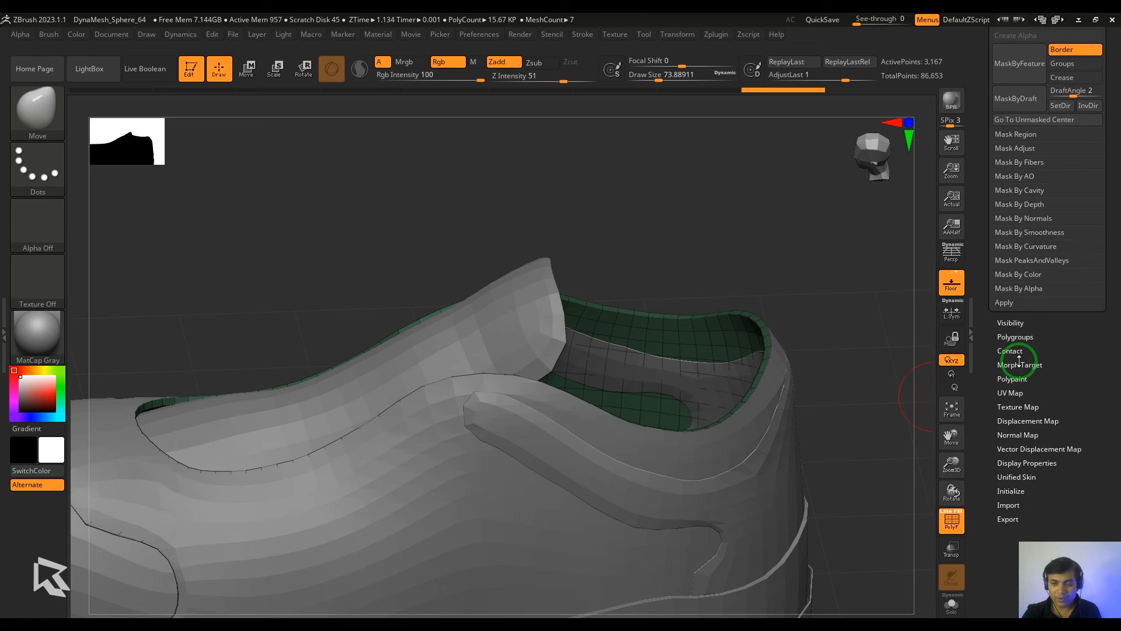
{"action": "left_click_drag", "start_coordinate": [1069, 306], "coordinate": [1092, 530]}
{"action": "left_click", "coordinate": [1018, 114]}
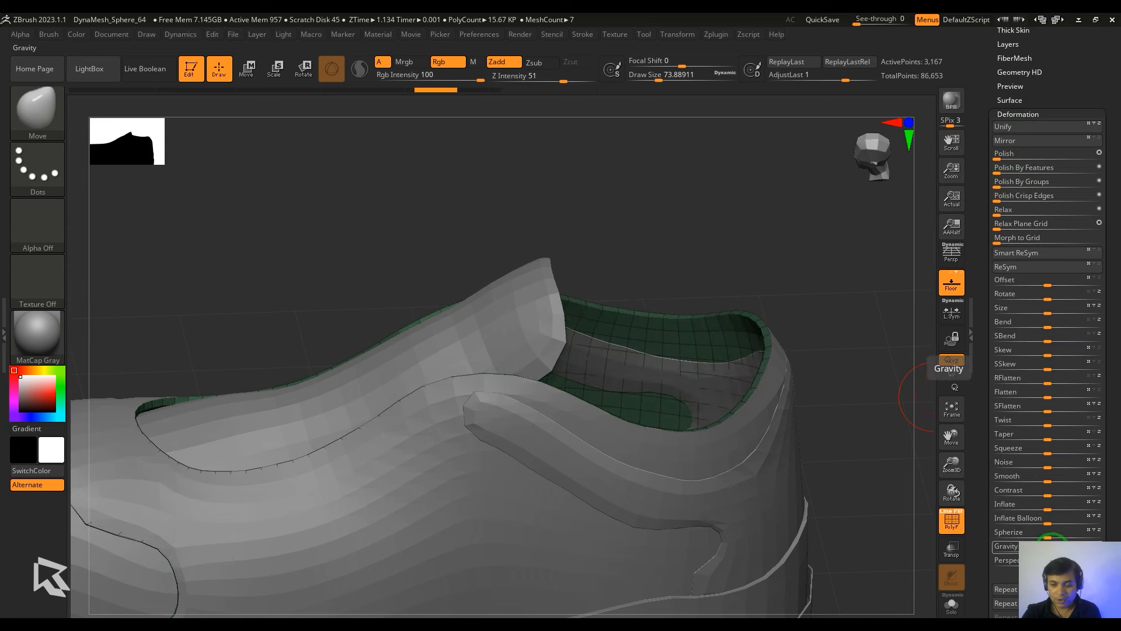
{"action": "mouse_move", "coordinate": [1048, 520]}
{"action": "left_mouse_down"}
{"action": "mouse_move", "coordinate": [1059, 519]}
{"action": "mouse_move", "coordinate": [1049, 521]}
{"action": "left_mouse_up"}
{"action": "key", "text": "ctrl+z"}
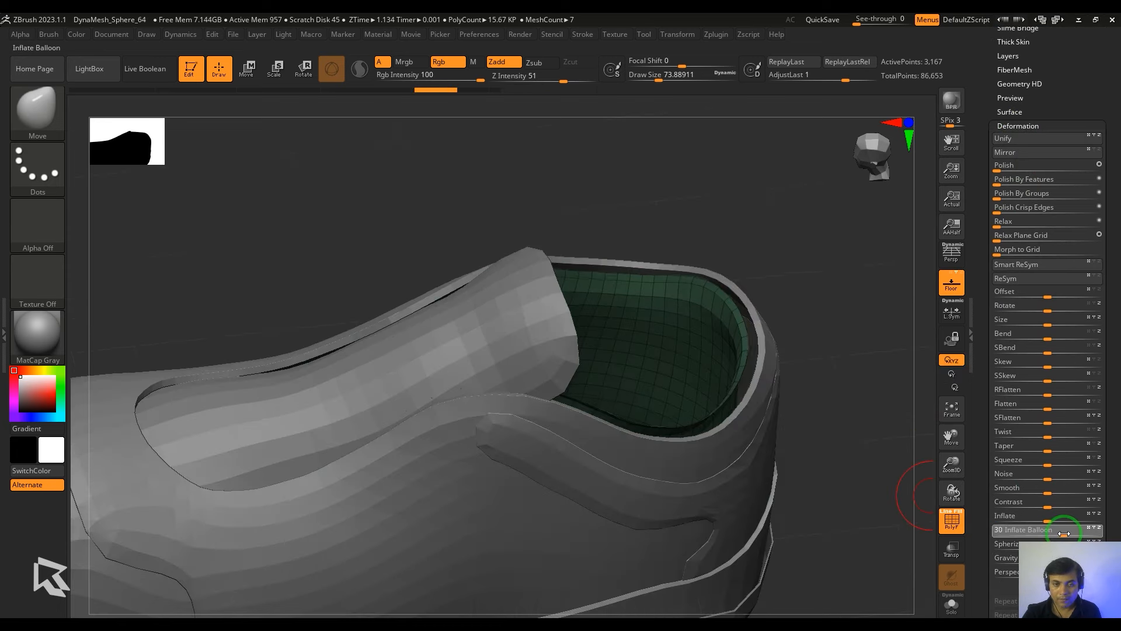
{"action": "left_click_drag", "start_coordinate": [1064, 533], "coordinate": [1064, 533]}
{"action": "left_click_drag", "start_coordinate": [926, 350], "coordinate": [838, 257]}
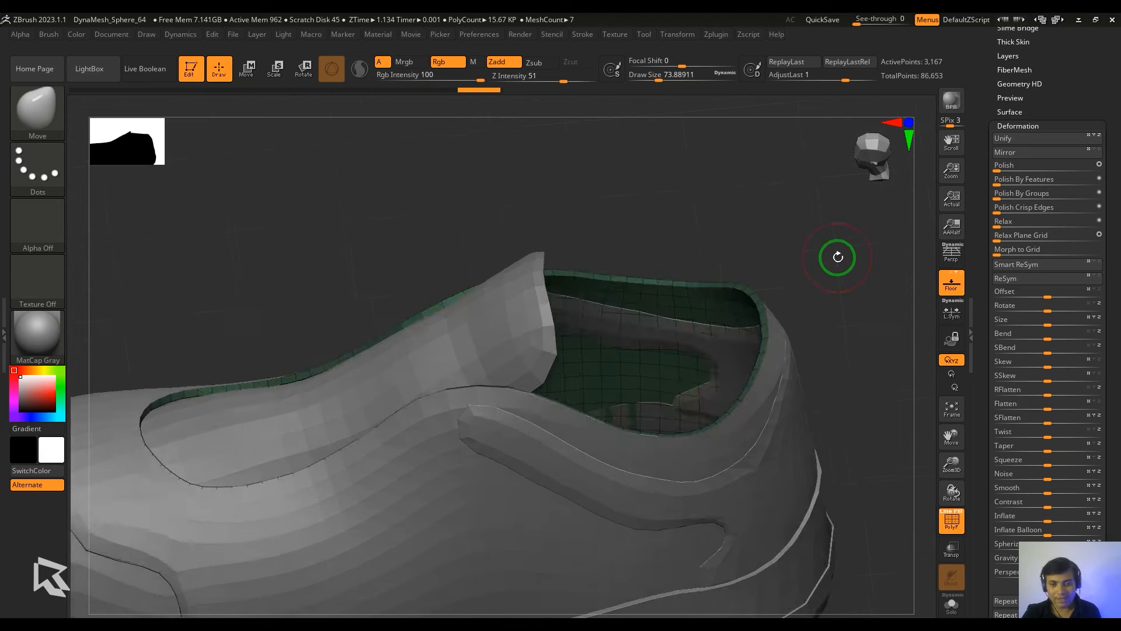
- Insert four edge loops around the lining's opening, on the rim and just inside it, with the ZModeler brush
{"action": "mouse_move", "coordinate": [875, 288]}
{"action": "left_mouse_down"}
{"action": "mouse_move", "coordinate": [885, 345]}
{"action": "mouse_move", "coordinate": [735, 423]}
{"action": "mouse_move", "coordinate": [751, 380]}
{"action": "mouse_move", "coordinate": [763, 400]}
{"action": "mouse_move", "coordinate": [751, 408]}
{"action": "left_mouse_up"}
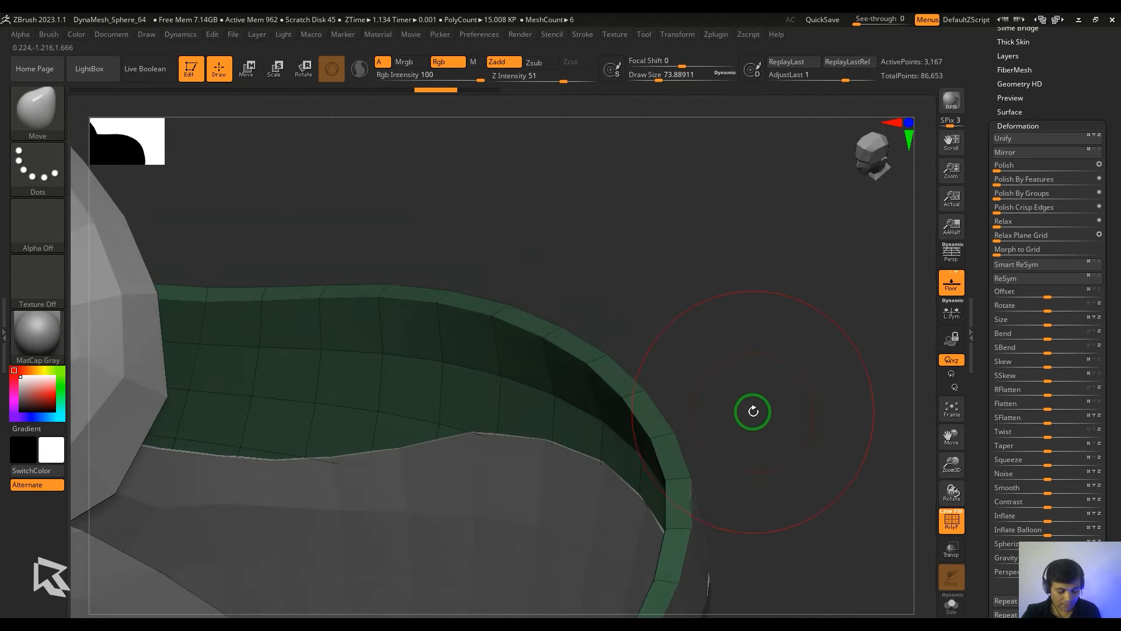
{"action": "key", "text": "b"}
{"action": "key", "text": "z"}
{"action": "key", "text": "m"}
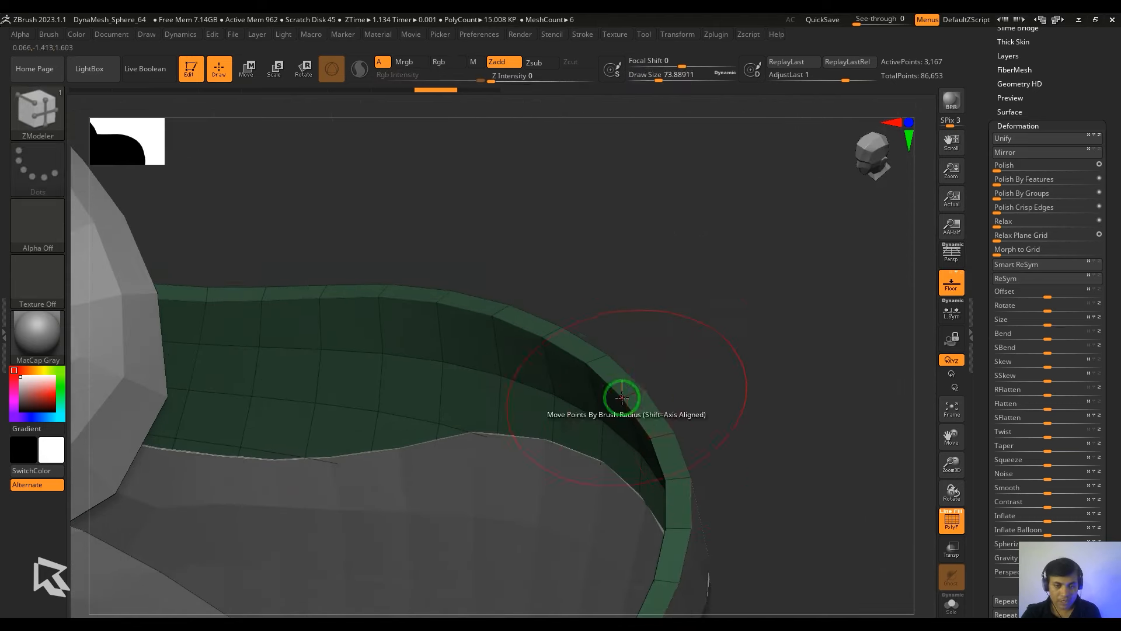
{"action": "left_click", "coordinate": [594, 361]}
{"action": "left_click_drag", "start_coordinate": [671, 374], "coordinate": [843, 532]}
{"action": "left_click", "coordinate": [951, 606]}
{"action": "left_click_drag", "start_coordinate": [814, 444], "coordinate": [743, 366]}
{"action": "left_click", "coordinate": [652, 418]}
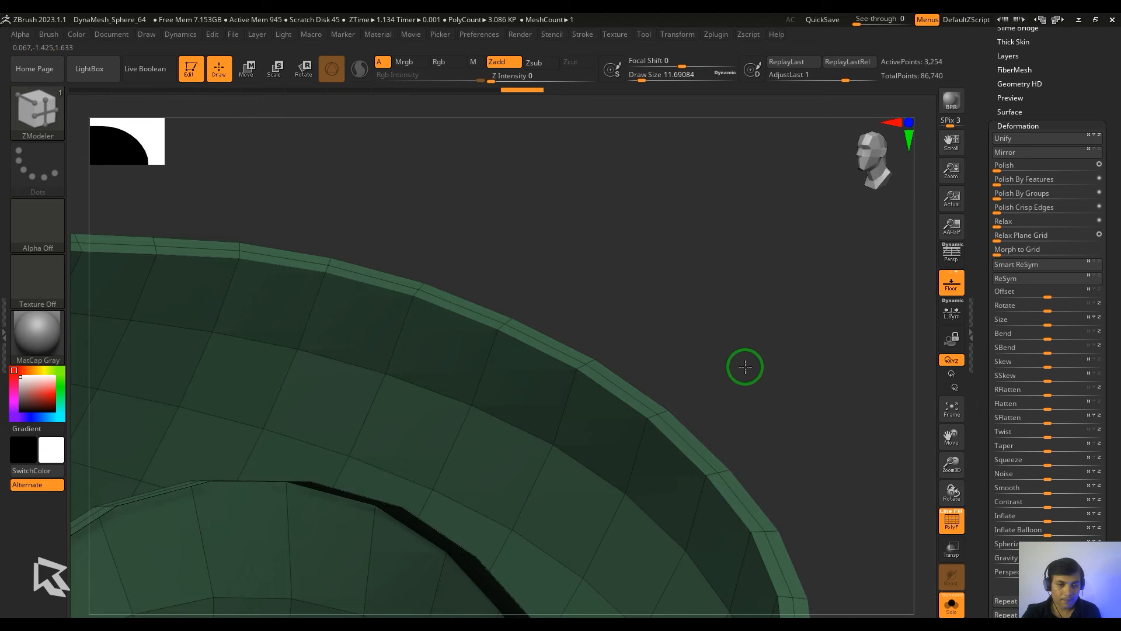
{"action": "left_click", "coordinate": [567, 404]}
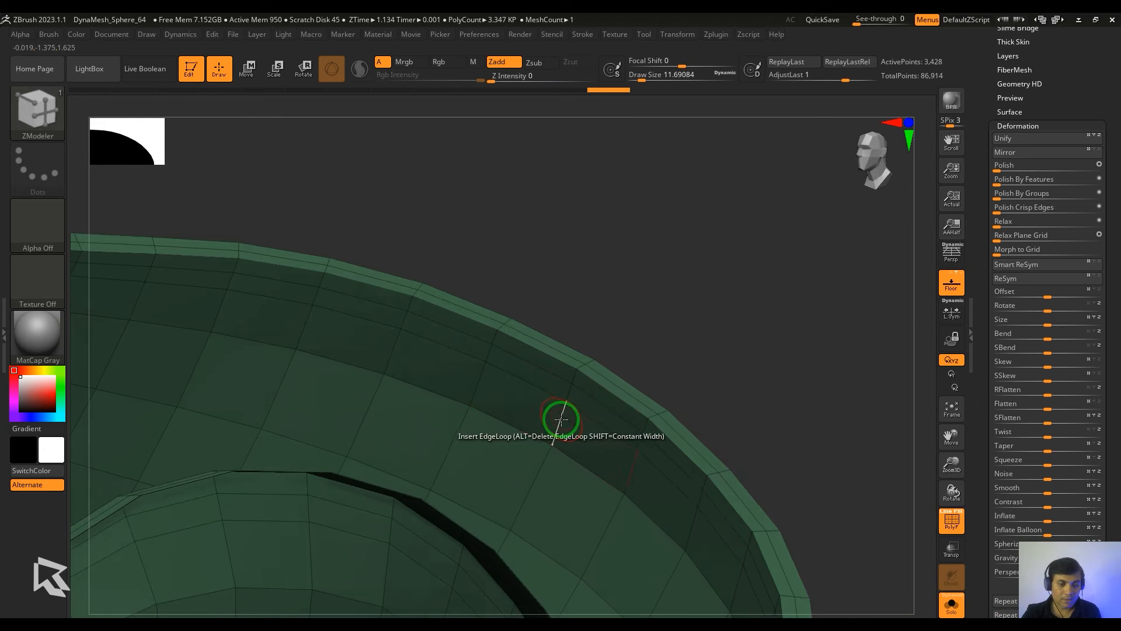
{"action": "left_click", "coordinate": [561, 420]}
- Mask the border edges of the lining again by feature, using Border only
{"action": "left_click_drag", "start_coordinate": [697, 397], "coordinate": [722, 312], "text": "alt"}
{"action": "left_click_drag", "start_coordinate": [726, 271], "coordinate": [358, 201]}
{"action": "key", "text": "w"}
{"action": "left_click", "coordinate": [1018, 125]}
{"action": "left_click", "coordinate": [1011, 139]}
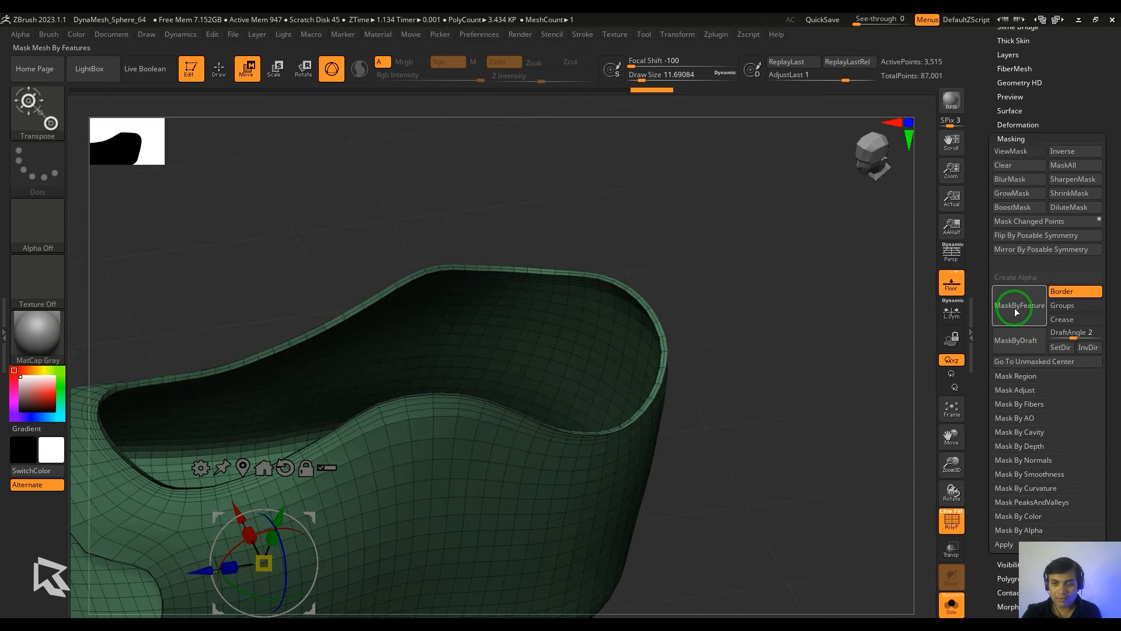
{"action": "left_click", "coordinate": [1019, 305]}
- Thicken the lining's rim with the Inflate Balloon and Inflate deformations and display all the shoe parts again
{"action": "left_click_drag", "start_coordinate": [798, 320], "coordinate": [893, 308], "text": "alt"}
{"action": "left_click", "coordinate": [1017, 124]}
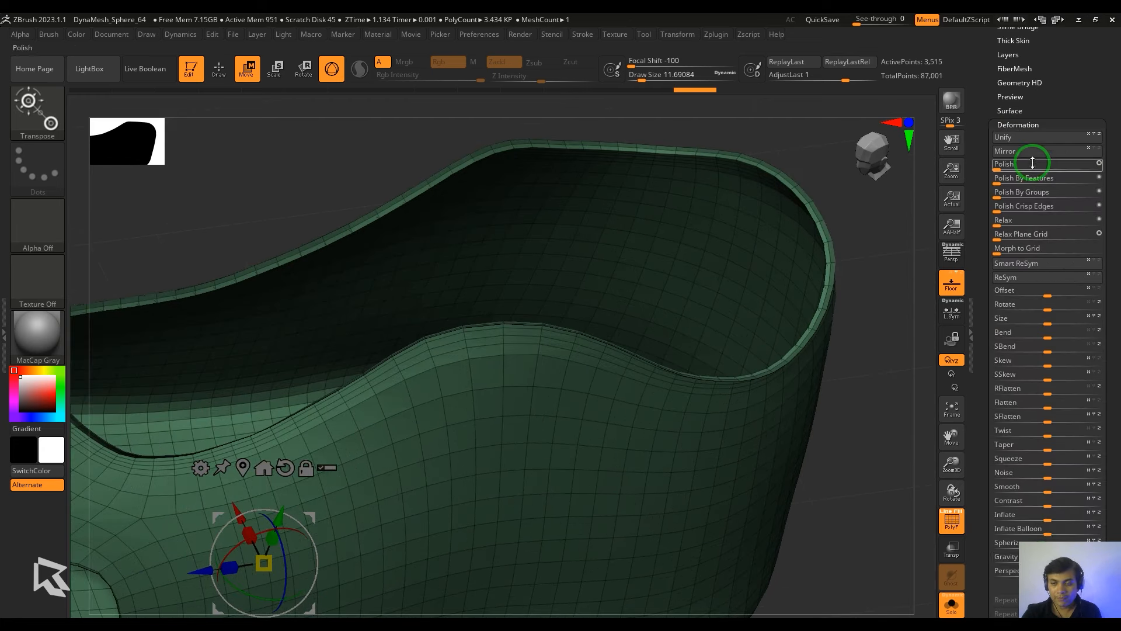
{"action": "left_click_drag", "start_coordinate": [1050, 534], "coordinate": [1066, 522]}
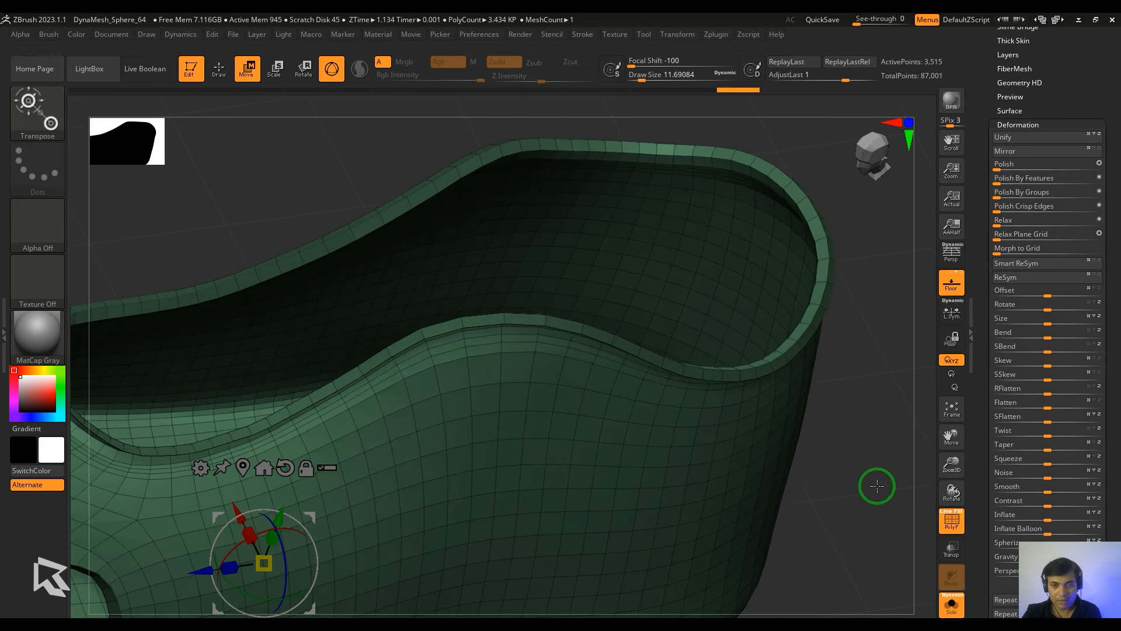
{"action": "left_click", "coordinate": [951, 605]}
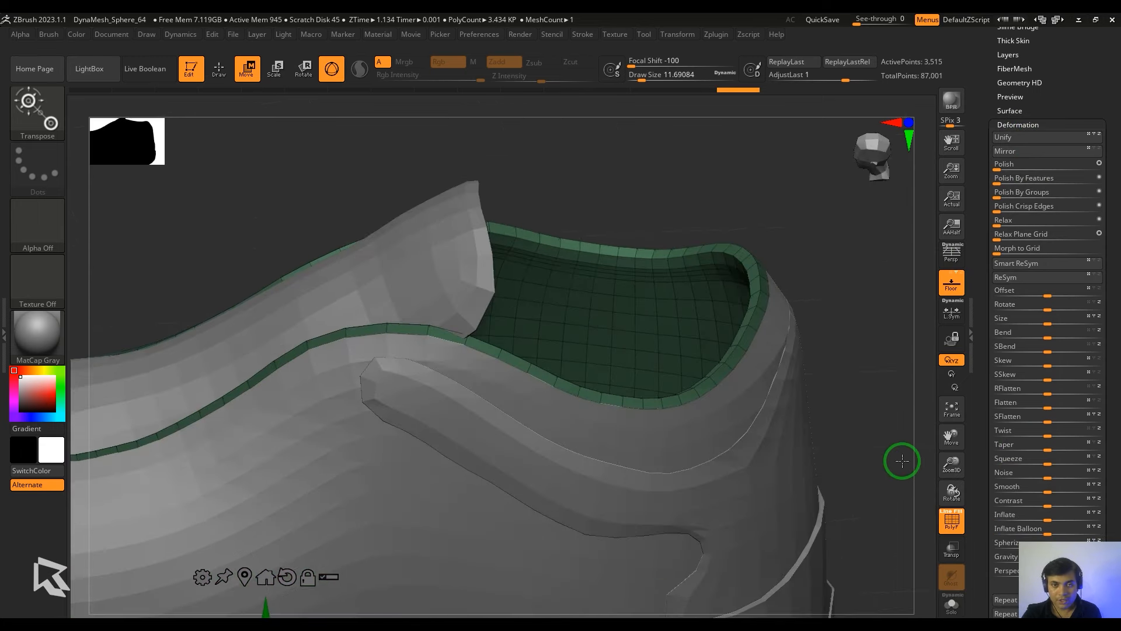
{"action": "left_click_drag", "start_coordinate": [1048, 520], "coordinate": [1064, 520]}
{"action": "right_click_drag", "start_coordinate": [888, 363], "coordinate": [834, 295], "text": "ctrl"}
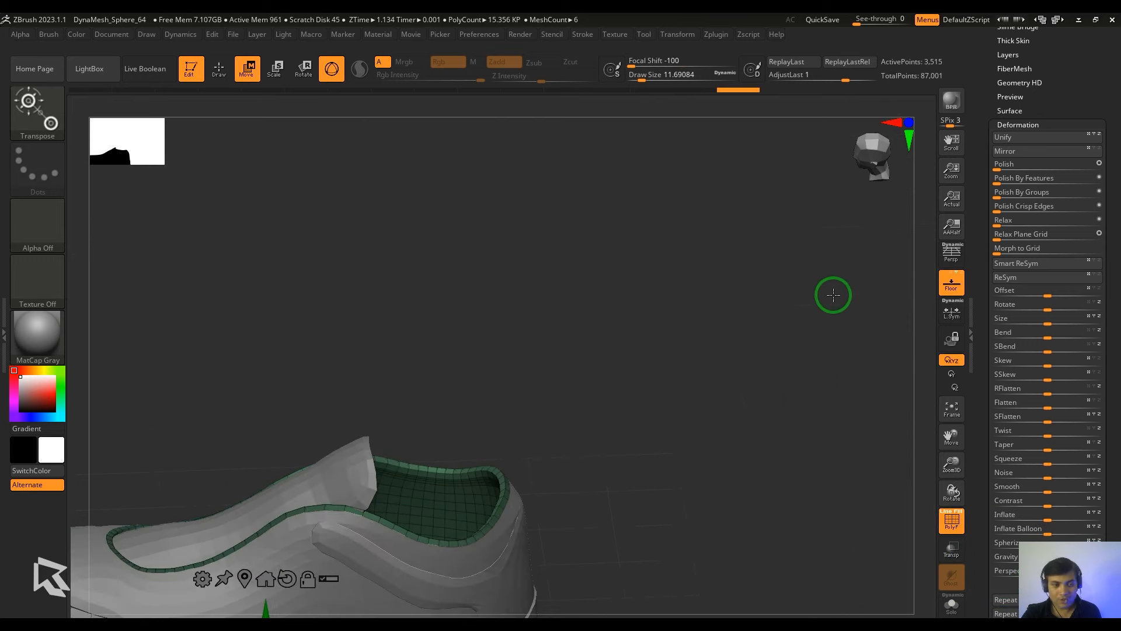
{"action": "right_click_drag", "start_coordinate": [686, 401], "coordinate": [774, 351], "text": "alt"}
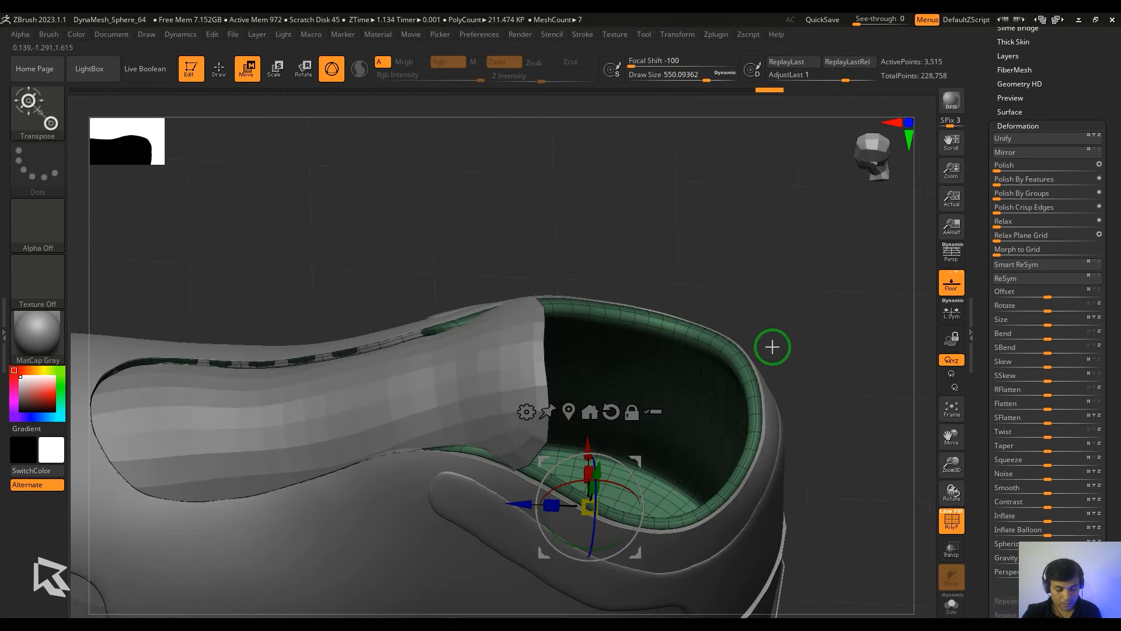
- Hide the polyframe and scale the lining down slightly with the gizmo, by a factor of about 0.89
{"action": "key", "text": "shift+f"}
{"action": "right_click_drag", "start_coordinate": [771, 346], "coordinate": [797, 496]}
{"action": "left_click_drag", "start_coordinate": [561, 519], "coordinate": [571, 508]}
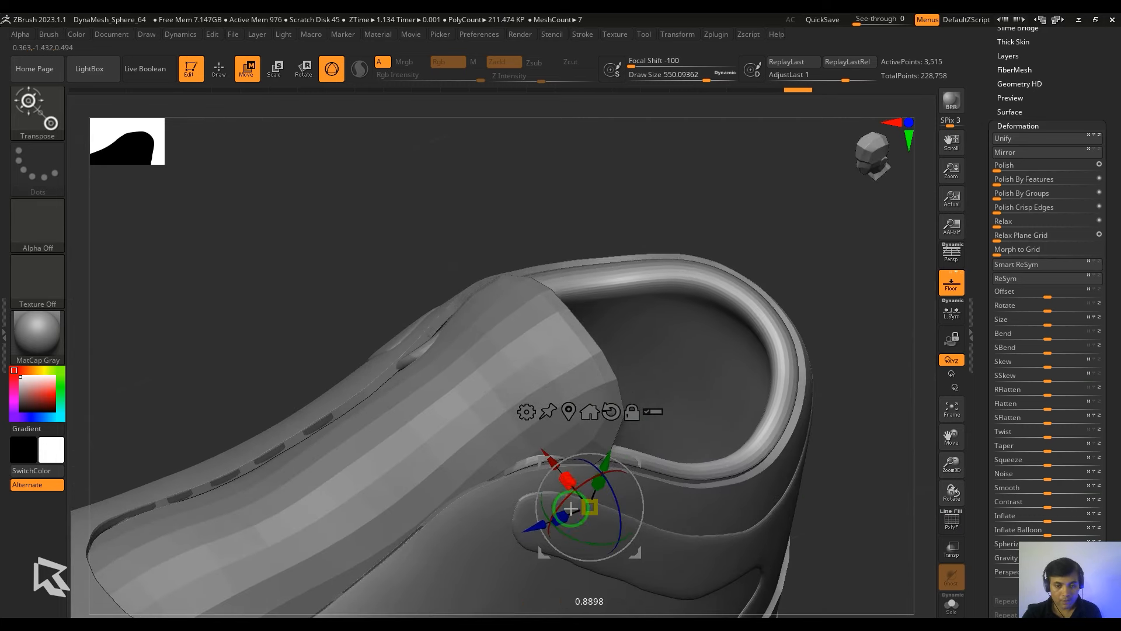
{"action": "right_click_drag", "start_coordinate": [826, 225], "coordinate": [780, 257]}
{"action": "mouse_move", "coordinate": [779, 257]}
{"action": "right_mouse_down"}
{"action": "mouse_move", "coordinate": [791, 457]}
{"action": "mouse_move", "coordinate": [746, 419]}
{"action": "mouse_move", "coordinate": [786, 393]}
{"action": "mouse_move", "coordinate": [768, 490]}
{"action": "mouse_move", "coordinate": [780, 269]}
{"action": "mouse_move", "coordinate": [791, 285]}
{"action": "mouse_move", "coordinate": [781, 293]}
{"action": "right_mouse_up"}
- Show the polyframe and slide the complete edge loop on the lining's heel rim with ZModeler's Slide edge action
{"action": "key", "text": "q"}
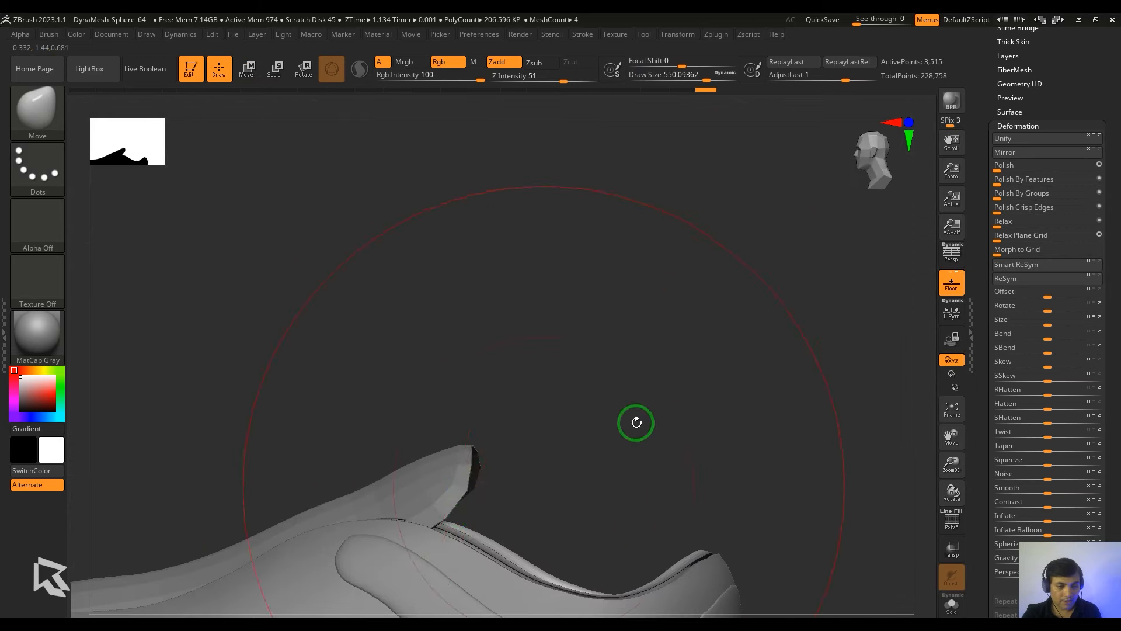
{"action": "right_click_drag", "start_coordinate": [636, 421], "coordinate": [686, 435]}
{"action": "key", "text": "shift+f"}
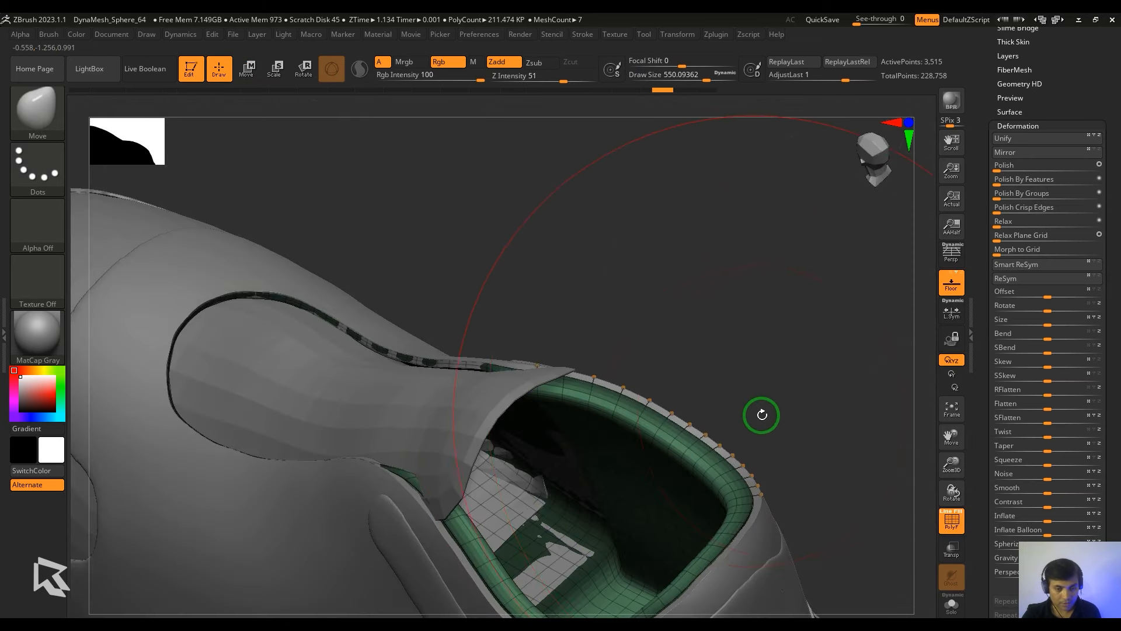
{"action": "right_click_drag", "start_coordinate": [758, 412], "coordinate": [625, 363]}
{"action": "key", "text": "b"}
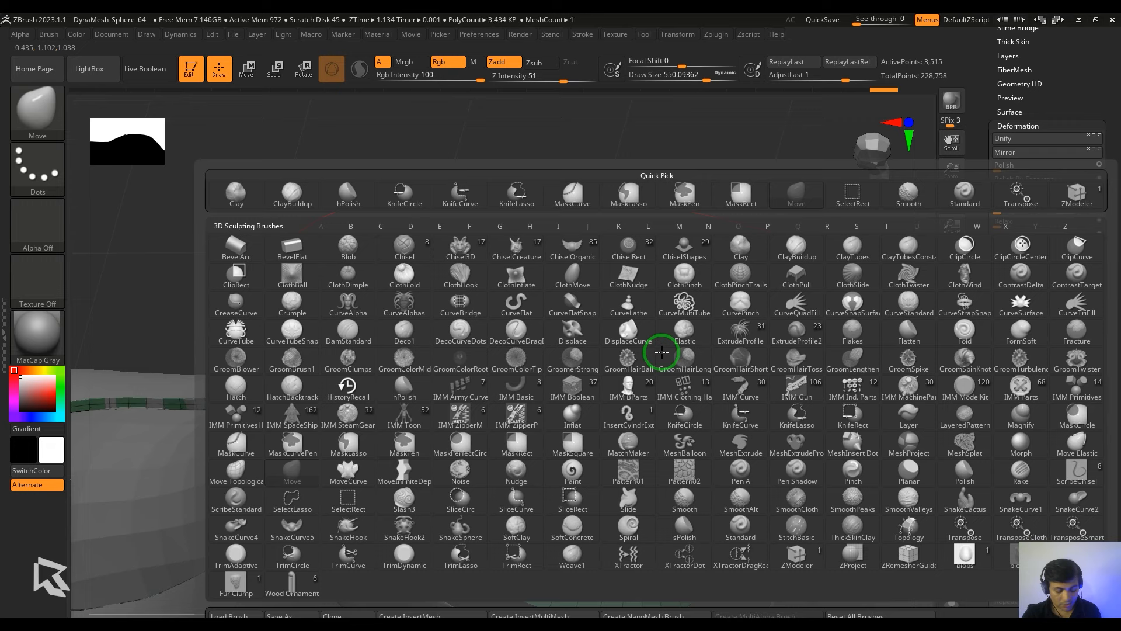
{"action": "key", "text": "z"}
{"action": "key", "text": "m"}
{"action": "key", "text": "space"}
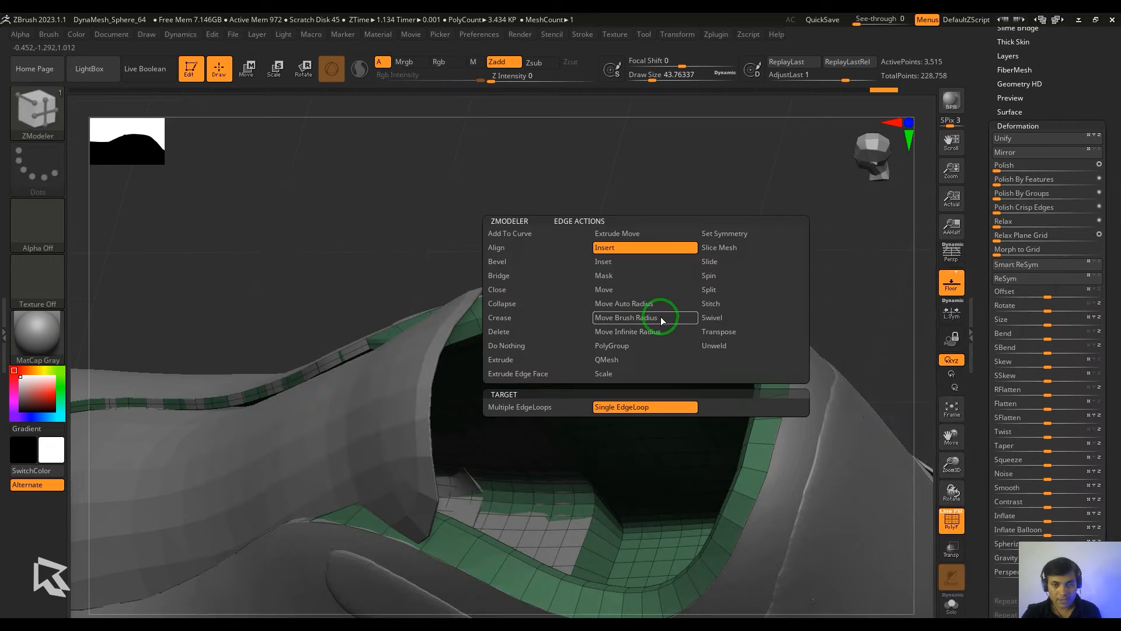
{"action": "left_click", "coordinate": [729, 262]}
{"action": "left_click", "coordinate": [666, 405]}
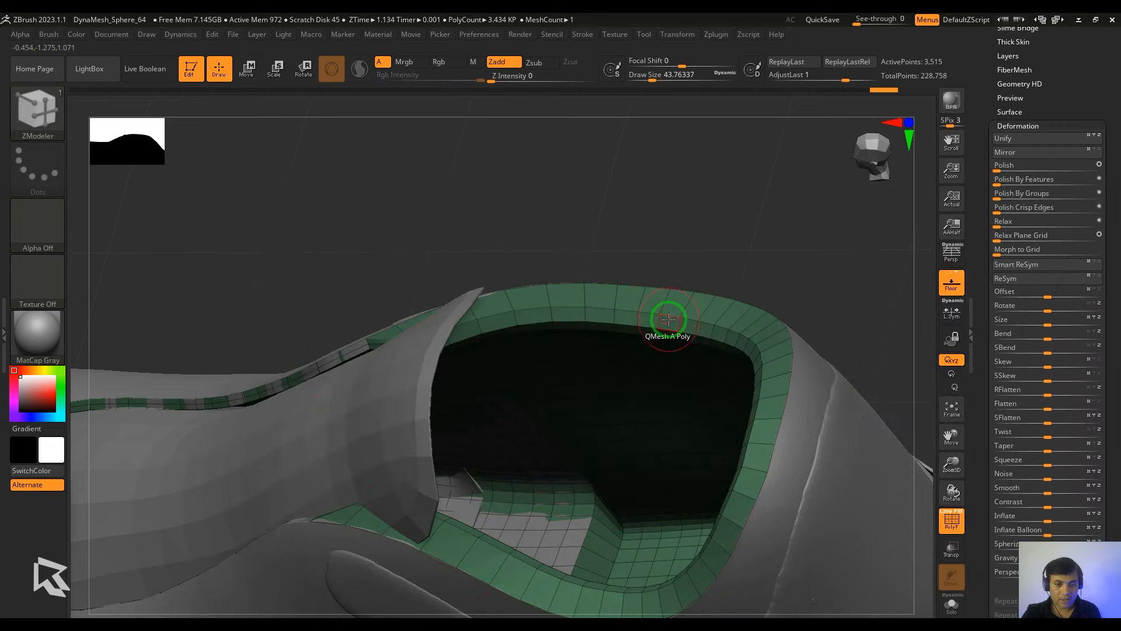
{"action": "left_click_drag", "start_coordinate": [672, 310], "coordinate": [686, 299]}
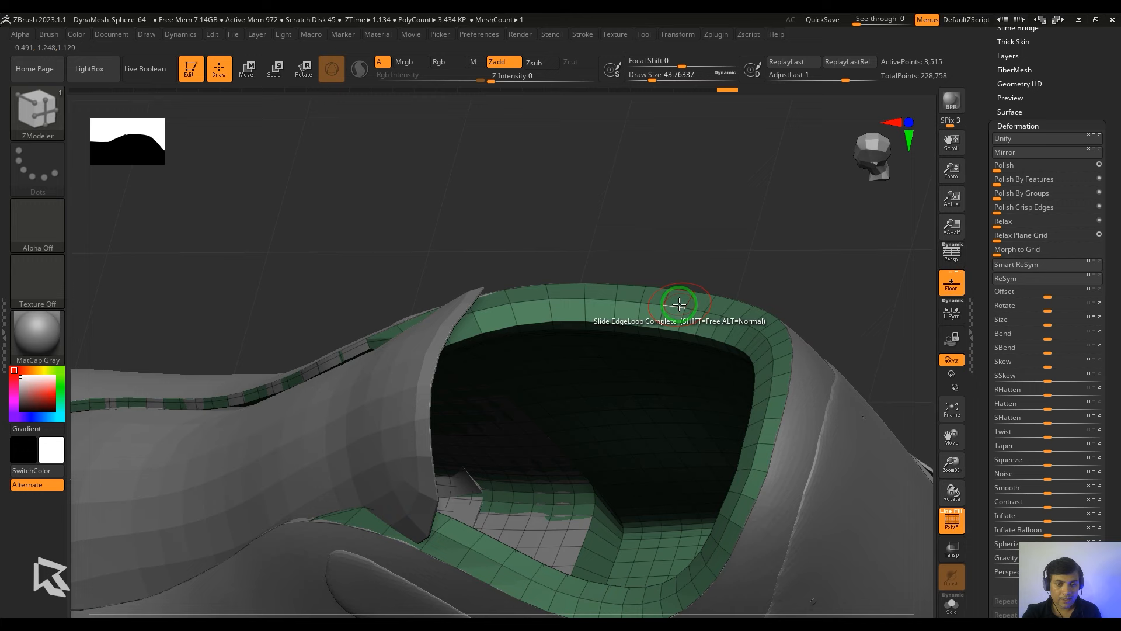
- Bevel the complete edge loop running around the lining's rim with ZModeler's Bevel edge action
{"action": "key", "text": "space"}
{"action": "left_click", "coordinate": [555, 259]}
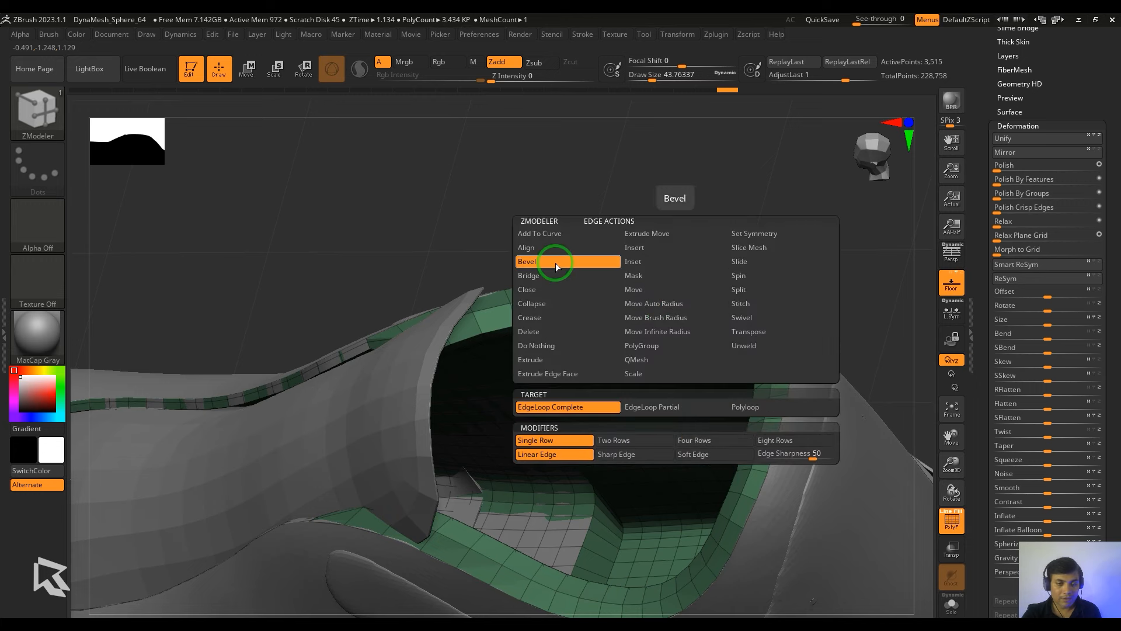
{"action": "left_click_drag", "start_coordinate": [672, 316], "coordinate": [690, 295]}
{"action": "left_click_drag", "start_coordinate": [724, 257], "coordinate": [758, 236]}
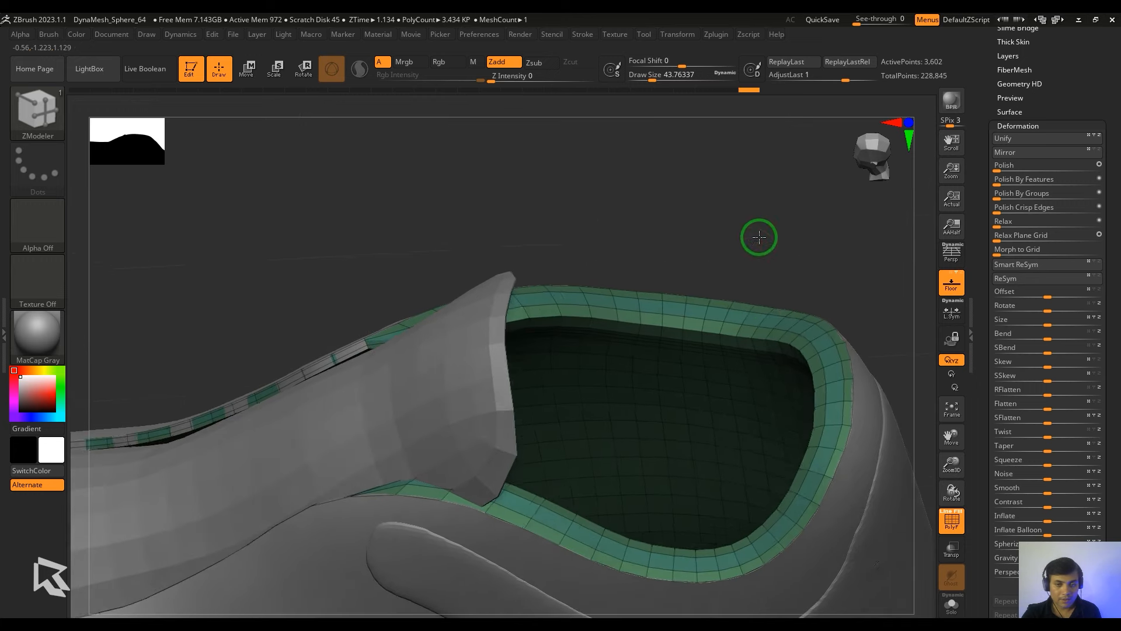
- Isolate the polyloop on the lining's rim for moving with ZModeler's Transpose polygon action, targeting Polyloop
{"action": "key", "text": "space"}
{"action": "left_click", "coordinate": [851, 220]}
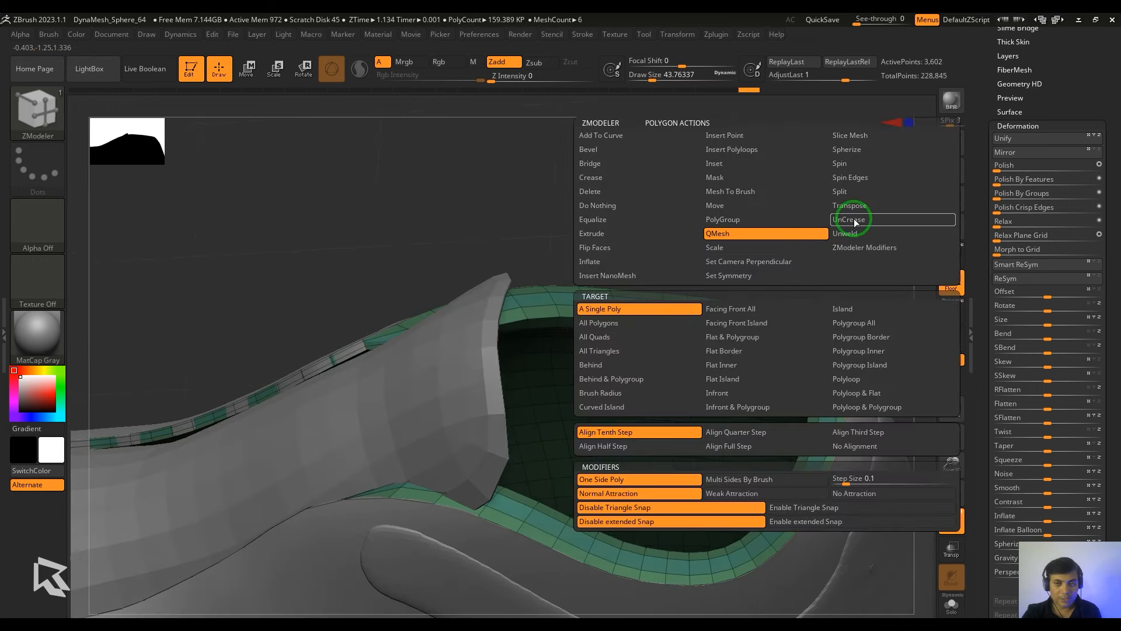
{"action": "left_click", "coordinate": [858, 321]}
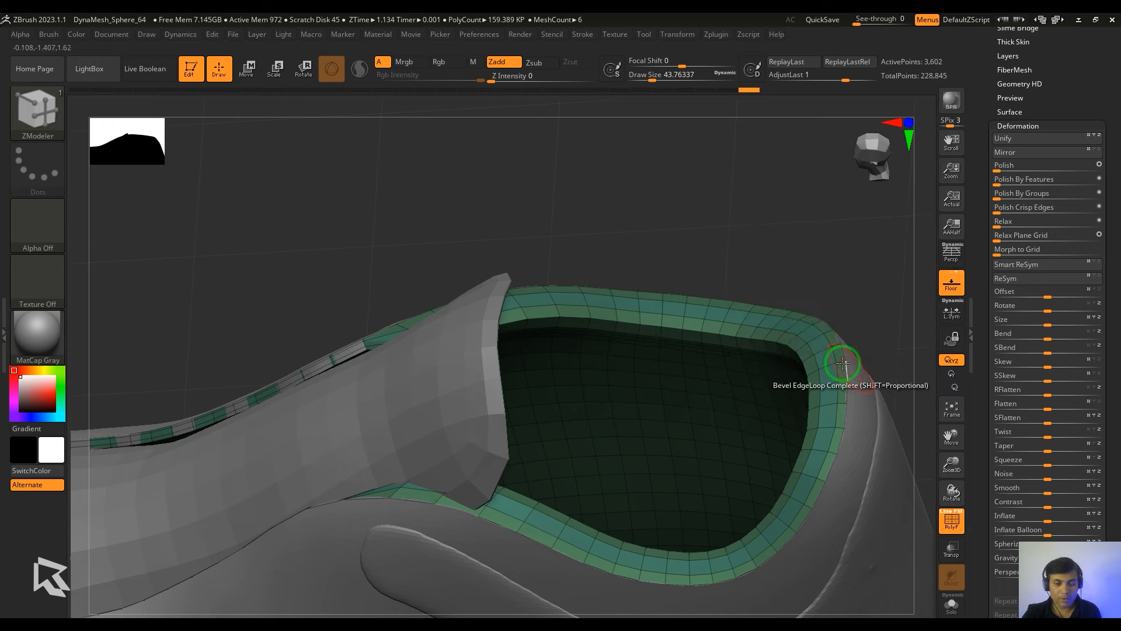
{"action": "left_click", "coordinate": [808, 332]}
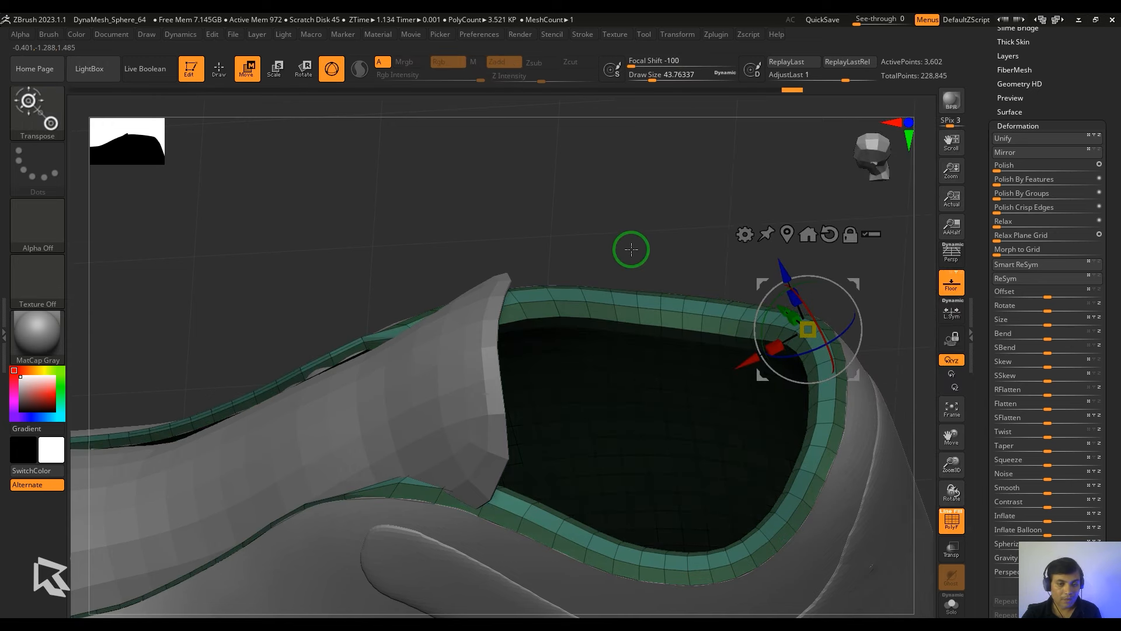
- Mask the front part of the lining, raise the unmasked rim loop at the heel slightly with the gizmo, and clear the mask
{"action": "right_click_drag", "start_coordinate": [683, 259], "coordinate": [636, 197], "text": "ctrl"}
{"action": "key", "text": "q"}
{"action": "mouse_move", "coordinate": [270, 212]}
{"action": "left_mouse_down", "text": "ctrl"}
{"action": "mouse_move", "coordinate": [638, 612]}
{"action": "mouse_move", "coordinate": [633, 630]}
{"action": "left_mouse_up", "text": "ctrl"}
{"action": "right_click_drag", "start_coordinate": [759, 245], "coordinate": [791, 290]}
{"action": "key", "text": "w"}
{"action": "left_click_drag", "start_coordinate": [791, 271], "coordinate": [791, 256]}
{"action": "left_click_drag", "start_coordinate": [721, 285], "coordinate": [694, 261], "text": "ctrl"}
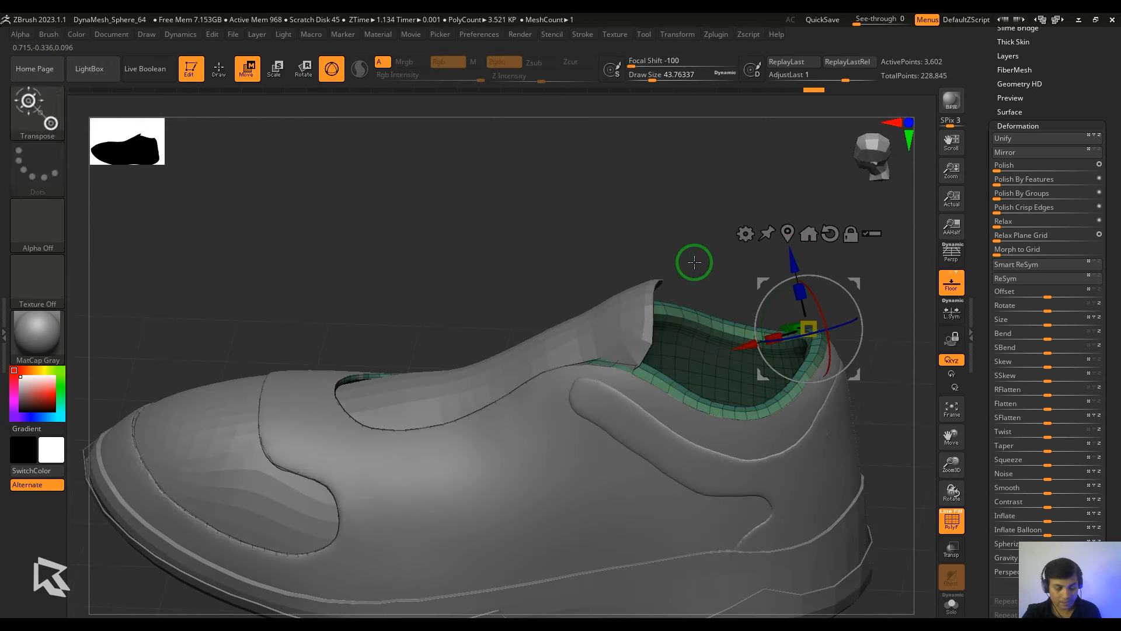
- Assign a single polygroup to the whole lining and preview it smoothed with dynamic subdivision, with the polyframe hidden
{"action": "key", "text": "ctrl+w"}
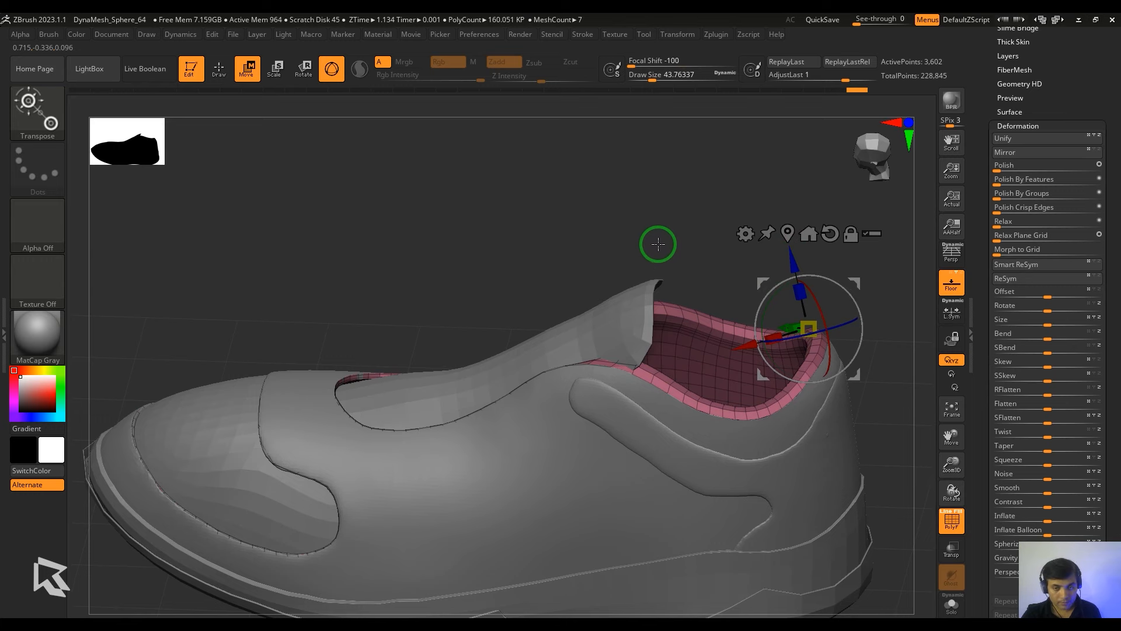
{"action": "key", "text": "shift+f"}
{"action": "key", "text": "shift+d"}
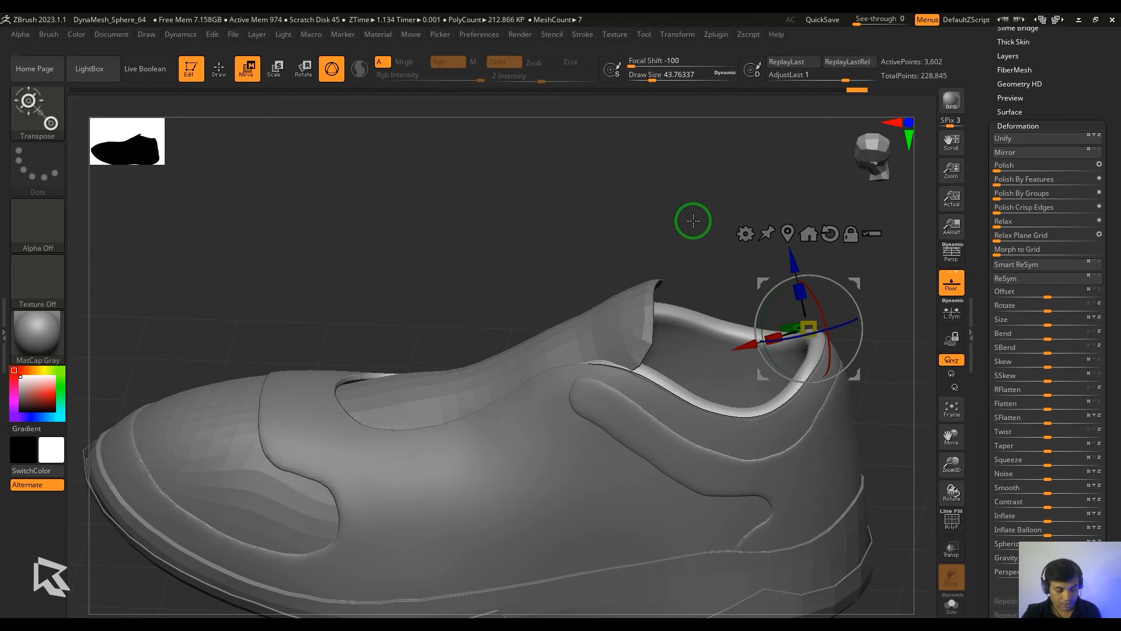
{"action": "key", "text": "q"}
{"action": "mouse_move", "coordinate": [693, 220]}
{"action": "left_mouse_down"}
{"action": "mouse_move", "coordinate": [783, 285]}
{"action": "mouse_move", "coordinate": [728, 215]}
{"action": "mouse_move", "coordinate": [734, 177]}
{"action": "left_mouse_up"}
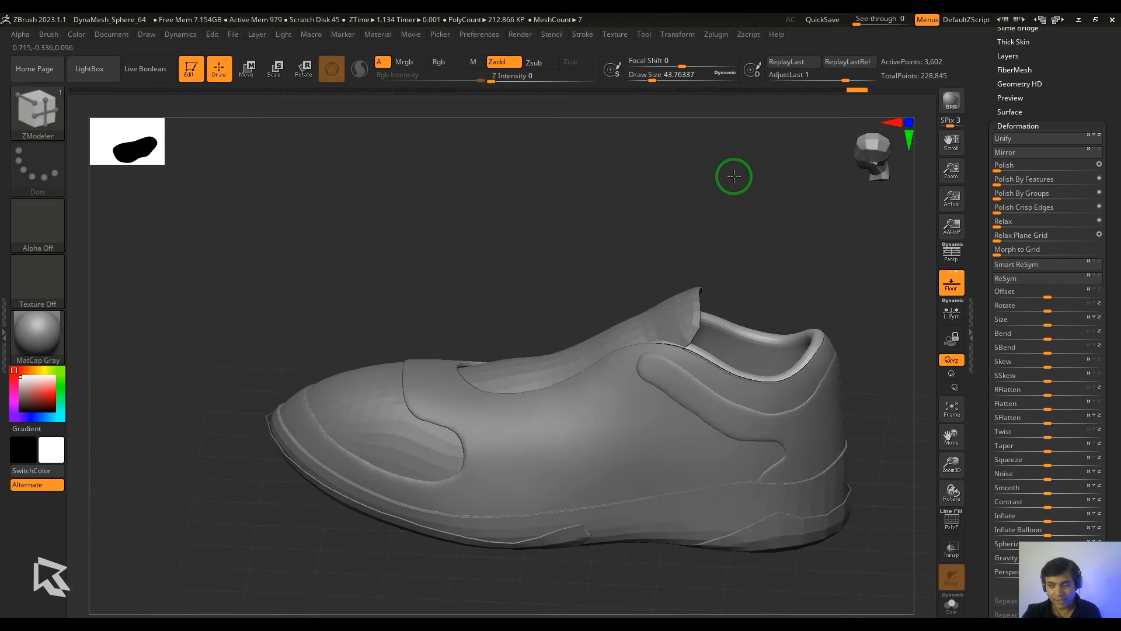
{"action": "left_click_drag", "start_coordinate": [889, 405], "coordinate": [839, 395]}
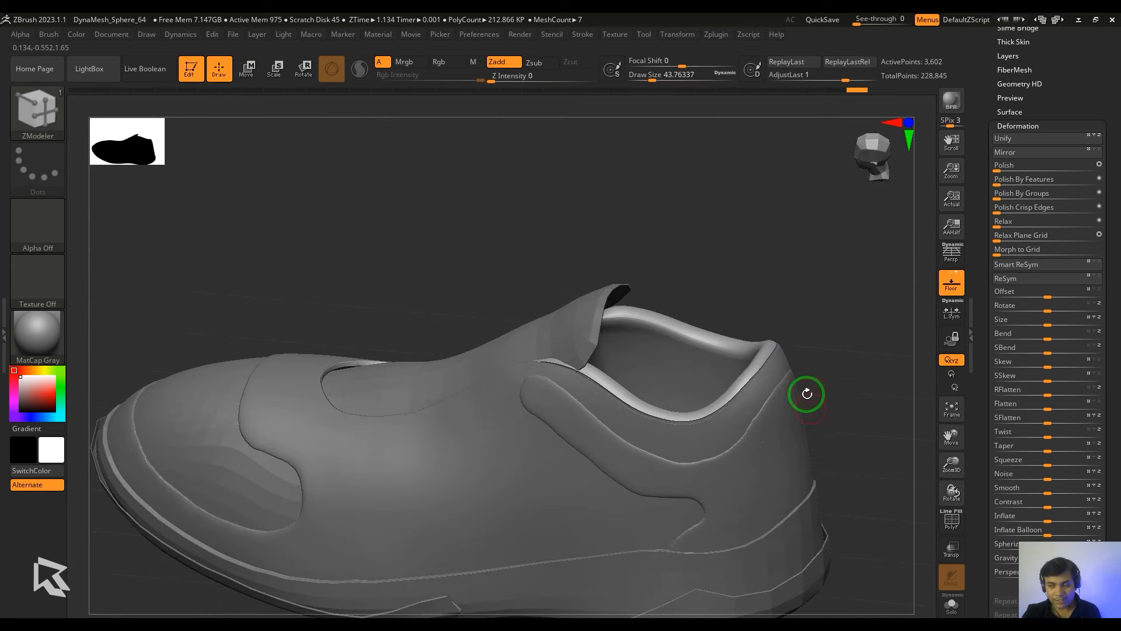
{"action": "left_click_drag", "start_coordinate": [739, 315], "coordinate": [740, 270], "text": "alt"}
- Select the shoe's upper, show its polyframe and turn off its dynamic subdivision
{"action": "left_click", "coordinate": [568, 420], "text": "alt"}
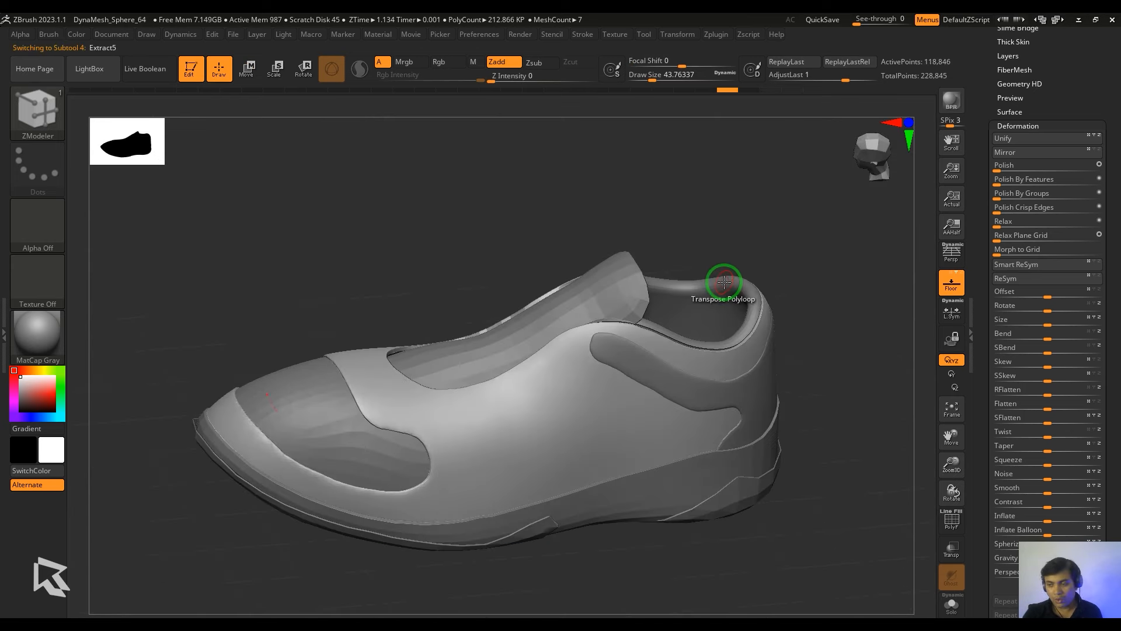
{"action": "key", "text": "shift+f"}
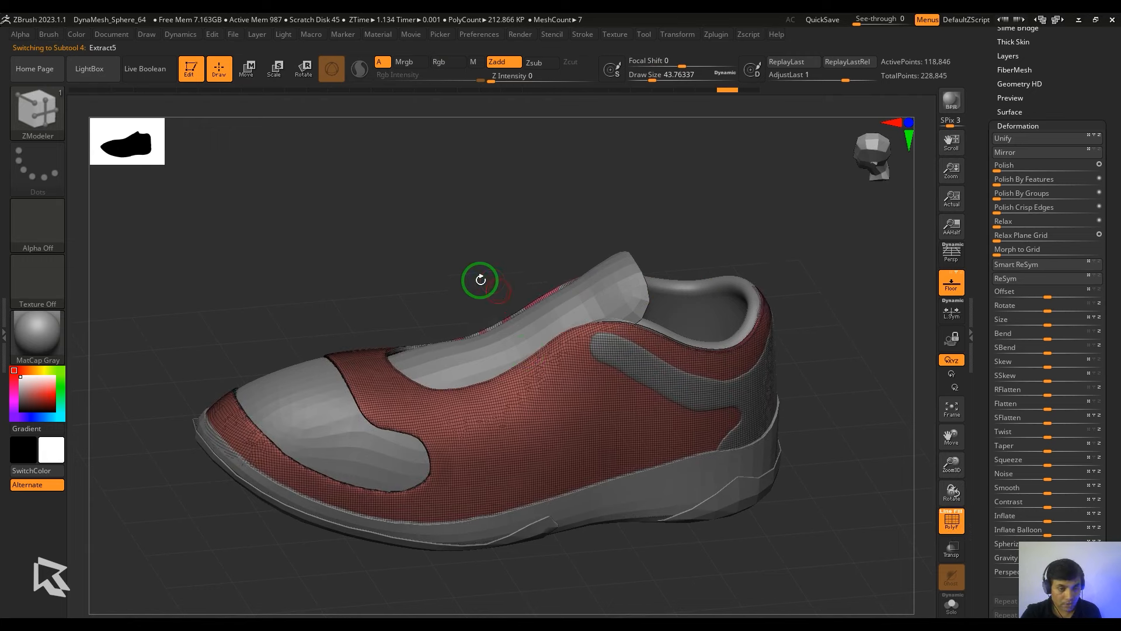
{"action": "left_click_drag", "start_coordinate": [475, 278], "coordinate": [718, 109]}
{"action": "key", "text": "shift+d"}
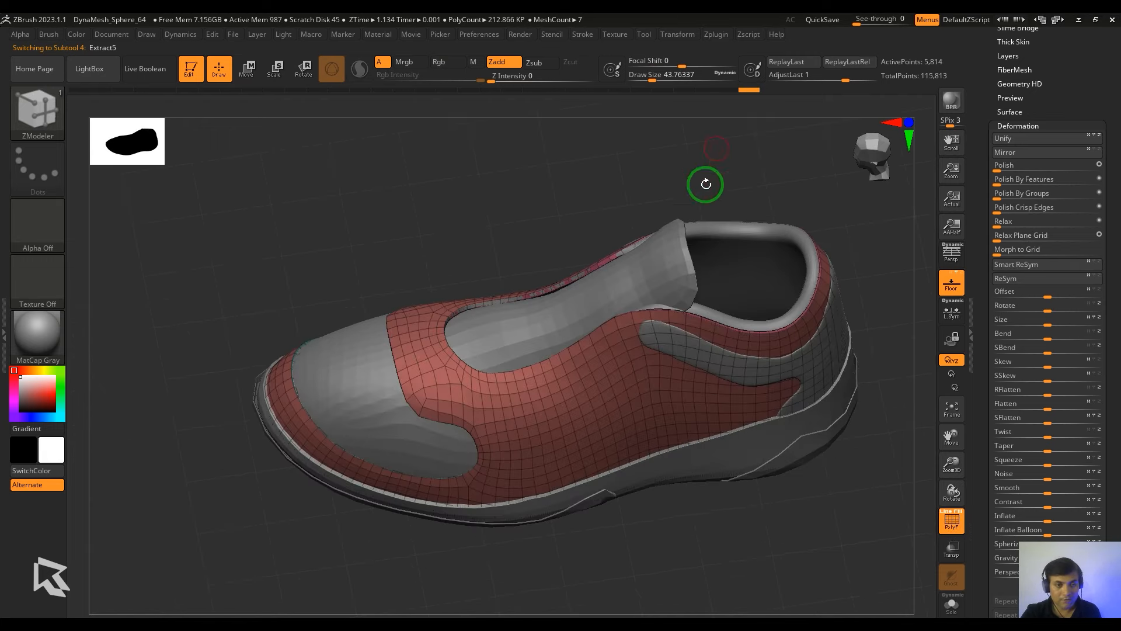
{"action": "left_click_drag", "start_coordinate": [462, 244], "coordinate": [458, 228]}
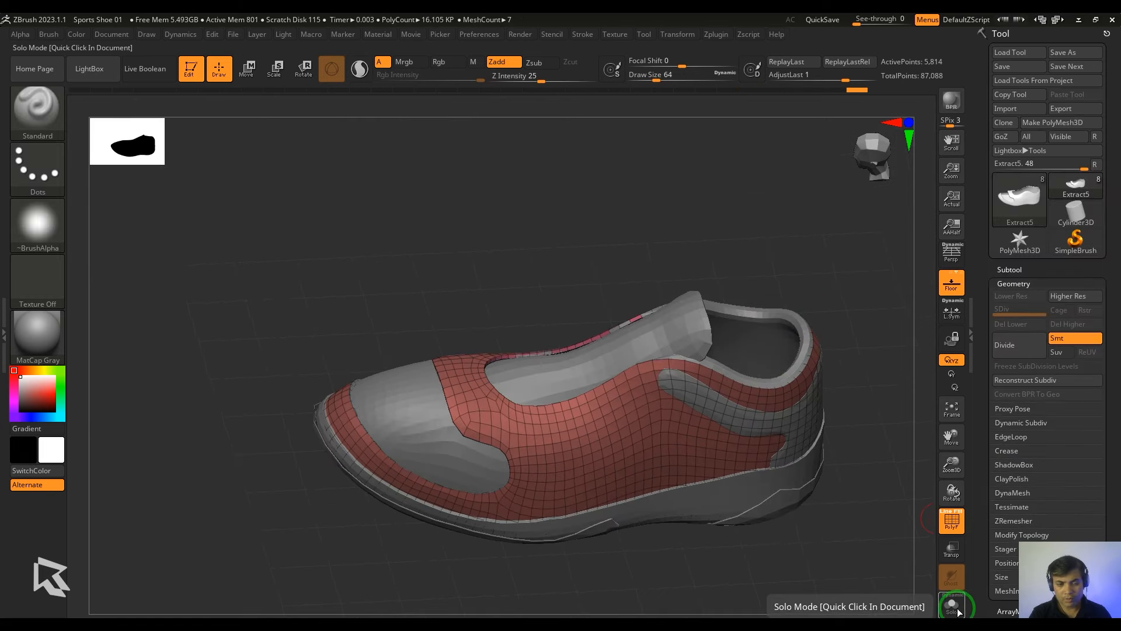
- Isolate the upper in Solo mode, hide its inner polygroup and delete the hidden polygons
{"action": "left_click", "coordinate": [952, 607]}
{"action": "mouse_move", "coordinate": [847, 565]}
{"action": "left_mouse_down"}
{"action": "mouse_move", "coordinate": [859, 412]}
{"action": "mouse_move", "coordinate": [785, 317]}
{"action": "mouse_move", "coordinate": [791, 326]}
{"action": "left_mouse_up"}
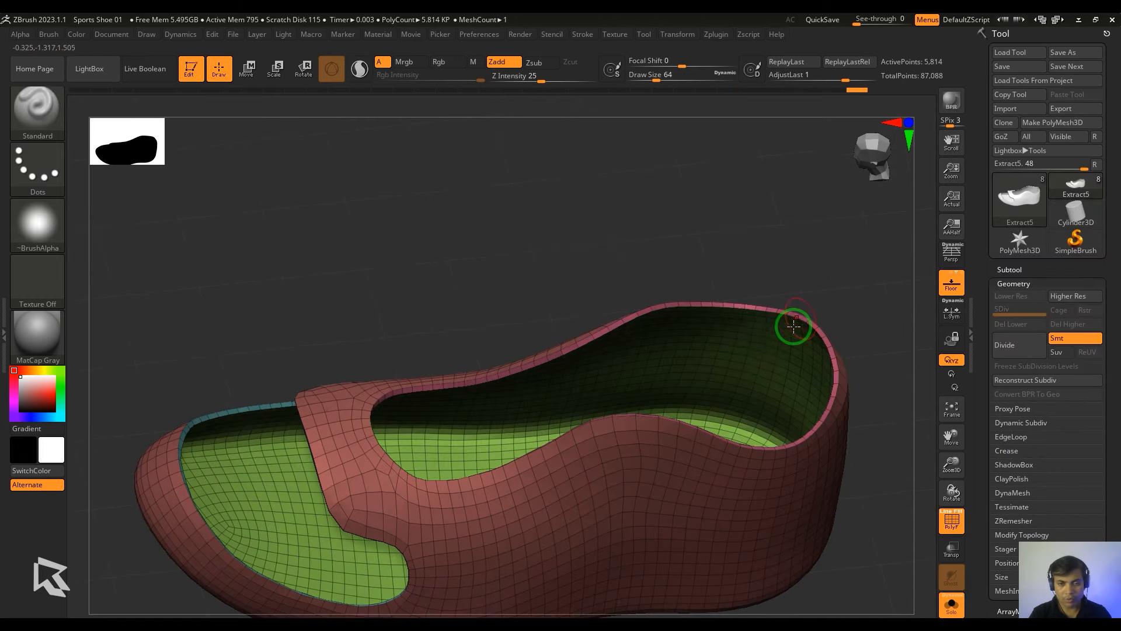
{"action": "key", "text": "ctrl+shift"}
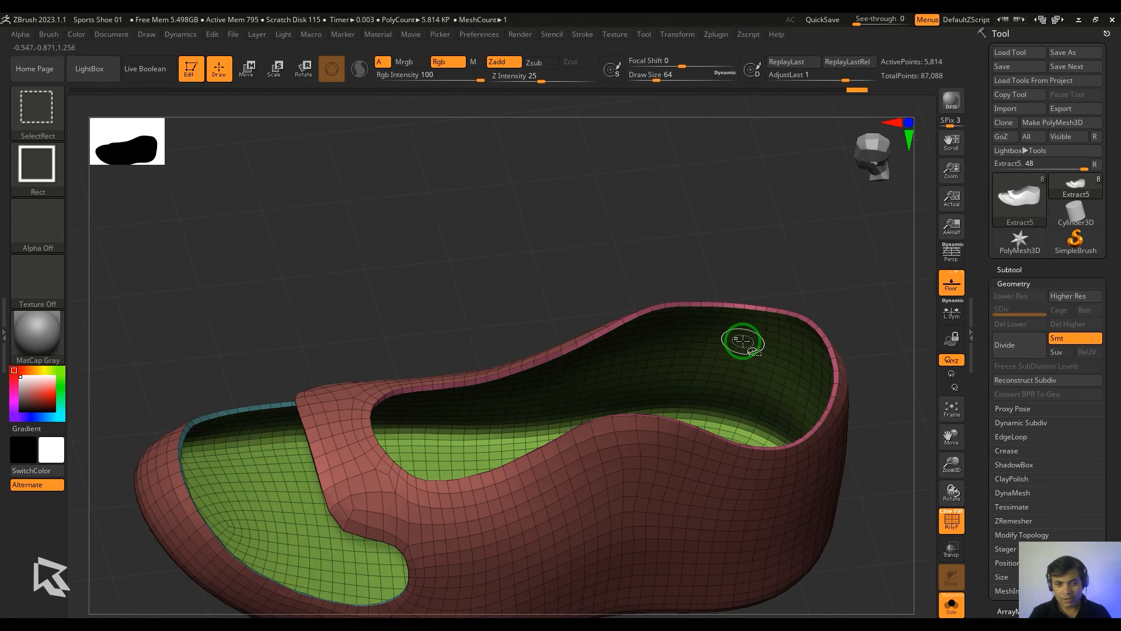
{"action": "left_click", "coordinate": [743, 341], "text": "ctrl+shift"}
{"action": "left_click_drag", "start_coordinate": [772, 276], "coordinate": [841, 249], "text": "alt"}
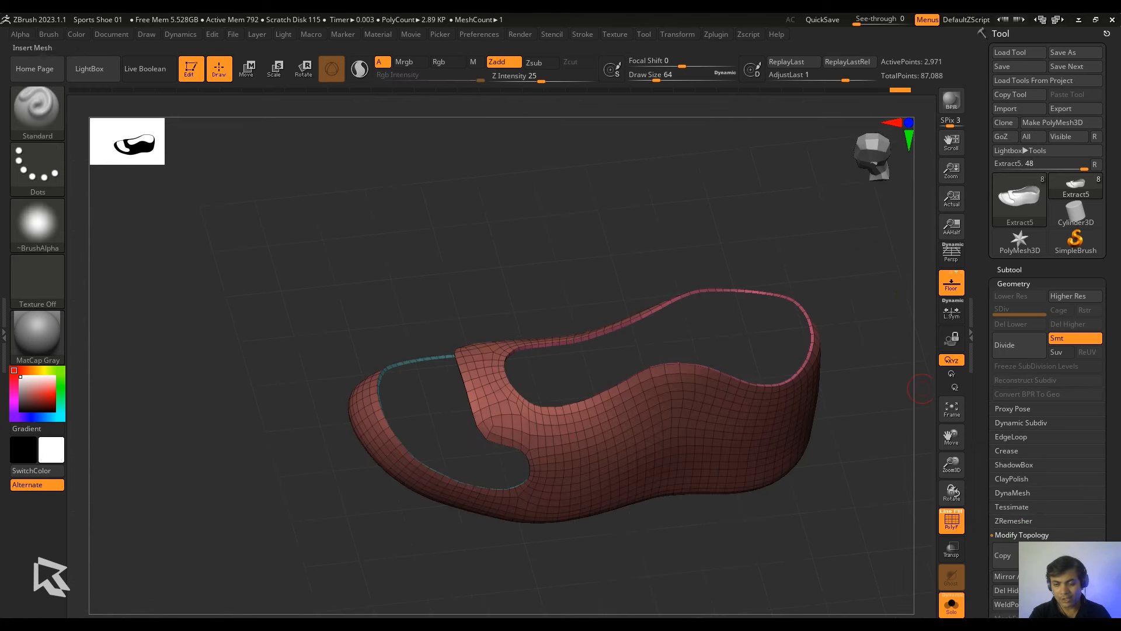
{"action": "scroll", "coordinate": [1034, 555], "scroll_direction": "down", "scroll_amount": 2}
{"action": "left_click", "coordinate": [1025, 527]}
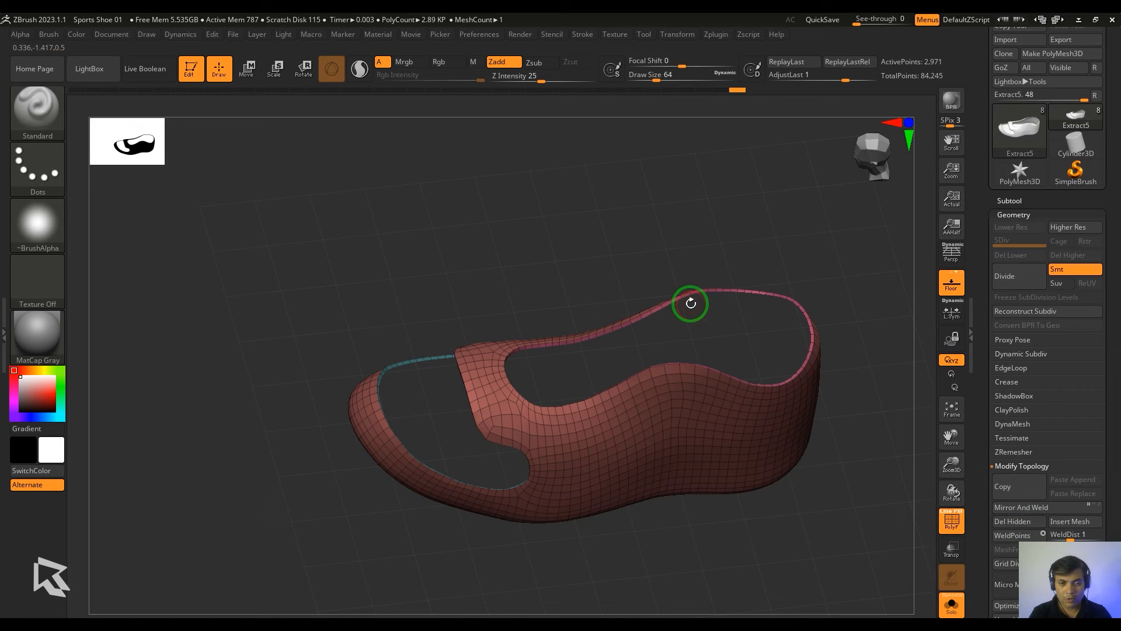
- Group the remaining outer shell of the upper into one polygroup and divide its mesh once
{"action": "left_click_drag", "start_coordinate": [841, 540], "coordinate": [873, 529]}
{"action": "key", "text": "ctrl+w"}
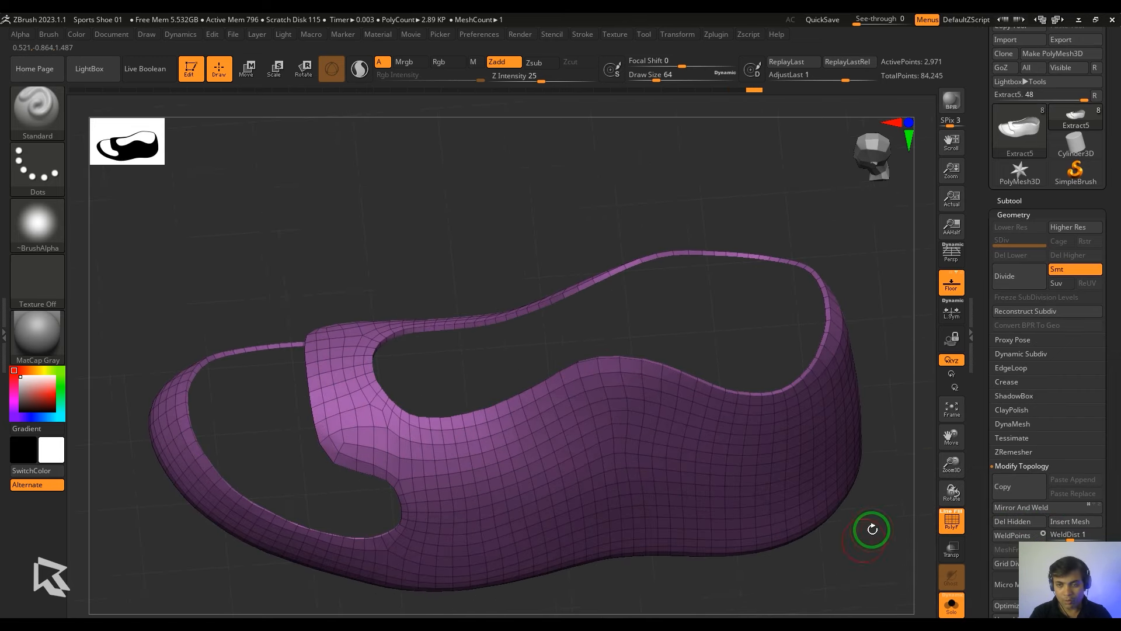
{"action": "left_click", "coordinate": [1019, 279]}
{"action": "left_click_drag", "start_coordinate": [749, 612], "coordinate": [841, 535], "text": "alt"}
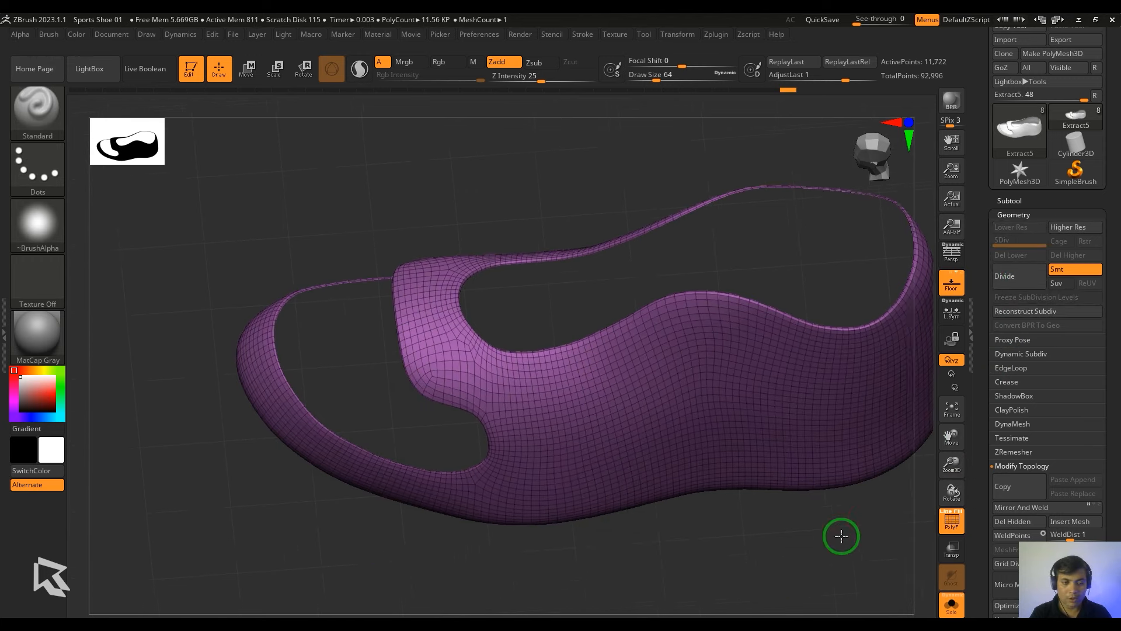
{"action": "left_click_drag", "start_coordinate": [748, 581], "coordinate": [768, 607]}
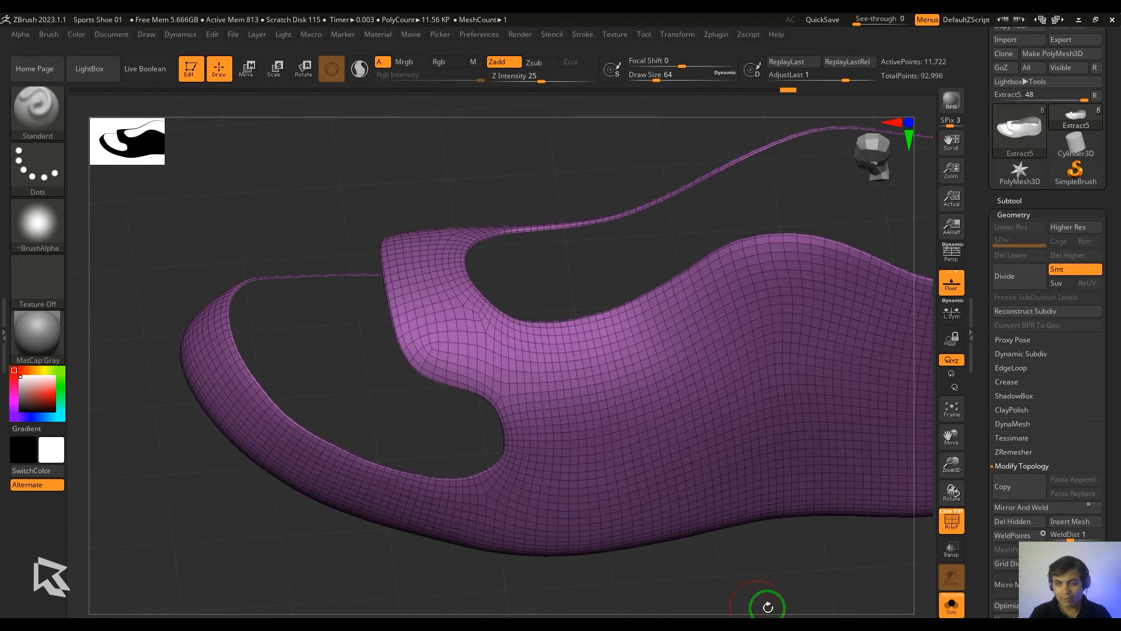
{"action": "left_click_drag", "start_coordinate": [894, 576], "coordinate": [851, 420]}
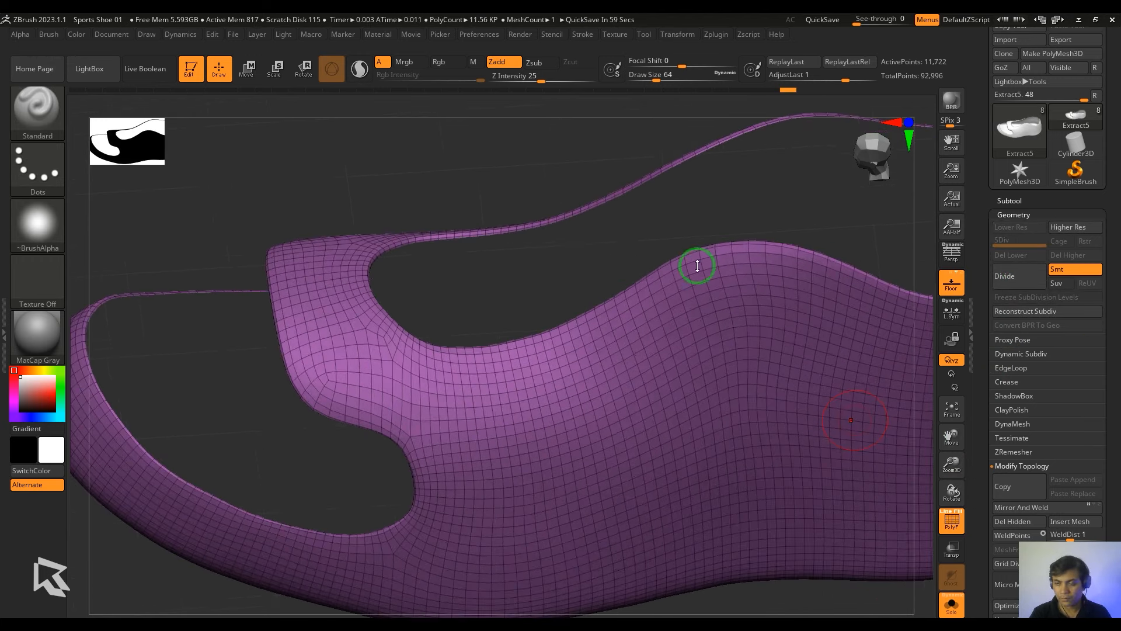
{"action": "left_click_drag", "start_coordinate": [388, 204], "coordinate": [449, 196]}
- Spherize three small polygon patches in a row along the upper's throat edge with ZModeler, using a draw size of about 27
{"action": "key", "text": "b"}
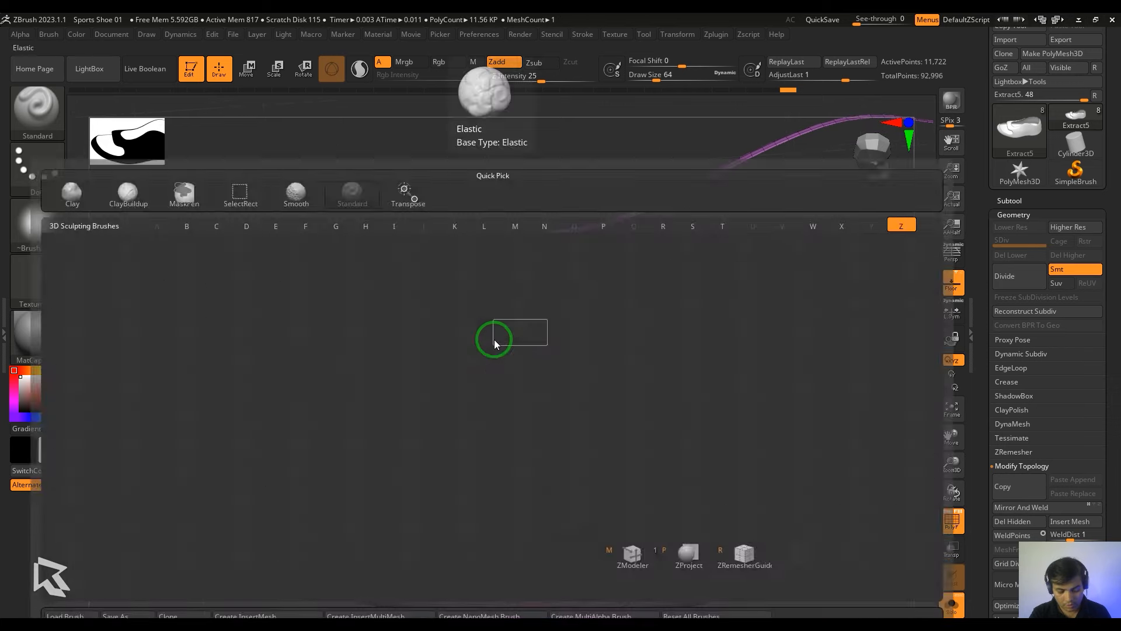
{"action": "key", "text": "z"}
{"action": "key", "text": "m"}
{"action": "key", "text": "space"}
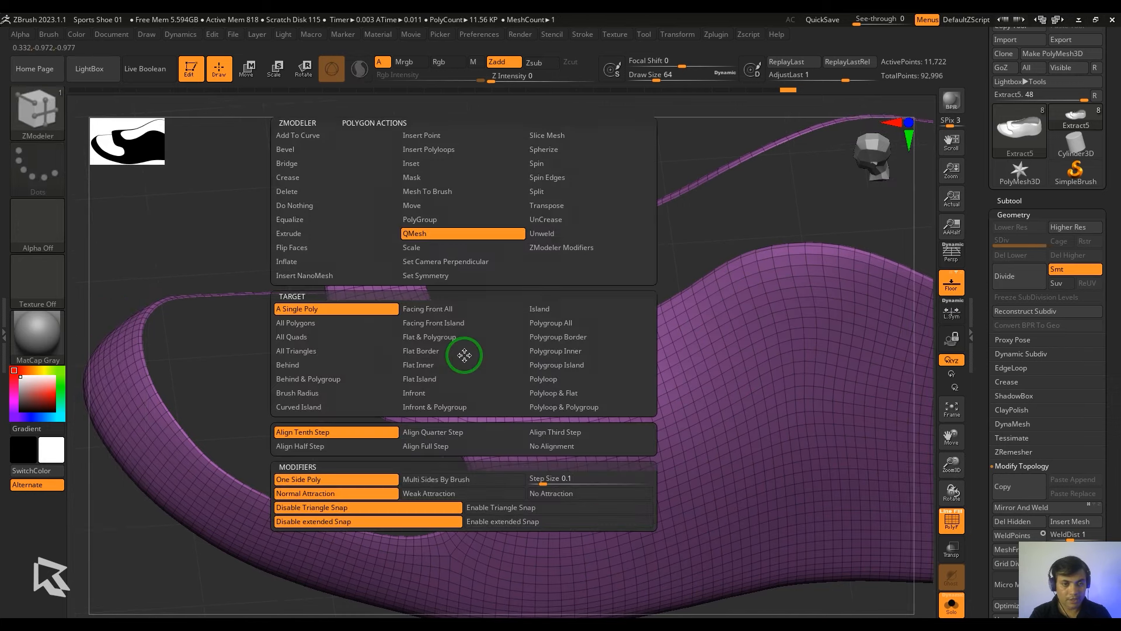
{"action": "left_click", "coordinate": [561, 152]}
{"action": "mouse_move", "coordinate": [471, 168]}
{"action": "left_mouse_down", "text": "alt"}
{"action": "mouse_move", "coordinate": [313, 327]}
{"action": "mouse_move", "coordinate": [540, 275]}
{"action": "left_mouse_up", "text": "alt"}
{"action": "key", "text": "s"}
{"action": "left_click_drag", "start_coordinate": [483, 405], "coordinate": [469, 405]}
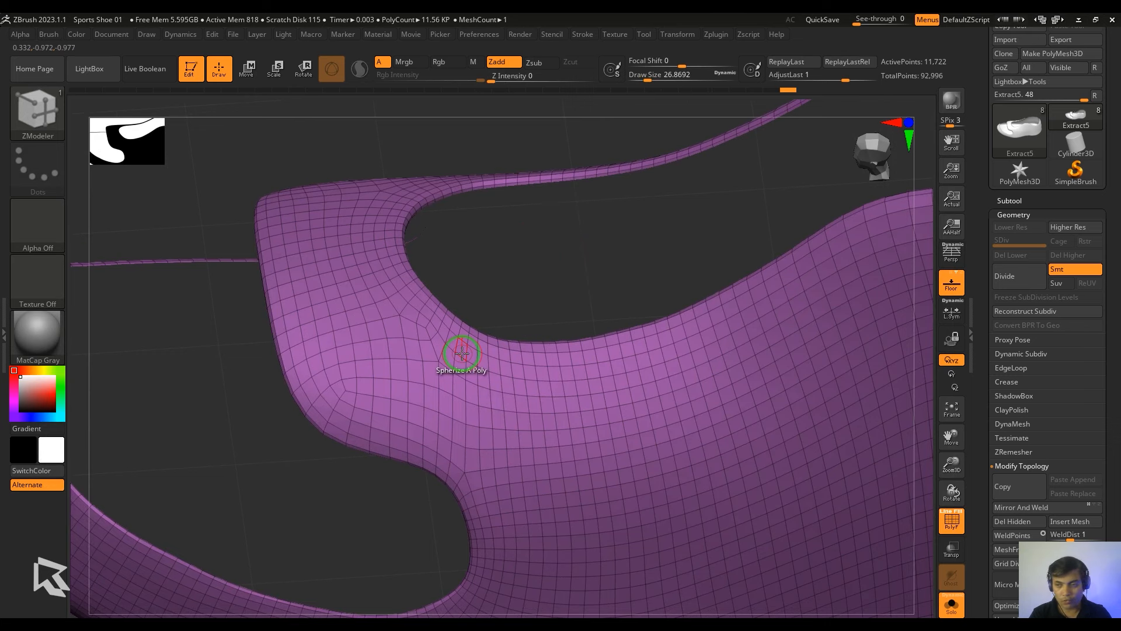
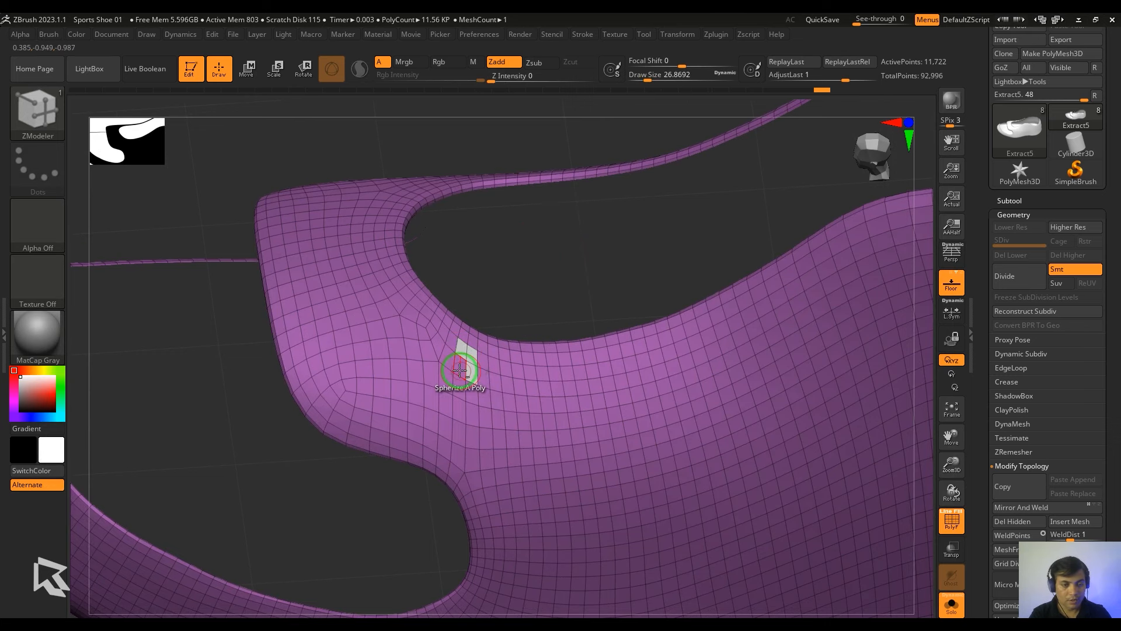
{"action": "left_click_drag", "start_coordinate": [435, 245], "coordinate": [513, 369]}
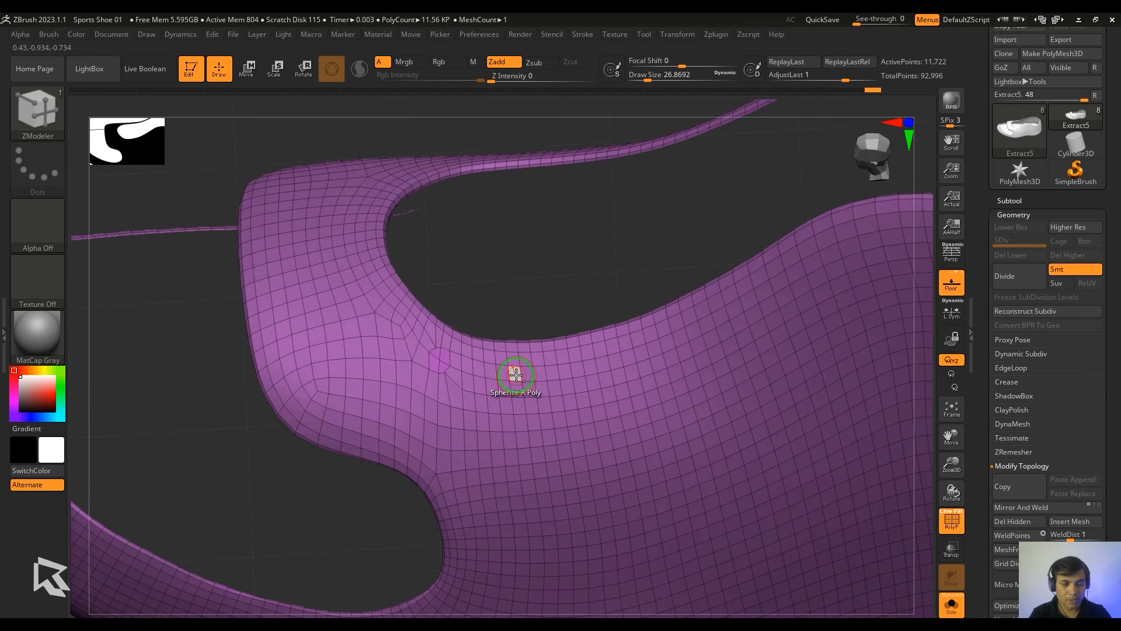
{"action": "left_click_drag", "start_coordinate": [554, 281], "coordinate": [508, 333]}
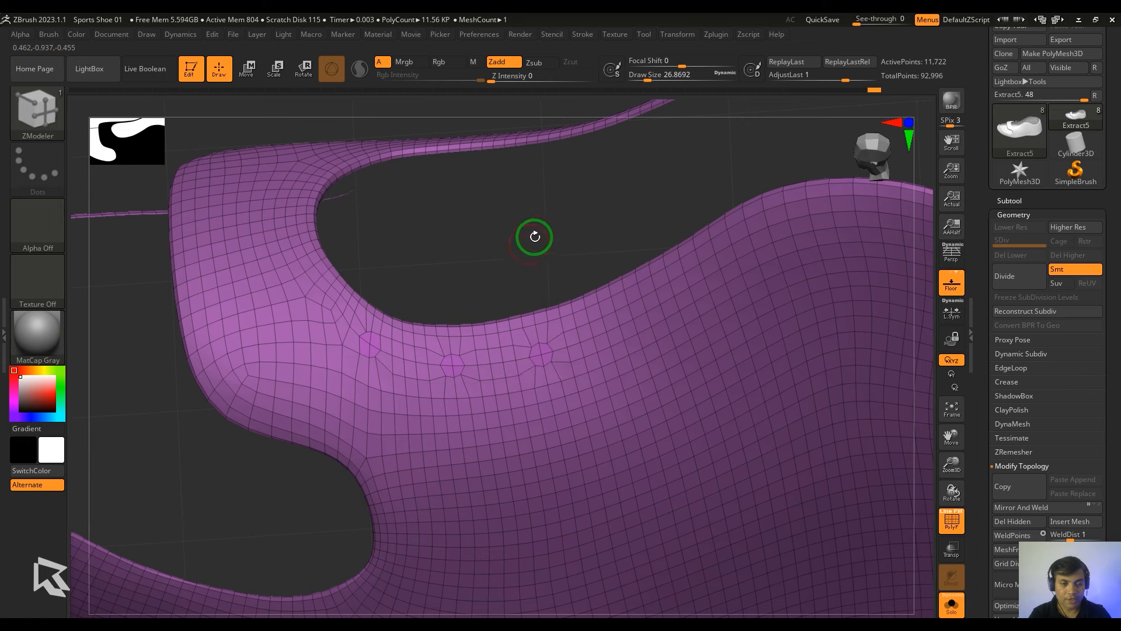
{"action": "left_click_drag", "start_coordinate": [535, 237], "coordinate": [438, 253], "text": "alt"}
{"action": "left_click_drag", "start_coordinate": [555, 249], "coordinate": [490, 280]}
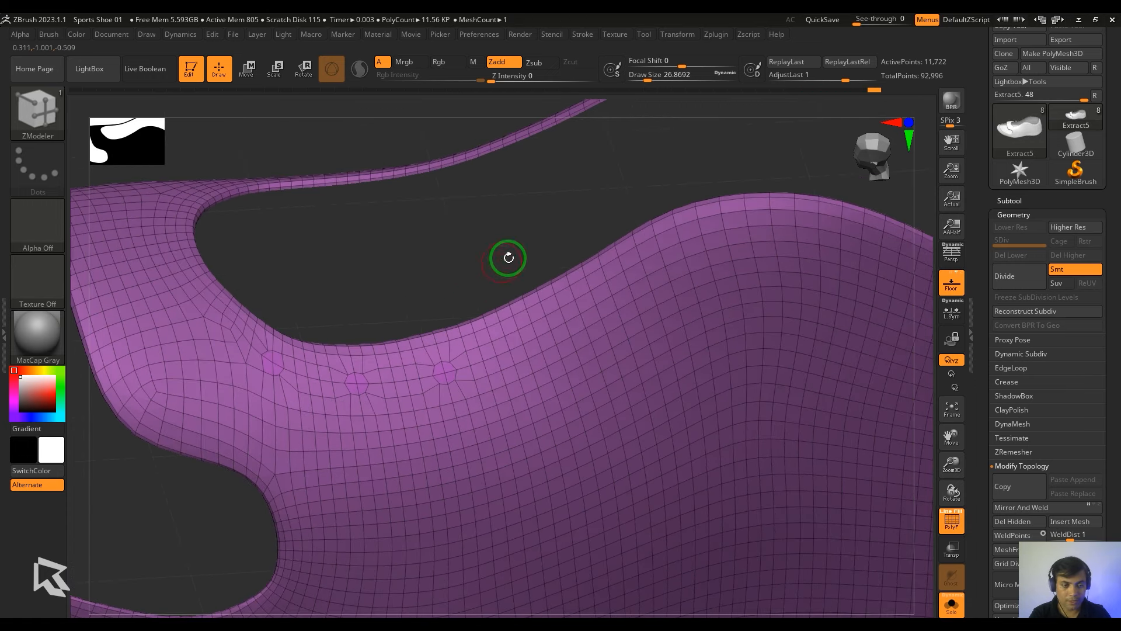
- Split further points along the throat edge of the shoe upper to complete the row of six octagonal eyelets per side
{"action": "left_click_drag", "start_coordinate": [531, 334], "coordinate": [546, 345], "text": "alt"}
{"action": "left_click", "coordinate": [538, 337]}
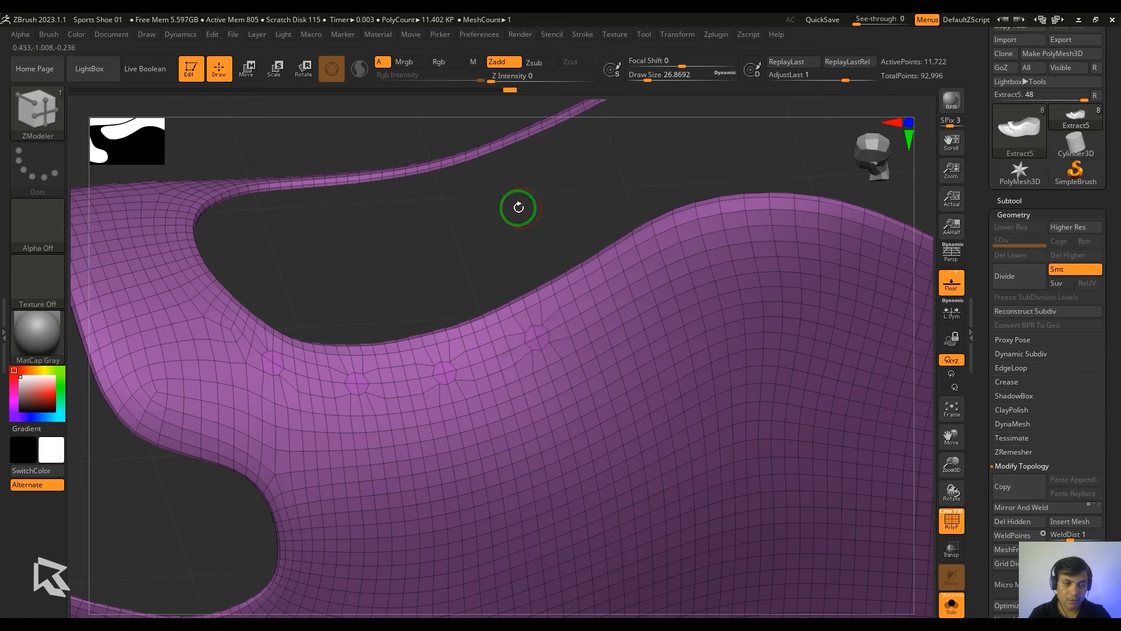
{"action": "left_click_drag", "start_coordinate": [518, 208], "coordinate": [403, 227], "text": "alt"}
{"action": "left_click_drag", "start_coordinate": [525, 295], "coordinate": [542, 299], "text": "alt"}
{"action": "right_click_drag", "start_coordinate": [528, 393], "coordinate": [483, 409], "text": "alt"}
{"action": "key", "text": "ctrl+z"}
{"action": "key", "text": "ctrl+z"}
{"action": "left_click_drag", "start_coordinate": [476, 312], "coordinate": [470, 330], "text": "alt"}
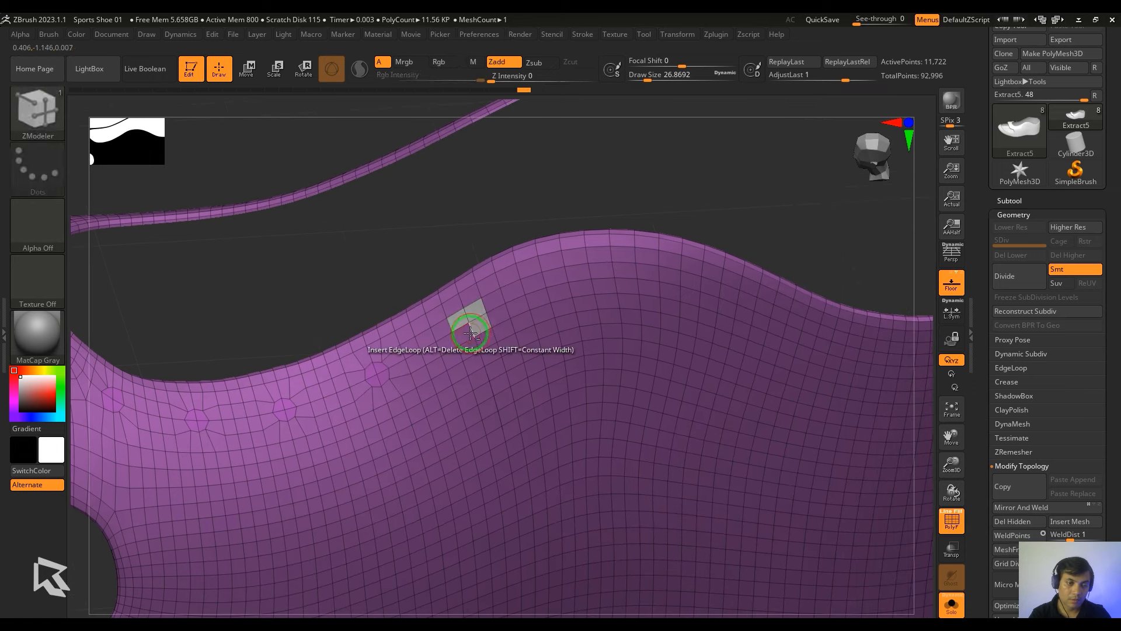
{"action": "left_click", "coordinate": [470, 329]}
{"action": "right_click_drag", "start_coordinate": [517, 258], "coordinate": [613, 303], "text": "ctrl"}
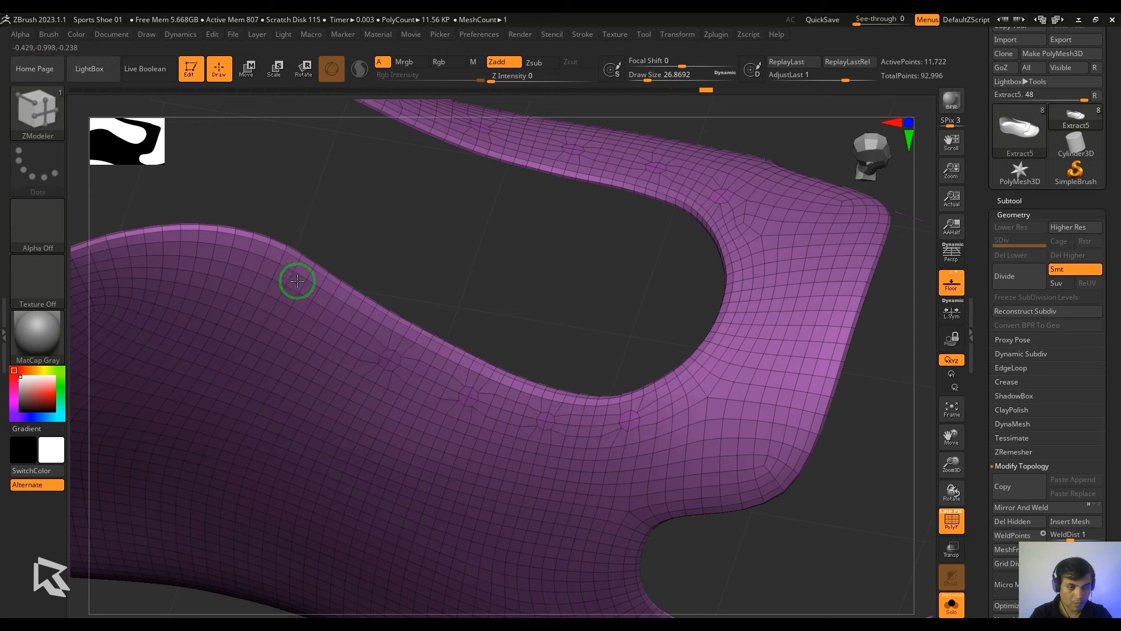
{"action": "right_click_drag", "start_coordinate": [297, 281], "coordinate": [388, 325]}
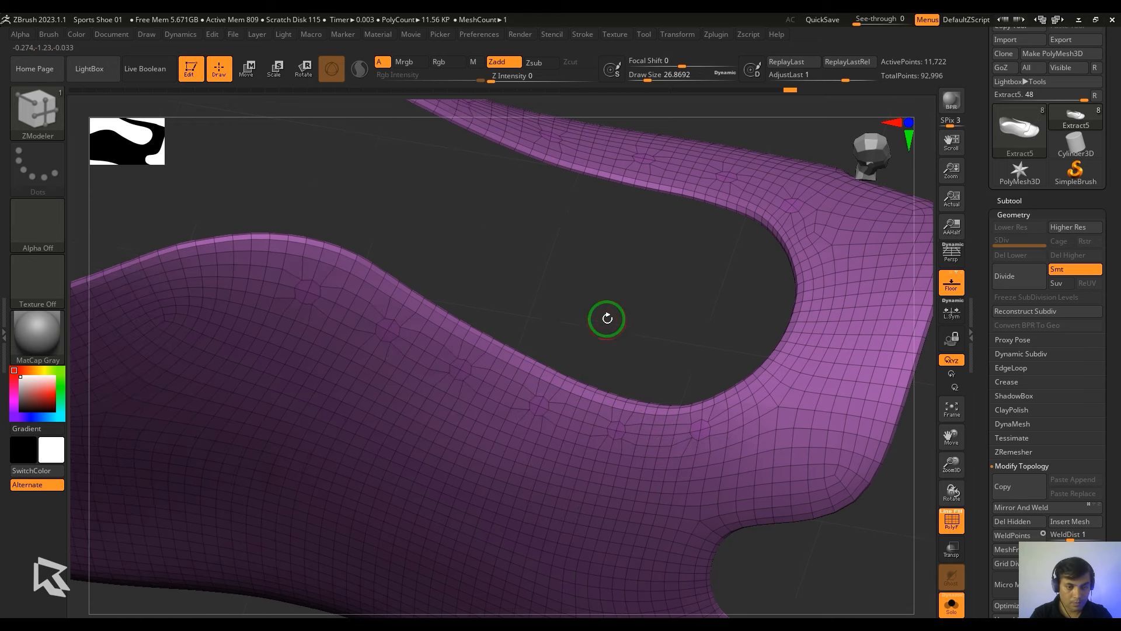
- Isolate the octagonal eyelet faces, assign them their own polygroup, and restore the visibility of the whole upper
{"action": "mouse_move", "coordinate": [607, 319]}
{"action": "right_mouse_down", "text": "ctrl"}
{"action": "mouse_move", "coordinate": [618, 235]}
{"action": "mouse_move", "coordinate": [618, 303]}
{"action": "mouse_move", "coordinate": [426, 328]}
{"action": "mouse_move", "coordinate": [506, 277]}
{"action": "mouse_move", "coordinate": [571, 353]}
{"action": "mouse_move", "coordinate": [535, 426]}
{"action": "right_mouse_up", "text": "ctrl"}
{"action": "left_click", "coordinate": [530, 549], "text": "ctrl+shift"}
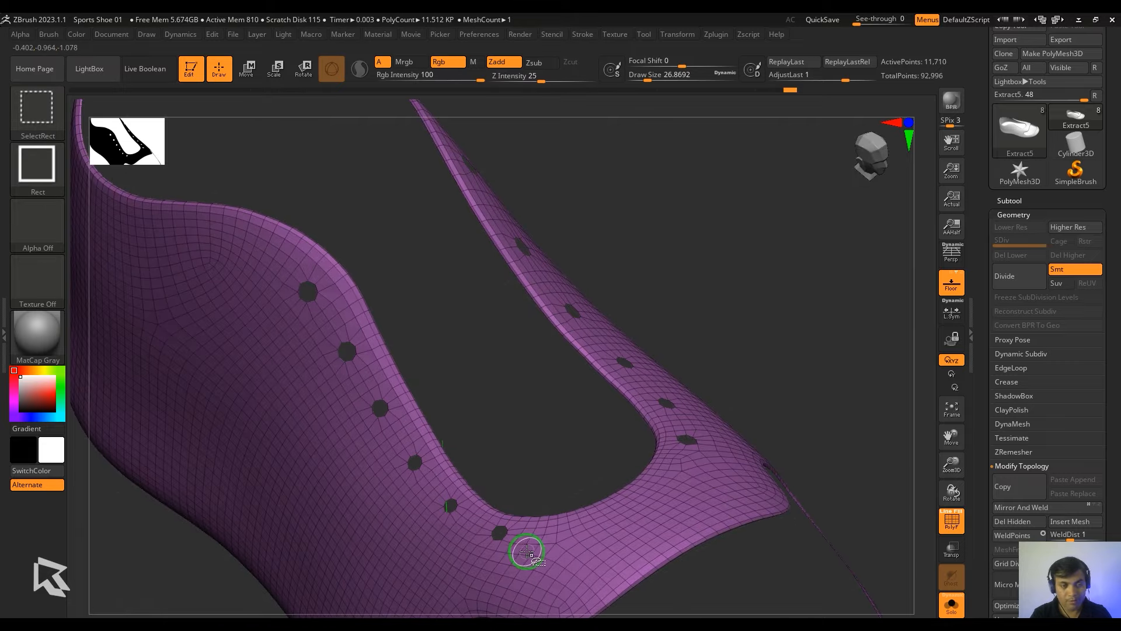
{"action": "left_click_drag", "start_coordinate": [717, 367], "coordinate": [753, 328], "text": "ctrl+shift"}
{"action": "key", "text": "ctrl+w"}
{"action": "left_click", "coordinate": [754, 321], "text": "ctrl+shift"}
{"action": "right_click_drag", "start_coordinate": [753, 322], "coordinate": [784, 608]}
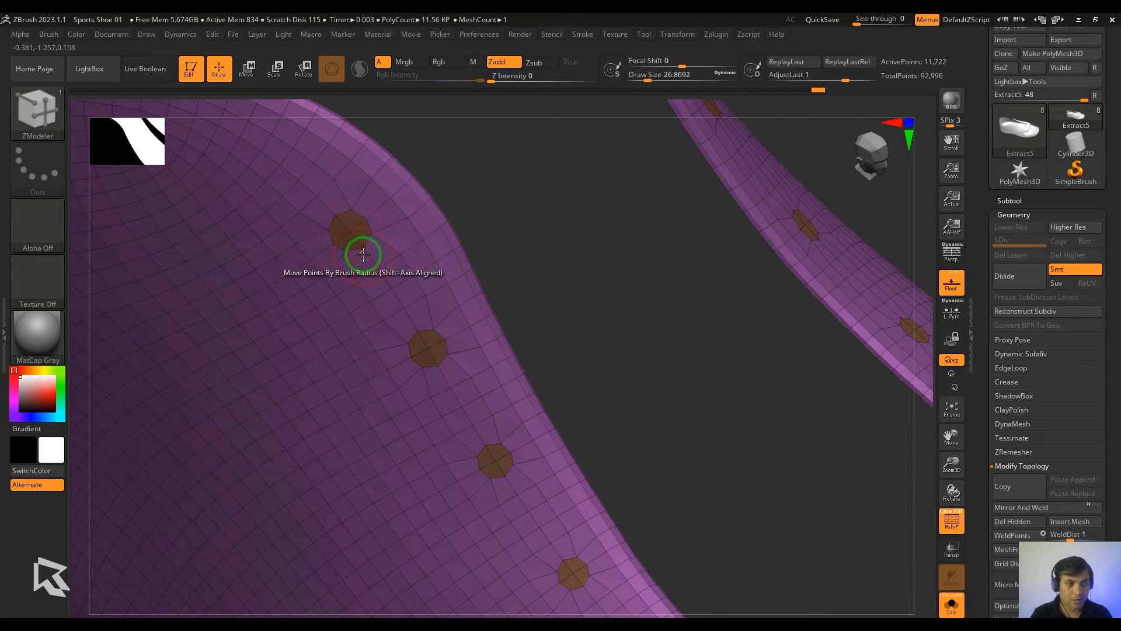
- Set the polygon action to Extrude with the Polygroup All target and extrude all eyelet faces inward
{"action": "key", "text": "space"}
{"action": "left_click", "coordinate": [200, 234]}
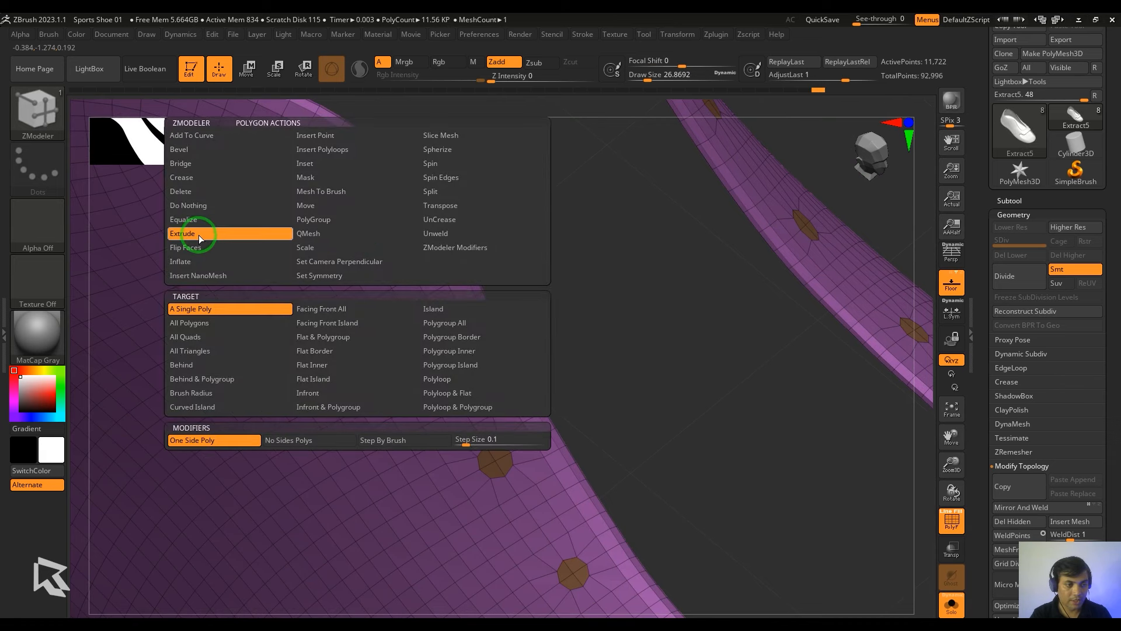
{"action": "left_click", "coordinate": [445, 323]}
{"action": "right_click_drag", "start_coordinate": [443, 348], "coordinate": [483, 346], "text": "ctrl"}
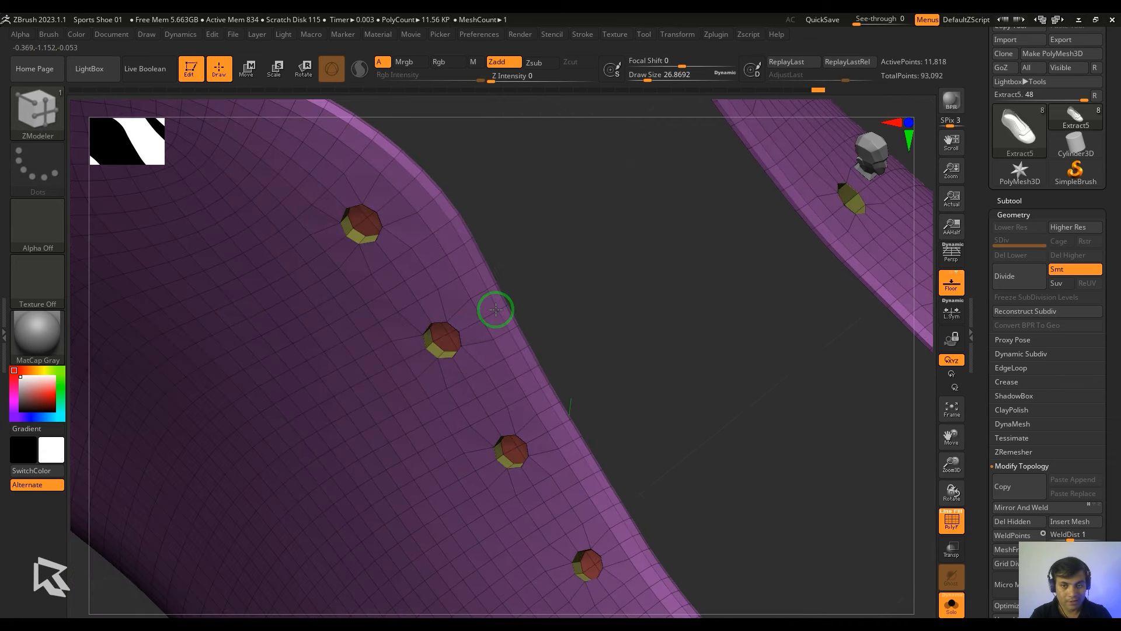
{"action": "left_click_drag", "start_coordinate": [538, 326], "coordinate": [570, 328]}
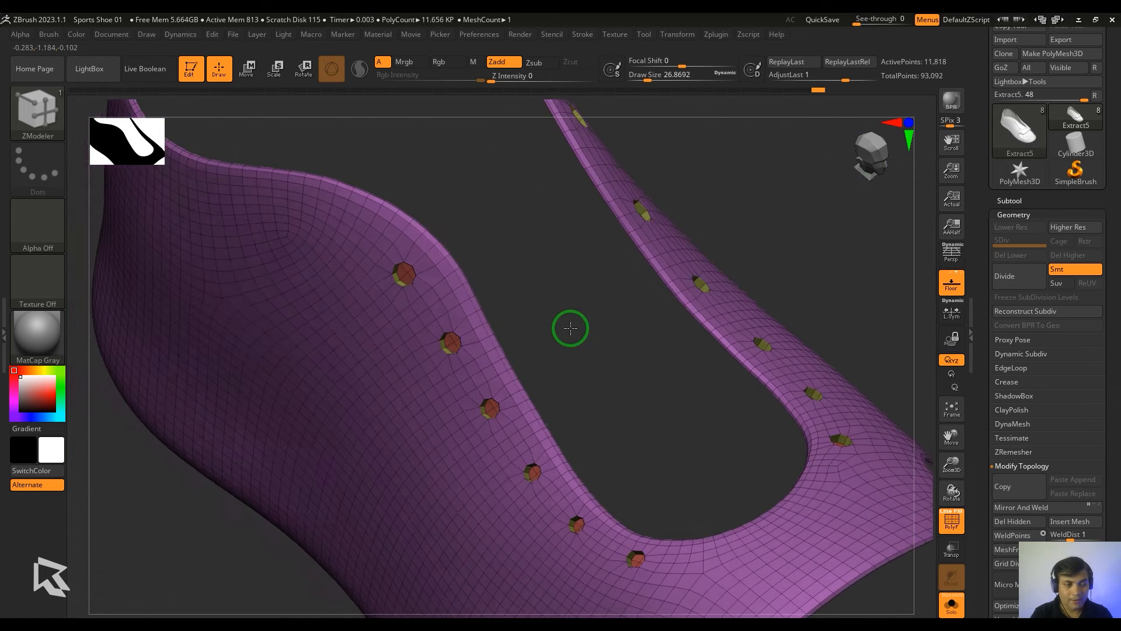
- Rework the inward eyelet extrusion so that each hole wall has narrow polygon bands near its outer rim
{"action": "right_click_drag", "start_coordinate": [571, 329], "coordinate": [636, 441], "text": "ctrl"}
{"action": "right_click_drag", "start_coordinate": [593, 255], "coordinate": [648, 465], "text": "alt"}
{"action": "key", "text": "ctrl+z"}
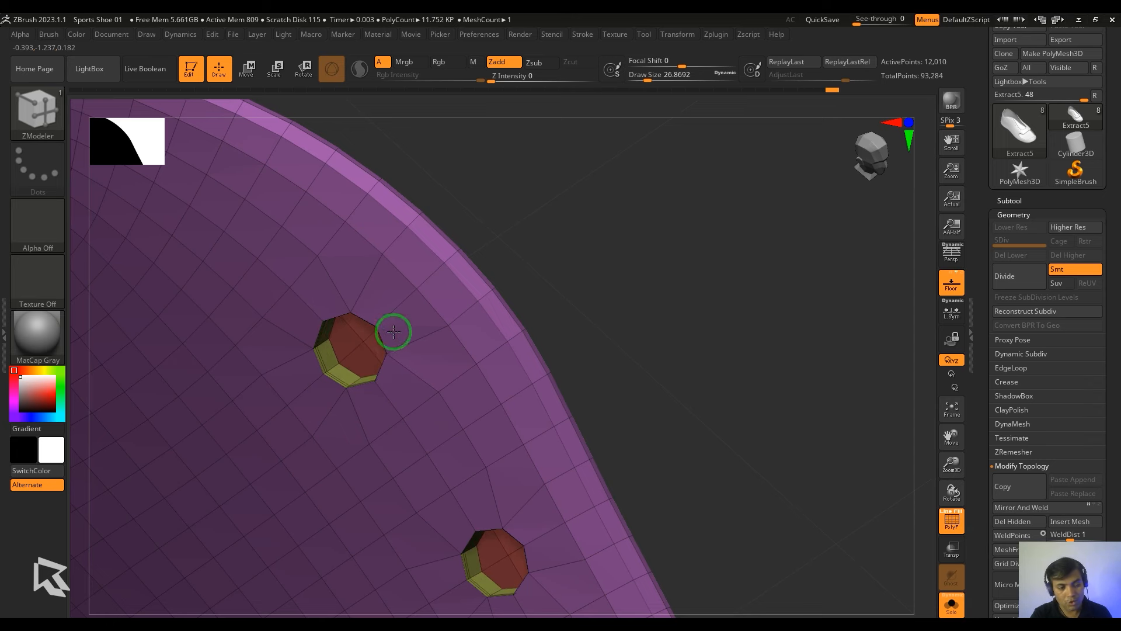
{"action": "left_click_drag", "start_coordinate": [664, 393], "coordinate": [501, 403]}
{"action": "right_click_drag", "start_coordinate": [501, 403], "coordinate": [639, 568], "text": "ctrl"}
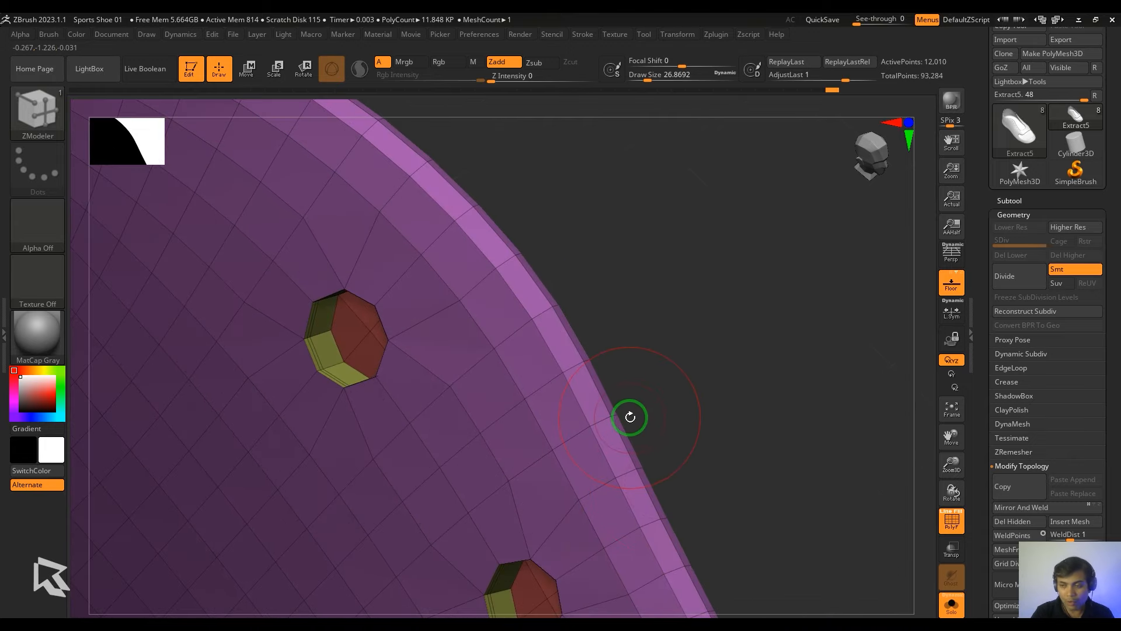
- Duplicate the Extract5 subtool containing the perforated shoe upper
{"action": "right_click_drag", "start_coordinate": [663, 418], "coordinate": [762, 263], "text": "ctrl"}
{"action": "left_click_drag", "start_coordinate": [901, 240], "coordinate": [744, 375]}
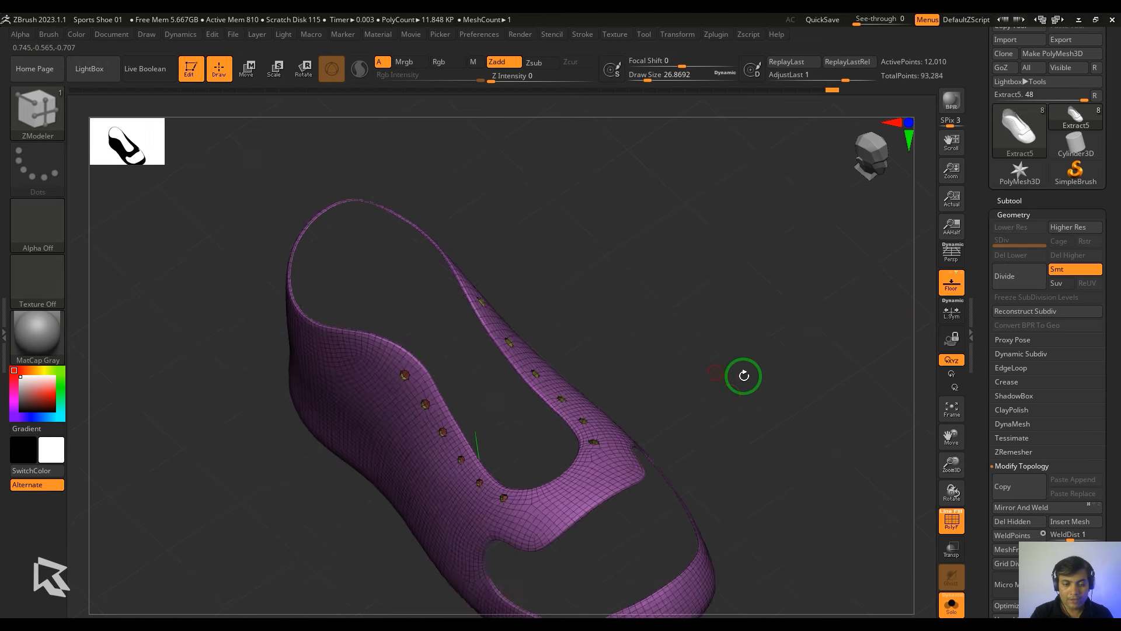
{"action": "left_click", "coordinate": [1011, 200]}
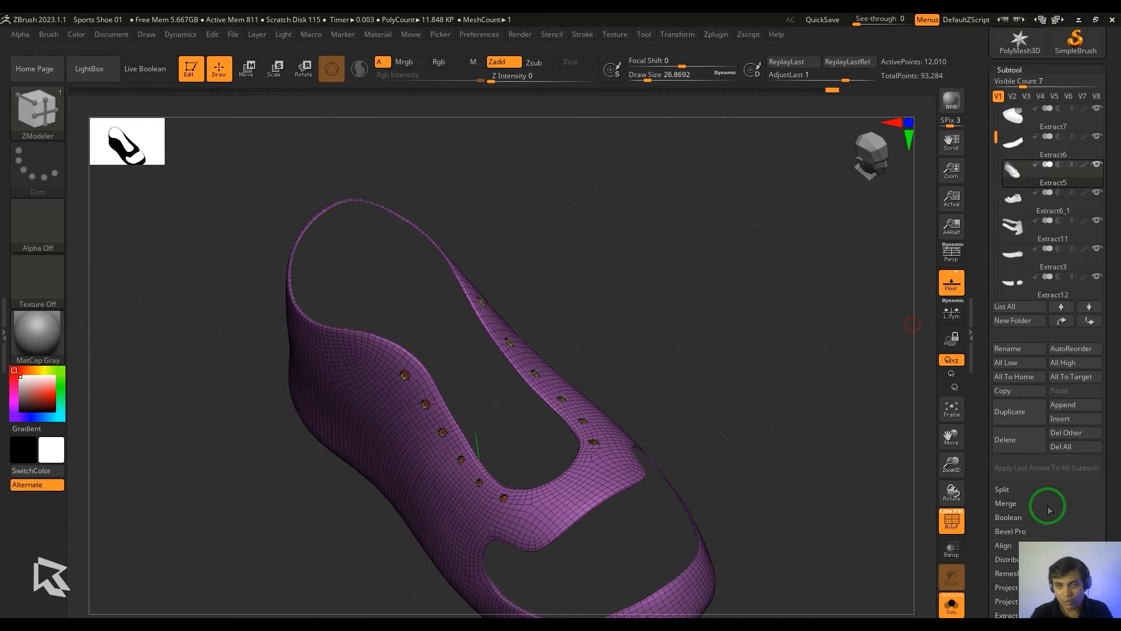
{"action": "left_click", "coordinate": [1011, 412]}
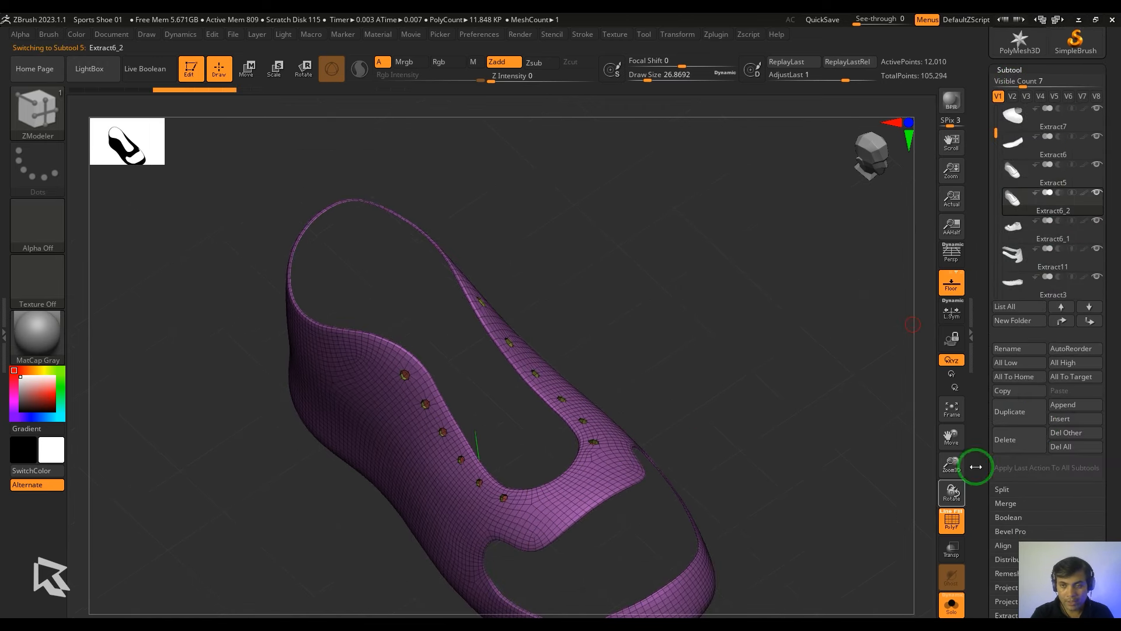
{"action": "left_click_drag", "start_coordinate": [716, 388], "coordinate": [633, 450], "text": "alt"}
{"action": "key", "text": "w"}
{"action": "key", "text": "q"}
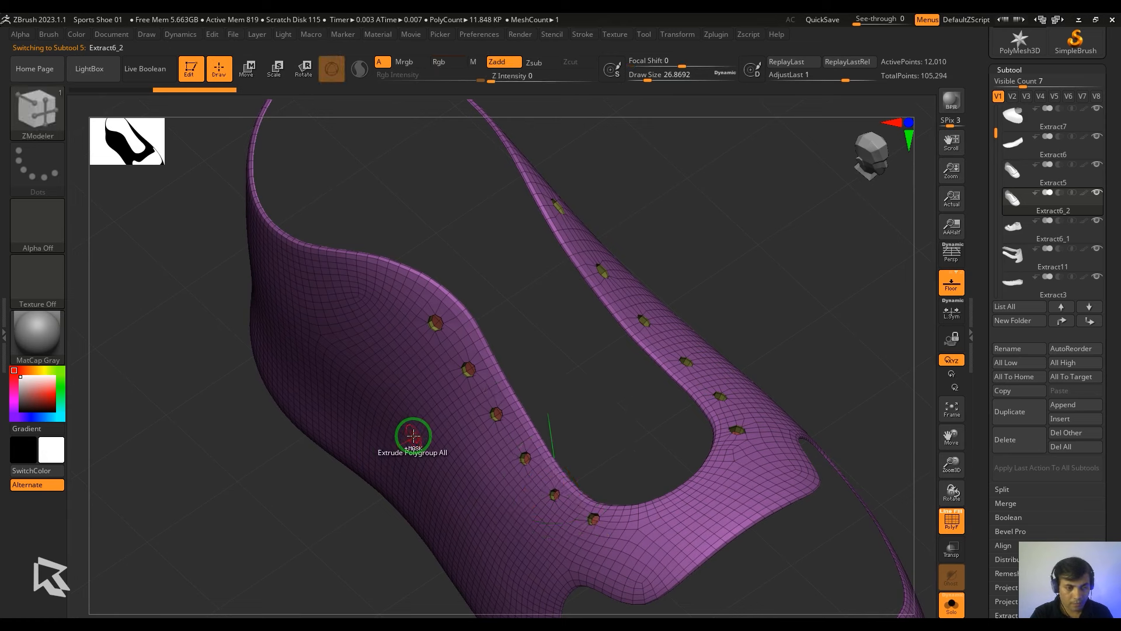
- Isolate the eyelet wall polygons in the duplicated subtool and delete all hidden geometry
{"action": "left_click", "coordinate": [463, 440], "text": "ctrl+shift"}
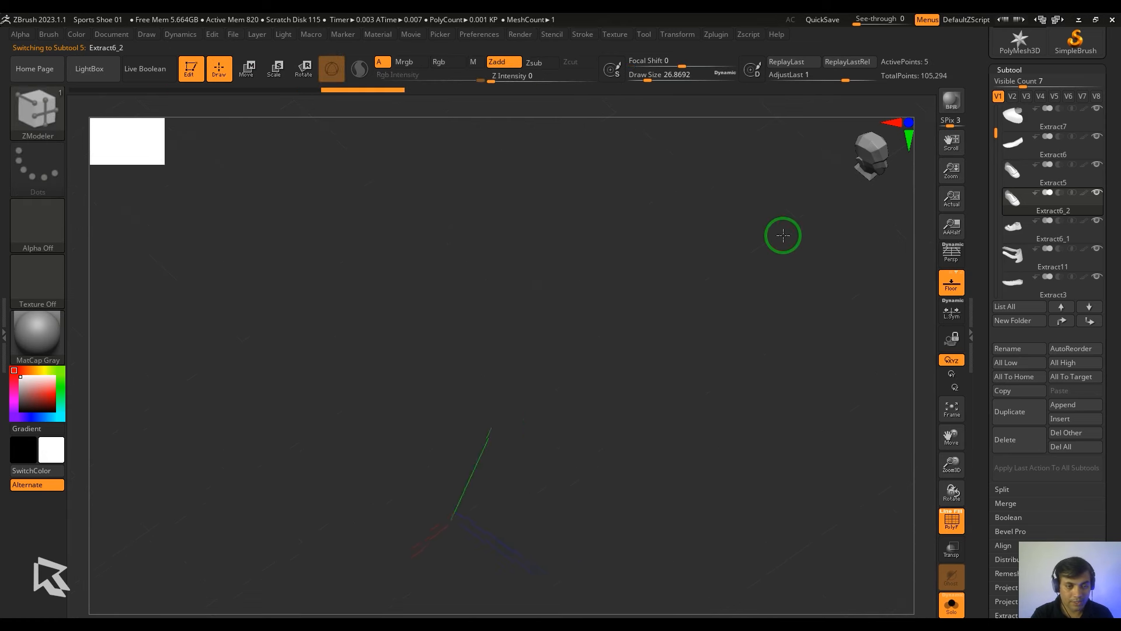
{"action": "left_click", "coordinate": [538, 448], "text": "ctrl+shift"}
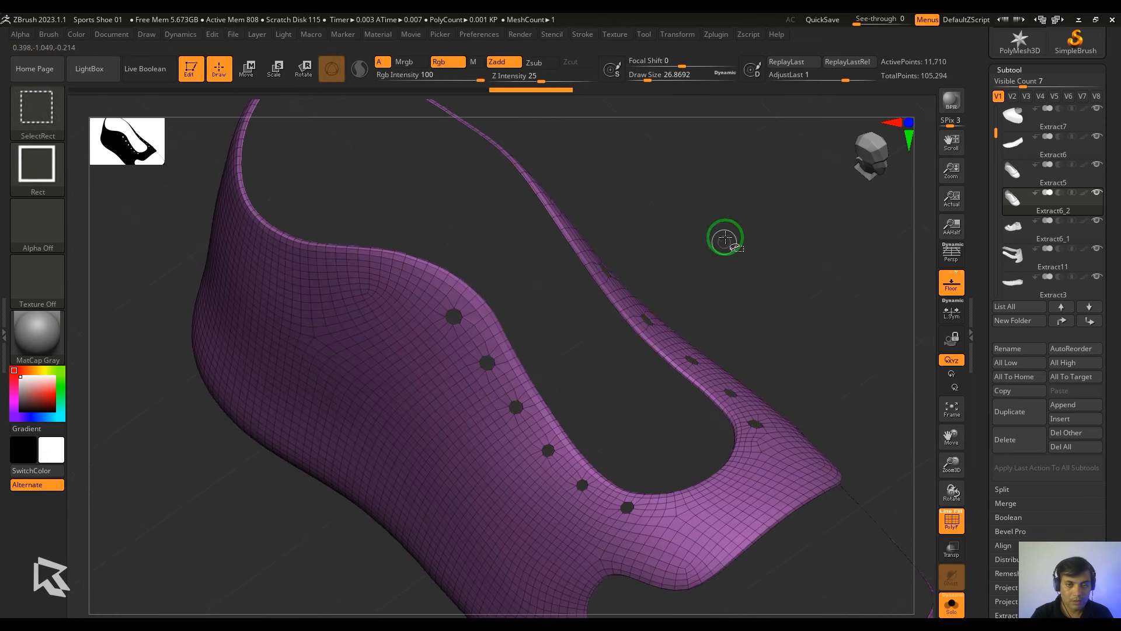
{"action": "left_click_drag", "start_coordinate": [725, 239], "coordinate": [776, 318], "text": "ctrl+shift"}
{"action": "right_click_drag", "start_coordinate": [588, 375], "coordinate": [622, 457], "text": "ctrl"}
{"action": "mouse_move", "coordinate": [414, 172]}
{"action": "right_mouse_down", "text": "alt"}
{"action": "mouse_move", "coordinate": [434, 255]}
{"action": "mouse_move", "coordinate": [618, 315]}
{"action": "mouse_move", "coordinate": [569, 284]}
{"action": "right_mouse_up", "text": "alt"}
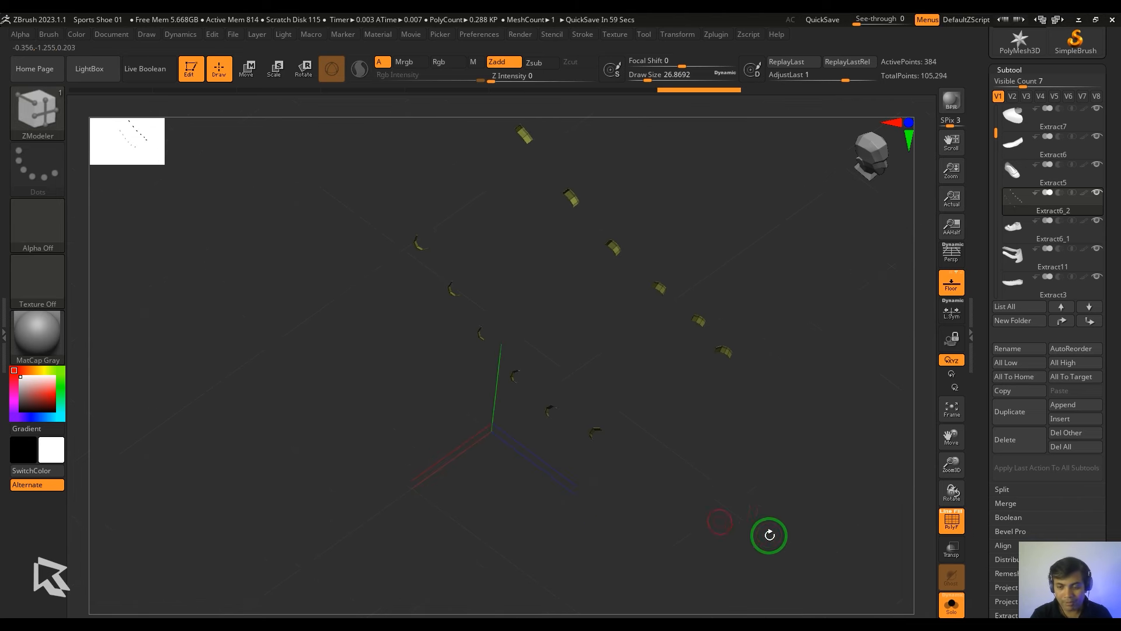
{"action": "left_click_drag", "start_coordinate": [1109, 535], "coordinate": [1048, 386]}
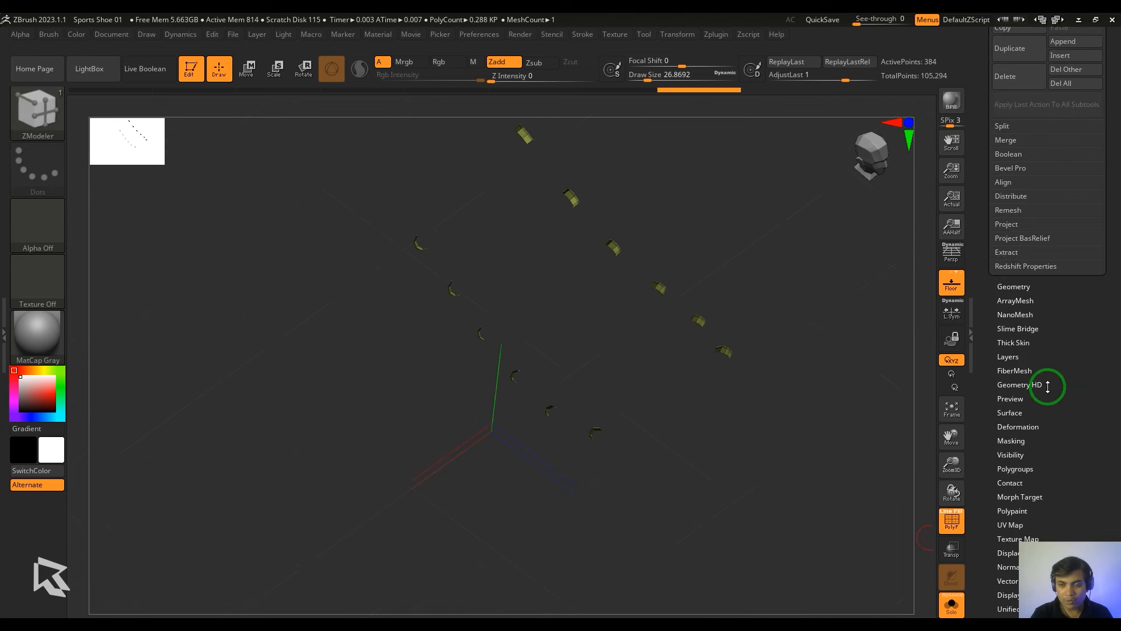
{"action": "left_click", "coordinate": [1037, 283]}
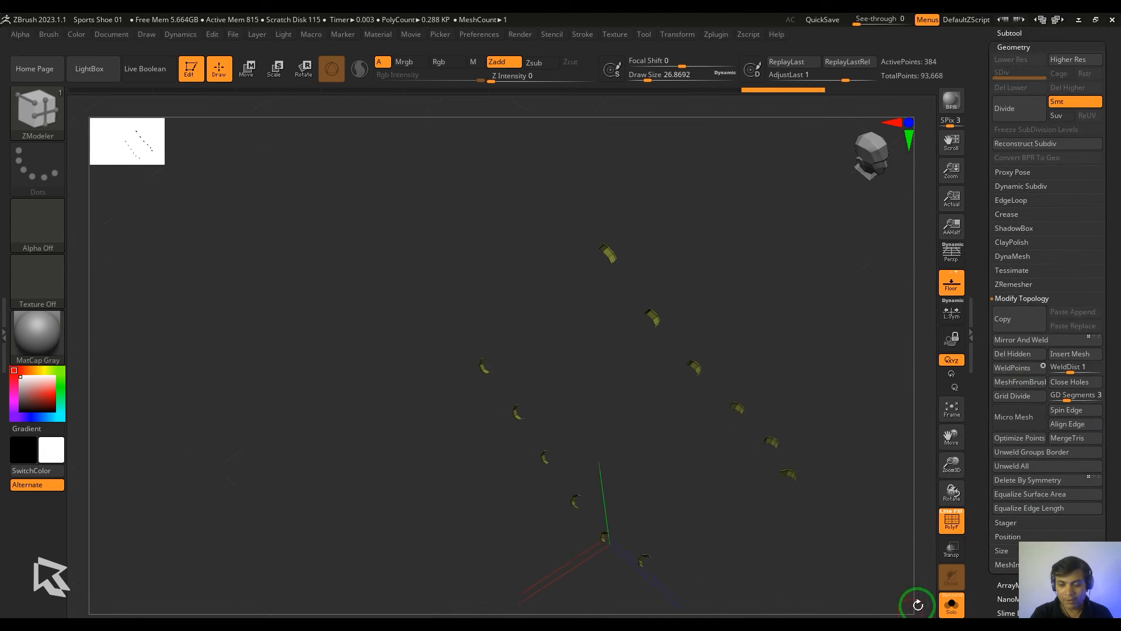
- Show all shoe parts again and reduce the draw size to about 3.67 for working on a single eyelet wall
{"action": "left_click", "coordinate": [952, 605]}
{"action": "left_click_drag", "start_coordinate": [1101, 213], "coordinate": [1101, 367]}
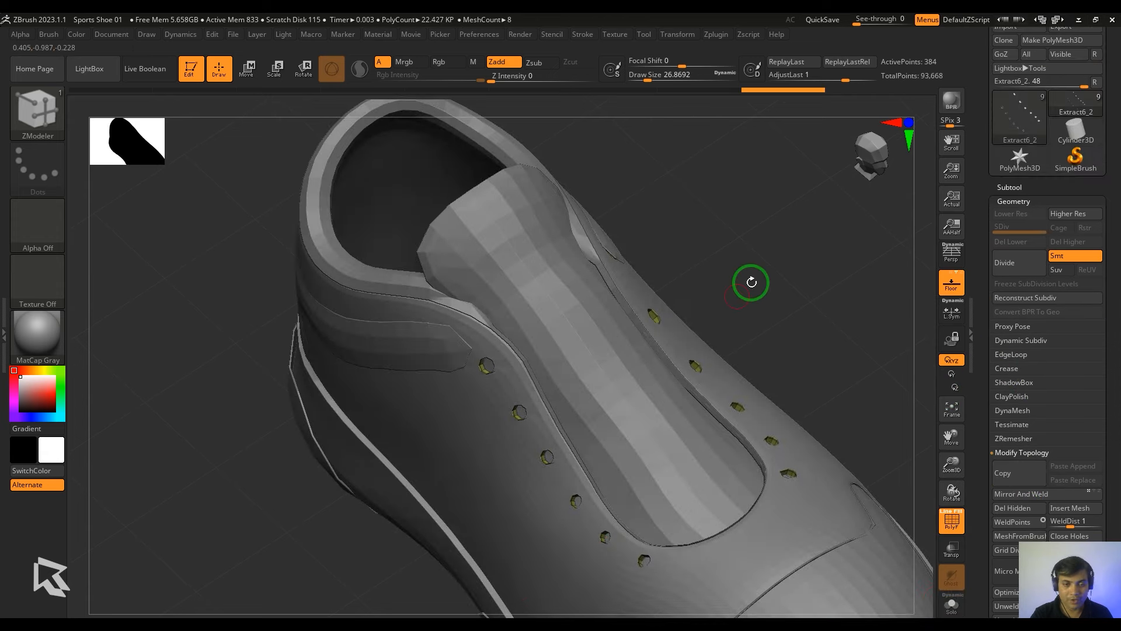
{"action": "left_click_drag", "start_coordinate": [752, 282], "coordinate": [836, 552], "text": "alt"}
{"action": "mouse_move", "coordinate": [929, 521]}
{"action": "left_mouse_down"}
{"action": "mouse_move", "coordinate": [895, 543]}
{"action": "mouse_move", "coordinate": [817, 540]}
{"action": "left_mouse_up"}
{"action": "left_click_drag", "start_coordinate": [368, 513], "coordinate": [409, 593], "text": "alt"}
{"action": "key", "text": "s"}
{"action": "left_click_drag", "start_coordinate": [620, 405], "coordinate": [606, 406]}
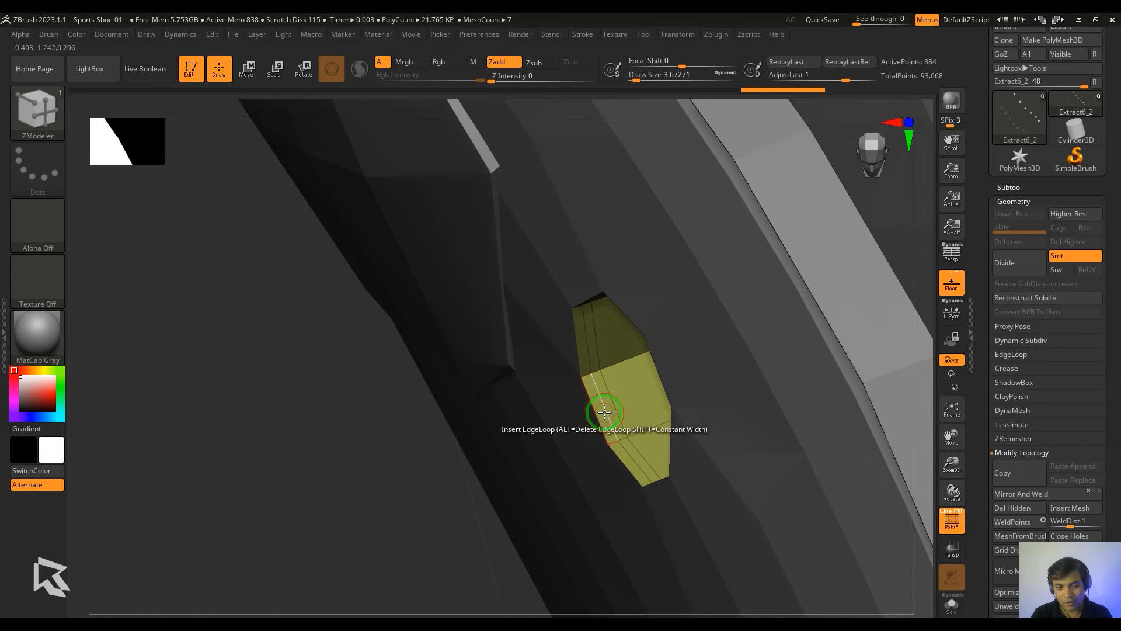
- Set the edge action to Delete Edge and the polygon action to Delete with the Polyloop target
{"action": "left_click_drag", "start_coordinate": [498, 442], "coordinate": [408, 491]}
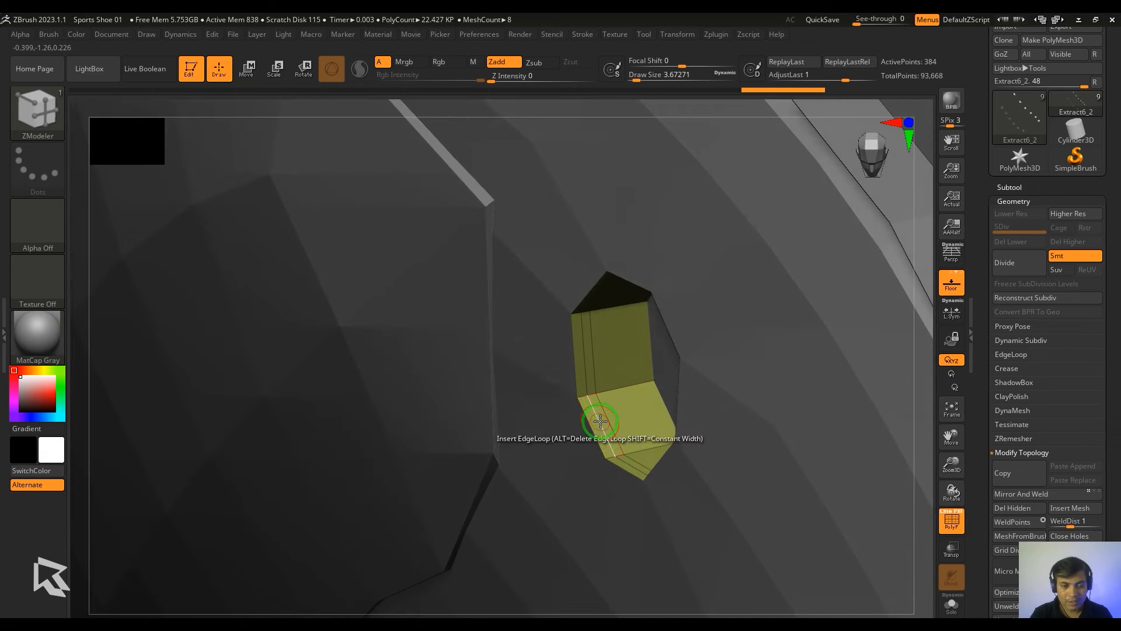
{"action": "key", "text": "space"}
{"action": "key", "text": "space"}
{"action": "left_click", "coordinate": [471, 335]}
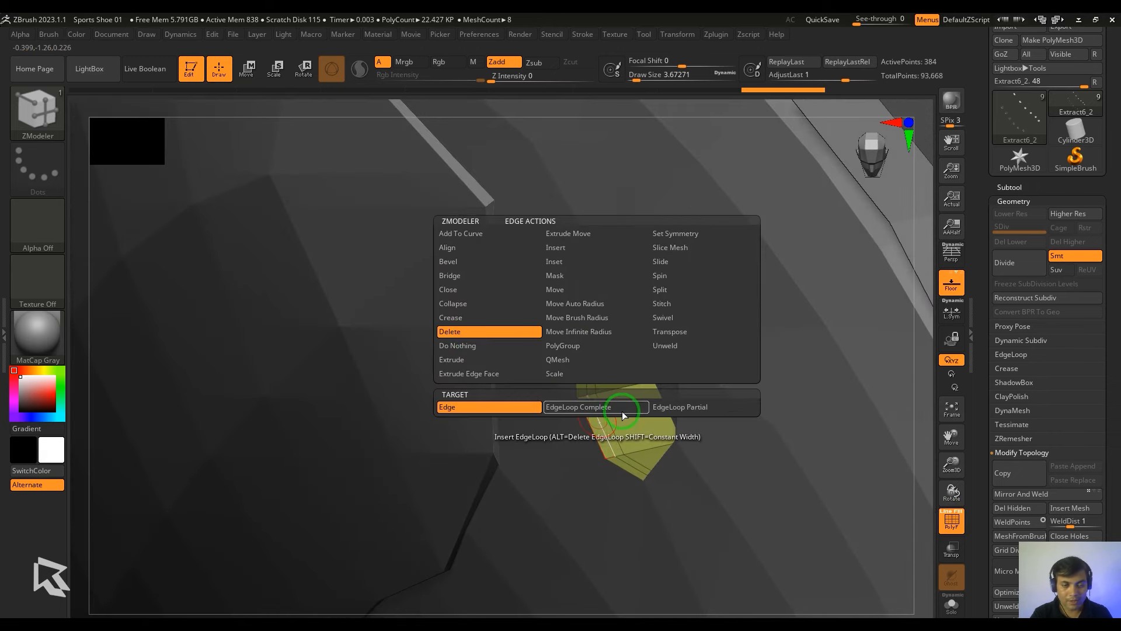
{"action": "key", "text": "space"}
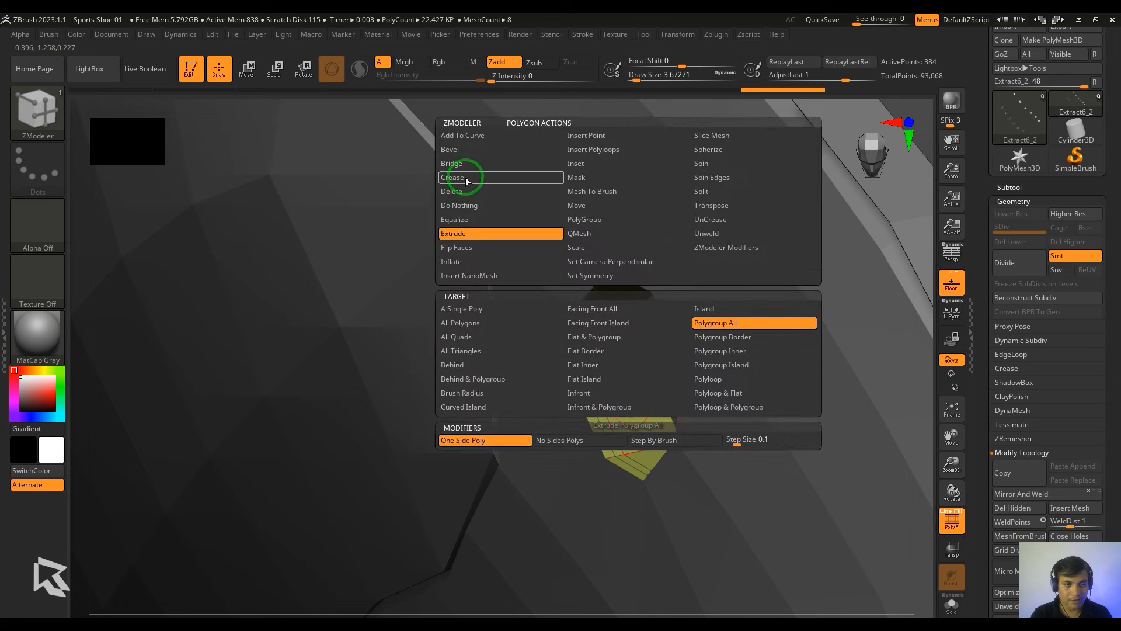
{"action": "left_click", "coordinate": [467, 192]}
{"action": "left_click", "coordinate": [708, 378]}
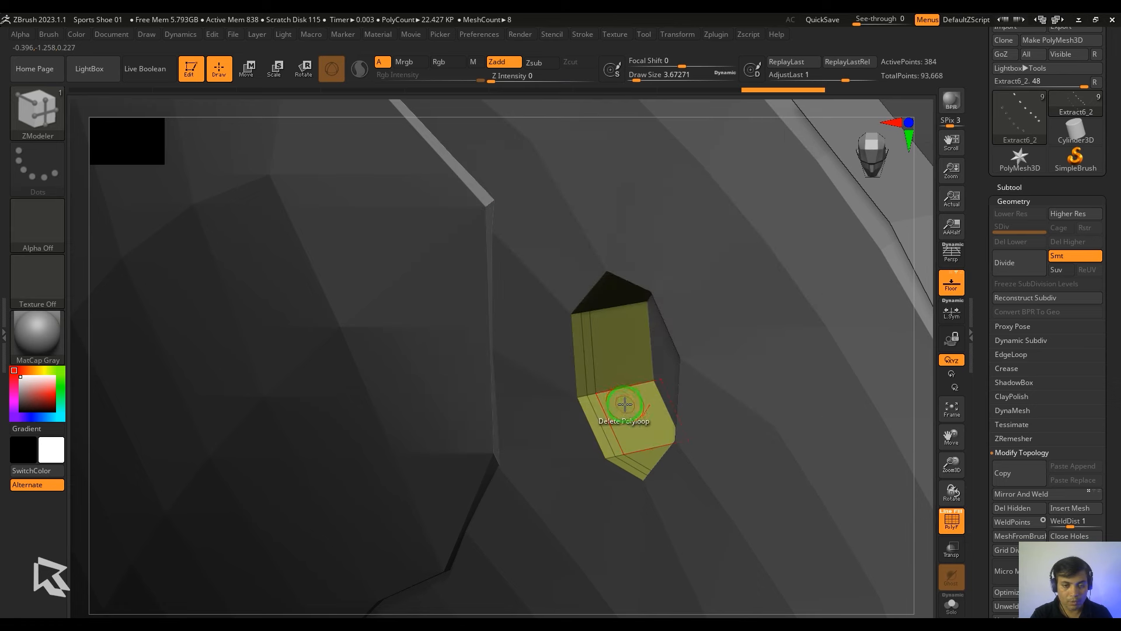
- Delete the wide inner polyloop of the eyelet walls one after another, keeping only the narrow outer bands
{"action": "left_click_drag", "start_coordinate": [929, 566], "coordinate": [728, 126], "text": "alt"}
{"action": "left_click", "coordinate": [757, 462]}
{"action": "left_click_drag", "start_coordinate": [917, 520], "coordinate": [864, 374], "text": "alt"}
{"action": "left_click", "coordinate": [719, 330]}
{"action": "left_click_drag", "start_coordinate": [563, 548], "coordinate": [645, 313]}
{"action": "left_click", "coordinate": [788, 431]}
{"action": "left_click", "coordinate": [855, 404]}
{"action": "left_click_drag", "start_coordinate": [921, 480], "coordinate": [654, 372], "text": "alt"}
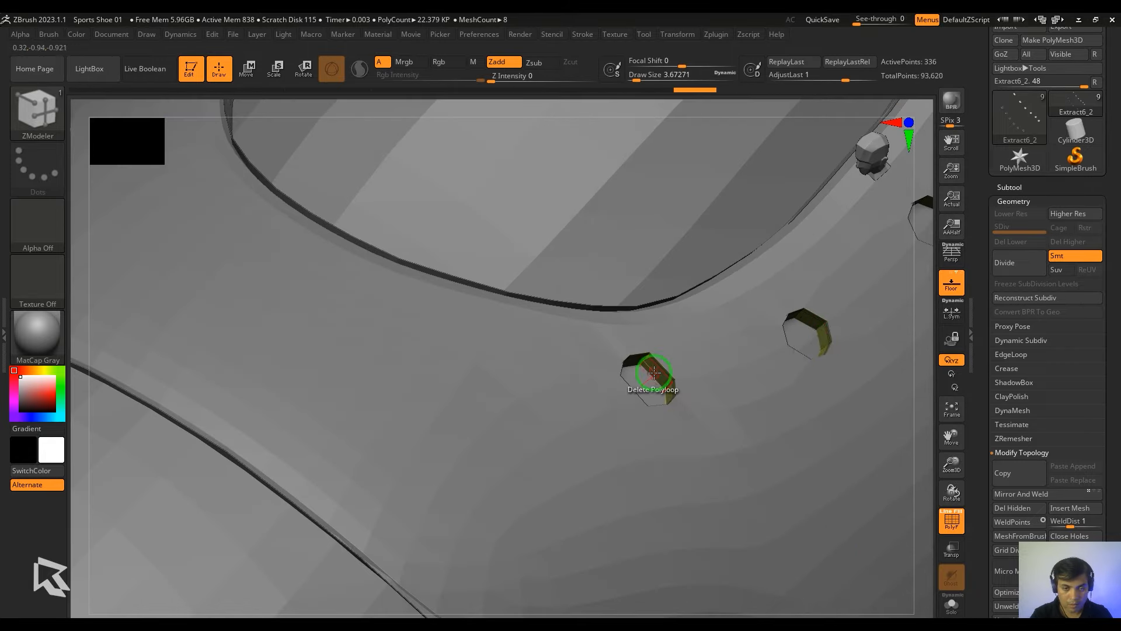
{"action": "left_click_drag", "start_coordinate": [927, 293], "coordinate": [765, 499], "text": "alt"}
{"action": "left_click", "coordinate": [841, 313]}
{"action": "left_click_drag", "start_coordinate": [926, 315], "coordinate": [800, 339], "text": "alt"}
{"action": "left_click", "coordinate": [672, 371]}
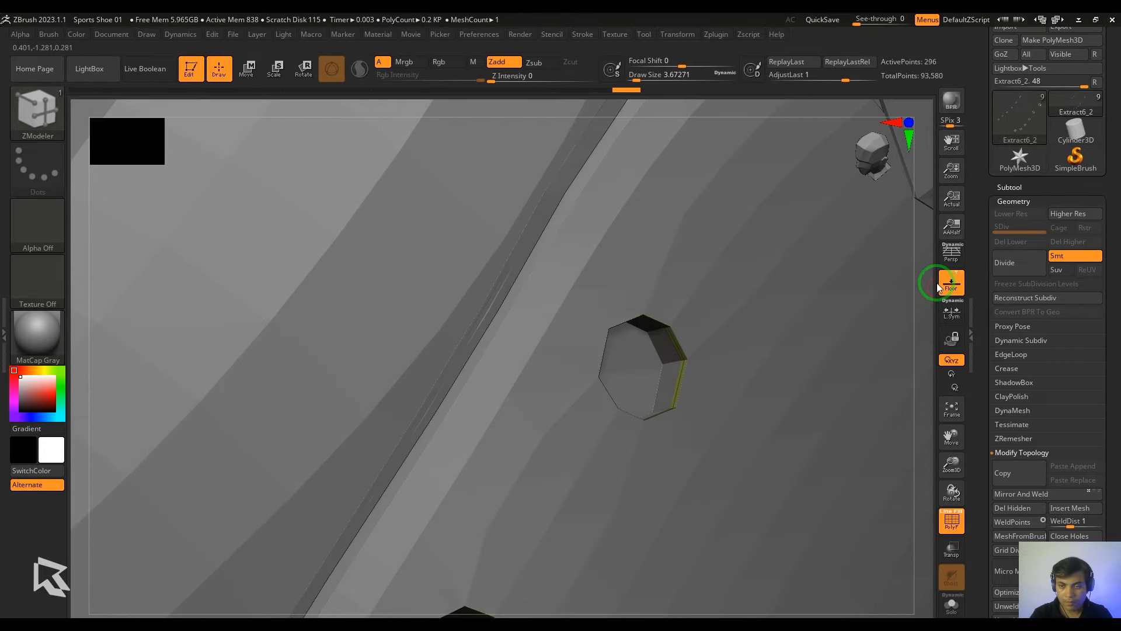
- Hide the Extract11 subtool and delete the wide inner polyloops of the remaining eyelets it covered
{"action": "left_click_drag", "start_coordinate": [936, 286], "coordinate": [747, 444], "text": "alt"}
{"action": "left_click", "coordinate": [730, 438], "text": "alt"}
{"action": "left_click", "coordinate": [1012, 188]}
{"action": "left_click", "coordinate": [1097, 233]}
{"action": "left_click", "coordinate": [493, 580], "text": "alt"}
{"action": "left_click_drag", "start_coordinate": [621, 608], "coordinate": [566, 310]}
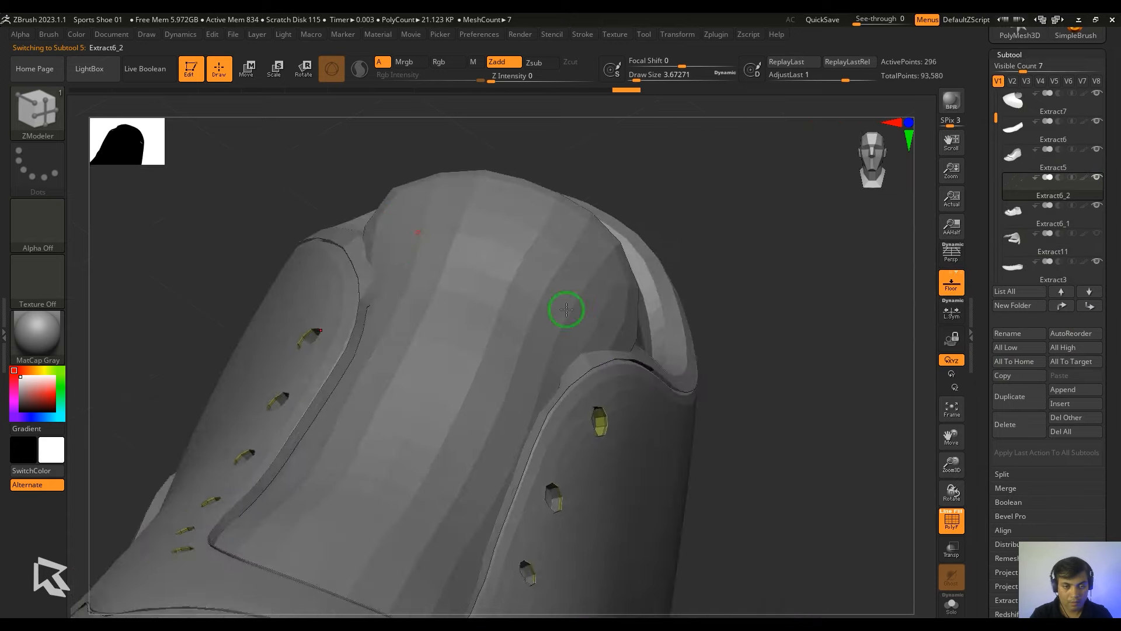
{"action": "left_click_drag", "start_coordinate": [926, 315], "coordinate": [759, 373], "text": "alt"}
{"action": "left_click", "coordinate": [575, 344]}
- Set the polygon action to Extrude with the All Polygons target and thicken all eyelet bands into solid rings
{"action": "left_click_drag", "start_coordinate": [851, 429], "coordinate": [873, 503], "text": "alt"}
{"action": "left_click_drag", "start_coordinate": [921, 461], "coordinate": [905, 444]}
{"action": "key", "text": "space"}
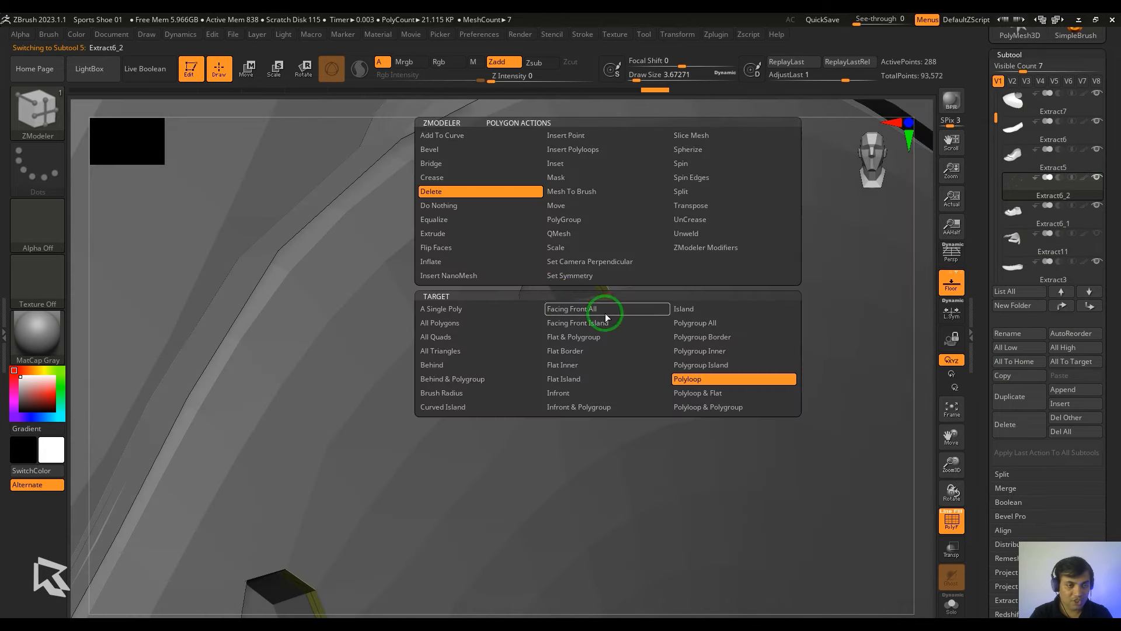
{"action": "left_click", "coordinate": [445, 234]}
{"action": "left_click", "coordinate": [459, 324]}
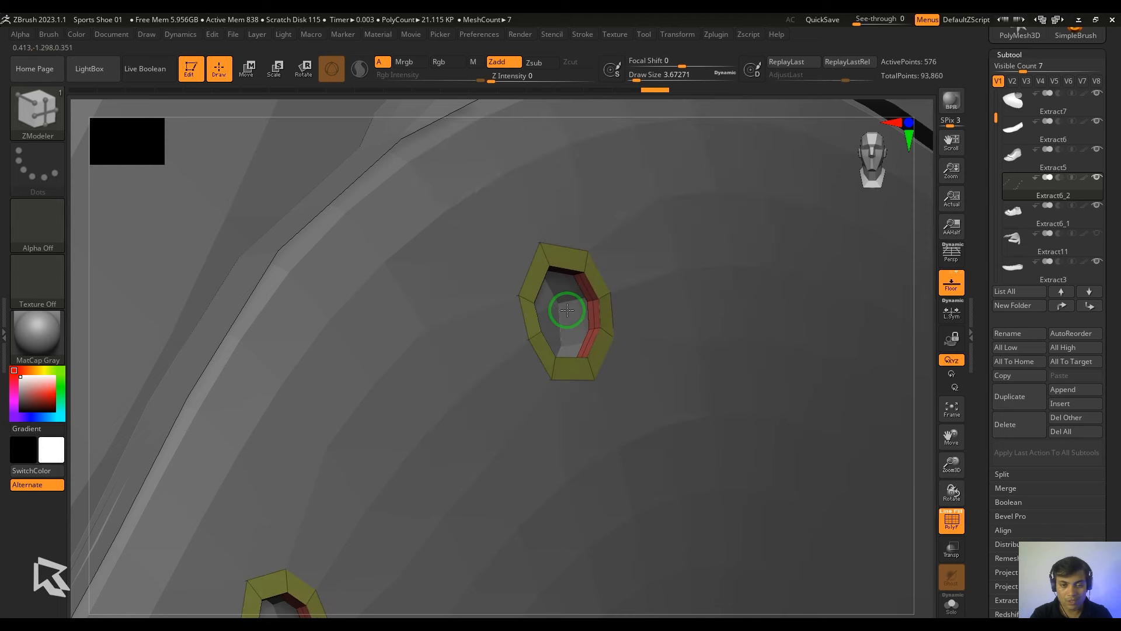
- Isolate the ring subtool, set the edge action to Transpose EdgeLoop Complete, and apply it to a ring's outer middle edge loop
{"action": "left_click_drag", "start_coordinate": [931, 466], "coordinate": [768, 305], "text": "alt"}
{"action": "left_click", "coordinate": [952, 607]}
{"action": "left_click_drag", "start_coordinate": [894, 558], "coordinate": [751, 334]}
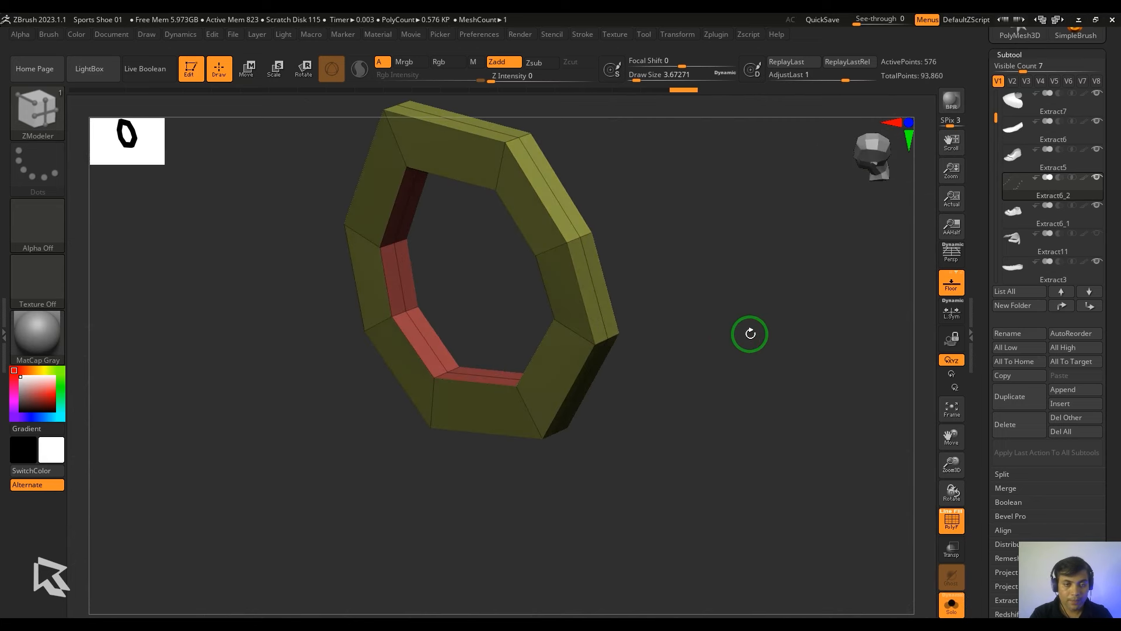
{"action": "right_click", "coordinate": [593, 286]}
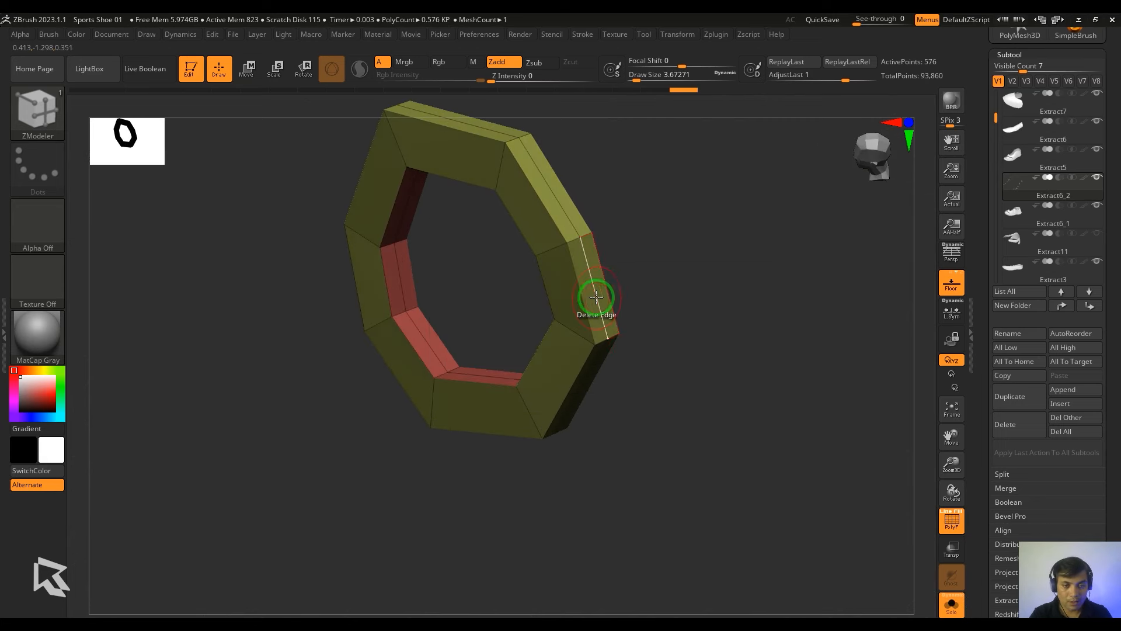
{"action": "right_click", "coordinate": [593, 295]}
{"action": "left_click", "coordinate": [669, 331]}
{"action": "left_click", "coordinate": [492, 421]}
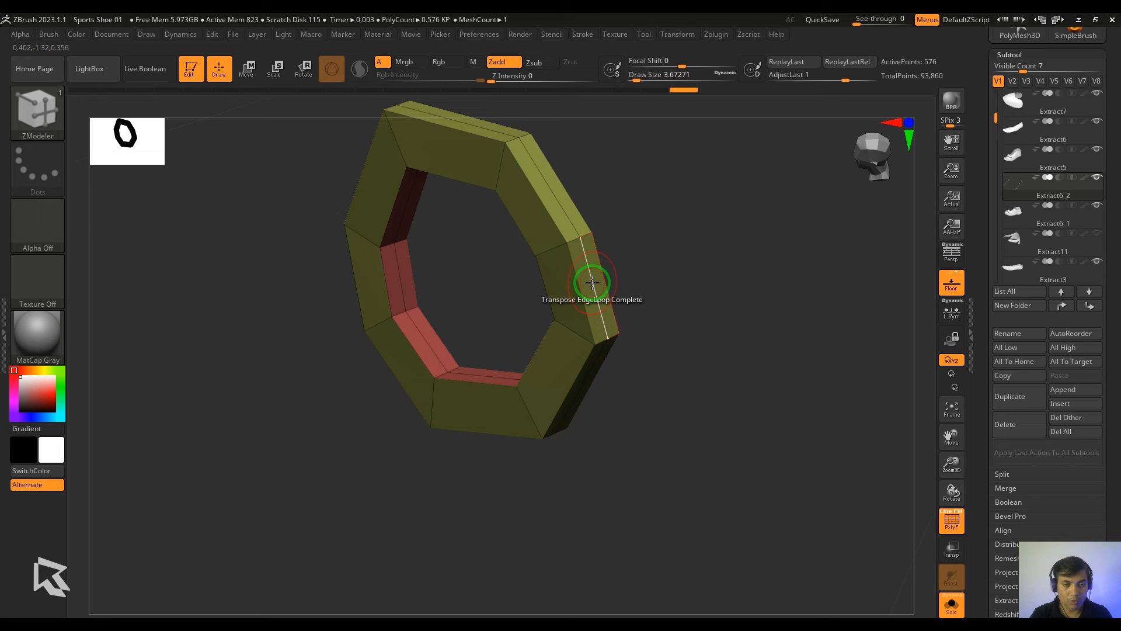
{"action": "left_click", "coordinate": [590, 280]}
{"action": "left_click_drag", "start_coordinate": [479, 269], "coordinate": [937, 462]}
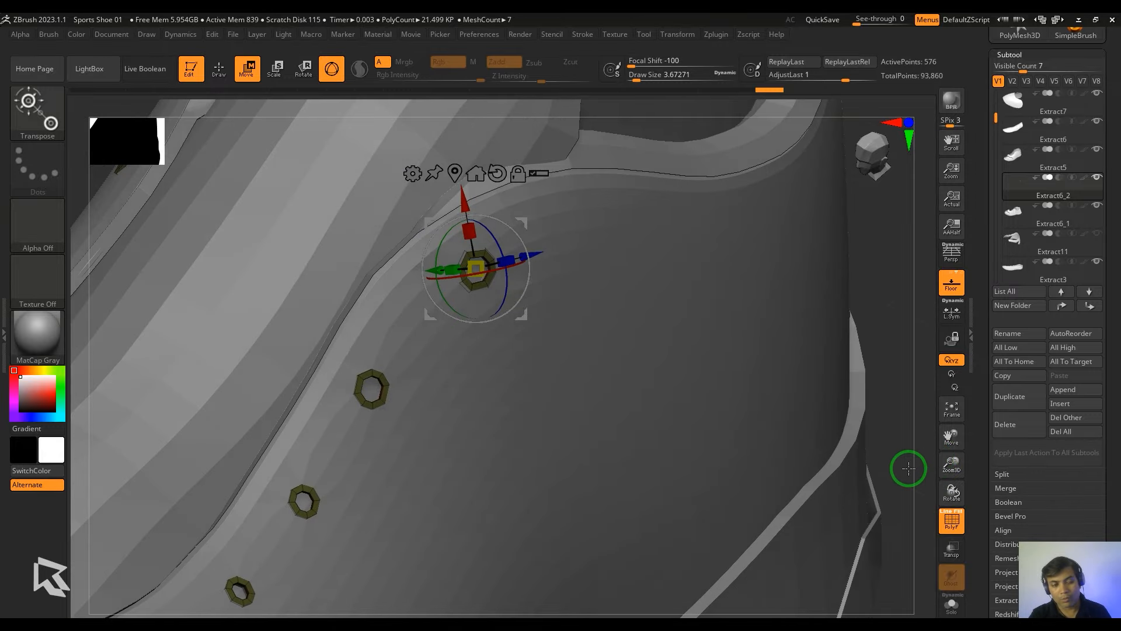
- Isolate the ring subtool, set the ZModeler polygon action to Transpose with the Polyloop target, and apply it to the enlarged eyelet ring
{"action": "mouse_move", "coordinate": [872, 329]}
{"action": "left_mouse_down", "text": "alt"}
{"action": "mouse_move", "coordinate": [914, 282]}
{"action": "mouse_move", "coordinate": [898, 337]}
{"action": "left_mouse_up", "text": "alt"}
{"action": "left_click", "coordinate": [952, 607]}
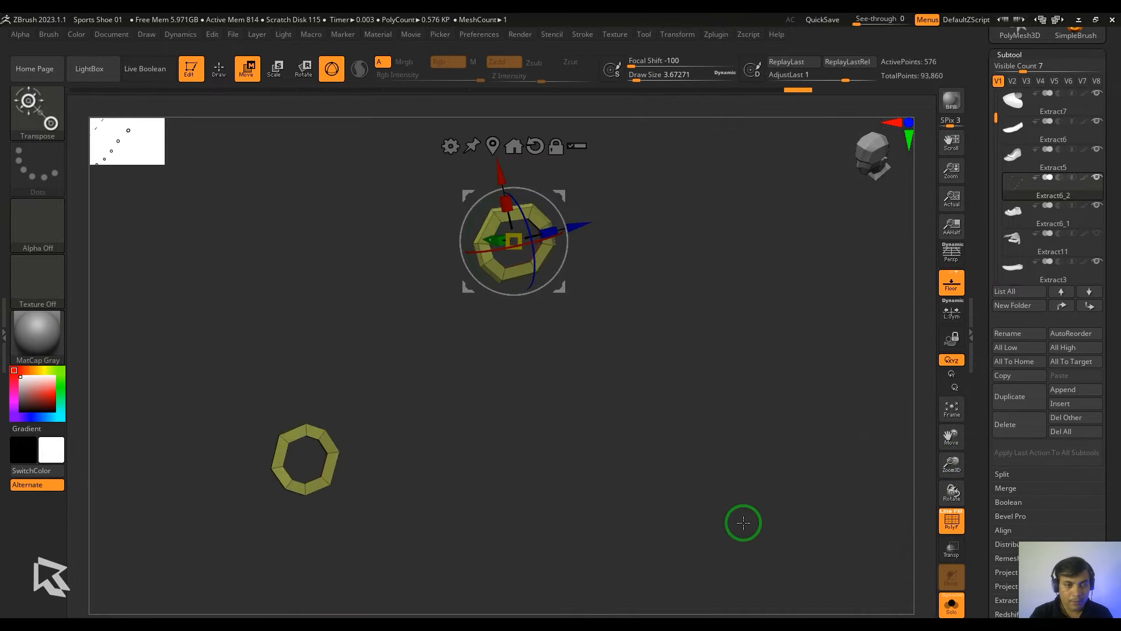
{"action": "key", "text": "b"}
{"action": "key", "text": "z"}
{"action": "key", "text": "m"}
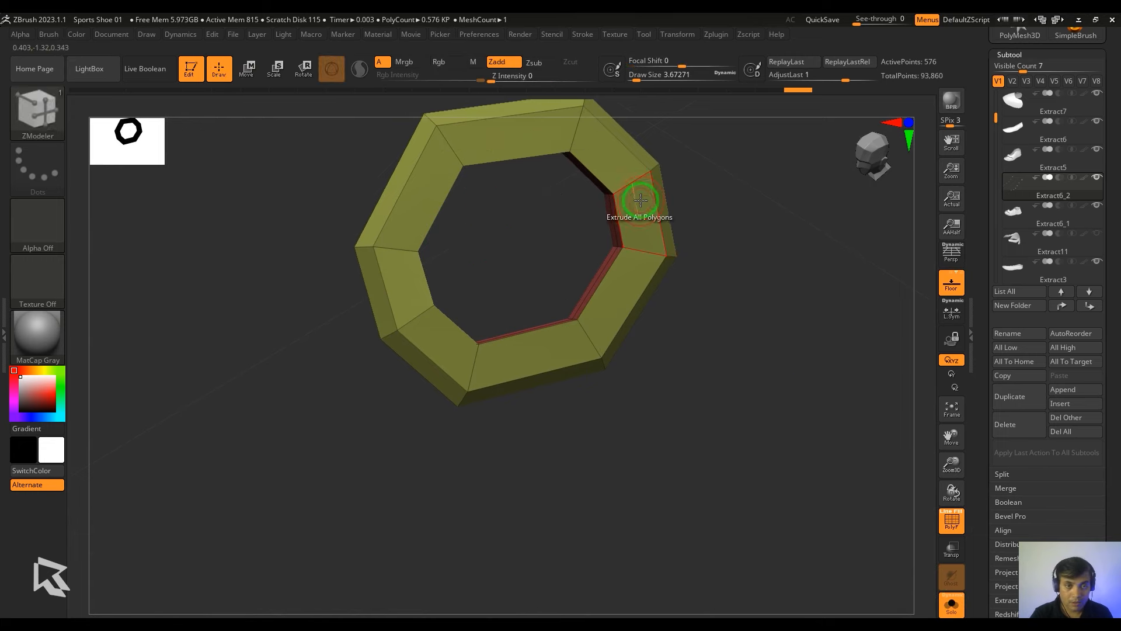
{"action": "key", "text": "space"}
{"action": "left_click", "coordinate": [732, 205]}
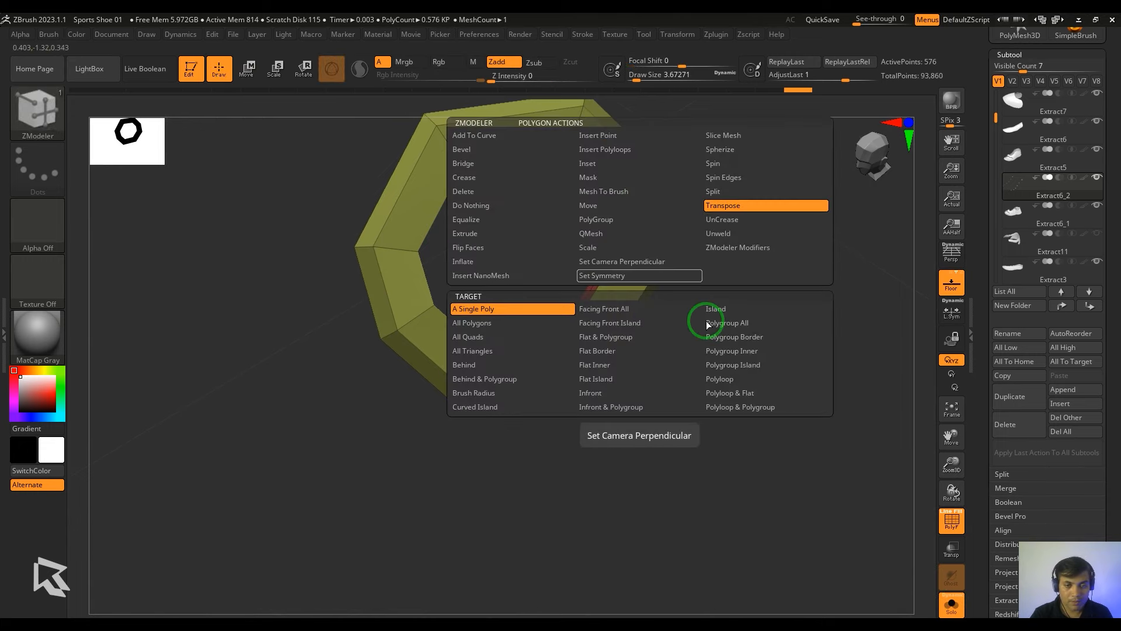
{"action": "left_click", "coordinate": [761, 385]}
{"action": "left_click", "coordinate": [633, 210]}
- Adjust the transposed polyloop of the enlarged ring and show the rest of the shoe to compare its fit
{"action": "left_click_drag", "start_coordinate": [730, 373], "coordinate": [858, 395]}
{"action": "left_click_drag", "start_coordinate": [694, 249], "coordinate": [701, 257]}
{"action": "left_click", "coordinate": [948, 604]}
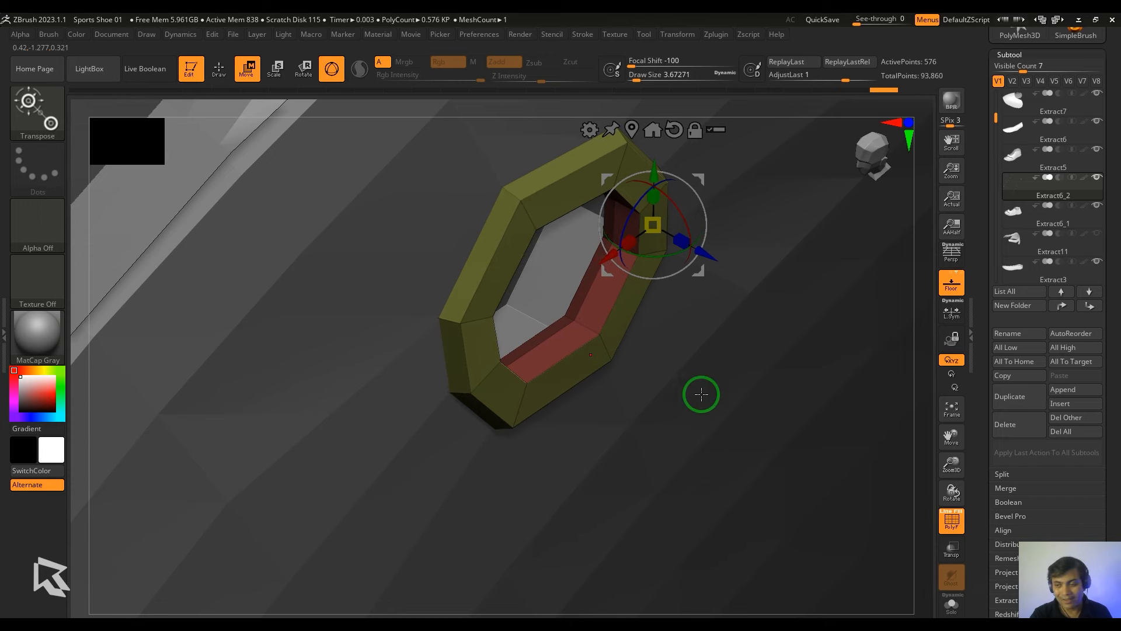
{"action": "right_click_drag", "start_coordinate": [920, 526], "coordinate": [1051, 426], "text": "ctrl"}
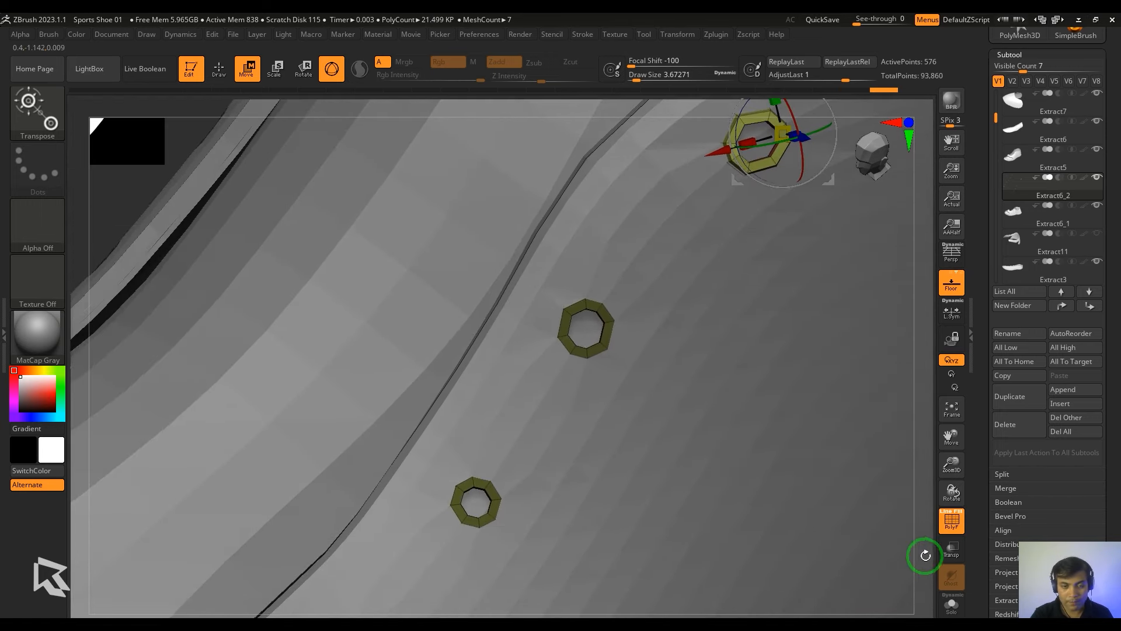
- Isolate the ring subtool again and adjust the polyloop of the next eyelet ring down the row
{"action": "left_click", "coordinate": [951, 605]}
{"action": "right_click_drag", "start_coordinate": [899, 543], "coordinate": [611, 263], "text": "ctrl"}
{"action": "left_click_drag", "start_coordinate": [559, 405], "coordinate": [610, 409]}
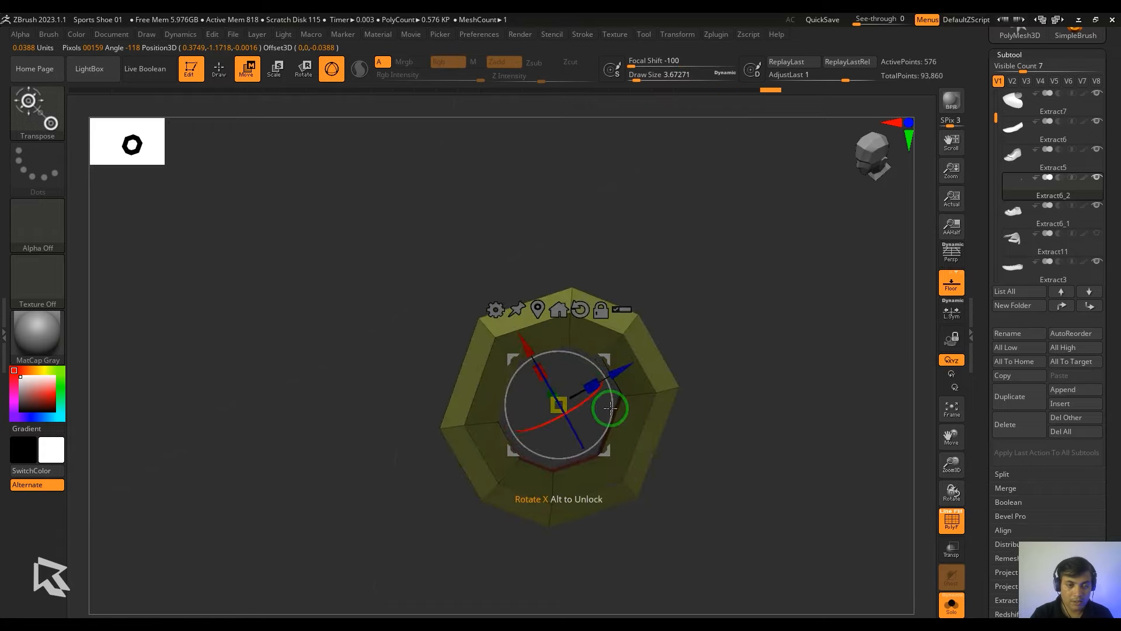
{"action": "right_click_drag", "start_coordinate": [611, 408], "coordinate": [829, 281]}
{"action": "left_click_drag", "start_coordinate": [709, 308], "coordinate": [732, 323]}
- Apply the same polyloop Transpose adjustment to further eyelet rings along the row
{"action": "key", "text": "b"}
{"action": "mouse_move", "coordinate": [732, 323]}
{"action": "right_mouse_down", "text": "ctrl"}
{"action": "mouse_move", "coordinate": [776, 395]}
{"action": "mouse_move", "coordinate": [660, 506]}
{"action": "mouse_move", "coordinate": [473, 463]}
{"action": "mouse_move", "coordinate": [753, 394]}
{"action": "mouse_move", "coordinate": [563, 313]}
{"action": "mouse_move", "coordinate": [663, 388]}
{"action": "mouse_move", "coordinate": [755, 419]}
{"action": "mouse_move", "coordinate": [795, 361]}
{"action": "mouse_move", "coordinate": [776, 518]}
{"action": "mouse_move", "coordinate": [636, 365]}
{"action": "mouse_move", "coordinate": [590, 359]}
{"action": "right_mouse_up", "text": "ctrl"}
{"action": "key", "text": "q"}
{"action": "key", "text": "w"}
{"action": "left_click_drag", "start_coordinate": [455, 341], "coordinate": [480, 350]}
{"action": "key", "text": "q"}
{"action": "mouse_move", "coordinate": [480, 350]}
{"action": "right_mouse_down"}
{"action": "mouse_move", "coordinate": [668, 463]}
{"action": "mouse_move", "coordinate": [751, 262]}
{"action": "mouse_move", "coordinate": [646, 475]}
{"action": "mouse_move", "coordinate": [666, 321]}
{"action": "mouse_move", "coordinate": [745, 414]}
{"action": "right_mouse_up"}
{"action": "key", "text": "w"}
{"action": "key", "text": "q"}
{"action": "key", "text": "w"}
{"action": "key", "text": "q"}
{"action": "right_click_drag", "start_coordinate": [272, 350], "coordinate": [401, 108], "text": "ctrl"}
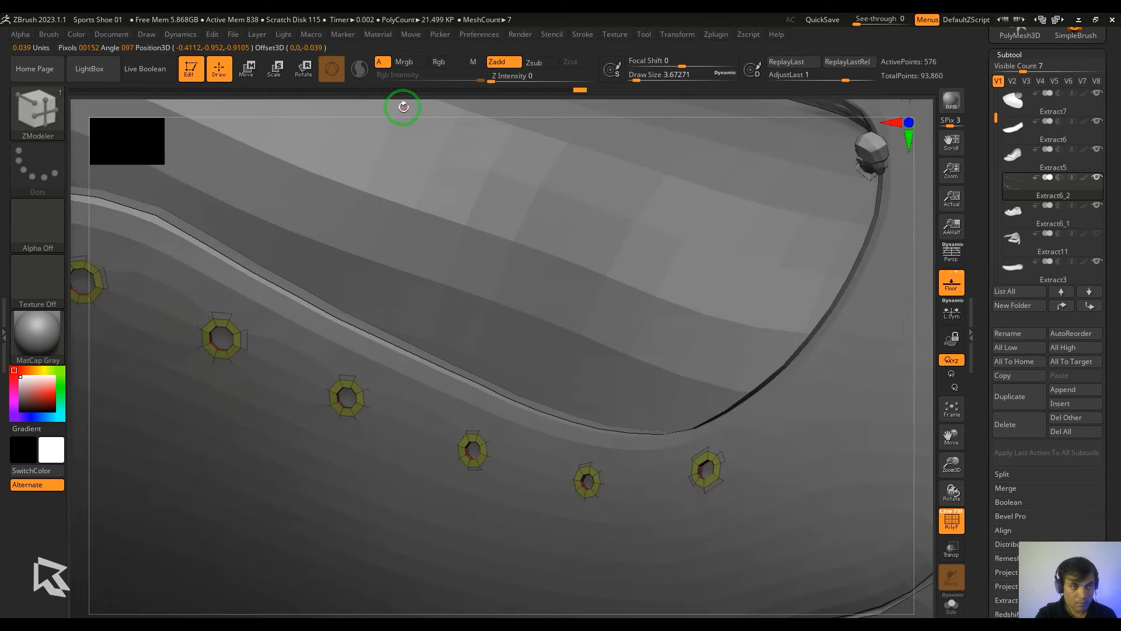
- On the opposite side of the tongue, isolate the two upper eyelet rings by masking and adjust each one's fit
{"action": "right_click_drag", "start_coordinate": [236, 335], "coordinate": [611, 340], "text": "alt"}
{"action": "key", "text": "w"}
{"action": "left_click", "coordinate": [610, 341], "text": "ctrl"}
{"action": "right_click_drag", "start_coordinate": [869, 450], "coordinate": [704, 335], "text": "alt"}
{"action": "left_click_drag", "start_coordinate": [154, 615], "coordinate": [175, 595], "text": "ctrl"}
{"action": "left_click", "coordinate": [567, 298], "text": "ctrl"}
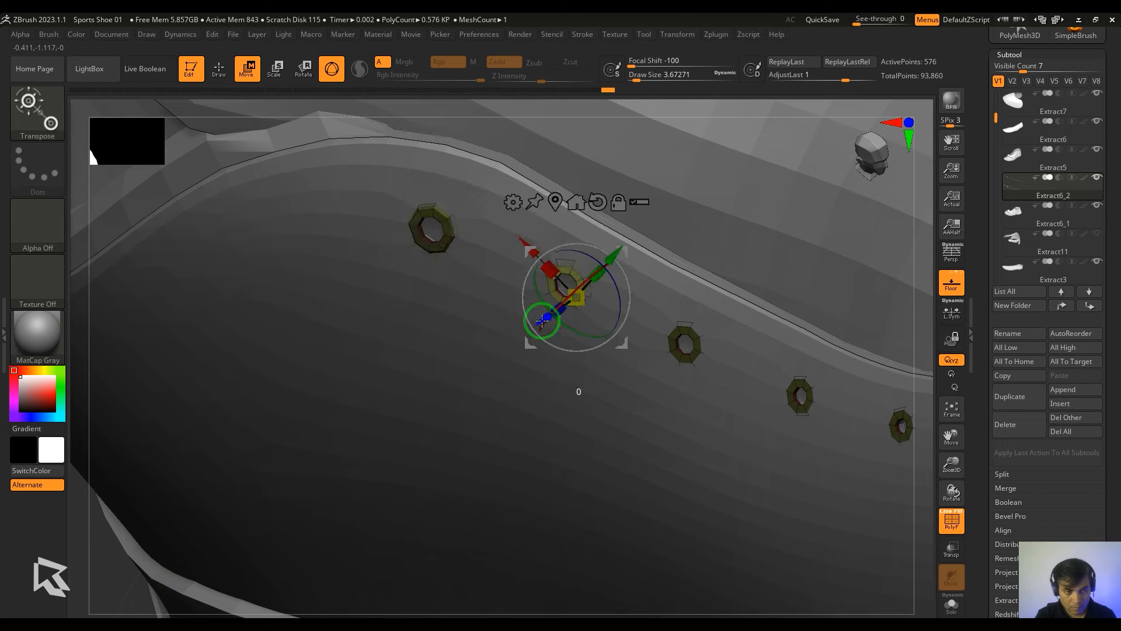
{"action": "left_click_drag", "start_coordinate": [578, 391], "coordinate": [602, 409], "text": "ctrl"}
{"action": "key", "text": "q"}
{"action": "key", "text": "w"}
- Isolate the remaining rings towards the toe on that side by masking and adjust them one at a time
{"action": "left_click", "coordinate": [691, 353], "text": "ctrl"}
{"action": "left_click_drag", "start_coordinate": [342, 566], "coordinate": [320, 583], "text": "ctrl"}
{"action": "left_click", "coordinate": [801, 407], "text": "ctrl"}
{"action": "key", "text": "q"}
{"action": "right_click_drag", "start_coordinate": [926, 480], "coordinate": [888, 590], "text": "ctrl"}
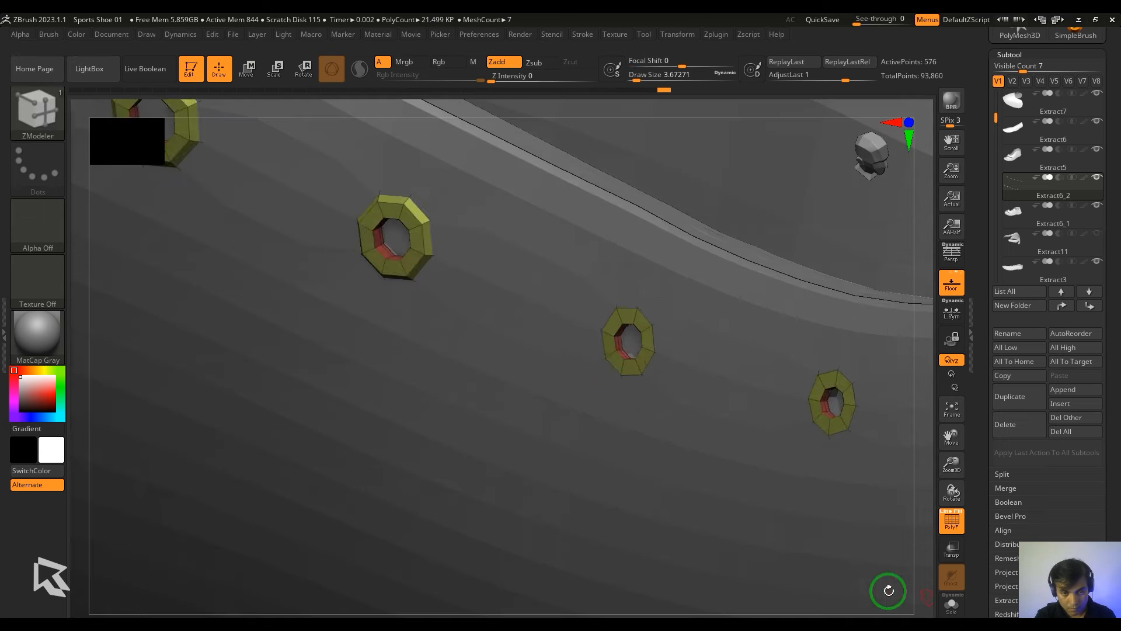
{"action": "key", "text": "w"}
{"action": "left_click_drag", "start_coordinate": [65, 600], "coordinate": [88, 583], "text": "ctrl"}
{"action": "left_click", "coordinate": [835, 421], "text": "ctrl"}
{"action": "right_click_drag", "start_coordinate": [902, 558], "coordinate": [759, 333]}
{"action": "left_click", "coordinate": [663, 356], "text": "ctrl"}
{"action": "right_click_drag", "start_coordinate": [847, 379], "coordinate": [747, 514]}
- On the other side of the tongue, mask off and adjust the eyelet rings one by one, starting nearest the toe
{"action": "left_click", "coordinate": [528, 421], "text": "ctrl"}
{"action": "key", "text": "q"}
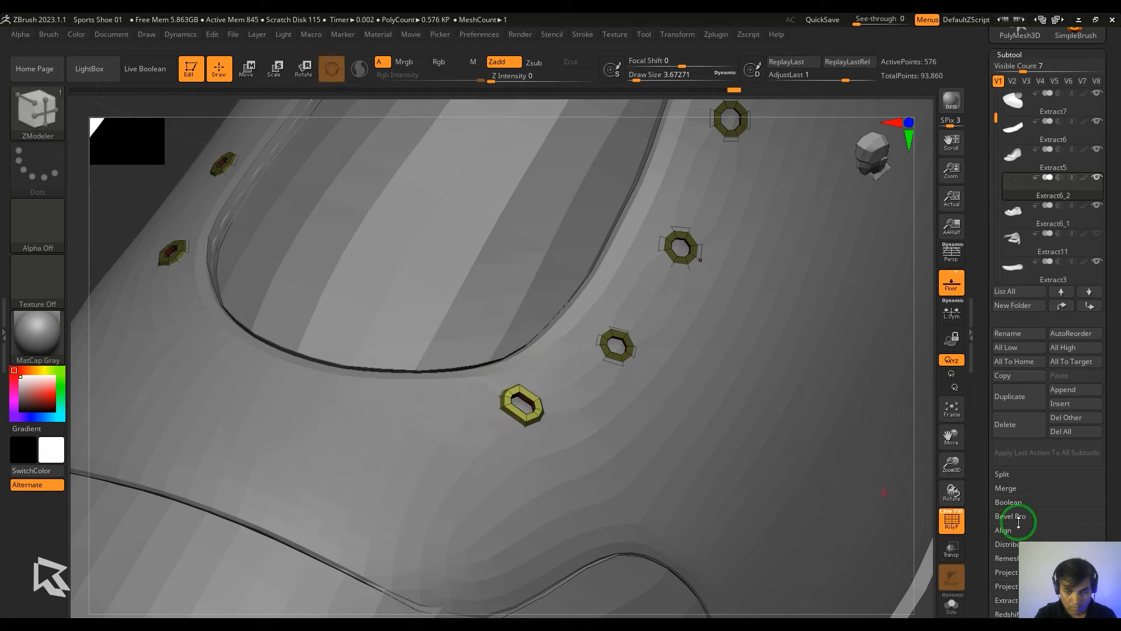
{"action": "left_click_drag", "start_coordinate": [900, 514], "coordinate": [919, 531], "text": "ctrl"}
{"action": "key", "text": "w"}
{"action": "left_click", "coordinate": [622, 352], "text": "ctrl"}
{"action": "right_click_drag", "start_coordinate": [864, 292], "coordinate": [908, 405], "text": "ctrl"}
{"action": "left_click_drag", "start_coordinate": [909, 405], "coordinate": [887, 420], "text": "ctrl"}
{"action": "left_click", "coordinate": [672, 214], "text": "ctrl"}
{"action": "right_click_drag", "start_coordinate": [939, 342], "coordinate": [847, 327]}
{"action": "key", "text": "q"}
{"action": "key", "text": "w"}
{"action": "left_click", "coordinate": [514, 467], "text": "ctrl"}
{"action": "right_click_drag", "start_coordinate": [800, 549], "coordinate": [829, 443]}
{"action": "left_click_drag", "start_coordinate": [655, 249], "coordinate": [664, 250]}
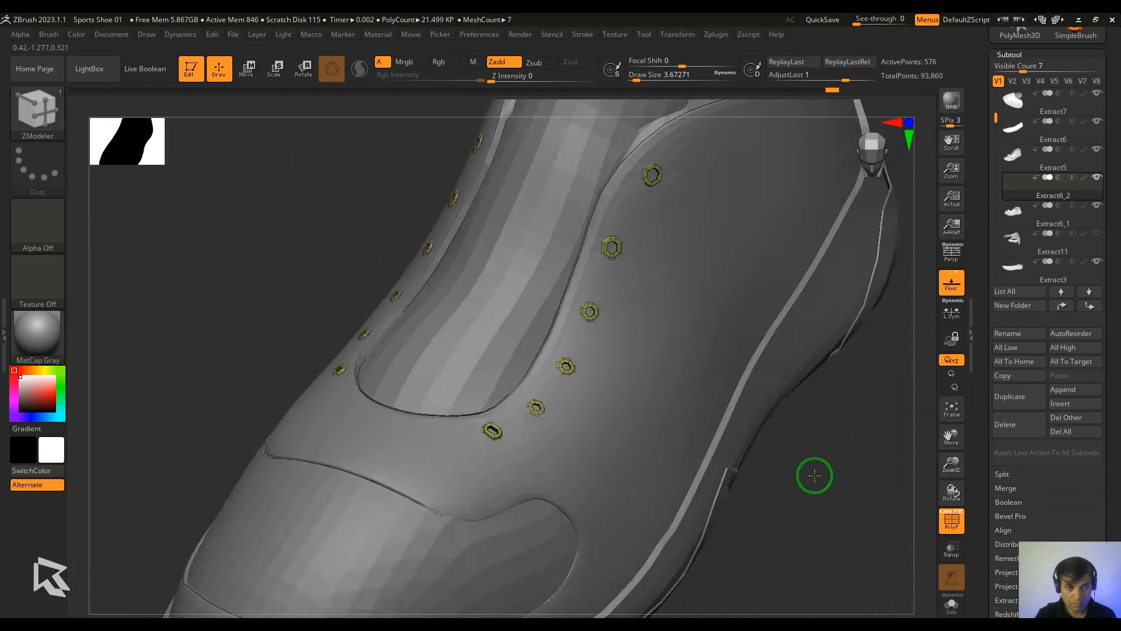
{"action": "mouse_move", "coordinate": [814, 470]}
{"action": "right_mouse_down", "text": "ctrl"}
{"action": "mouse_move", "coordinate": [601, 295]}
{"action": "mouse_move", "coordinate": [849, 428]}
{"action": "mouse_move", "coordinate": [852, 532]}
{"action": "mouse_move", "coordinate": [811, 468]}
{"action": "mouse_move", "coordinate": [804, 473]}
{"action": "mouse_move", "coordinate": [826, 550]}
{"action": "right_mouse_up", "text": "ctrl"}
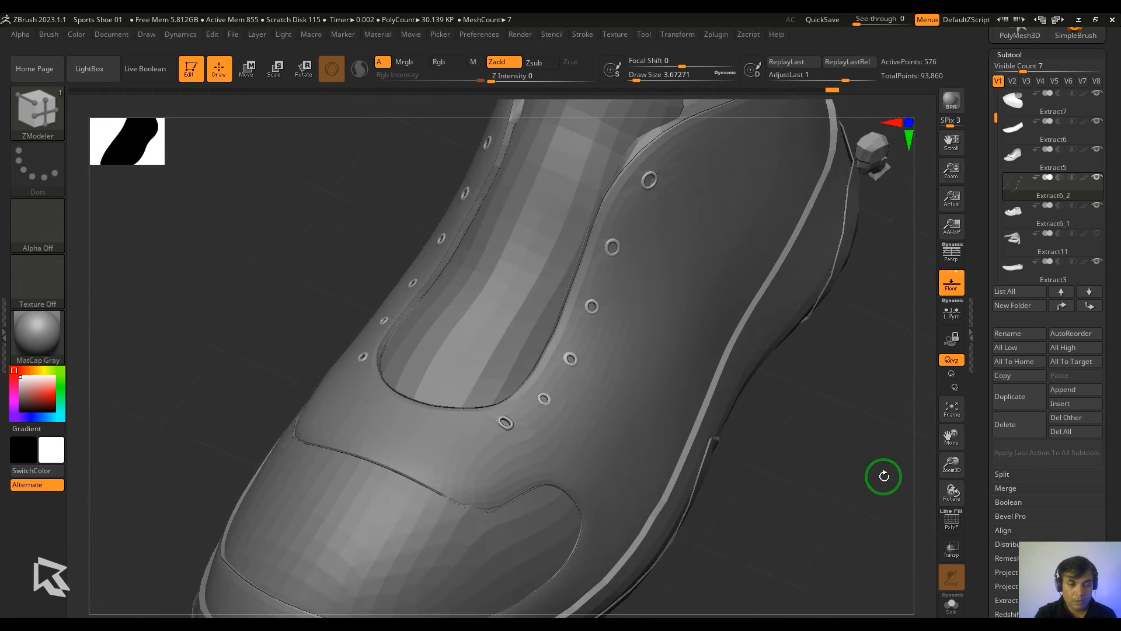
- Make the main upper subtool Extract5 active, followed by the collar lining subtool Extract6_1
{"action": "right_click_drag", "start_coordinate": [883, 476], "coordinate": [792, 505]}
{"action": "left_click", "coordinate": [598, 381], "text": "alt"}
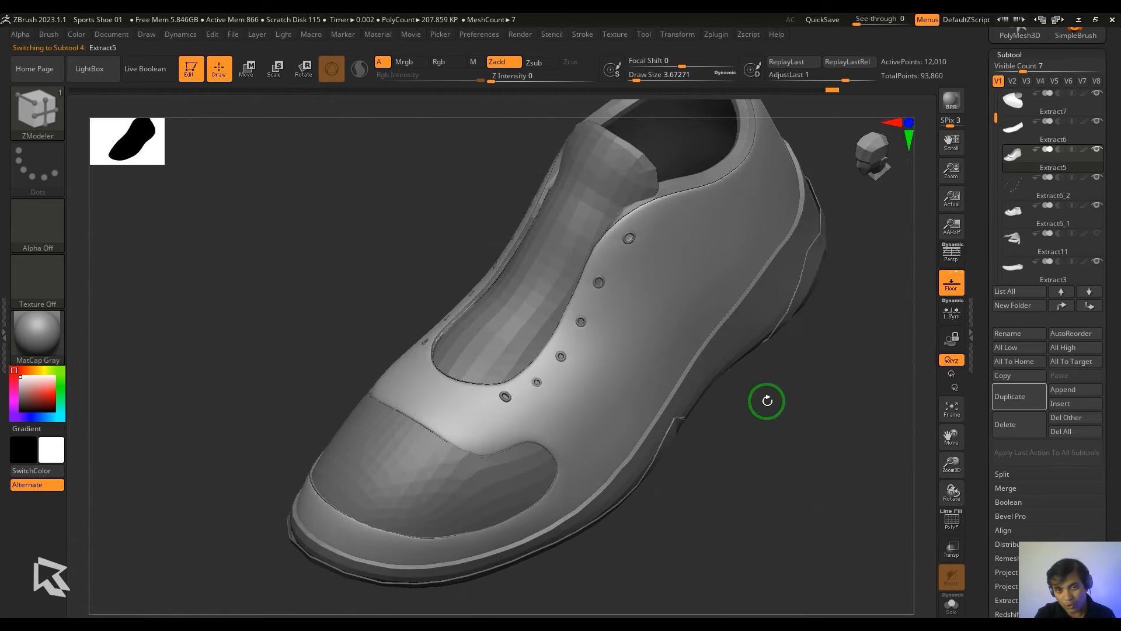
{"action": "left_click", "coordinate": [717, 176], "text": "alt"}
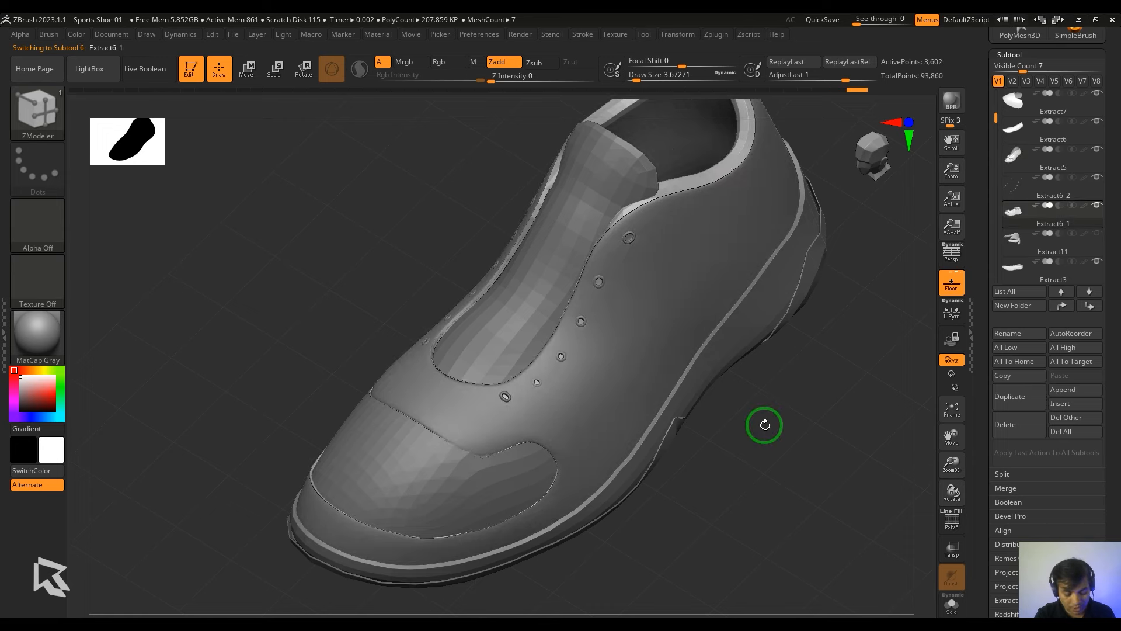
{"action": "right_click_drag", "start_coordinate": [781, 435], "coordinate": [783, 520]}
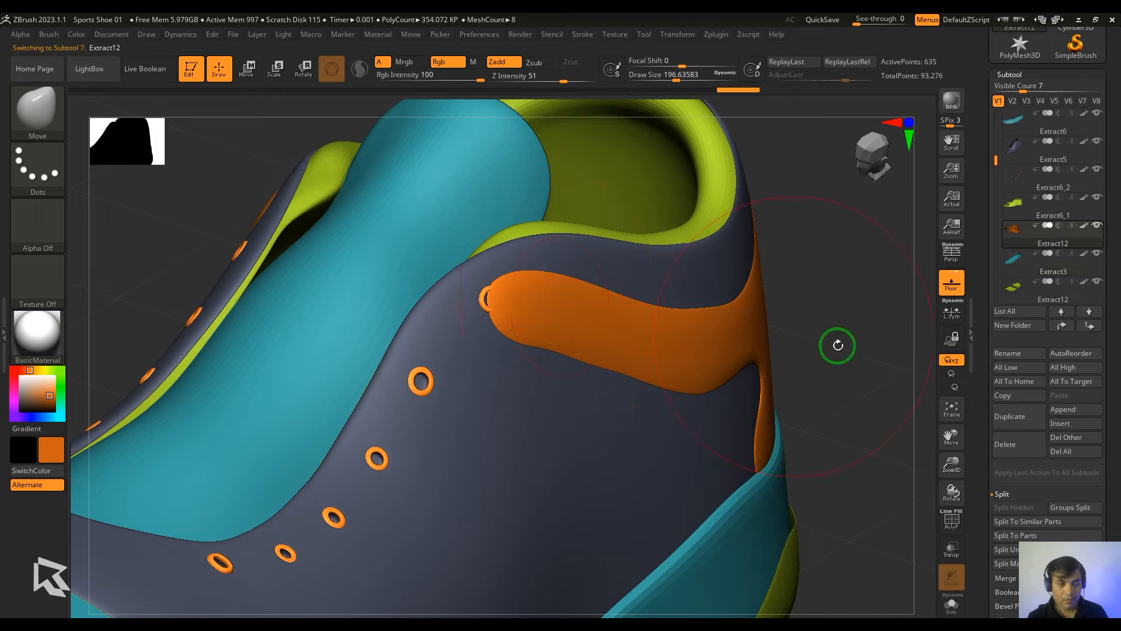
- Pull the front end of the orange Extract12 heel panel back from the uppermost eyelet with the Move brush
{"action": "right_click_drag", "start_coordinate": [838, 345], "coordinate": [551, 266]}
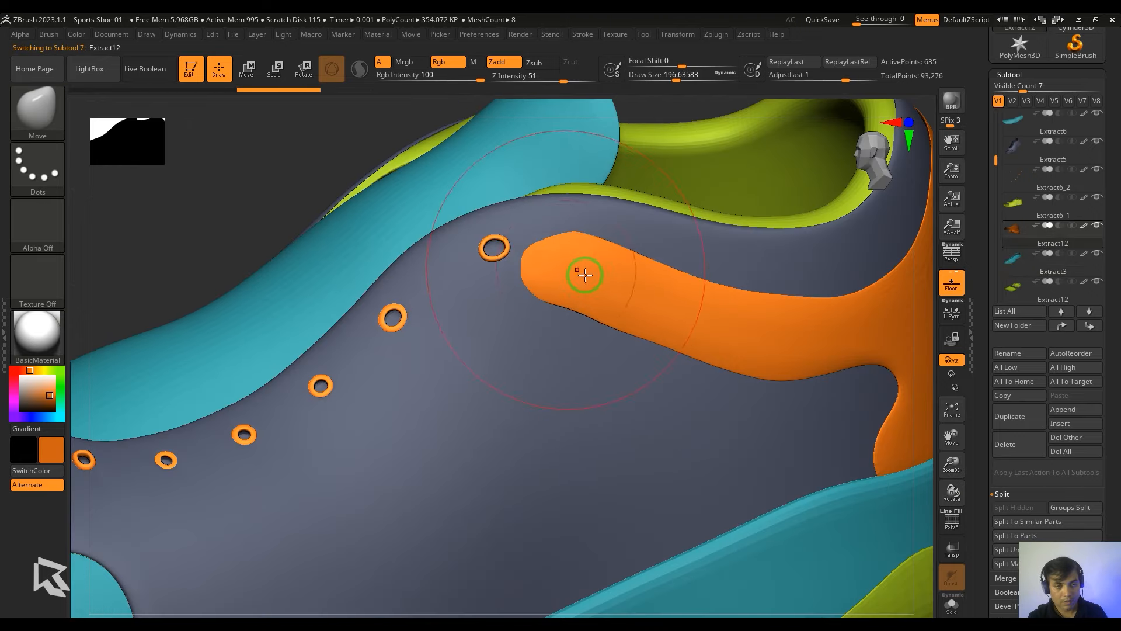
{"action": "right_click_drag", "start_coordinate": [659, 214], "coordinate": [765, 517]}
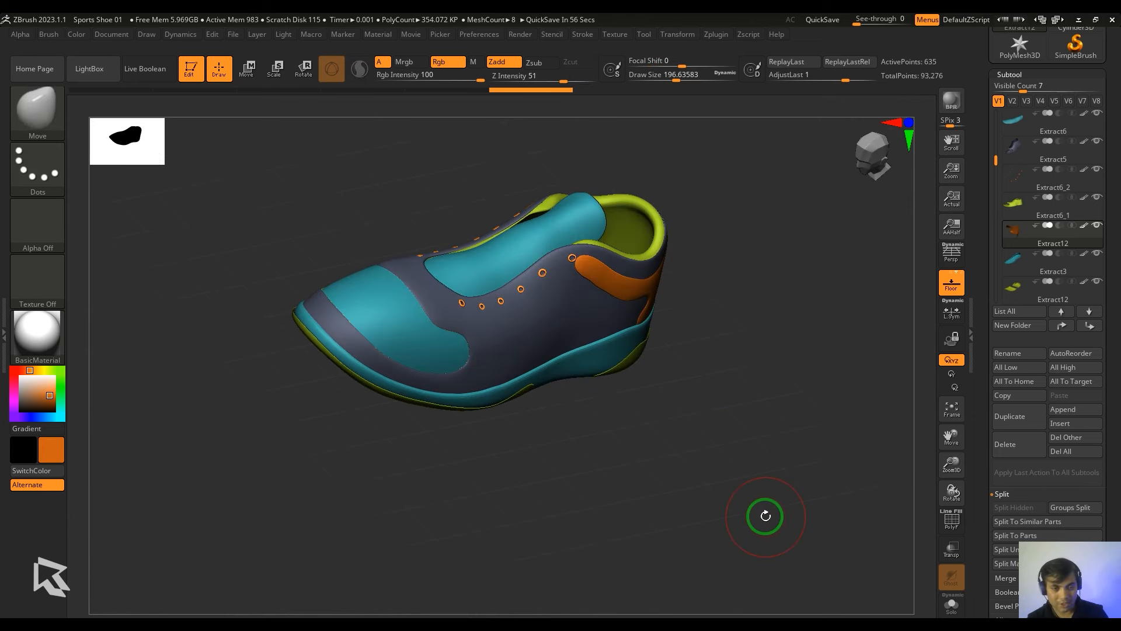
{"action": "right_click_drag", "start_coordinate": [766, 516], "coordinate": [743, 531]}
- Display the polyframe on the lace cylinder across the tongue and set the Move brush draw size to about 18.5
{"action": "left_click_drag", "start_coordinate": [771, 618], "coordinate": [881, 601]}
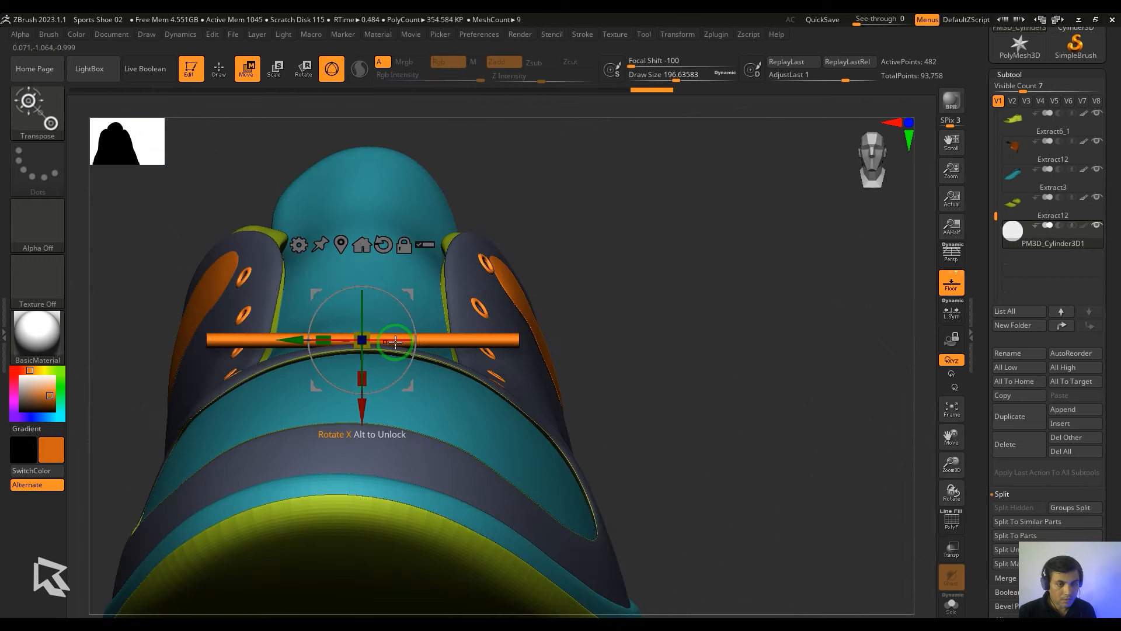
{"action": "key", "text": "shift+f"}
{"action": "left_click_drag", "start_coordinate": [726, 418], "coordinate": [851, 555], "text": "alt"}
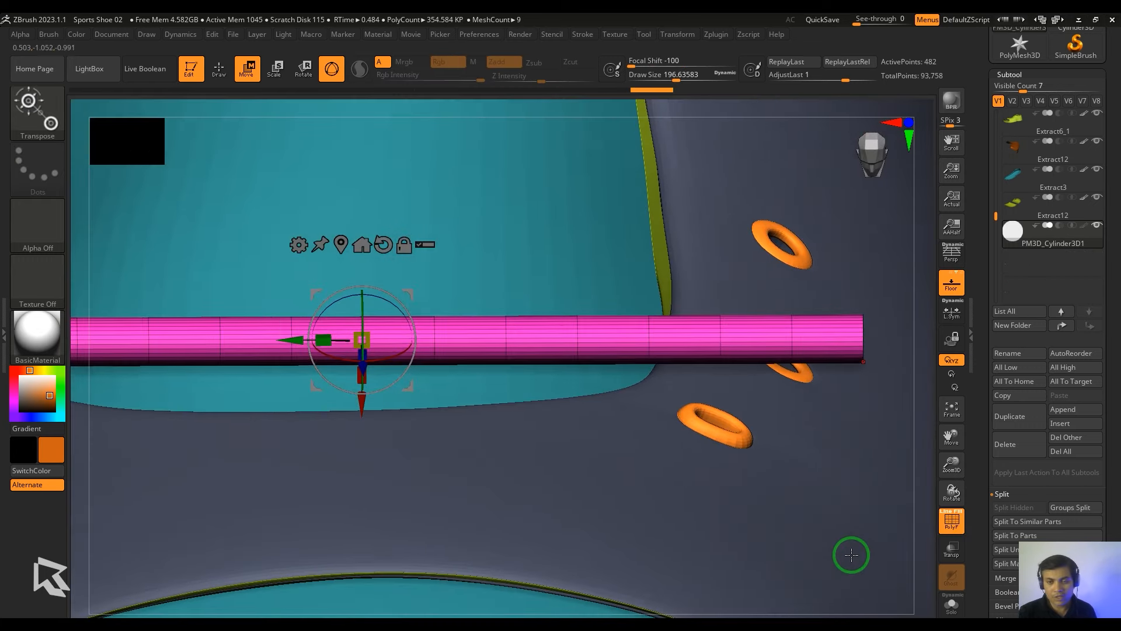
{"action": "mouse_move", "coordinate": [927, 498]}
{"action": "left_mouse_down", "text": "alt"}
{"action": "mouse_move", "coordinate": [874, 423]}
{"action": "mouse_move", "coordinate": [909, 443]}
{"action": "mouse_move", "coordinate": [878, 465]}
{"action": "left_mouse_up", "text": "alt"}
{"action": "key", "text": "q"}
{"action": "key", "text": "s"}
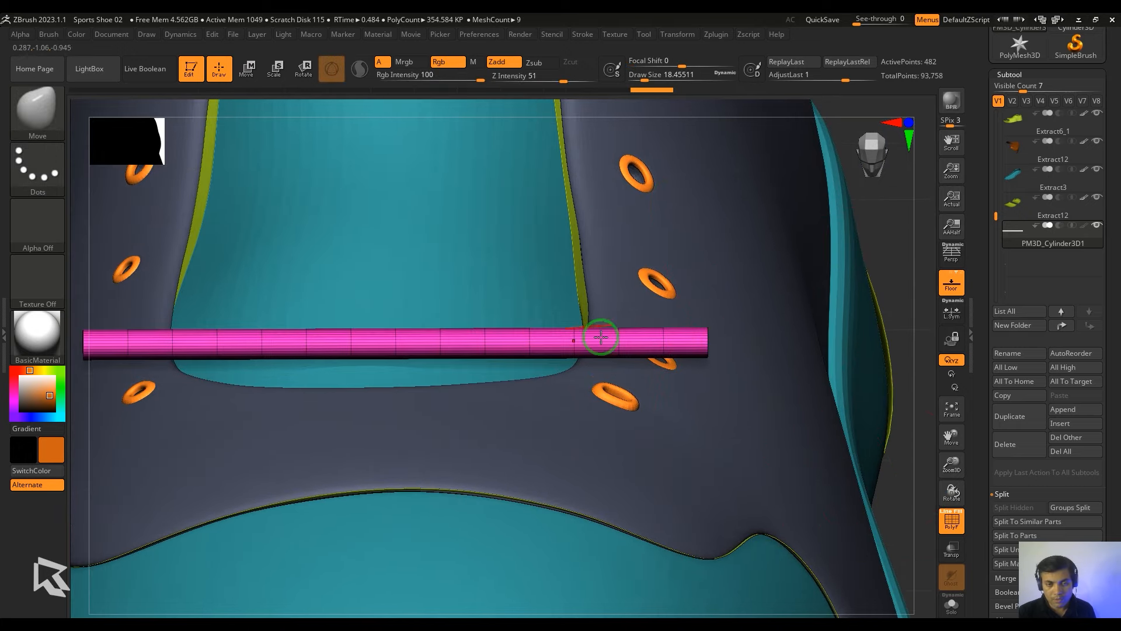
{"action": "left_click_drag", "start_coordinate": [915, 513], "coordinate": [980, 627], "text": "alt"}
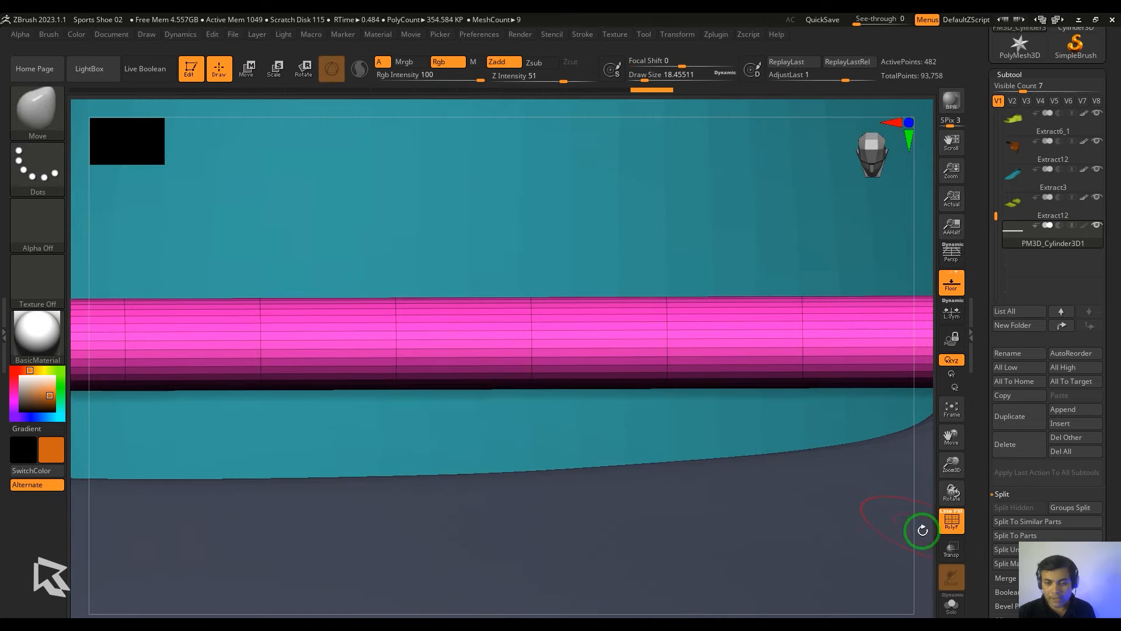
{"action": "left_click_drag", "start_coordinate": [923, 529], "coordinate": [912, 478], "text": "alt"}
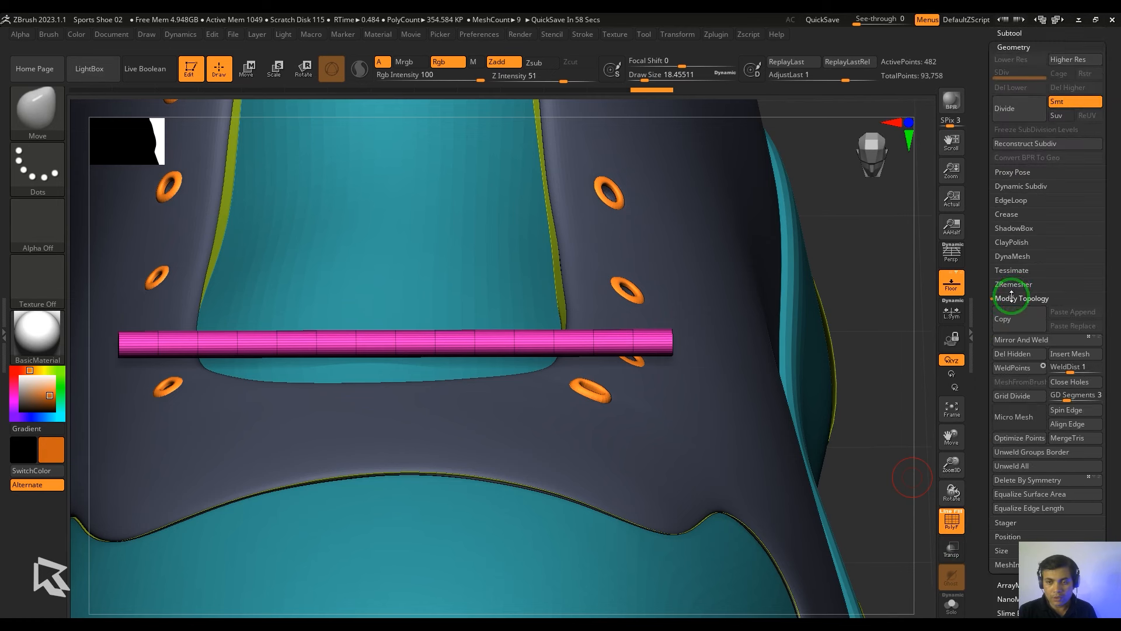
- Remesh the lace cylinder with ZRemesher at a target polygons count of 2
{"action": "left_click", "coordinate": [1013, 285]}
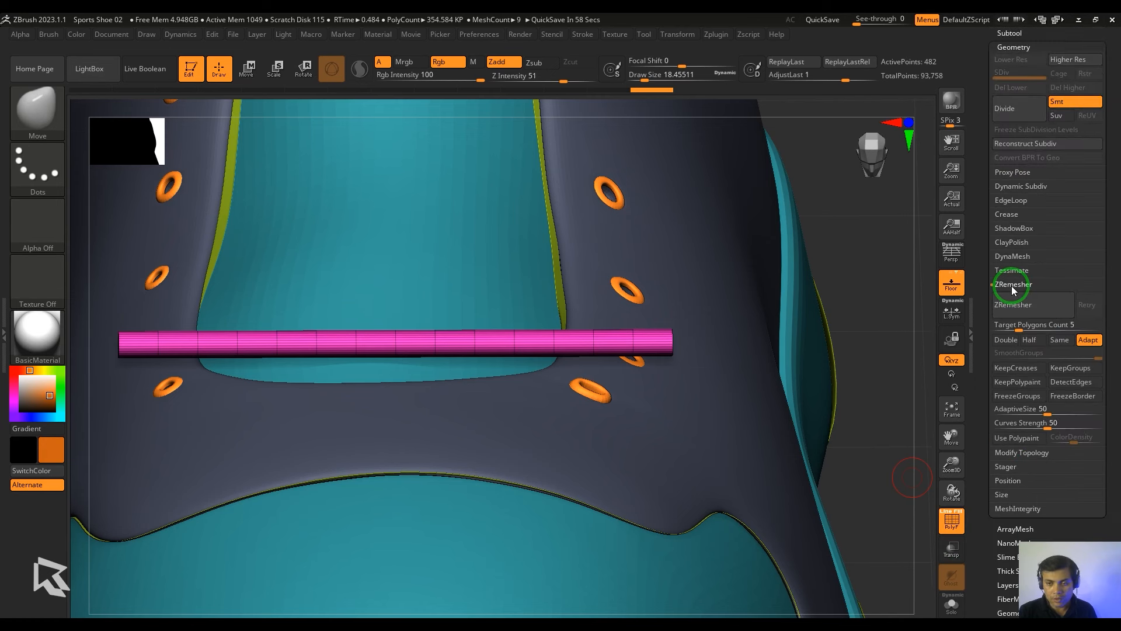
{"action": "left_click", "coordinate": [999, 337]}
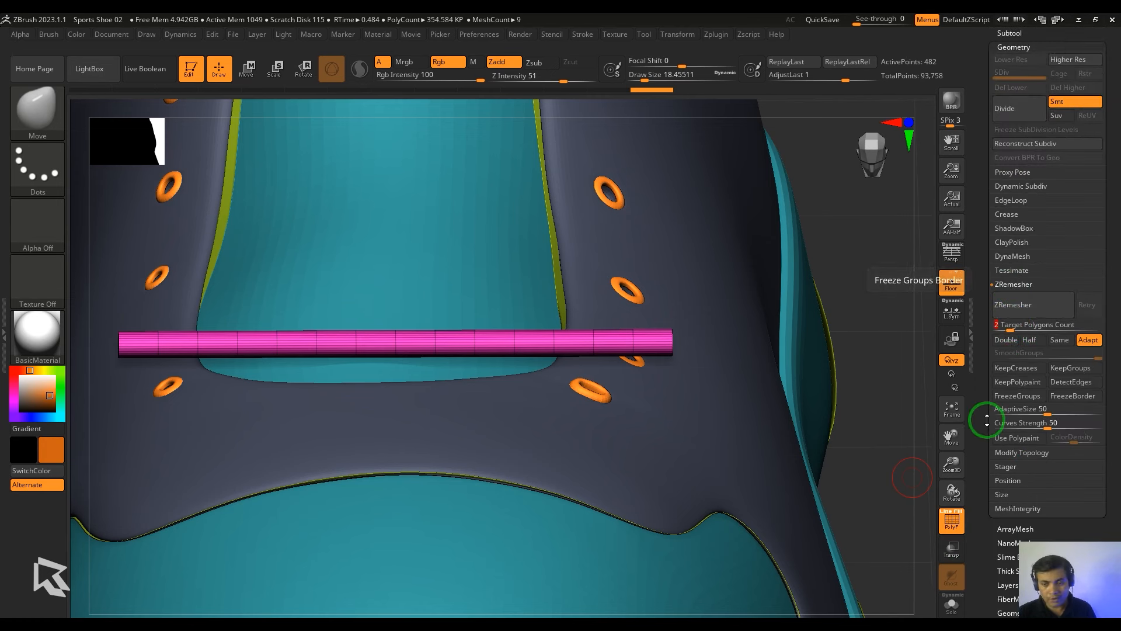
{"action": "left_click", "coordinate": [1022, 314]}
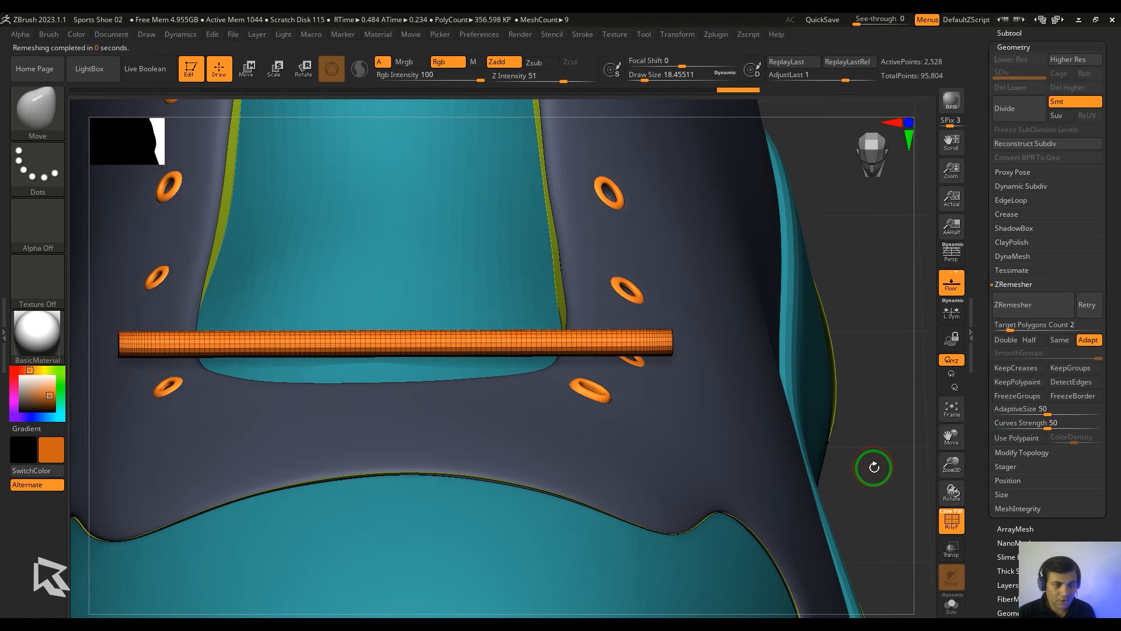
- Shorten the remeshed lace cylinder along its length and lower it slightly towards the tongue
{"action": "mouse_move", "coordinate": [874, 467]}
{"action": "left_mouse_down"}
{"action": "mouse_move", "coordinate": [816, 457]}
{"action": "mouse_move", "coordinate": [876, 450]}
{"action": "left_mouse_up"}
{"action": "key", "text": "w"}
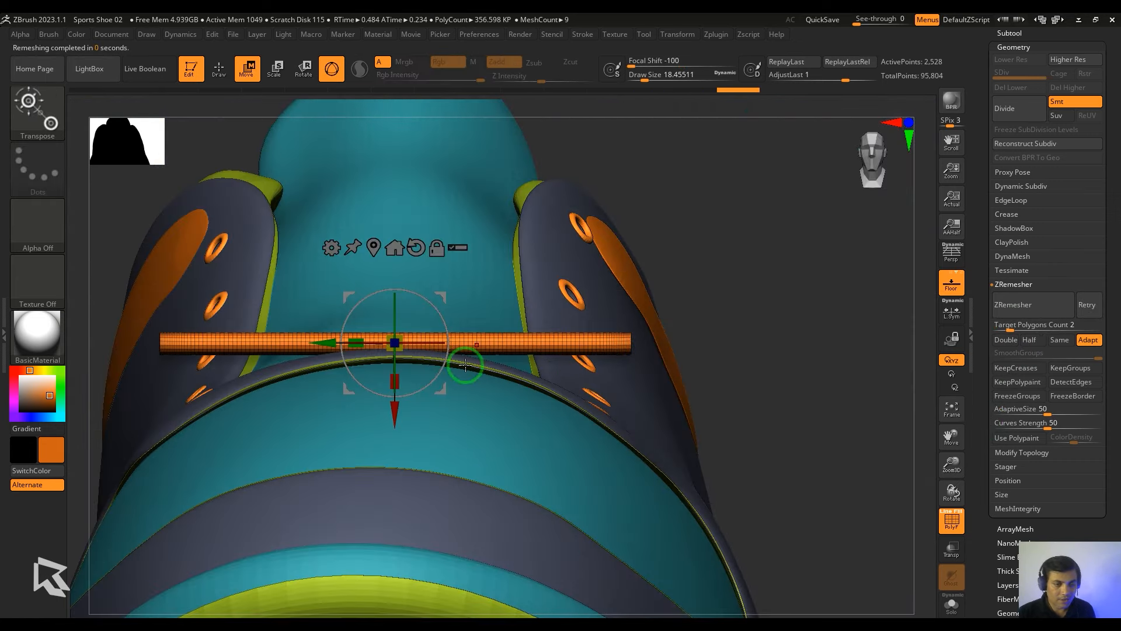
{"action": "left_click_drag", "start_coordinate": [354, 348], "coordinate": [369, 350]}
{"action": "left_click_drag", "start_coordinate": [390, 414], "coordinate": [390, 418]}
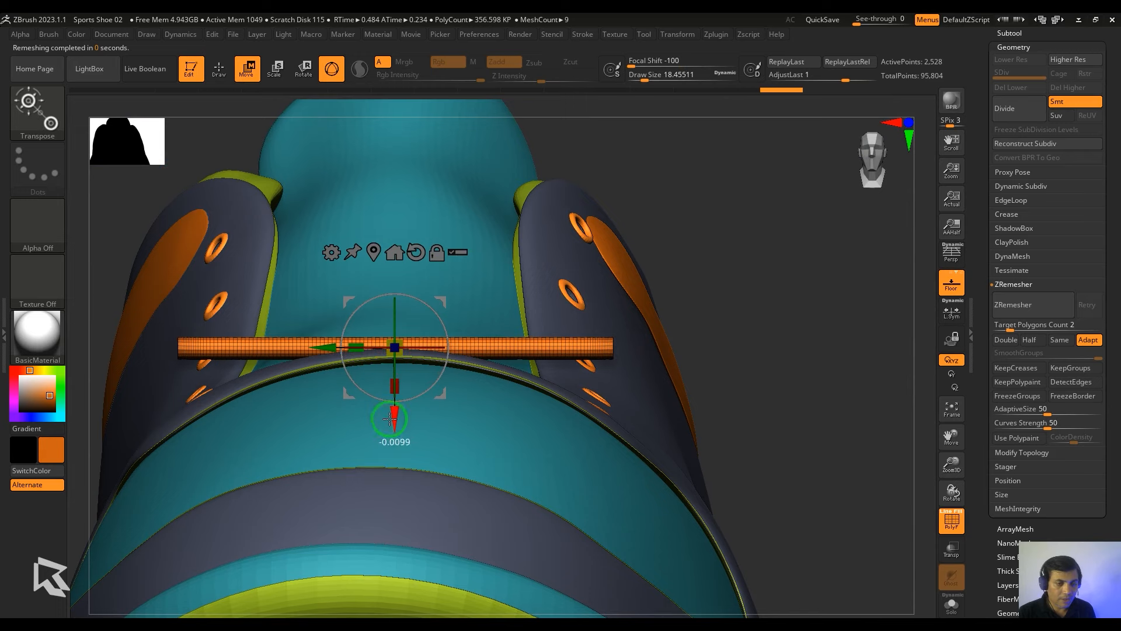
- Duplicate the lace cylinder twice and space the copies up the tongue in line with the next eyelets
{"action": "left_click_drag", "start_coordinate": [850, 390], "coordinate": [802, 460]}
{"action": "left_click_drag", "start_coordinate": [421, 192], "coordinate": [424, 179], "text": "shift"}
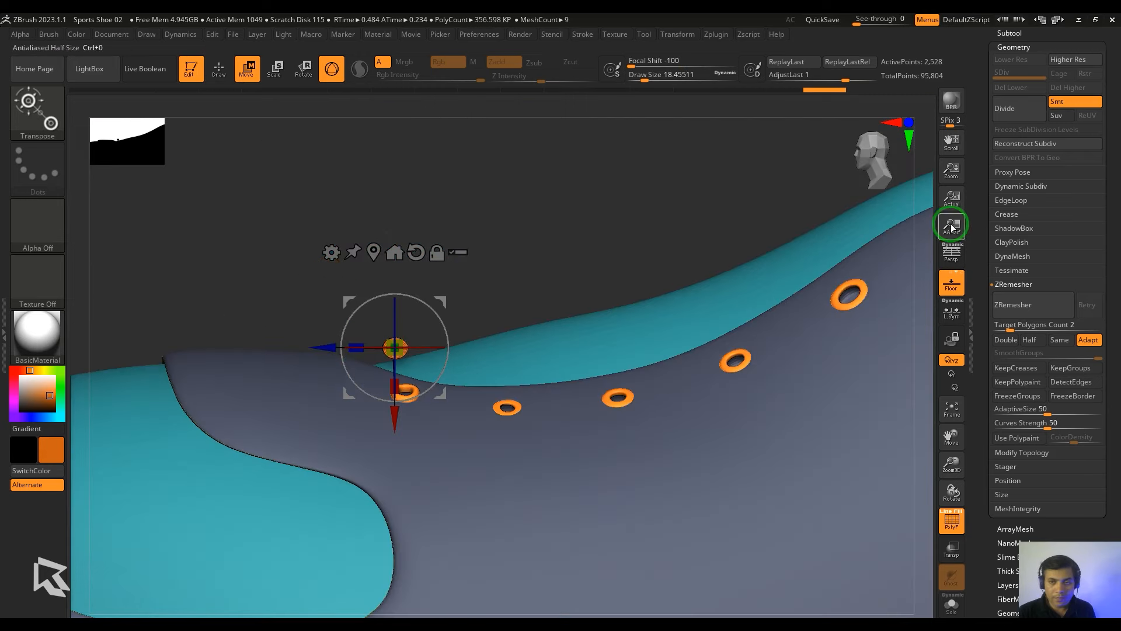
{"action": "left_click_drag", "start_coordinate": [1107, 123], "coordinate": [1108, 239]}
{"action": "left_click", "coordinate": [1006, 147]}
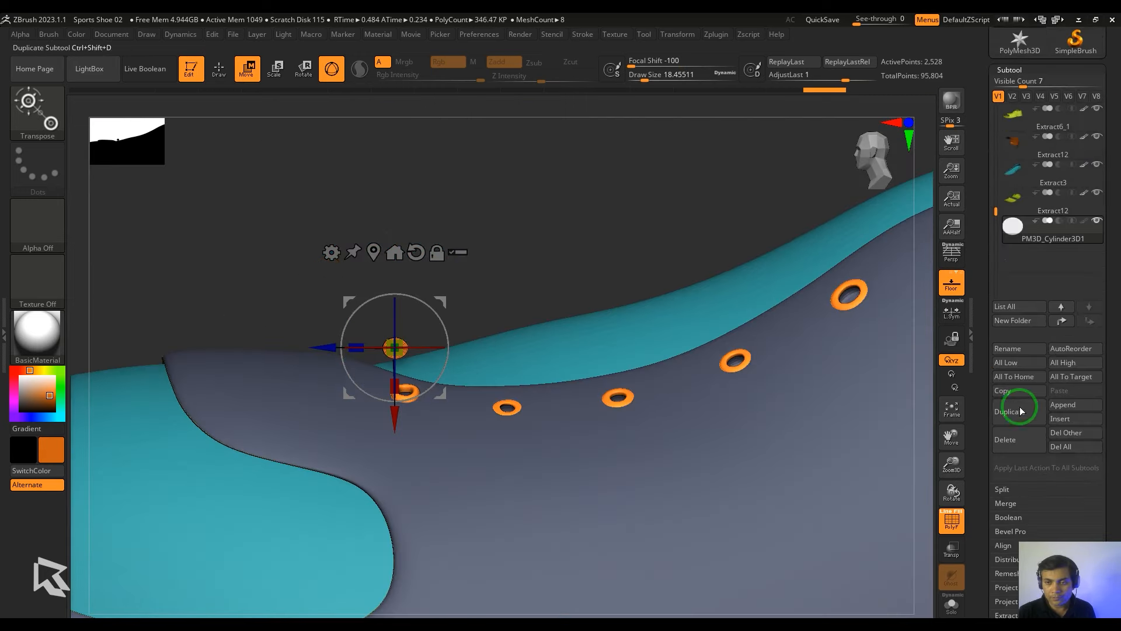
{"action": "left_click", "coordinate": [1010, 411]}
{"action": "left_click_drag", "start_coordinate": [427, 311], "coordinate": [529, 276]}
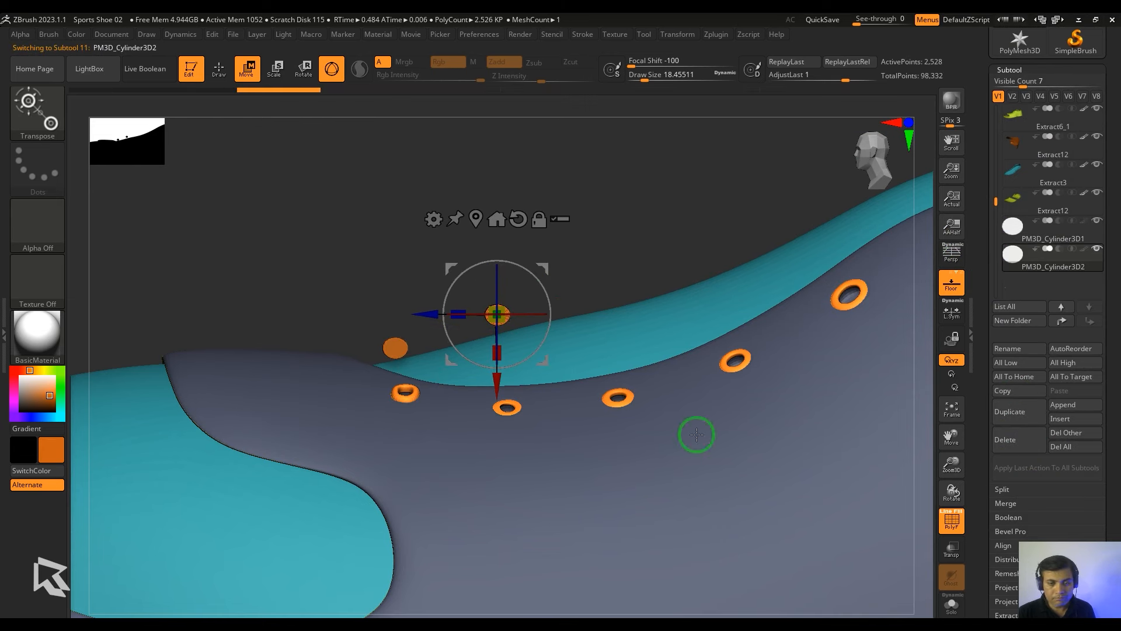
{"action": "left_click", "coordinate": [1005, 414]}
{"action": "left_click_drag", "start_coordinate": [550, 257], "coordinate": [643, 223]}
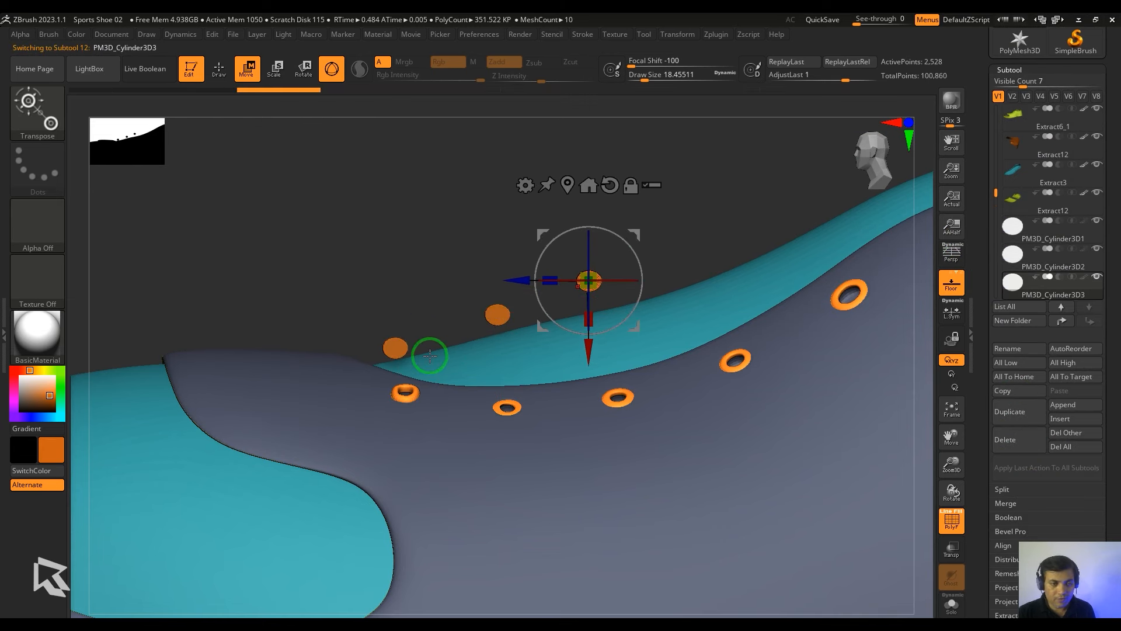
- Select the original lace cylinder nearest the toe and apply the Bend Curve deformer to it
{"action": "left_click", "coordinate": [389, 345], "text": "alt"}
{"action": "left_click_drag", "start_coordinate": [416, 252], "coordinate": [498, 245]}
{"action": "left_click_drag", "start_coordinate": [806, 398], "coordinate": [856, 389], "text": "shift"}
{"action": "left_click", "coordinate": [350, 261]}
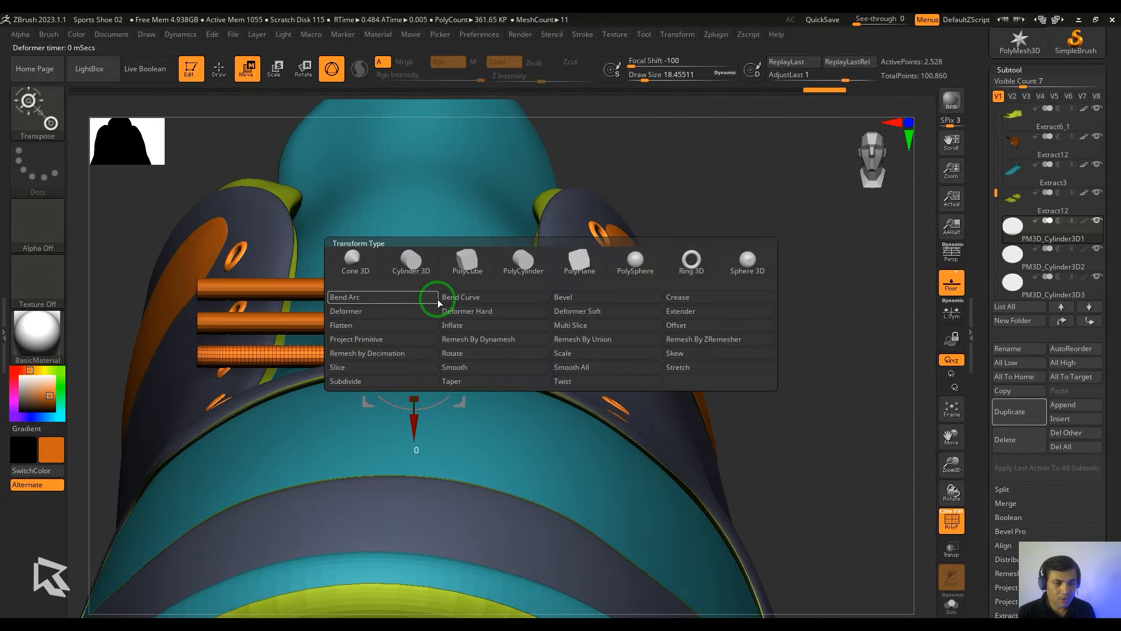
{"action": "left_click", "coordinate": [438, 295]}
{"action": "left_click_drag", "start_coordinate": [734, 394], "coordinate": [835, 443]}
{"action": "key", "text": "shift+f"}
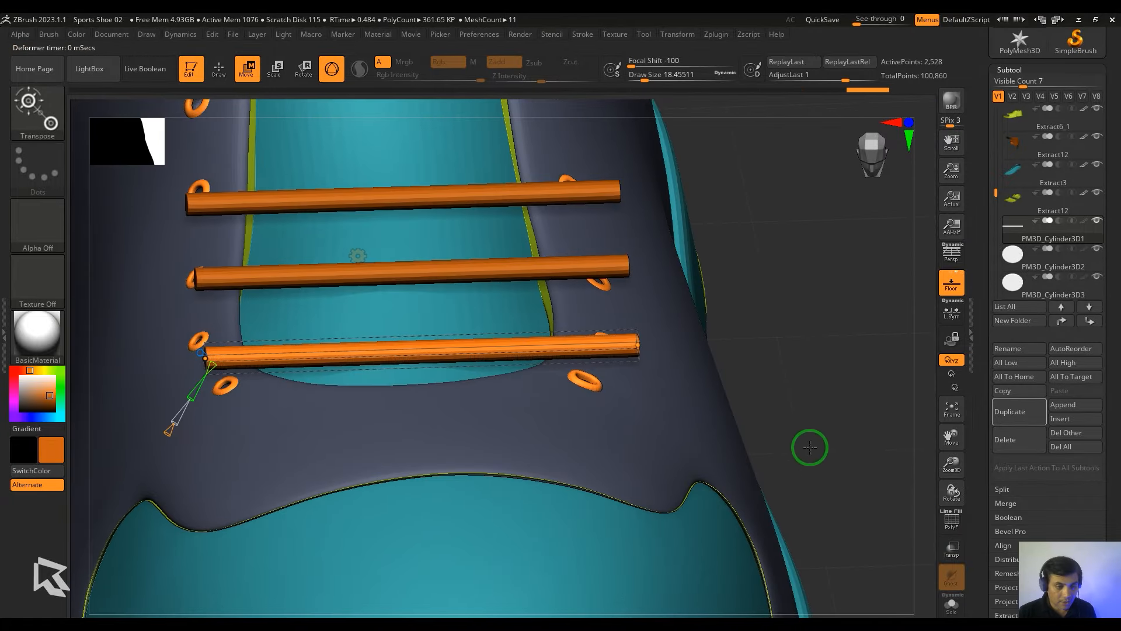
{"action": "left_click_drag", "start_coordinate": [753, 404], "coordinate": [800, 412], "text": "alt"}
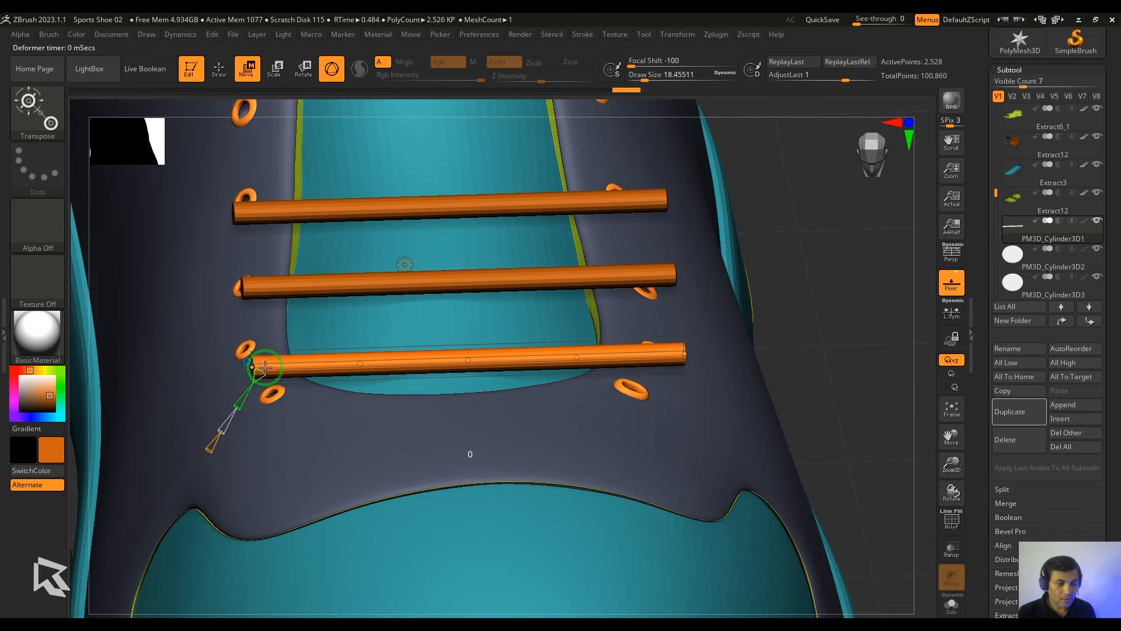
{"action": "left_click_drag", "start_coordinate": [848, 357], "coordinate": [850, 315]}
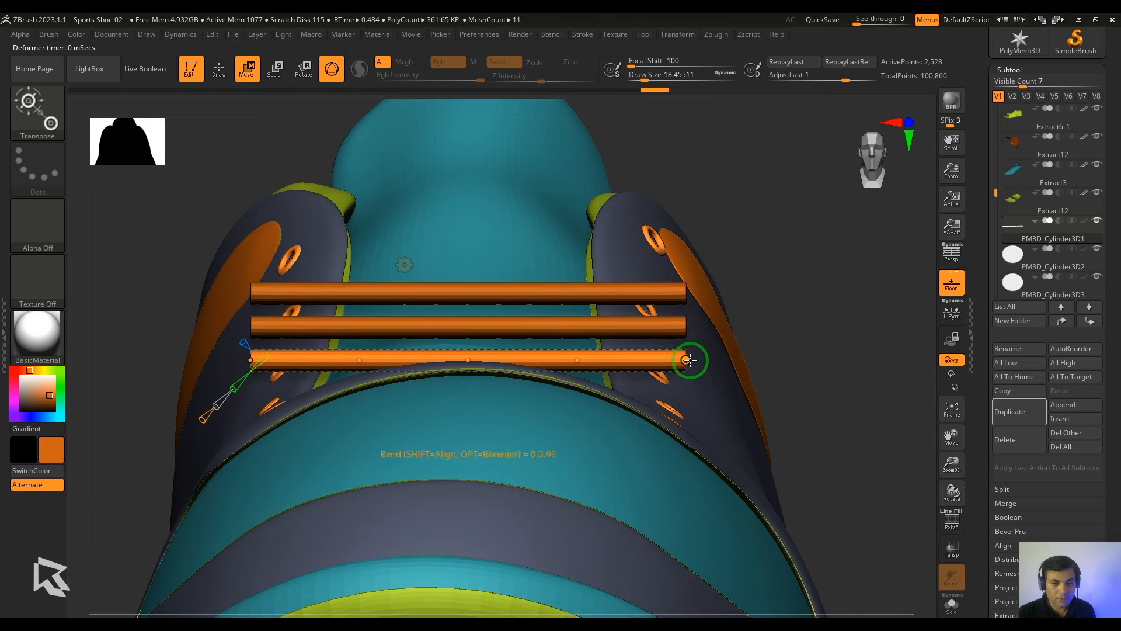
- Bend the lace cylinder nearest the toe over the tongue and pull its ends towards the first pair of eyelets
{"action": "left_click_drag", "start_coordinate": [690, 360], "coordinate": [576, 371]}
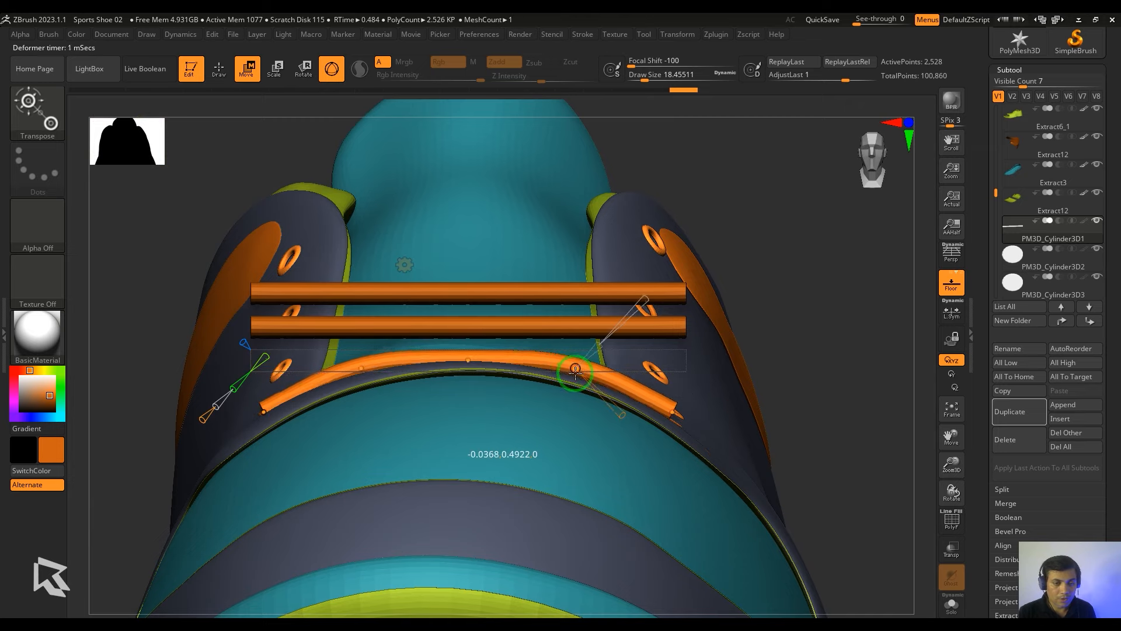
{"action": "left_click_drag", "start_coordinate": [833, 396], "coordinate": [738, 437]}
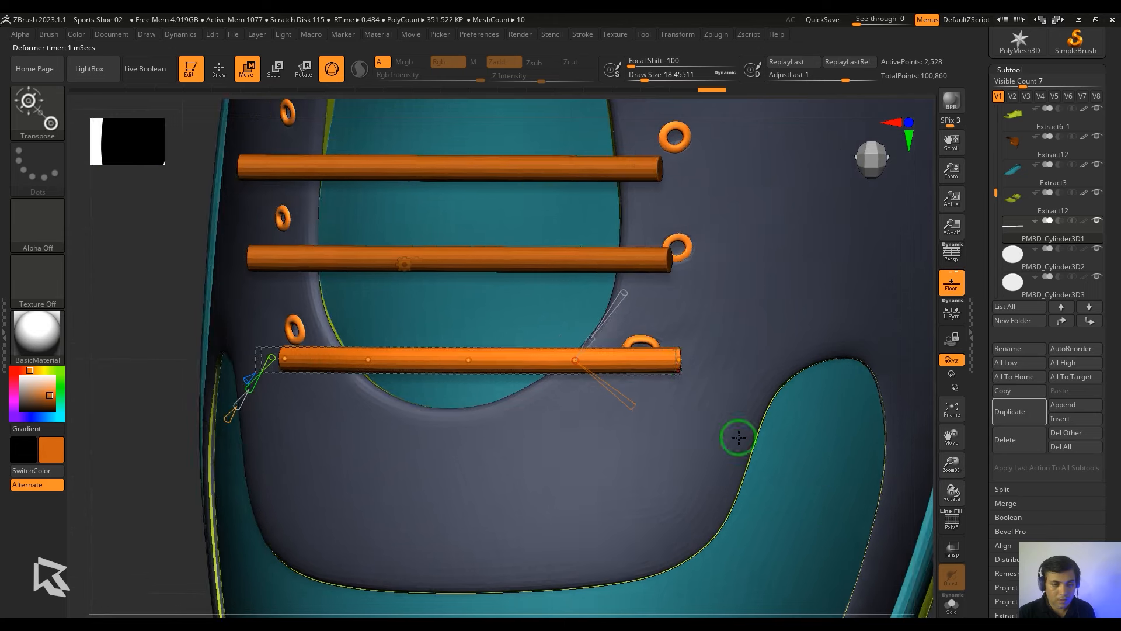
{"action": "left_click_drag", "start_coordinate": [679, 361], "coordinate": [621, 348]}
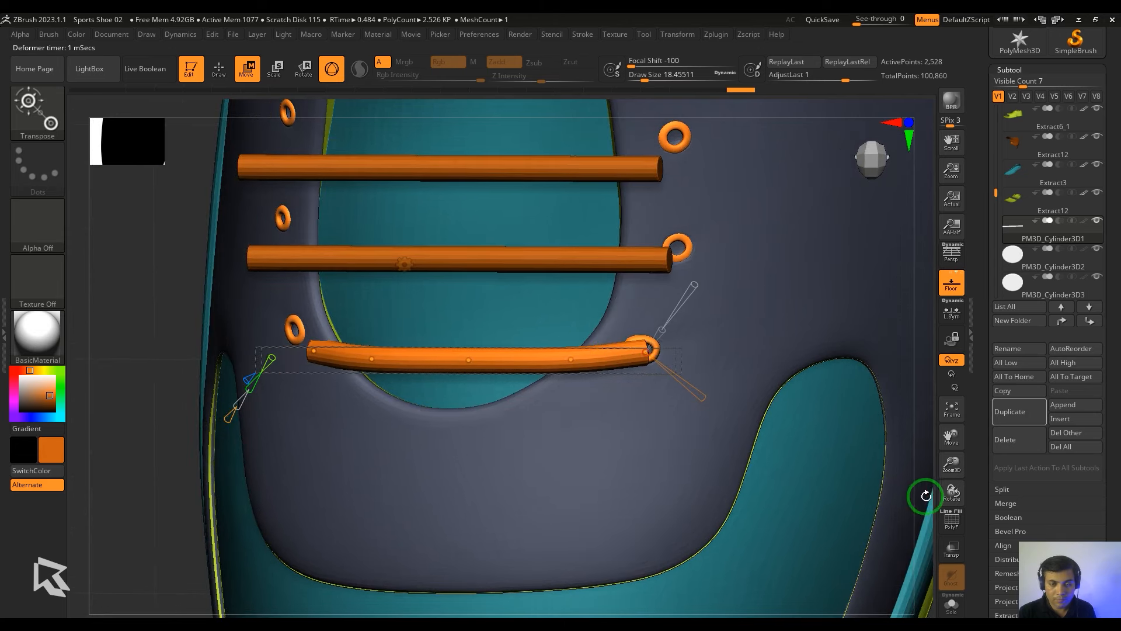
{"action": "left_click_drag", "start_coordinate": [926, 496], "coordinate": [745, 431]}
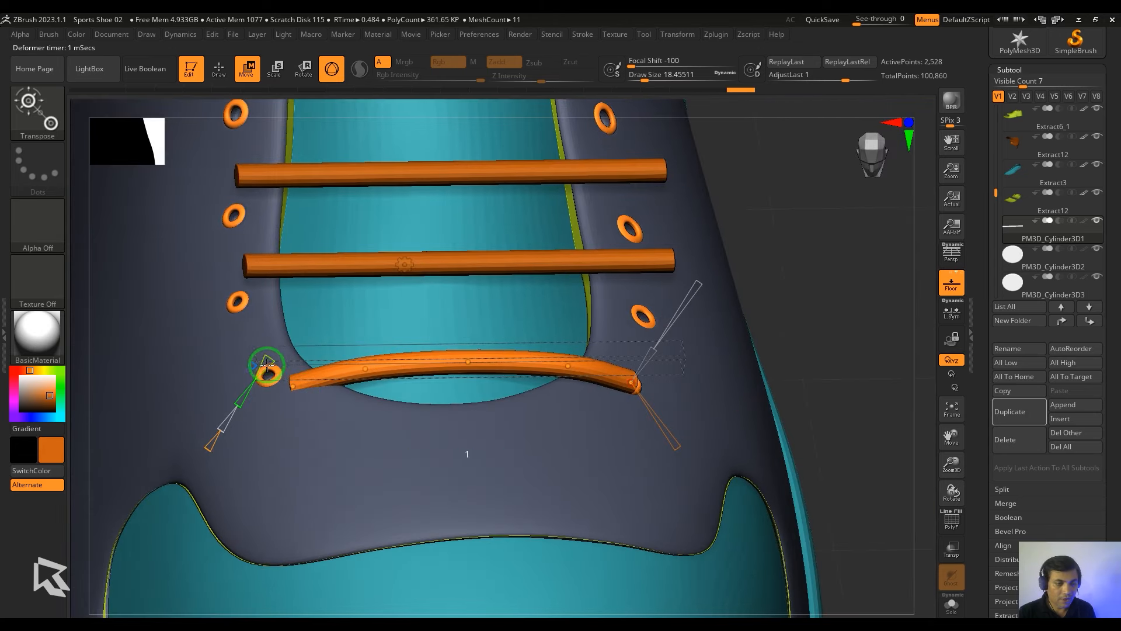
{"action": "left_click_drag", "start_coordinate": [292, 385], "coordinate": [263, 375]}
- Refine the toe lace's curve by moving its end control points onto the two eyelet rings
{"action": "left_click_drag", "start_coordinate": [761, 347], "coordinate": [823, 300]}
{"action": "left_click_drag", "start_coordinate": [321, 342], "coordinate": [305, 343]}
{"action": "left_click_drag", "start_coordinate": [749, 374], "coordinate": [640, 429]}
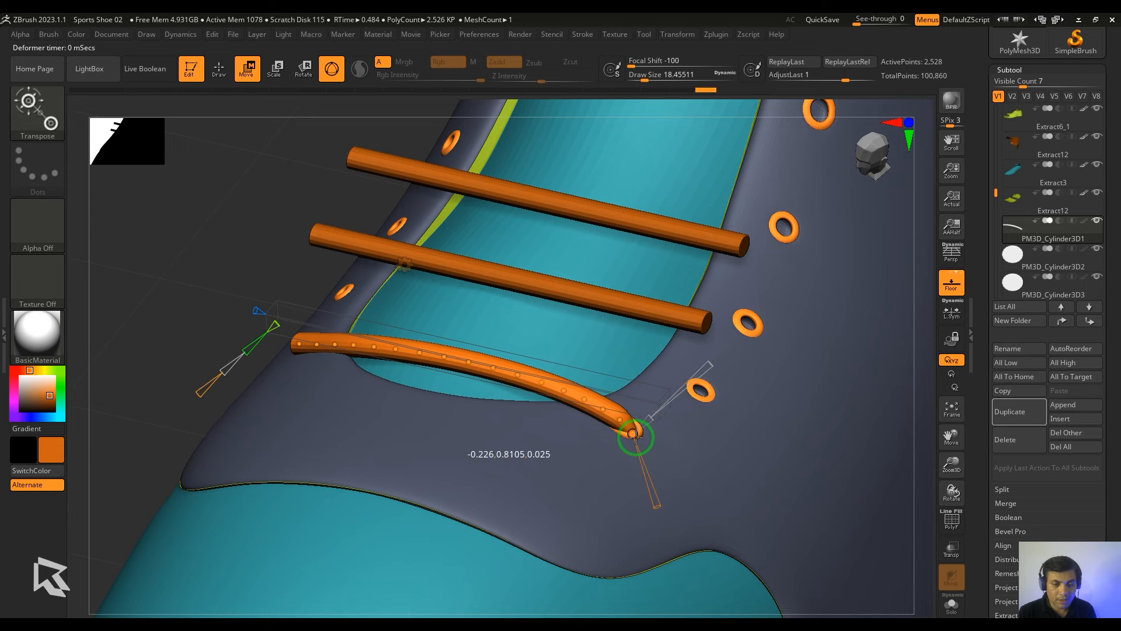
{"action": "left_click_drag", "start_coordinate": [208, 300], "coordinate": [195, 290]}
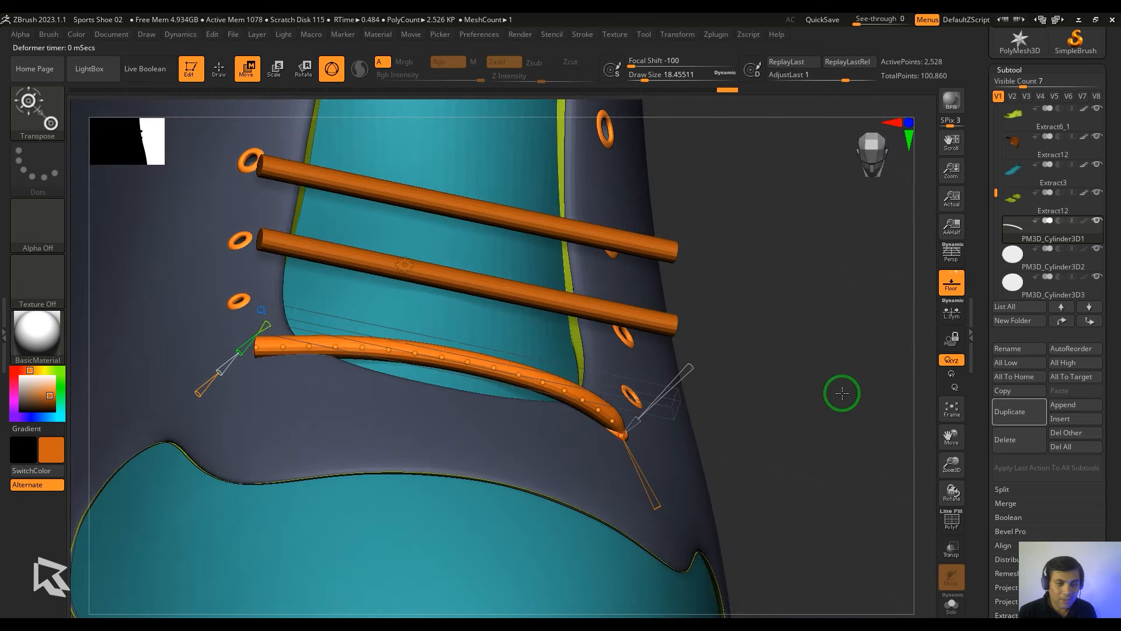
{"action": "left_click_drag", "start_coordinate": [842, 393], "coordinate": [1081, 309]}
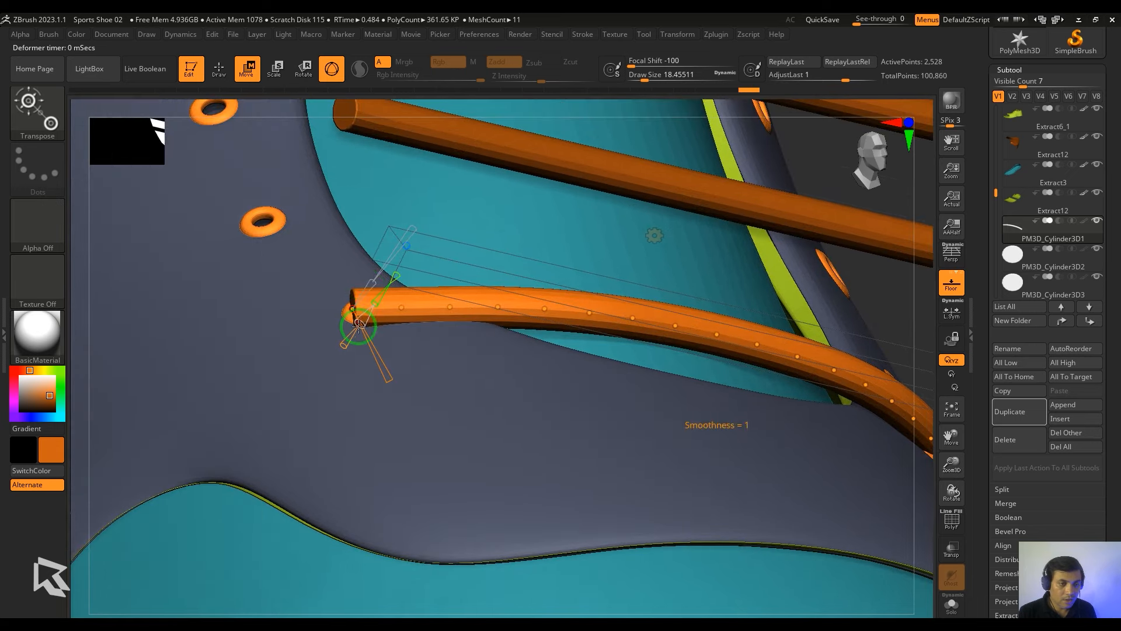
{"action": "left_click_drag", "start_coordinate": [354, 312], "coordinate": [370, 323]}
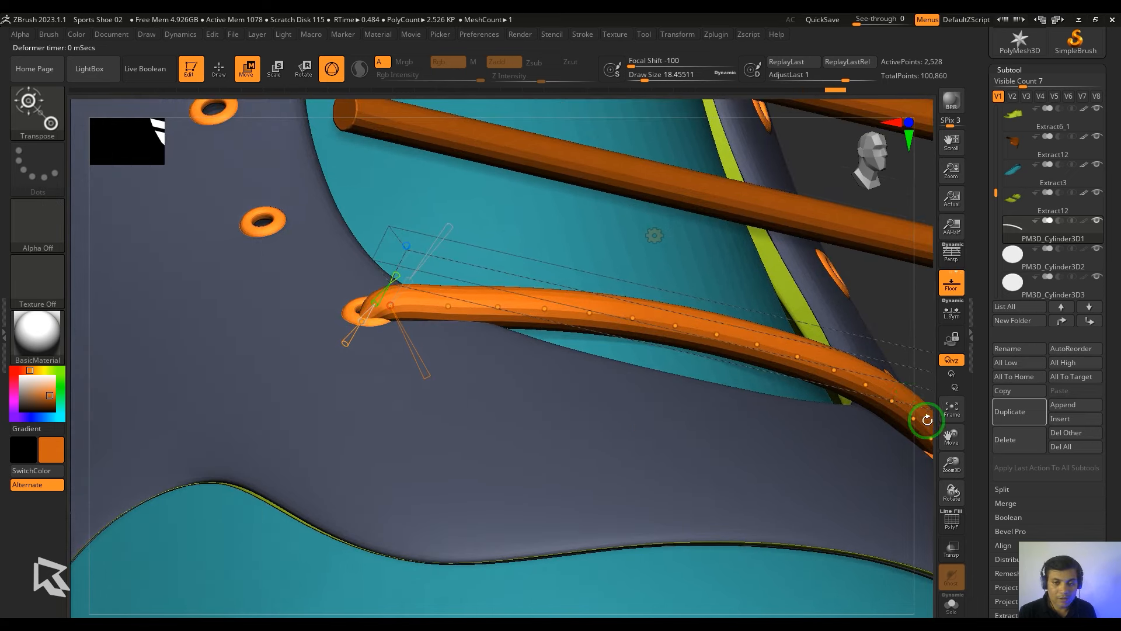
- Tuck both ends of the toe lace into the holes of the first eyelets and accept the bend
{"action": "left_click_drag", "start_coordinate": [927, 420], "coordinate": [502, 412]}
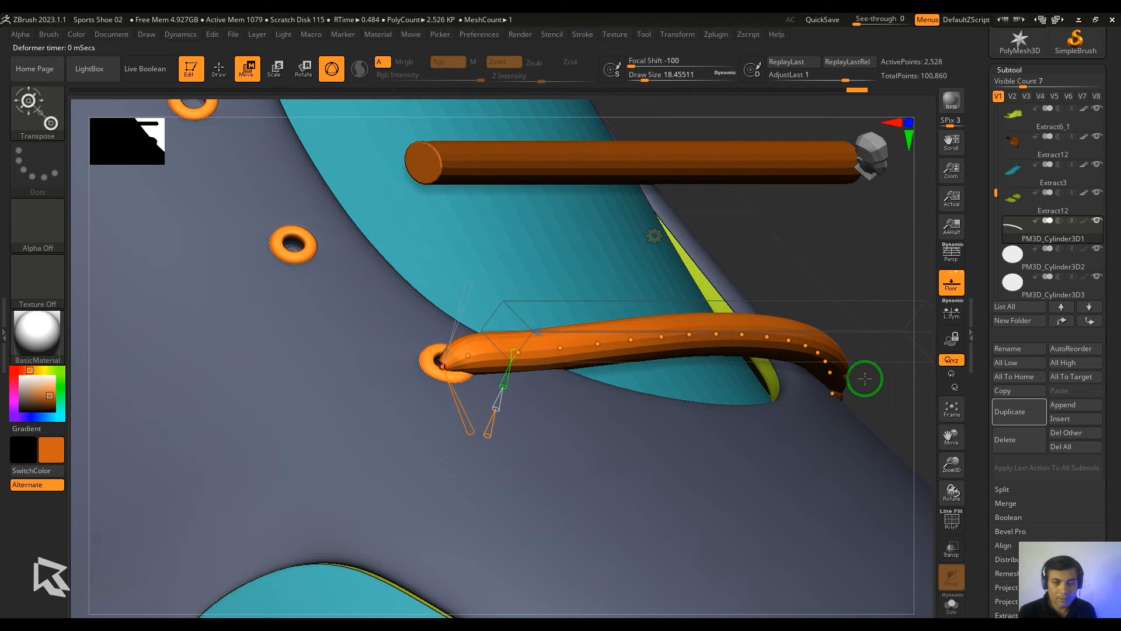
{"action": "left_click_drag", "start_coordinate": [865, 378], "coordinate": [911, 380]}
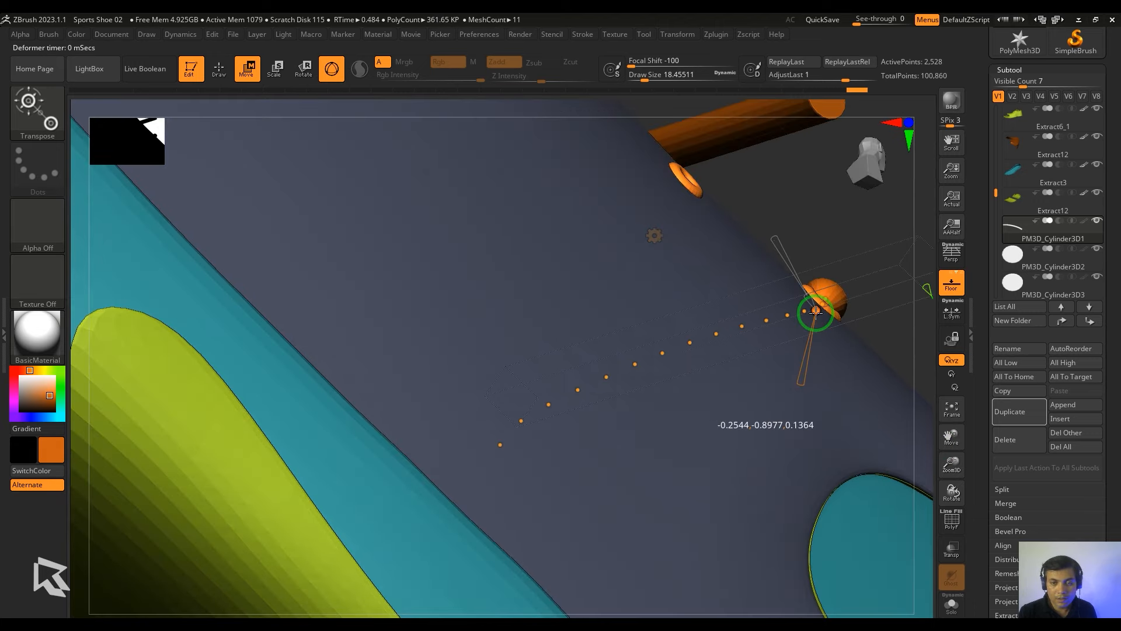
{"action": "left_click_drag", "start_coordinate": [816, 310], "coordinate": [876, 488]}
{"action": "key", "text": "f"}
{"action": "left_click_drag", "start_coordinate": [897, 270], "coordinate": [832, 255], "text": "alt"}
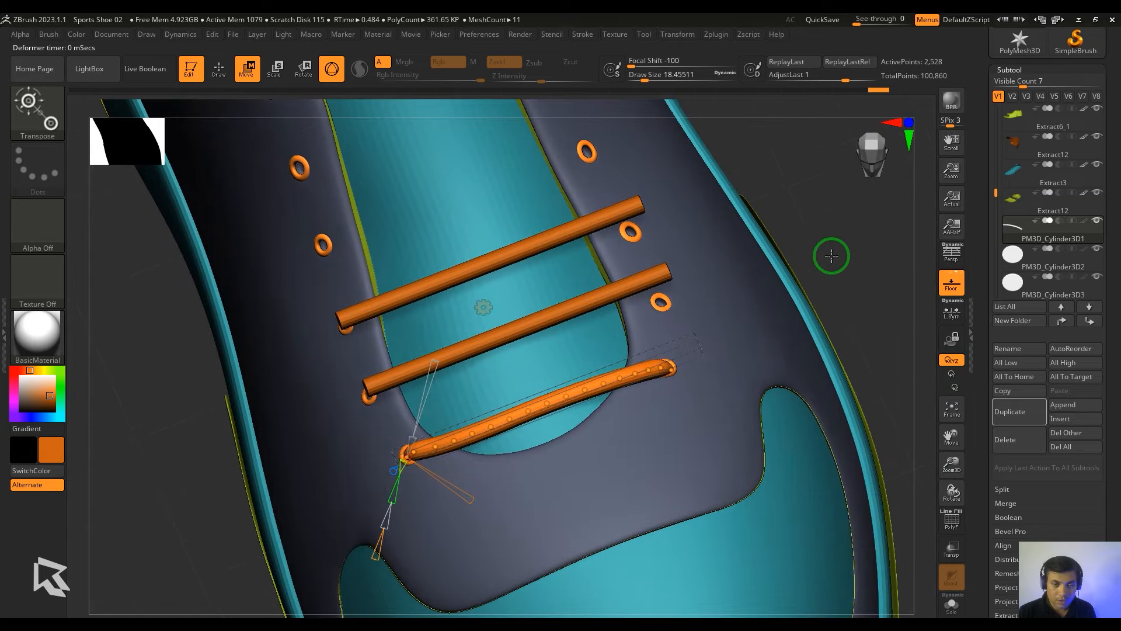
{"action": "key", "text": "y"}
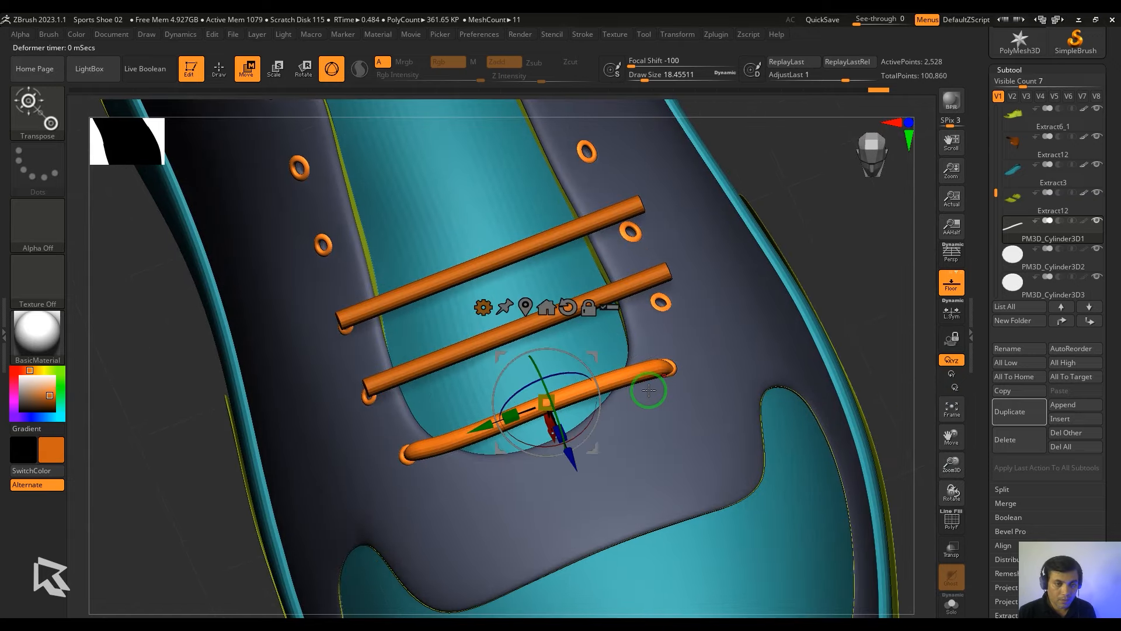
- Apply the Bend Curve deformer to the second lace and run it diagonally across the tongue from the second eyelet
{"action": "left_click", "coordinate": [492, 306]}
{"action": "left_click", "coordinate": [689, 309]}
{"action": "left_click_drag", "start_coordinate": [851, 272], "coordinate": [833, 265], "text": "alt"}
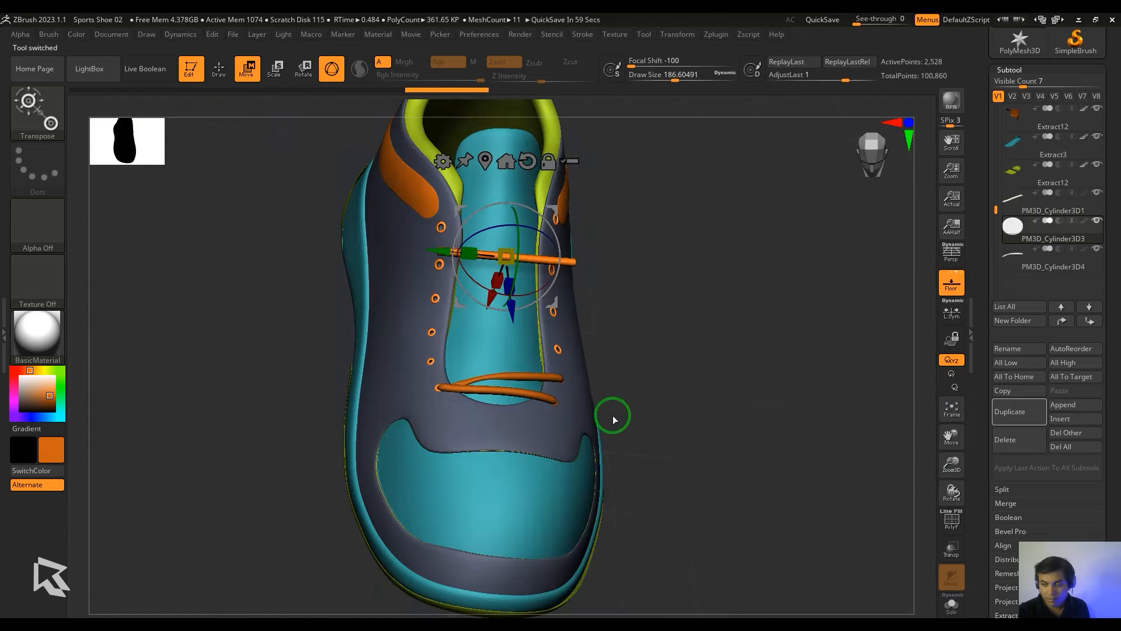
{"action": "left_click_drag", "start_coordinate": [613, 418], "coordinate": [745, 430], "text": "shift"}
- Rotate the copied lace cylinder above the bent laces by about 5 degrees and apply the Bend Curve deformer to it
{"action": "left_click_drag", "start_coordinate": [497, 299], "coordinate": [500, 305]}
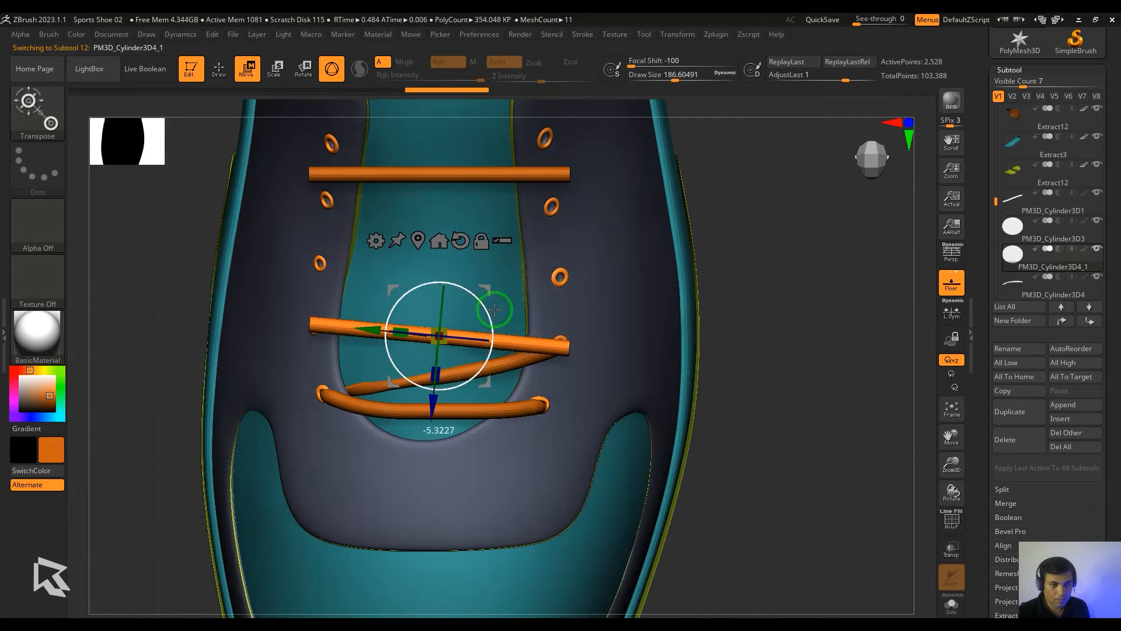
{"action": "left_click_drag", "start_coordinate": [745, 430], "coordinate": [746, 280], "text": "shift"}
{"action": "left_click", "coordinate": [374, 238]}
{"action": "left_click", "coordinate": [573, 240]}
- Bend the tilted lace copy over the tongue by pulling both of its ends down to the shoe's upper
{"action": "left_click_drag", "start_coordinate": [649, 332], "coordinate": [639, 405]}
{"action": "left_click_drag", "start_coordinate": [229, 333], "coordinate": [224, 366]}
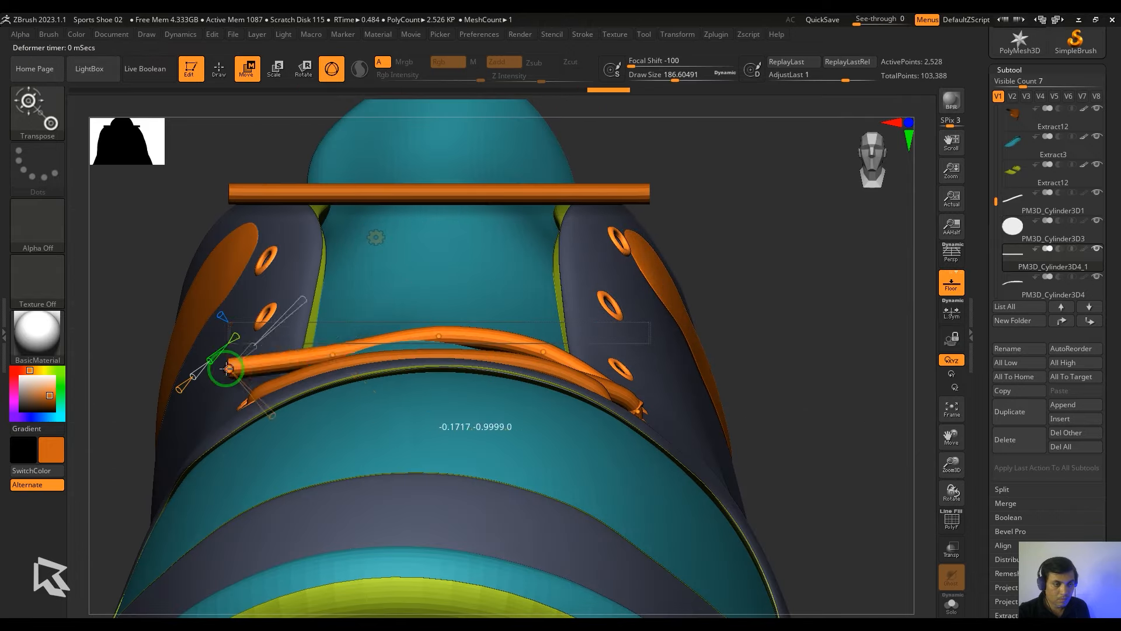
{"action": "left_click_drag", "start_coordinate": [745, 263], "coordinate": [441, 520]}
{"action": "right_click_drag", "start_coordinate": [440, 520], "coordinate": [548, 391]}
{"action": "right_click_drag", "start_coordinate": [513, 425], "coordinate": [517, 355]}
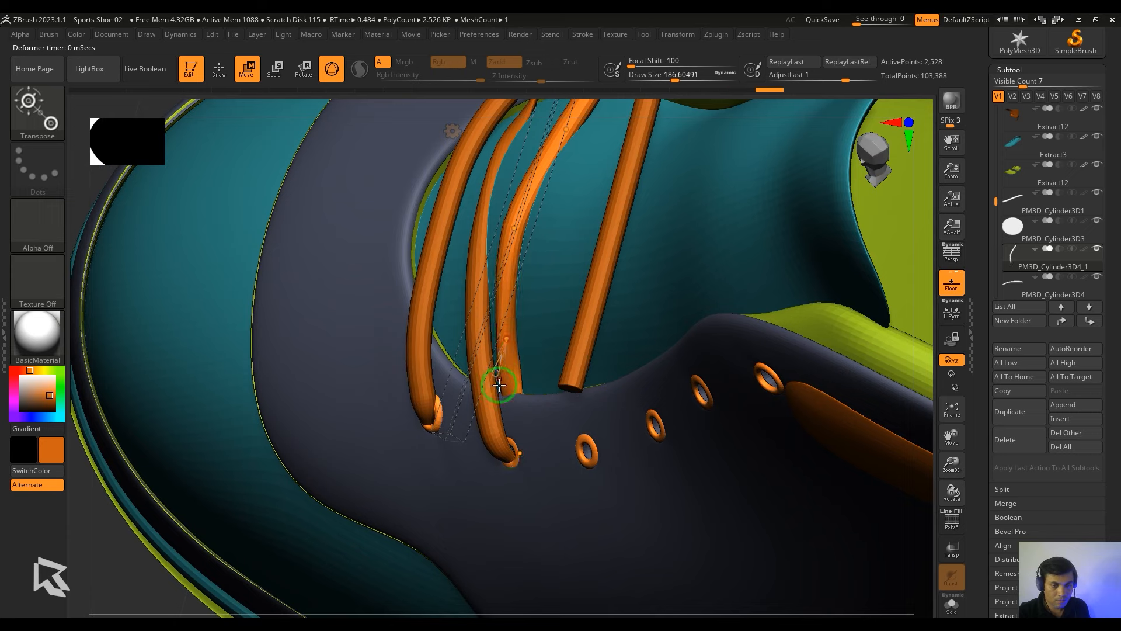
- Adjust the tilted lace's control points so one end meets the second eyelet and the other slips beneath the upper's edge
{"action": "right_click_drag", "start_coordinate": [343, 126], "coordinate": [520, 245]}
{"action": "left_click_drag", "start_coordinate": [486, 283], "coordinate": [478, 289]}
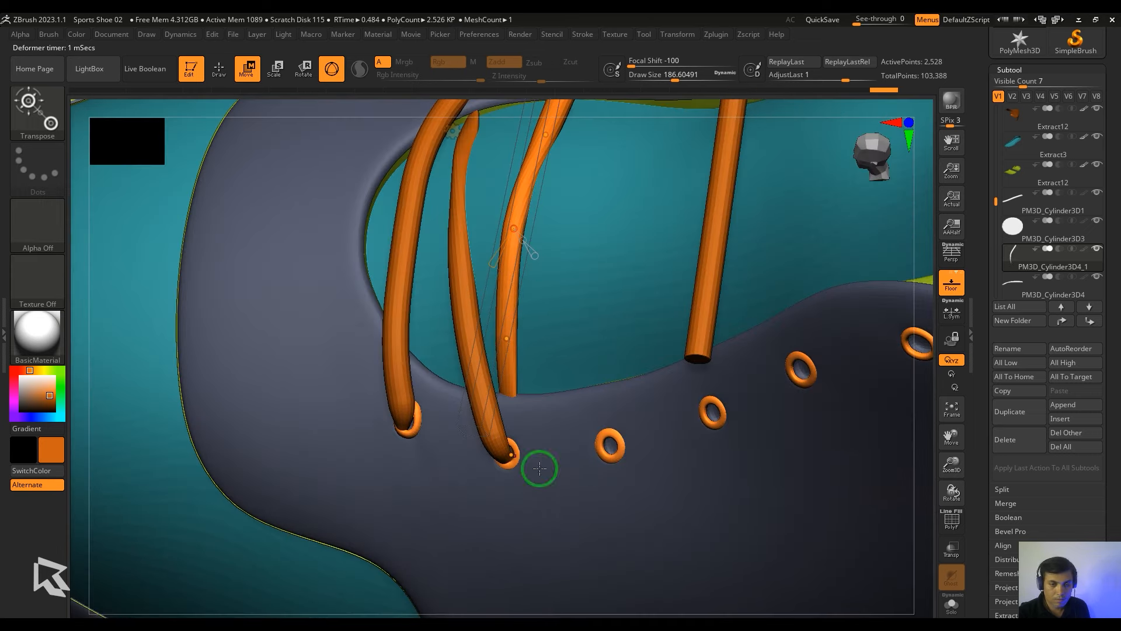
{"action": "right_click_drag", "start_coordinate": [539, 468], "coordinate": [339, 411]}
{"action": "right_click_drag", "start_coordinate": [768, 427], "coordinate": [642, 408]}
- Duplicate the straight lace cylinder, lower the copy towards the tongue near the third eyelets and apply Bend Curve to it
{"action": "left_click", "coordinate": [538, 343], "text": "alt"}
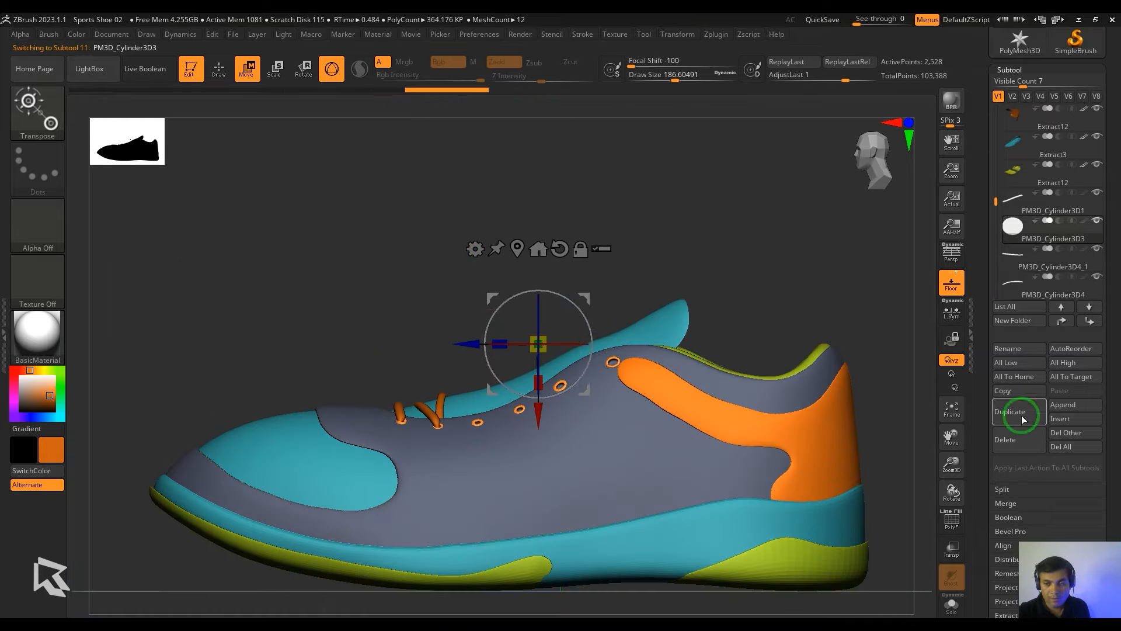
{"action": "left_click", "coordinate": [1020, 413]}
{"action": "left_click_drag", "start_coordinate": [495, 300], "coordinate": [421, 333]}
{"action": "right_click_drag", "start_coordinate": [584, 408], "coordinate": [648, 467]}
{"action": "left_click", "coordinate": [400, 307]}
{"action": "left_click", "coordinate": [510, 338]}
- Bend the new lace diagonally over the tongue, with one end in the third eyelet and the other near the opposite second eyelet
{"action": "left_click_drag", "start_coordinate": [578, 438], "coordinate": [608, 453]}
{"action": "right_click_drag", "start_coordinate": [671, 420], "coordinate": [701, 508]}
{"action": "right_click_drag", "start_coordinate": [219, 362], "coordinate": [873, 315]}
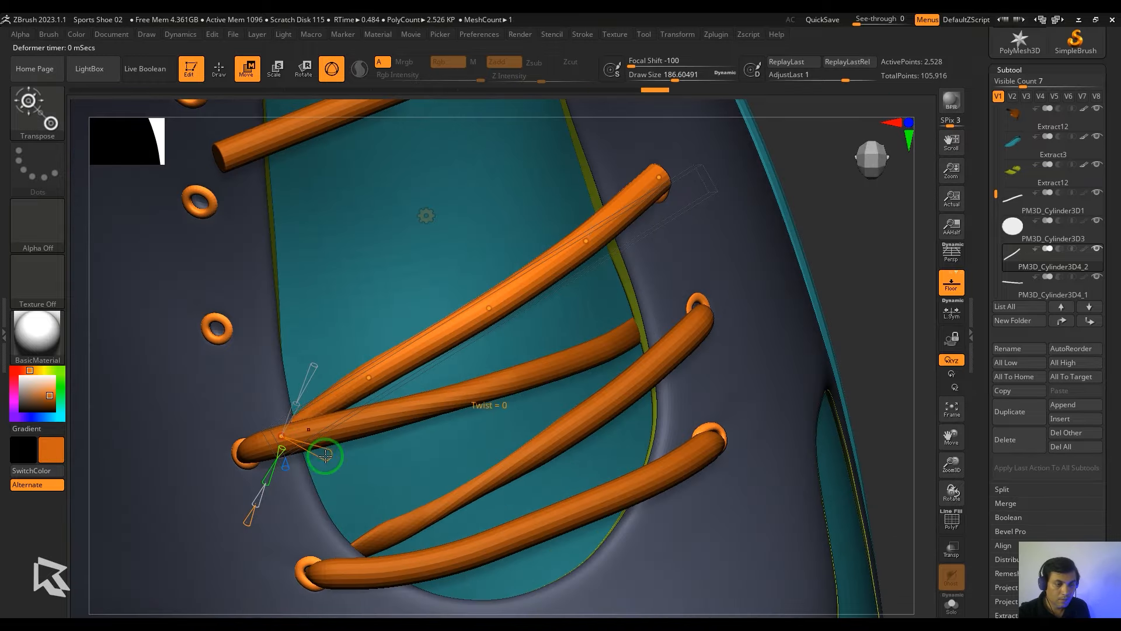
{"action": "right_click_drag", "start_coordinate": [408, 299], "coordinate": [564, 412]}
{"action": "right_click_drag", "start_coordinate": [356, 428], "coordinate": [220, 494]}
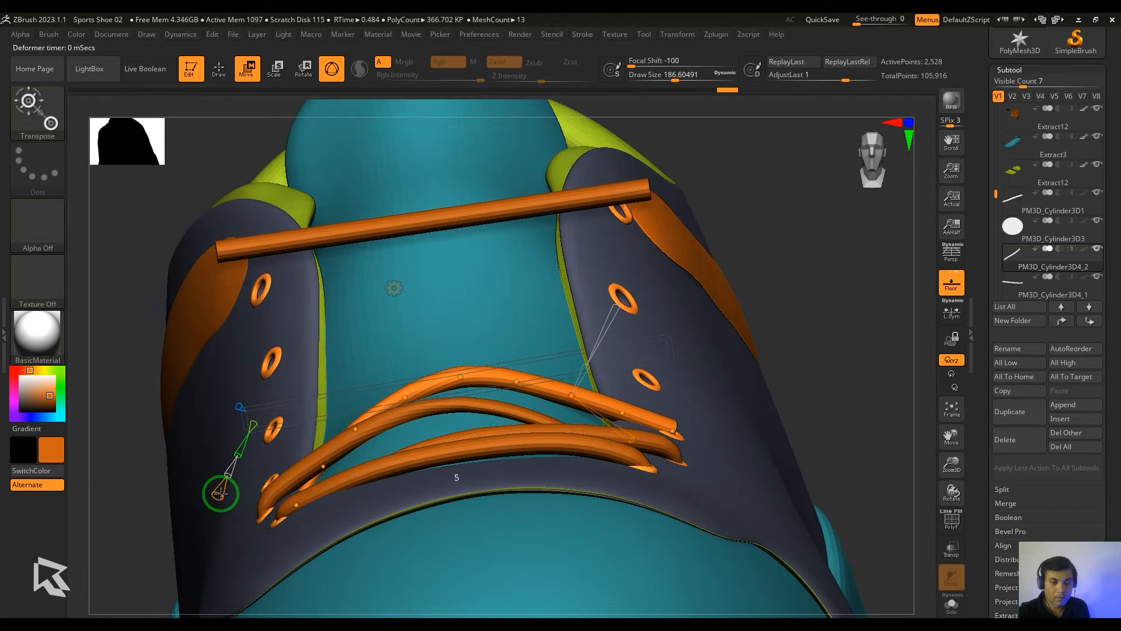
{"action": "right_click_drag", "start_coordinate": [640, 419], "coordinate": [870, 399]}
- Place another duplicate of the straight lace cylinder at the third eyelets and apply the Bend Curve deformer to it
{"action": "left_click", "coordinate": [428, 353]}
{"action": "left_click", "coordinate": [600, 289]}
{"action": "right_click_drag", "start_coordinate": [600, 289], "coordinate": [868, 426], "text": "ctrl"}
{"action": "key", "text": "w"}
{"action": "key", "text": "Up"}
{"action": "key", "text": "ctrl+shift+d"}
{"action": "key", "text": "Down"}
{"action": "key", "text": "Down"}
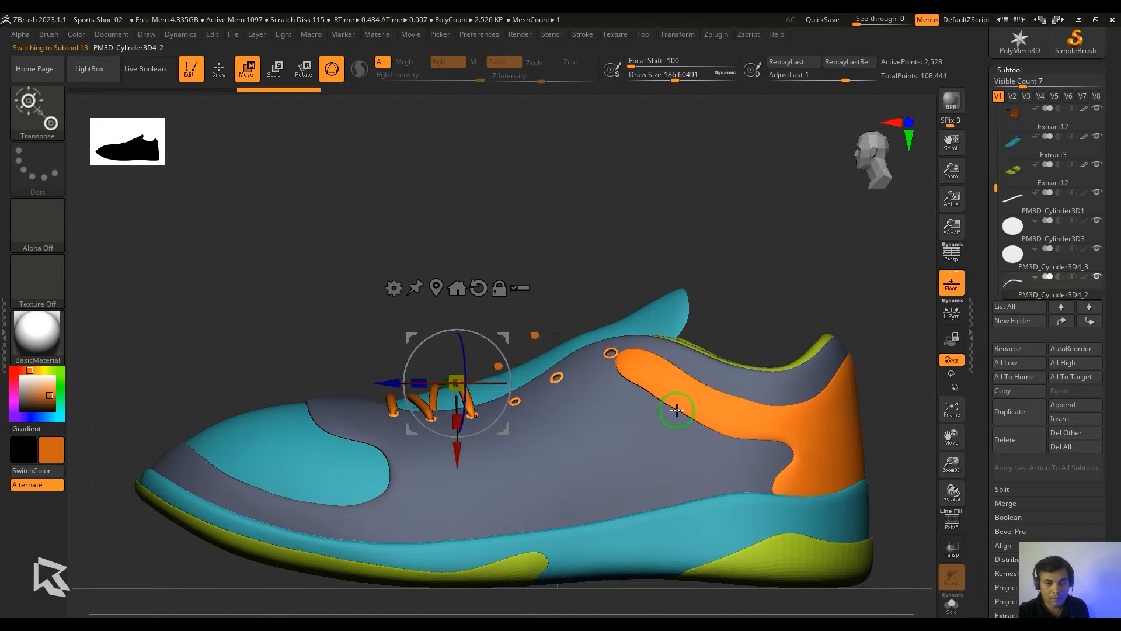
{"action": "key", "text": "Up"}
{"action": "right_click_drag", "start_coordinate": [479, 375], "coordinate": [701, 362]}
- Bend the newest lace copy over the tongue by pulling its ends down beside the third pair of eyelets
{"action": "left_click_drag", "start_coordinate": [667, 425], "coordinate": [646, 501]}
{"action": "right_click_drag", "start_coordinate": [900, 485], "coordinate": [735, 467]}
{"action": "left_click_drag", "start_coordinate": [485, 467], "coordinate": [457, 490]}
{"action": "right_click_drag", "start_coordinate": [759, 444], "coordinate": [776, 479], "text": "ctrl"}
{"action": "left_click_drag", "start_coordinate": [398, 563], "coordinate": [403, 568]}
{"action": "right_click_drag", "start_coordinate": [403, 568], "coordinate": [473, 430], "text": "alt"}
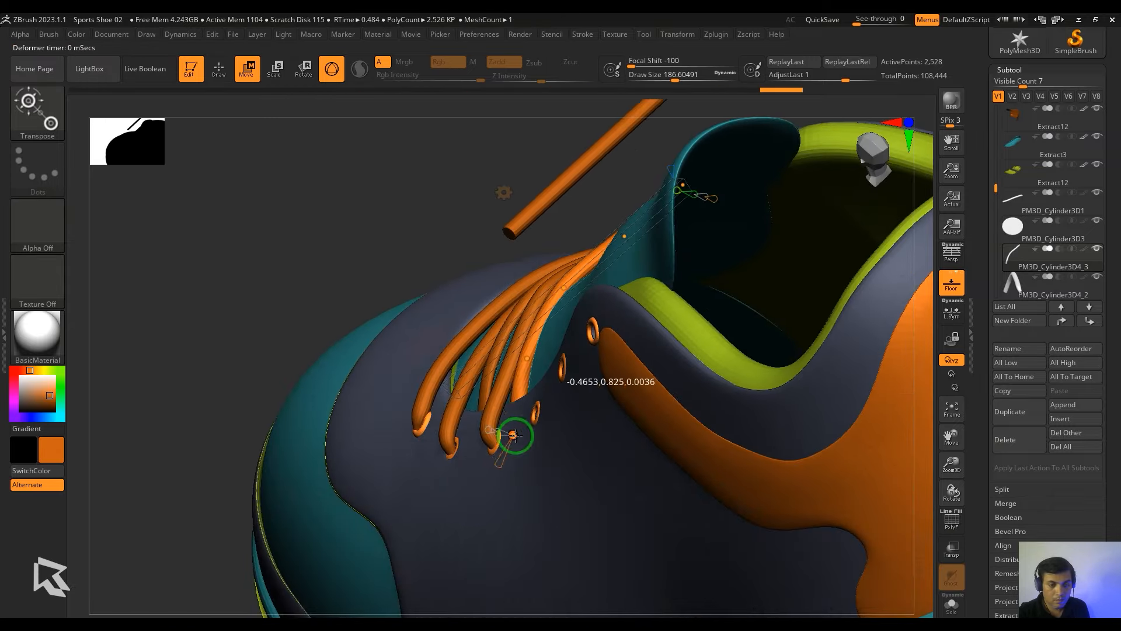
- Fine-tune the inner control points of this lace so it follows the tongue and its end meets the third eyelet
{"action": "left_click_drag", "start_coordinate": [524, 370], "coordinate": [531, 382]}
{"action": "right_click_drag", "start_coordinate": [759, 409], "coordinate": [835, 467], "text": "ctrl"}
{"action": "right_click_drag", "start_coordinate": [835, 467], "coordinate": [730, 403], "text": "ctrl"}
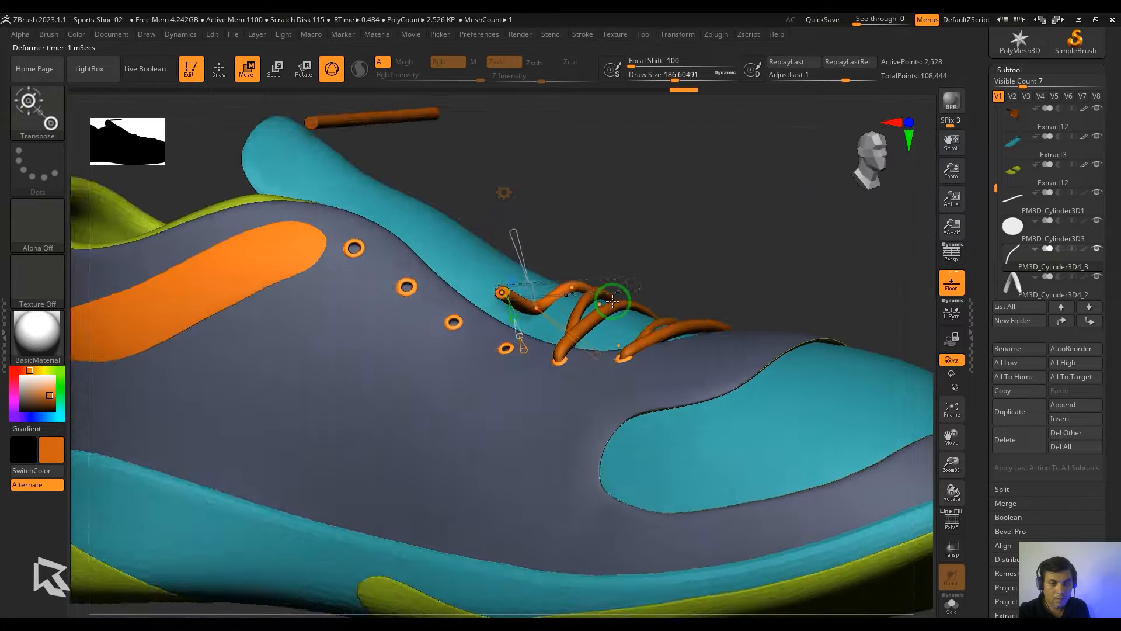
{"action": "left_click_drag", "start_coordinate": [611, 297], "coordinate": [610, 285]}
{"action": "right_click_drag", "start_coordinate": [776, 234], "coordinate": [648, 204]}
{"action": "left_click_drag", "start_coordinate": [445, 344], "coordinate": [438, 338]}
{"action": "key", "text": "ctrl+z"}
{"action": "right_click_drag", "start_coordinate": [835, 292], "coordinate": [814, 293]}
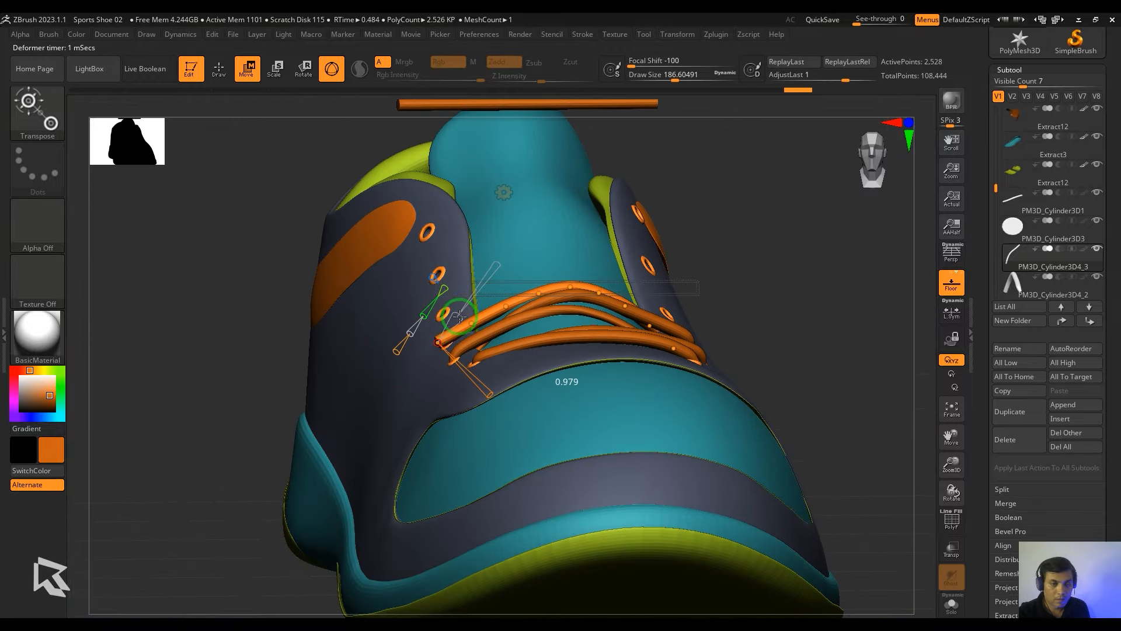
{"action": "right_click_drag", "start_coordinate": [450, 348], "coordinate": [545, 365]}
- Duplicate the straight lace cylinder and lower the copy onto the tongue just below the fourth eyelets
{"action": "left_click", "coordinate": [741, 267], "text": "alt"}
{"action": "key", "text": "ctrl+shift+d"}
{"action": "left_click_drag", "start_coordinate": [766, 263], "coordinate": [596, 344]}
{"action": "right_click_drag", "start_coordinate": [776, 327], "coordinate": [831, 472]}
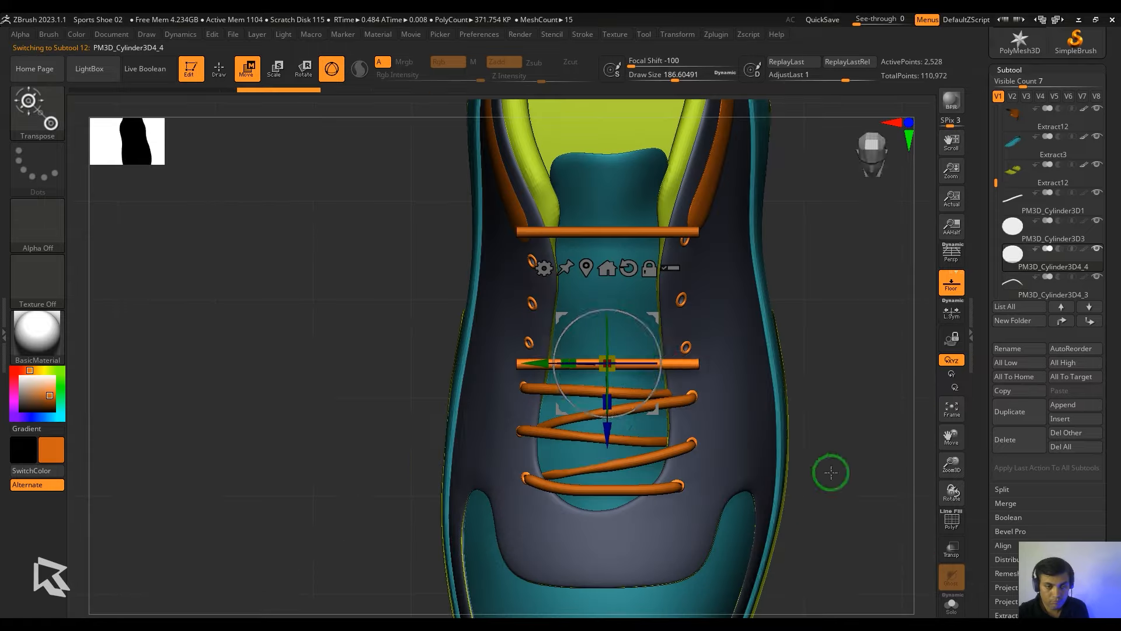
- Bend this lace over the tongue with Bend Curve and fit one end into the fourth eyelet
{"action": "right_click_drag", "start_coordinate": [593, 377], "coordinate": [608, 438]}
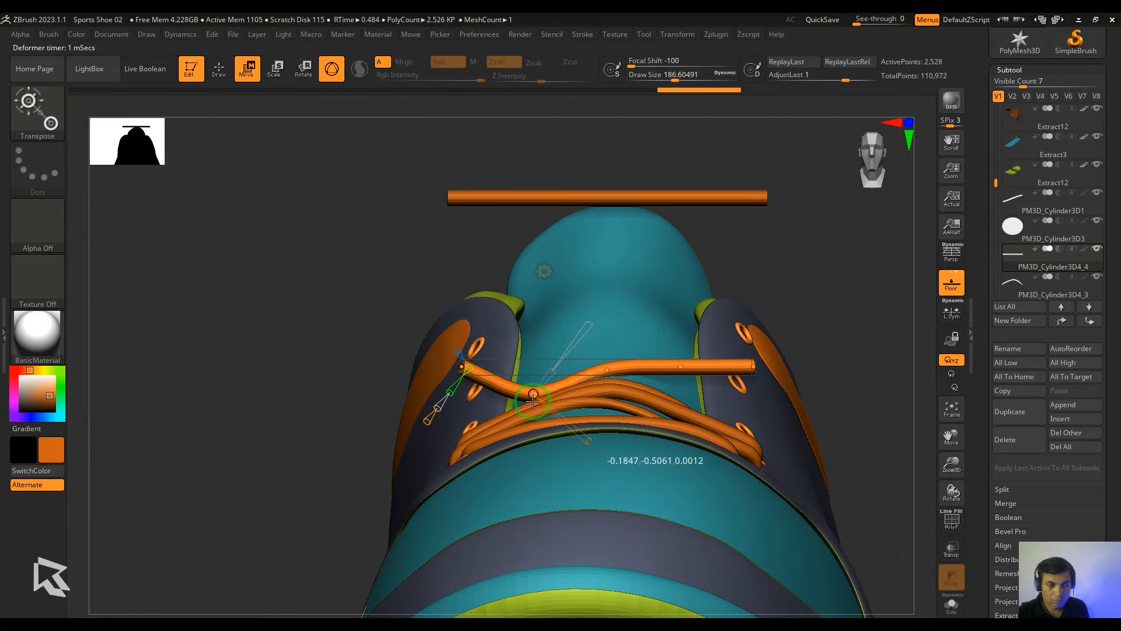
{"action": "right_click_drag", "start_coordinate": [533, 401], "coordinate": [329, 359]}
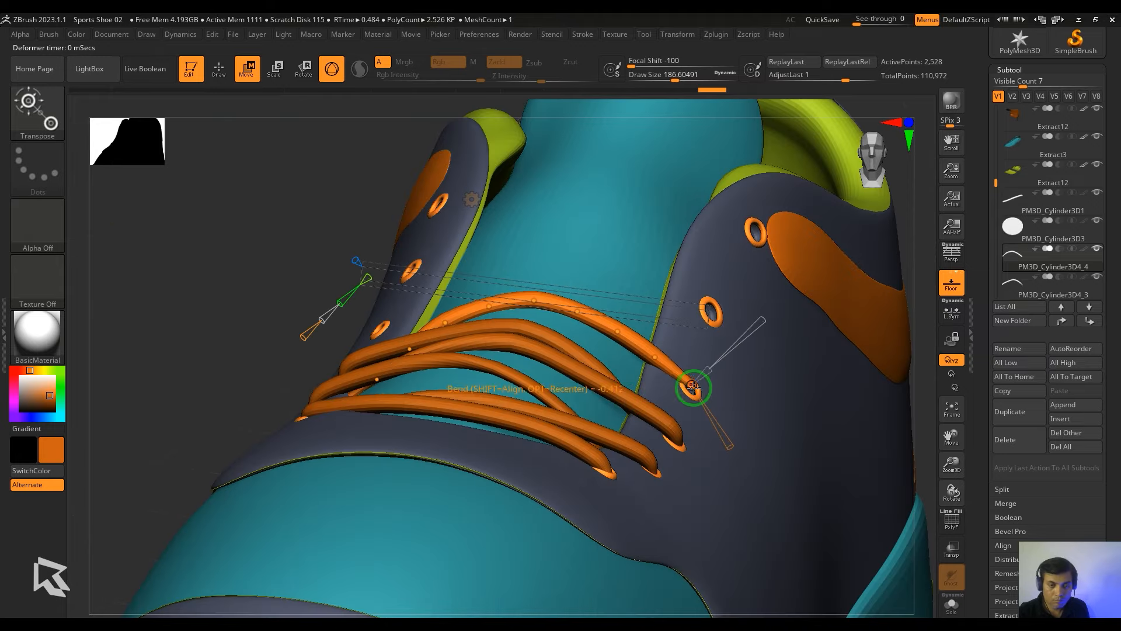
{"action": "mouse_move", "coordinate": [804, 459]}
{"action": "right_mouse_down"}
{"action": "mouse_move", "coordinate": [754, 452]}
{"action": "mouse_move", "coordinate": [798, 440]}
{"action": "right_mouse_up"}
- Place a new copy of the straight lace cylinder at the second eyelets and bend it diagonally down towards the opposite first eyelet
{"action": "left_click", "coordinate": [1052, 231]}
{"action": "right_click_drag", "start_coordinate": [798, 351], "coordinate": [712, 263]}
{"action": "left_click_drag", "start_coordinate": [713, 234], "coordinate": [583, 302]}
{"action": "right_click_drag", "start_coordinate": [584, 303], "coordinate": [640, 345]}
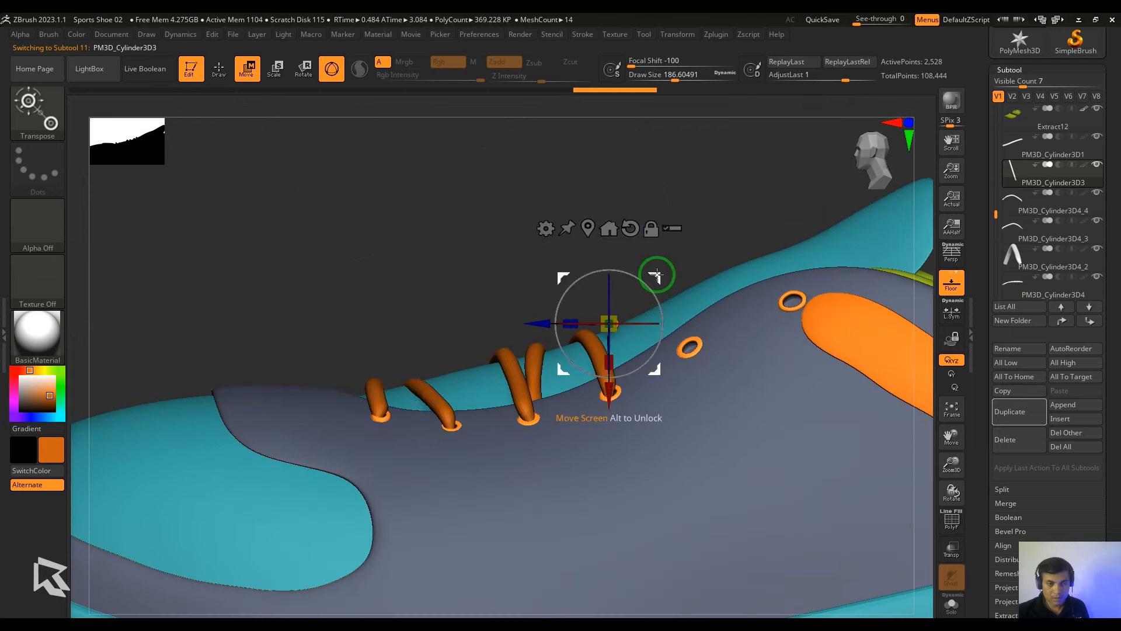
{"action": "left_click", "coordinate": [639, 201], "text": "alt"}
{"action": "right_click_drag", "start_coordinate": [639, 200], "coordinate": [741, 402]}
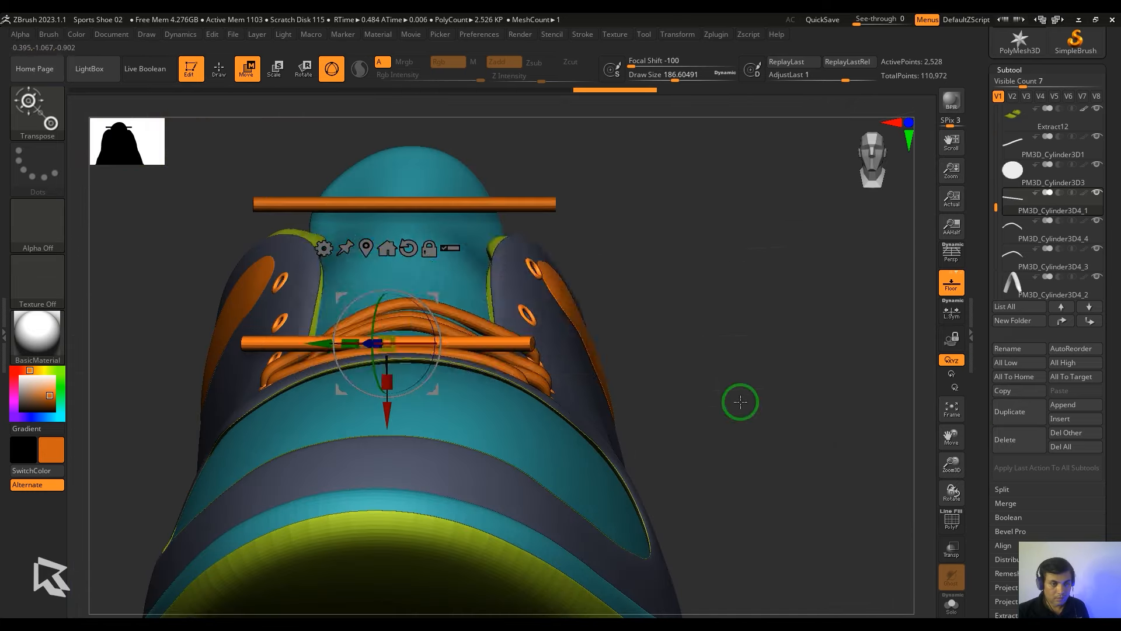
{"action": "right_click_drag", "start_coordinate": [316, 355], "coordinate": [381, 334]}
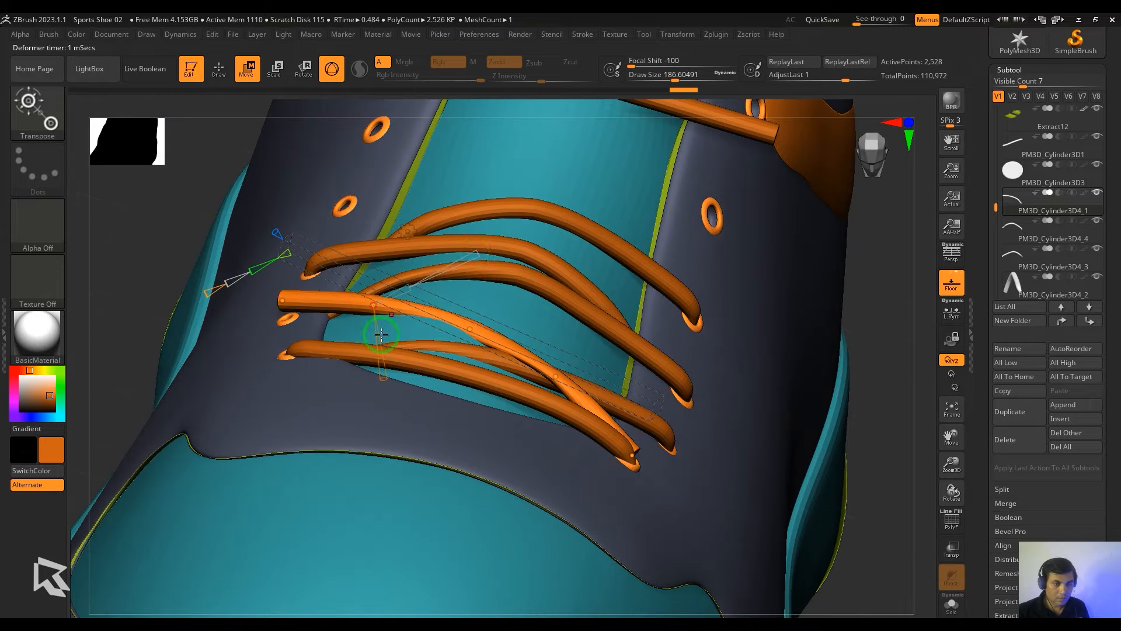
{"action": "right_click_drag", "start_coordinate": [471, 320], "coordinate": [833, 393]}
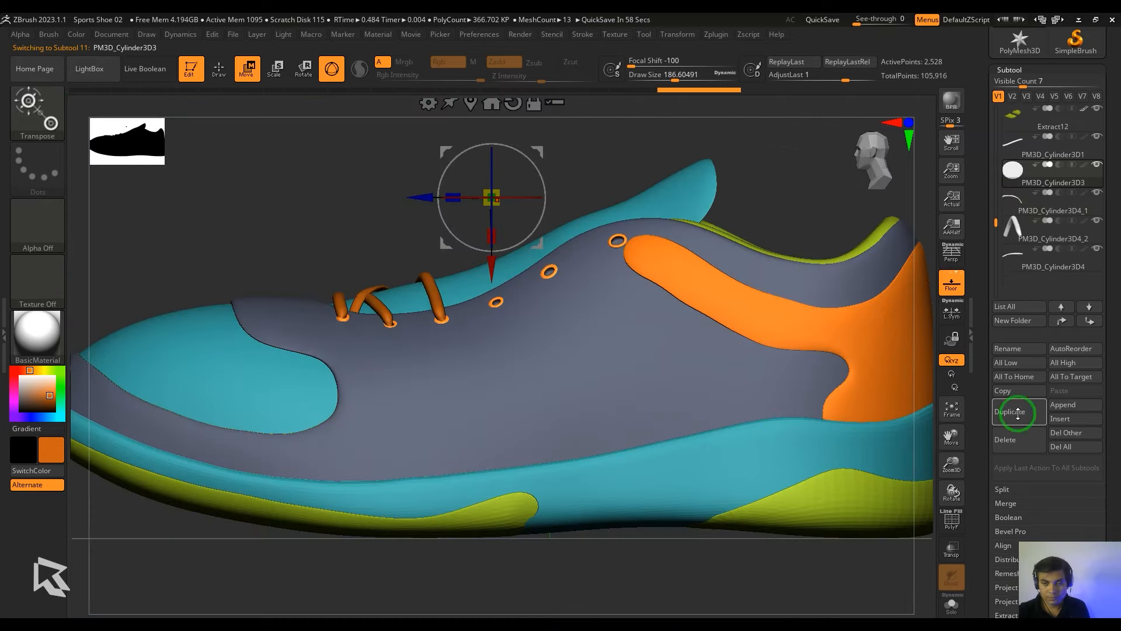
- Duplicate the straight lace cylinder, lower the copy to the third eyelets and tilt it diagonally across the tongue
{"action": "left_click", "coordinate": [1018, 411]}
{"action": "left_click_drag", "start_coordinate": [527, 153], "coordinate": [498, 181]}
{"action": "right_click_drag", "start_coordinate": [759, 262], "coordinate": [790, 409]}
{"action": "left_click_drag", "start_coordinate": [502, 298], "coordinate": [500, 313]}
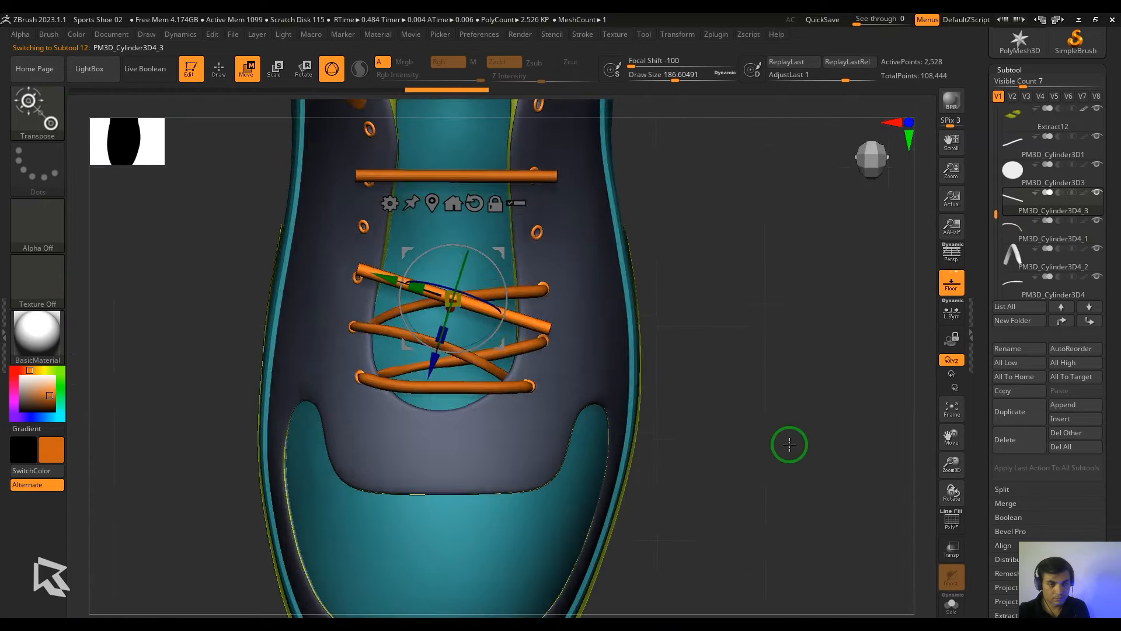
{"action": "right_click_drag", "start_coordinate": [789, 444], "coordinate": [461, 406]}
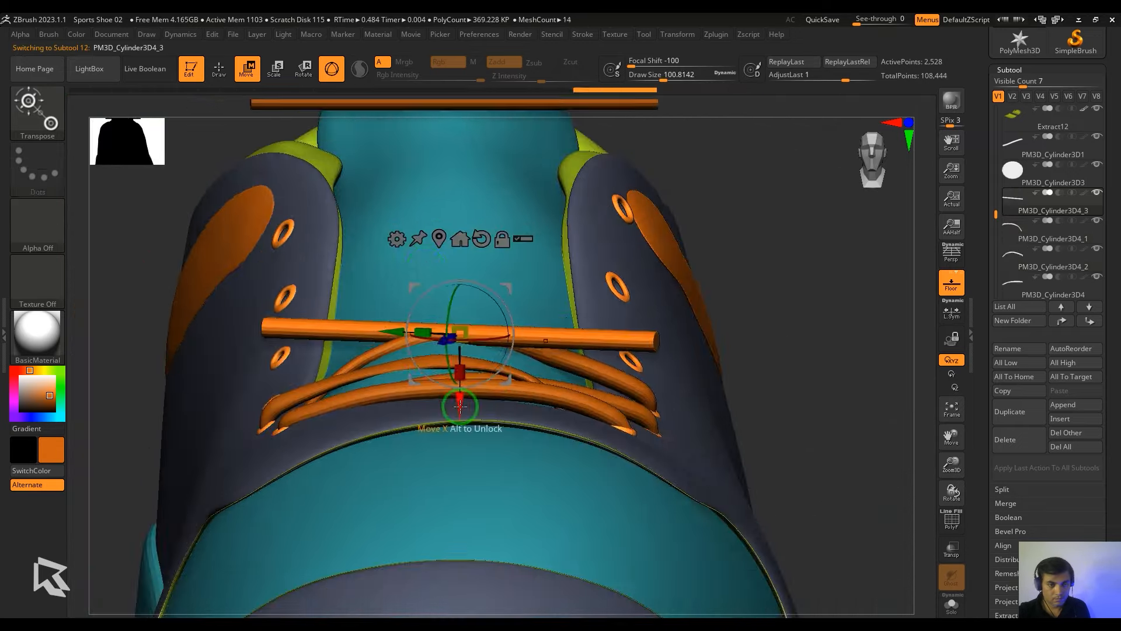
{"action": "left_click_drag", "start_coordinate": [205, 377], "coordinate": [237, 350]}
- Use Bend Curve to pull the lower end of the tilted lace down towards the second eyelet
{"action": "right_click_drag", "start_coordinate": [841, 350], "coordinate": [846, 444]}
{"action": "left_click_drag", "start_coordinate": [655, 343], "coordinate": [636, 425]}
{"action": "right_click_drag", "start_coordinate": [829, 443], "coordinate": [829, 380]}
{"action": "left_click_drag", "start_coordinate": [646, 418], "coordinate": [634, 435]}
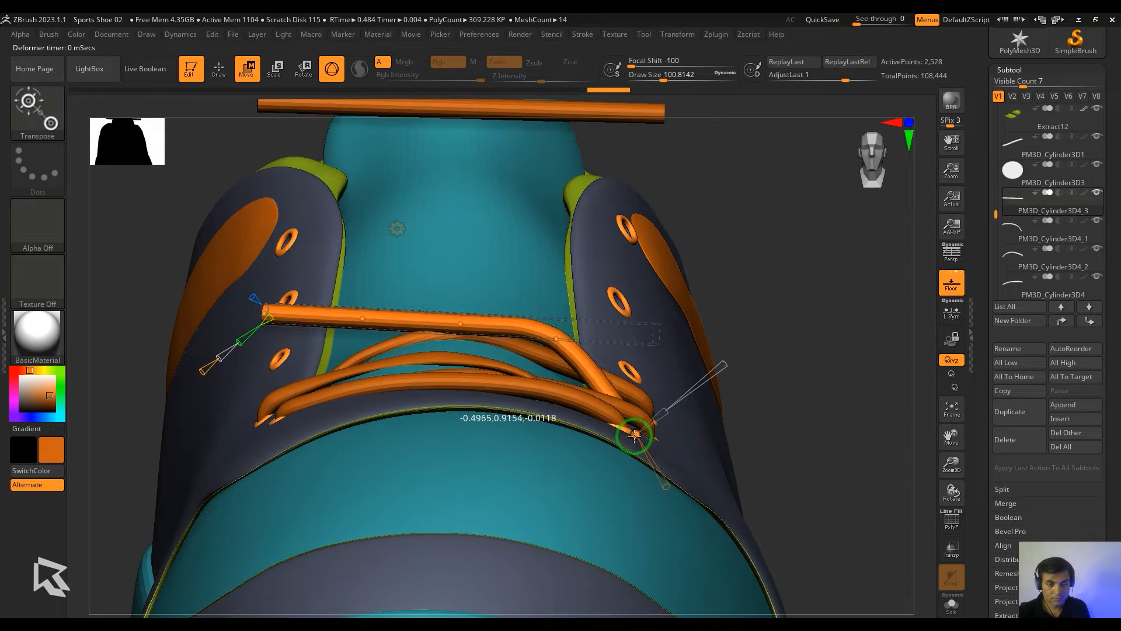
- Fit the tilted lace's upper end into the third eyelet and curve the lace over the tongue towards the opposite second eyelet
{"action": "right_click_drag", "start_coordinate": [263, 314], "coordinate": [261, 323]}
{"action": "left_click_drag", "start_coordinate": [260, 323], "coordinate": [263, 373]}
{"action": "right_click_drag", "start_coordinate": [806, 373], "coordinate": [825, 441]}
{"action": "left_click_drag", "start_coordinate": [350, 341], "coordinate": [351, 350]}
{"action": "right_click_drag", "start_coordinate": [351, 350], "coordinate": [675, 446]}
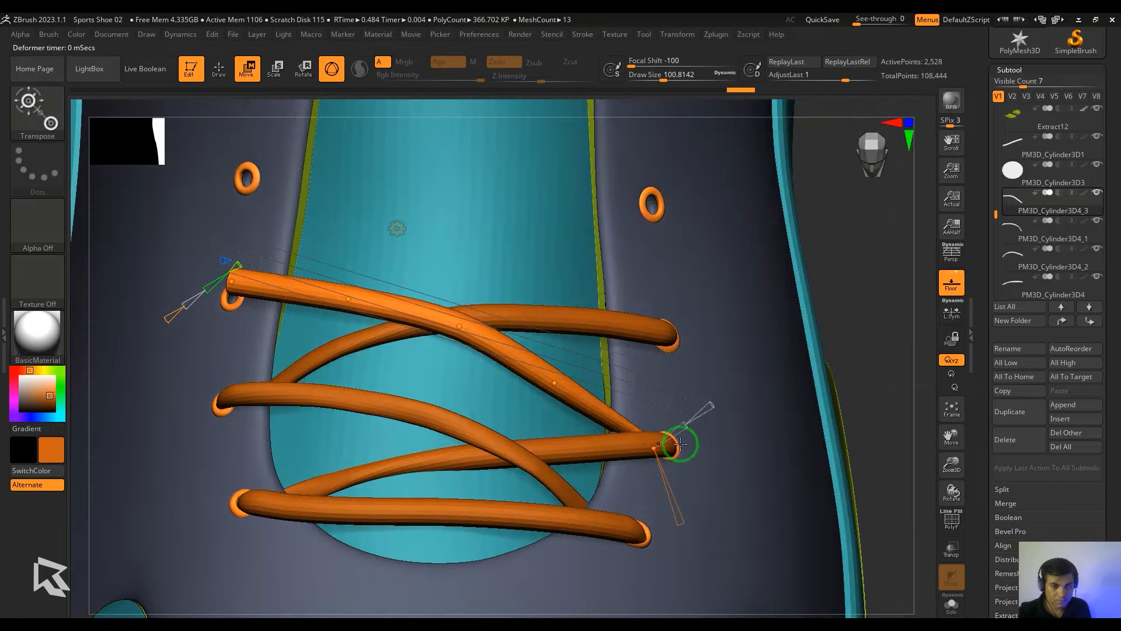
{"action": "right_click_drag", "start_coordinate": [787, 357], "coordinate": [397, 228]}
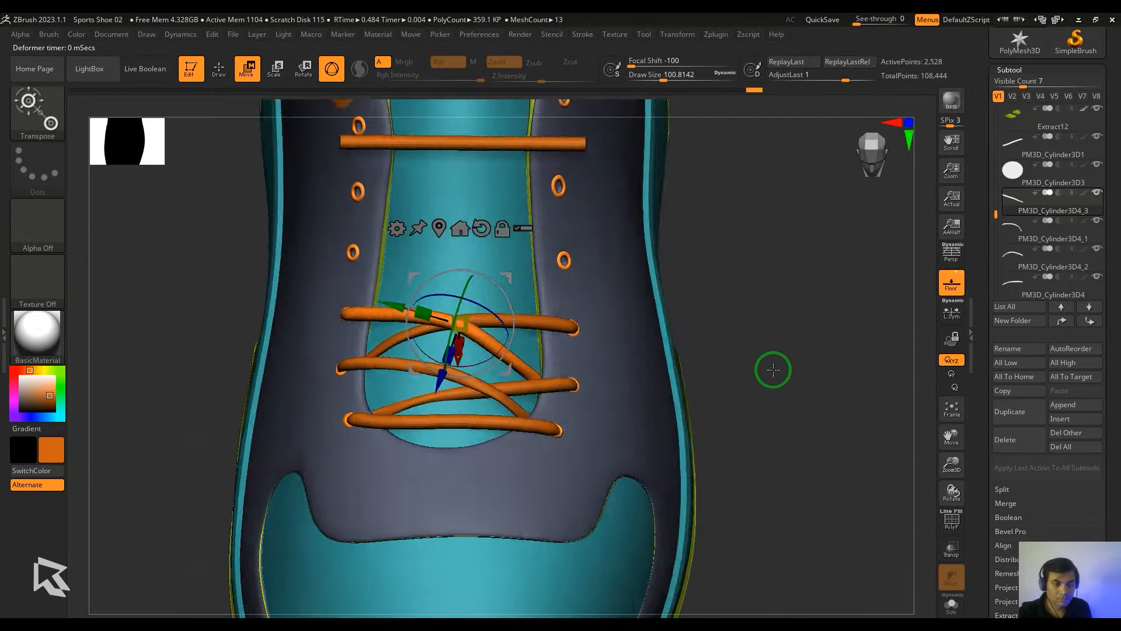
- Duplicate the straight lace cylinder, lower the copy to the fourth eyelets and tilt it diagonally towards the opposite third eyelet
{"action": "right_click_drag", "start_coordinate": [774, 370], "coordinate": [673, 436]}
{"action": "key", "text": "ctrl+shift+d"}
{"action": "left_click_drag", "start_coordinate": [481, 308], "coordinate": [419, 308]}
{"action": "right_click_drag", "start_coordinate": [673, 436], "coordinate": [759, 479]}
{"action": "left_click_drag", "start_coordinate": [550, 321], "coordinate": [545, 290]}
{"action": "right_click_drag", "start_coordinate": [741, 350], "coordinate": [741, 245]}
{"action": "left_click_drag", "start_coordinate": [500, 409], "coordinate": [501, 424]}
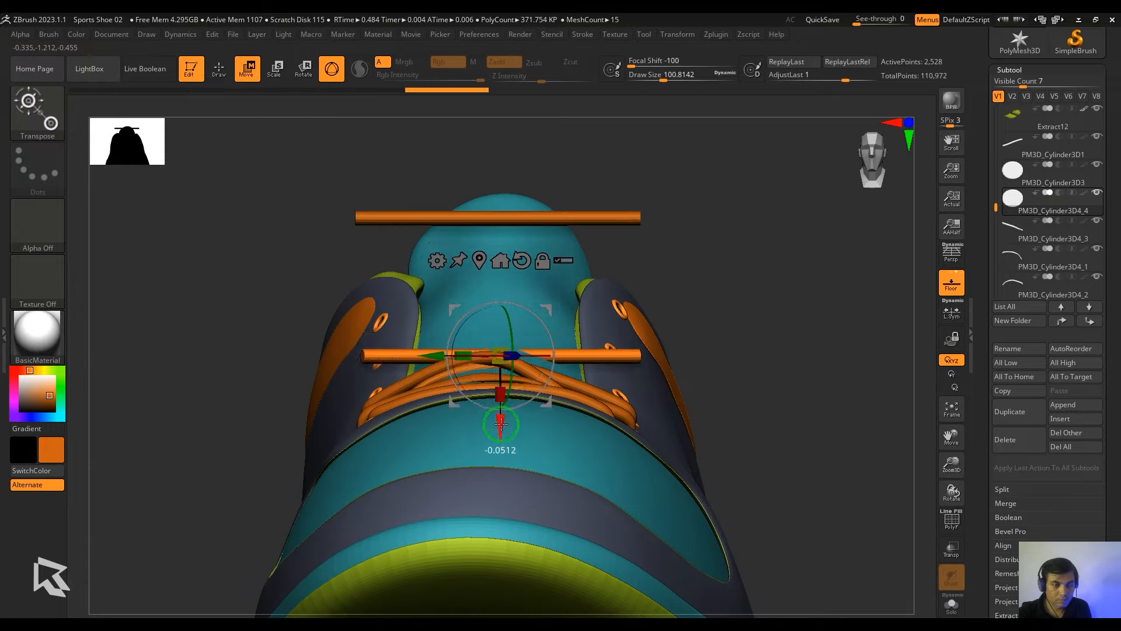
- Use Bend Curve to arch the copy over the tongue, with one end in the fourth eyelet and the other tucked towards the third
{"action": "mouse_move", "coordinate": [840, 327]}
{"action": "right_mouse_down"}
{"action": "mouse_move", "coordinate": [841, 426]}
{"action": "mouse_move", "coordinate": [841, 327]}
{"action": "right_mouse_up"}
{"action": "left_click", "coordinate": [437, 248]}
{"action": "left_click_drag", "start_coordinate": [639, 341], "coordinate": [621, 395]}
{"action": "mouse_move", "coordinate": [695, 368]}
{"action": "right_mouse_down"}
{"action": "mouse_move", "coordinate": [696, 456]}
{"action": "mouse_move", "coordinate": [695, 367]}
{"action": "right_mouse_up"}
{"action": "left_click_drag", "start_coordinate": [363, 345], "coordinate": [368, 409]}
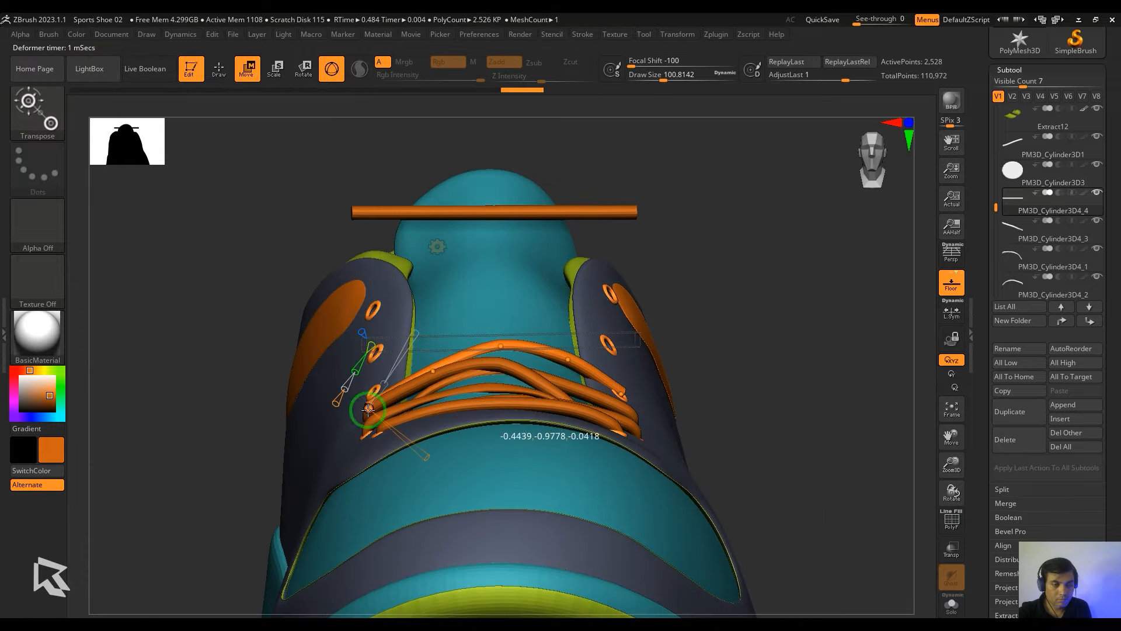
{"action": "right_click_drag", "start_coordinate": [368, 409], "coordinate": [365, 459]}
{"action": "right_click_drag", "start_coordinate": [364, 459], "coordinate": [362, 508], "text": "ctrl"}
{"action": "right_click_drag", "start_coordinate": [388, 327], "coordinate": [192, 326]}
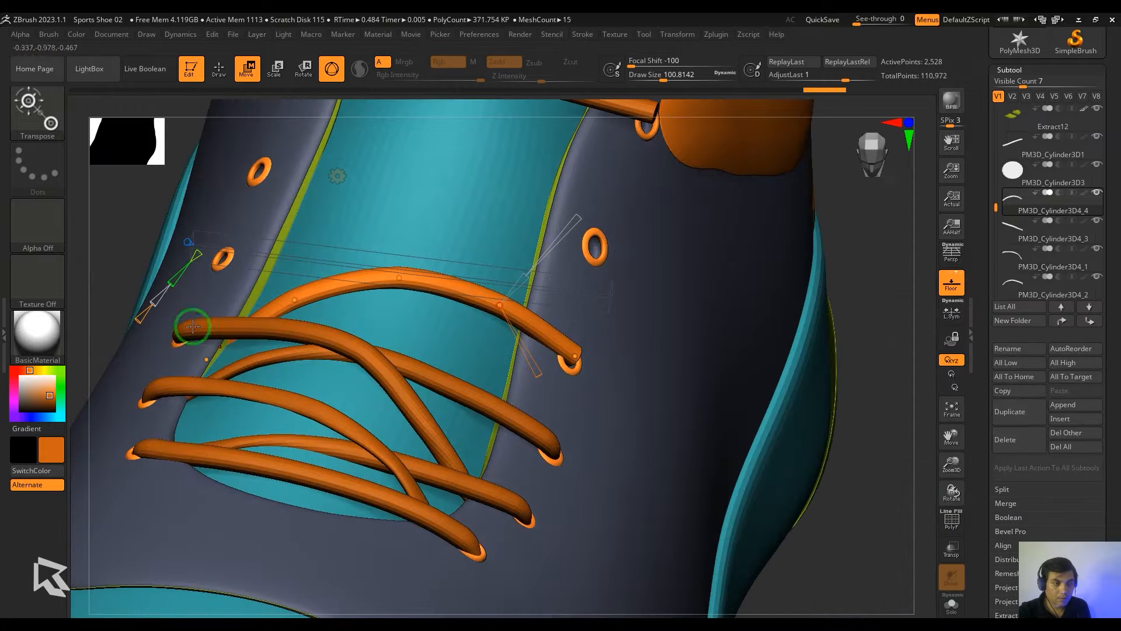
- Place another straight lace copy diagonally from the free fourth eyelet to the opposite third eyelet and apply Bend Curve
{"action": "right_click_drag", "start_coordinate": [569, 351], "coordinate": [638, 181]}
{"action": "right_click_drag", "start_coordinate": [431, 185], "coordinate": [519, 263]}
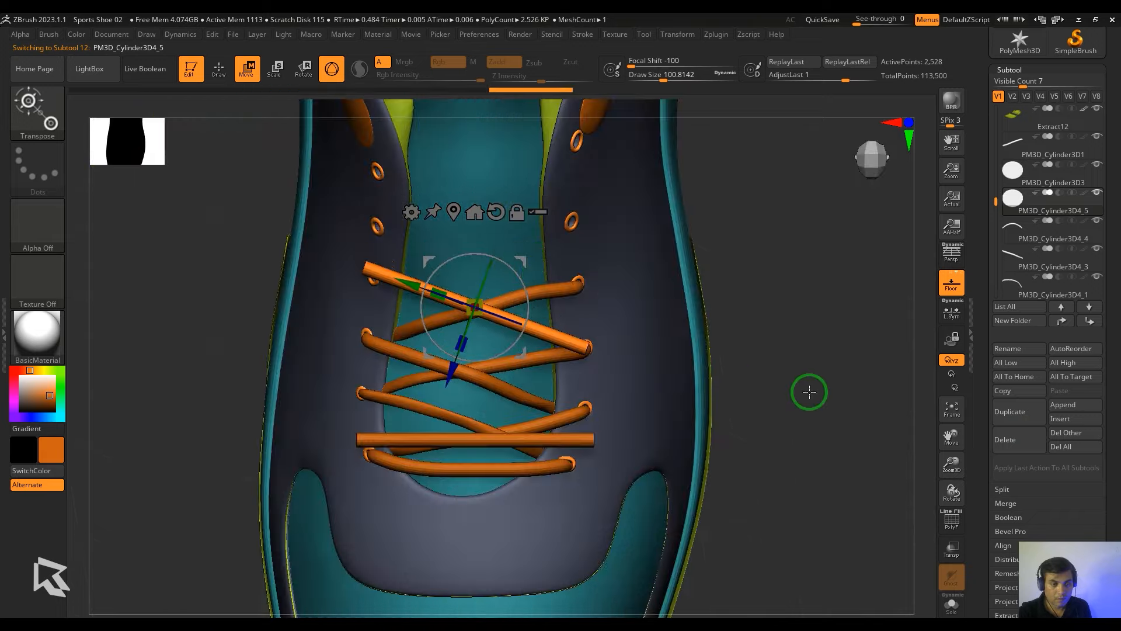
{"action": "mouse_move", "coordinate": [809, 392]}
{"action": "right_mouse_down"}
{"action": "mouse_move", "coordinate": [813, 450]}
{"action": "mouse_move", "coordinate": [806, 370]}
{"action": "right_mouse_up"}
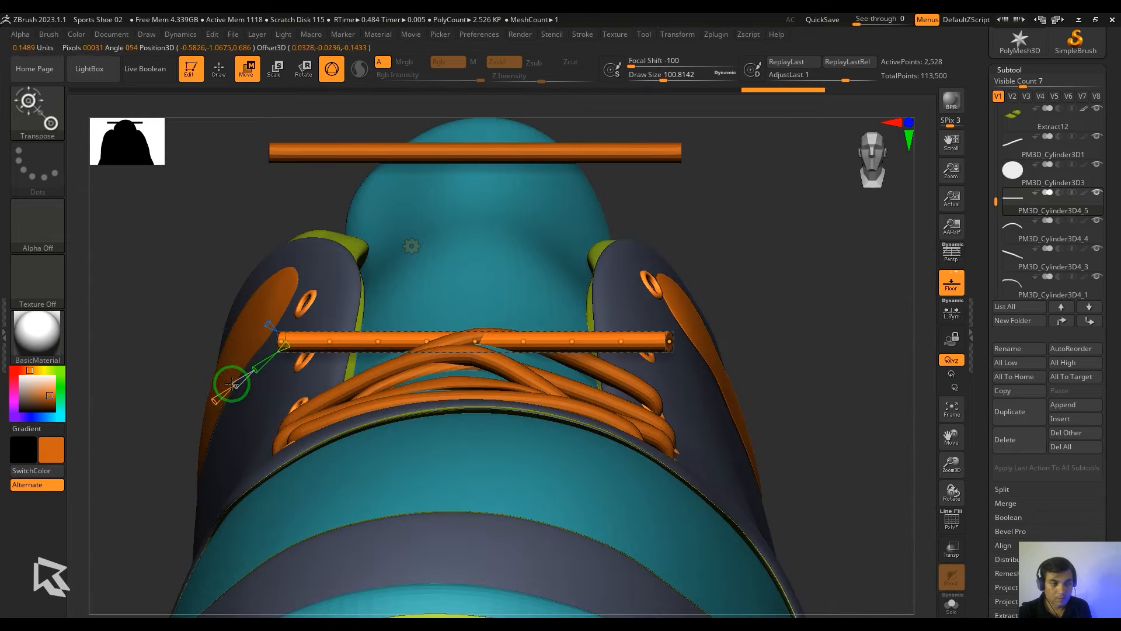
- Bend this lace over the tongue, seating its upper end in the fourth eyelet and tucking its lower end beneath the opposite side
{"action": "right_click_drag", "start_coordinate": [649, 413], "coordinate": [570, 386]}
{"action": "right_click_drag", "start_coordinate": [776, 403], "coordinate": [791, 356]}
{"action": "right_click_drag", "start_coordinate": [475, 354], "coordinate": [575, 536]}
{"action": "mouse_move", "coordinate": [899, 461]}
{"action": "right_mouse_down"}
{"action": "mouse_move", "coordinate": [903, 518]}
{"action": "mouse_move", "coordinate": [960, 465]}
{"action": "mouse_move", "coordinate": [917, 467]}
{"action": "right_mouse_up"}
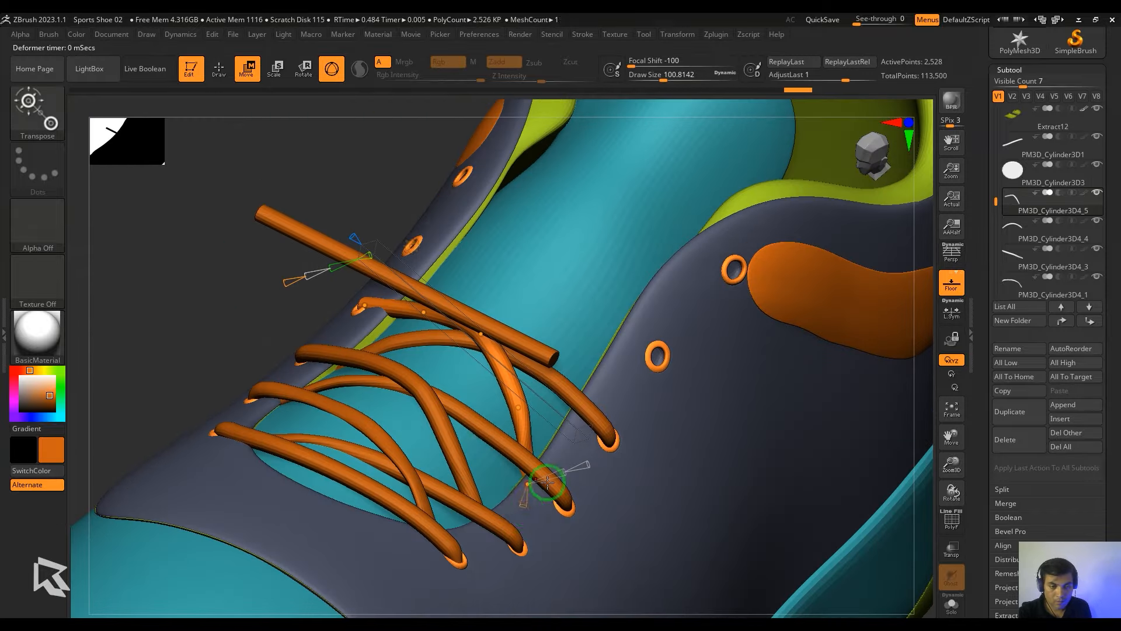
{"action": "right_click_drag", "start_coordinate": [980, 508], "coordinate": [817, 508]}
{"action": "left_click_drag", "start_coordinate": [398, 328], "coordinate": [397, 331]}
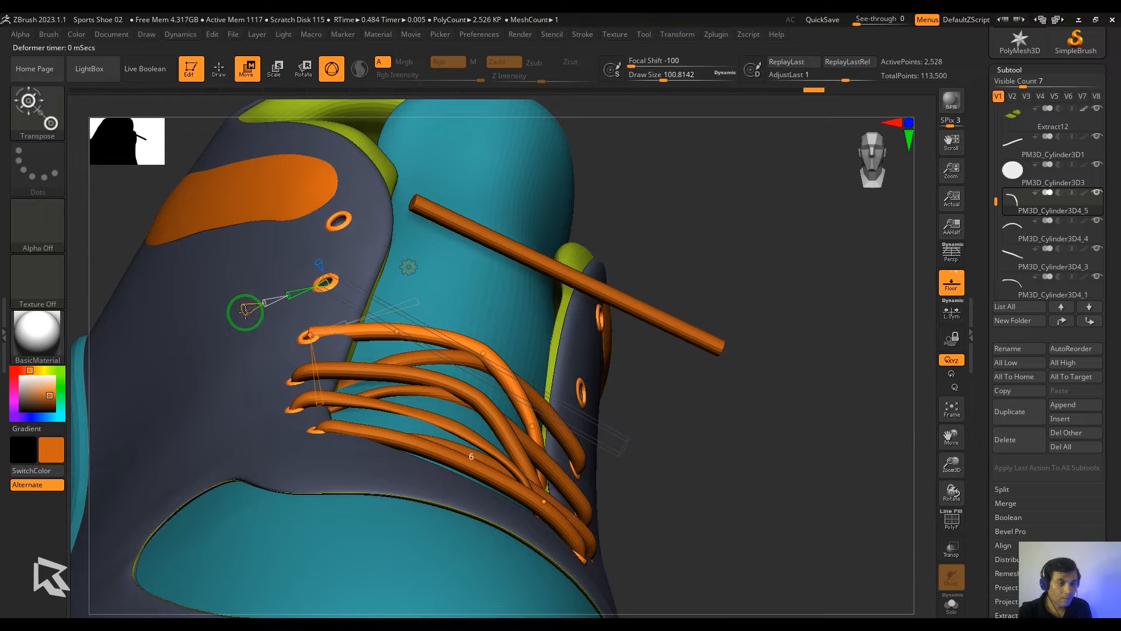
{"action": "right_click_drag", "start_coordinate": [320, 328], "coordinate": [525, 397]}
- Duplicate the straight lace cylinder, move it up to the fifth eyelet and tilt it diagonally towards the opposite fourth eyelet
{"action": "left_click", "coordinate": [372, 281], "text": "alt"}
{"action": "key", "text": "ctrl+shift+d"}
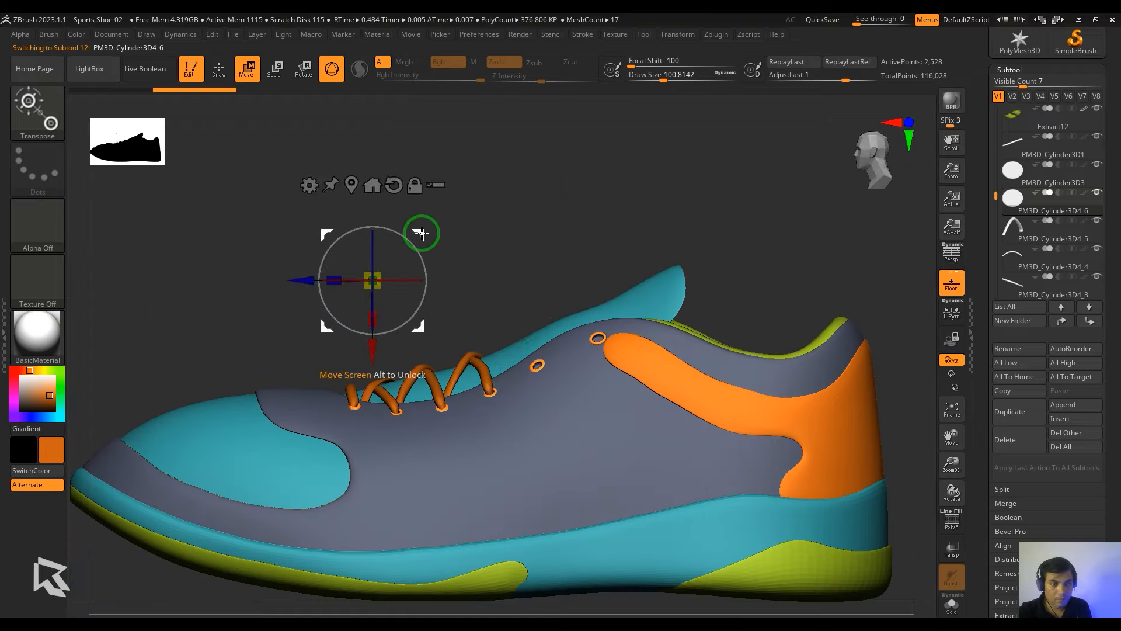
{"action": "left_click_drag", "start_coordinate": [423, 233], "coordinate": [555, 257]}
{"action": "right_click_drag", "start_coordinate": [759, 292], "coordinate": [830, 362], "text": "shift"}
{"action": "left_click_drag", "start_coordinate": [548, 355], "coordinate": [544, 338]}
{"action": "right_click_drag", "start_coordinate": [858, 403], "coordinate": [858, 234]}
{"action": "left_click_drag", "start_coordinate": [489, 365], "coordinate": [489, 468]}
{"action": "right_click_drag", "start_coordinate": [829, 263], "coordinate": [829, 420], "text": "shift"}
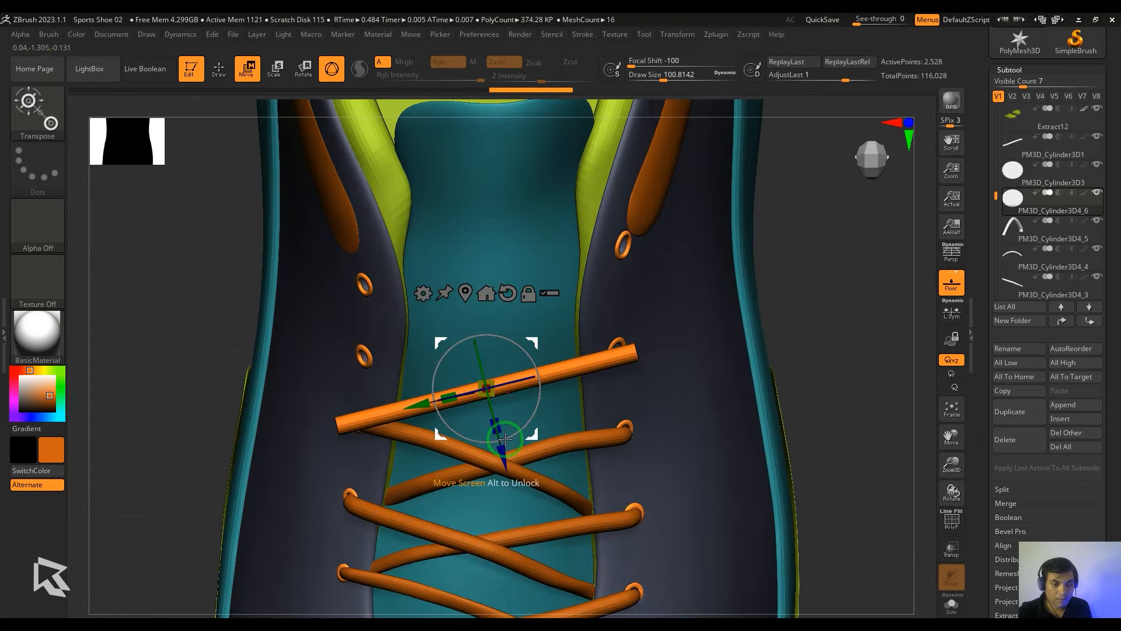
{"action": "left_click_drag", "start_coordinate": [528, 431], "coordinate": [527, 422]}
{"action": "right_click_drag", "start_coordinate": [829, 409], "coordinate": [830, 251], "text": "shift"}
{"action": "left_click_drag", "start_coordinate": [487, 474], "coordinate": [487, 466]}
{"action": "right_click_drag", "start_coordinate": [829, 263], "coordinate": [829, 420], "text": "shift"}
- Apply Bend Curve to the new lace, pull one end into the fifth eyelet and arch the middle over the tongue
{"action": "left_click", "coordinate": [423, 296]}
{"action": "left_click", "coordinate": [533, 334]}
{"action": "right_click_drag", "start_coordinate": [829, 356], "coordinate": [838, 263]}
{"action": "left_click_drag", "start_coordinate": [488, 396], "coordinate": [489, 383]}
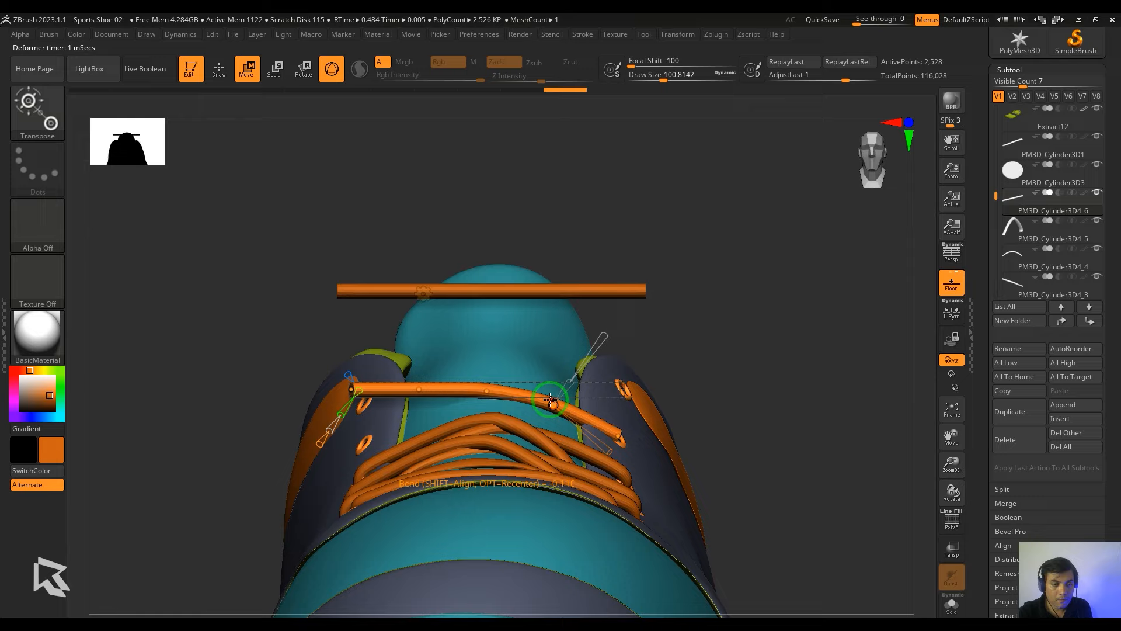
{"action": "left_click_drag", "start_coordinate": [553, 398], "coordinate": [551, 385]}
- Pull this lace's other end down beneath the opposite fourth eyelet and smooth its curve along the tongue
{"action": "right_click_drag", "start_coordinate": [805, 327], "coordinate": [730, 467]}
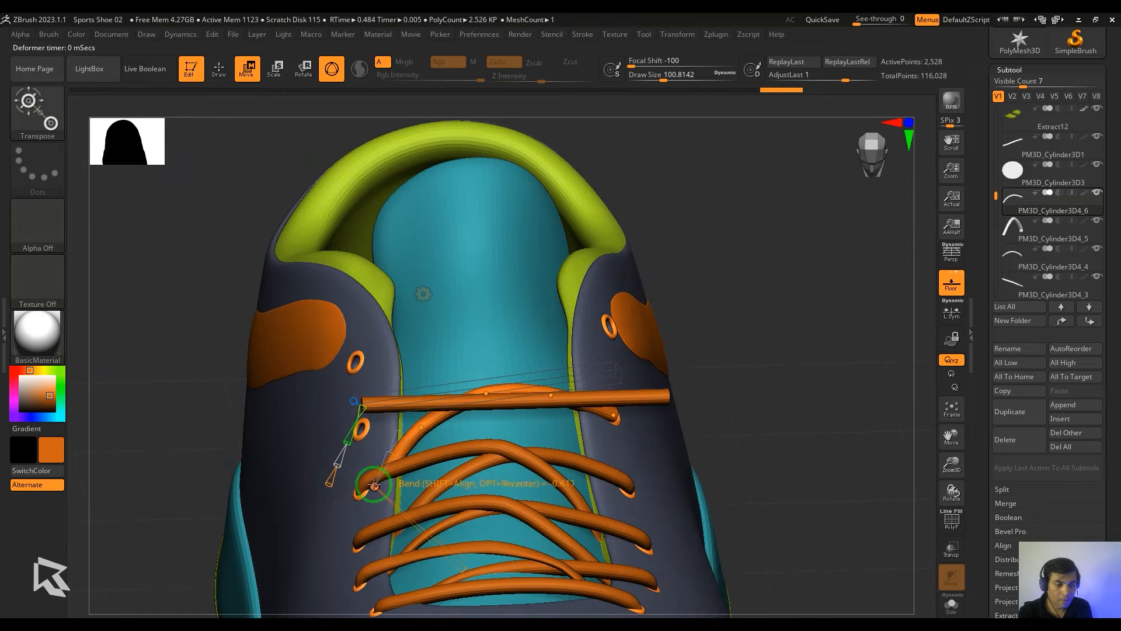
{"action": "right_click_drag", "start_coordinate": [374, 484], "coordinate": [381, 448], "text": "shift"}
{"action": "left_click_drag", "start_coordinate": [373, 449], "coordinate": [385, 445]}
{"action": "right_click_drag", "start_coordinate": [385, 446], "coordinate": [446, 483]}
{"action": "left_click_drag", "start_coordinate": [445, 483], "coordinate": [432, 497]}
{"action": "right_click_drag", "start_coordinate": [706, 443], "coordinate": [796, 242]}
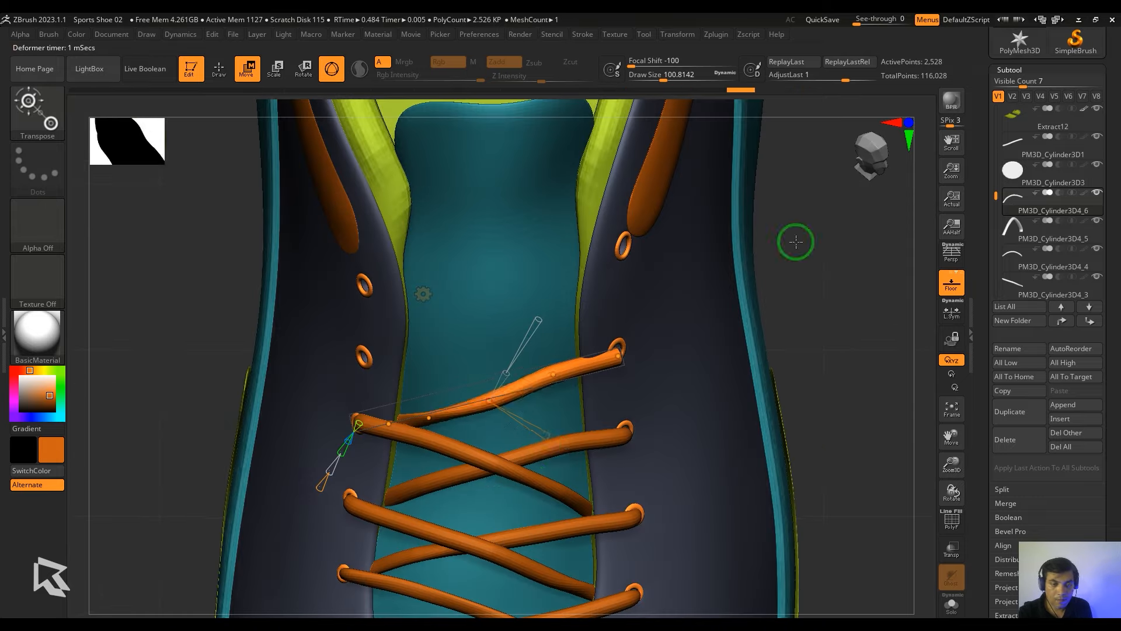
{"action": "left_click_drag", "start_coordinate": [546, 434], "coordinate": [555, 466]}
{"action": "right_click_drag", "start_coordinate": [777, 403], "coordinate": [809, 214]}
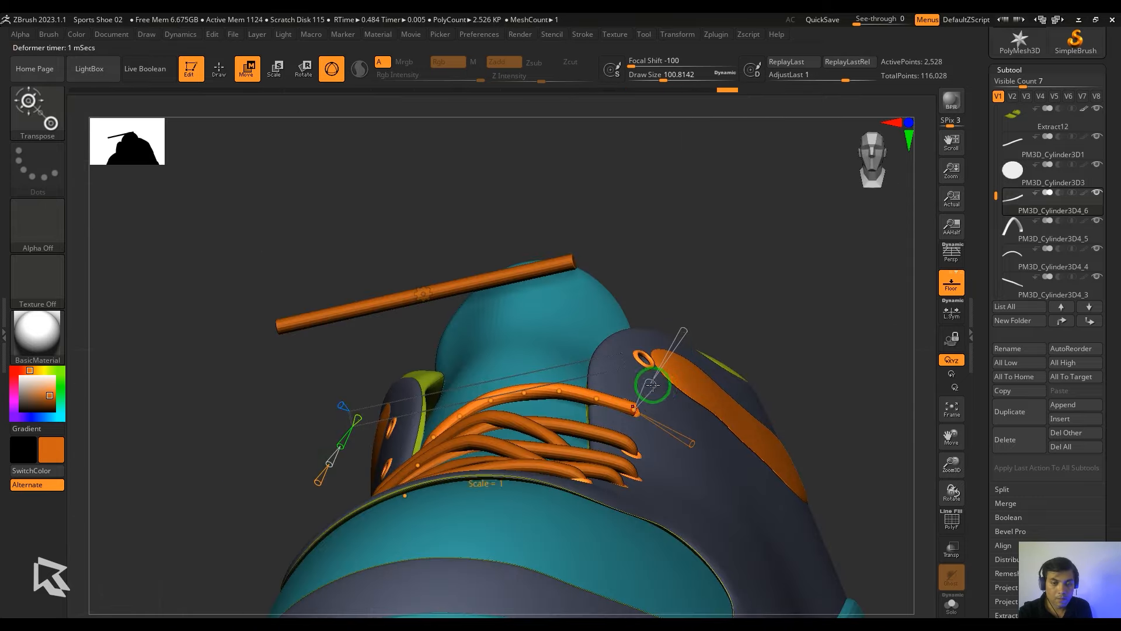
{"action": "right_click_drag", "start_coordinate": [628, 416], "coordinate": [549, 444]}
{"action": "left_click_drag", "start_coordinate": [549, 444], "coordinate": [520, 468]}
{"action": "right_click_drag", "start_coordinate": [520, 327], "coordinate": [808, 453]}
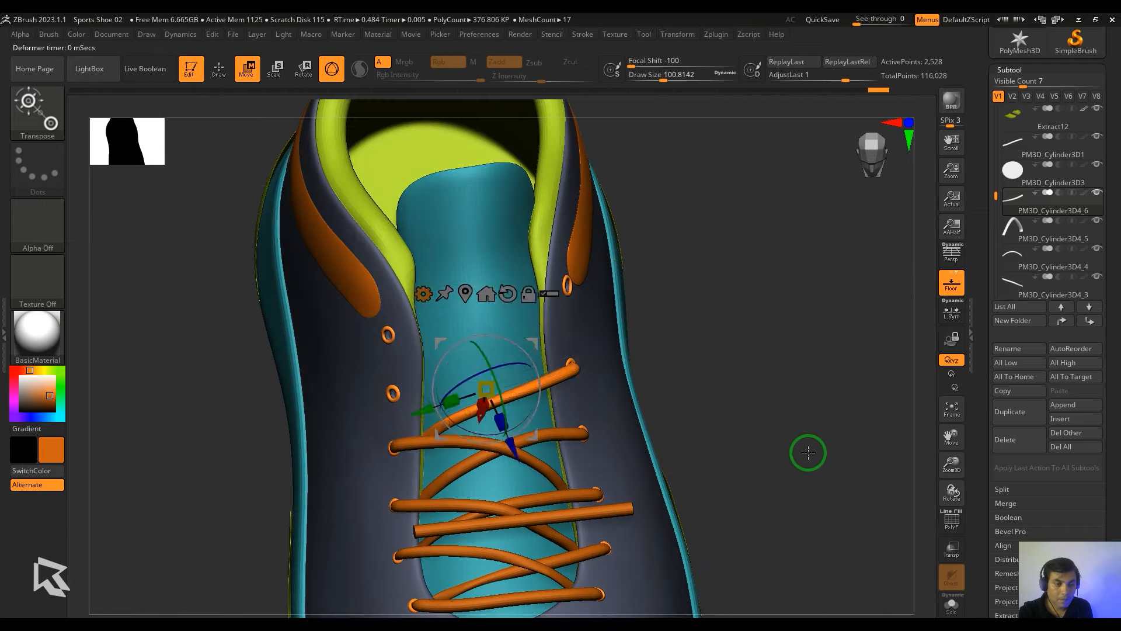
- Duplicate the straight lace cylinder, move it to the remaining fifth eyelet and tilt it across the previous lace
{"action": "right_click_drag", "start_coordinate": [704, 371], "coordinate": [420, 344], "text": "shift"}
{"action": "left_click", "coordinate": [313, 318], "text": "alt"}
{"action": "key", "text": "ctrl+shift+d"}
{"action": "right_click_drag", "start_coordinate": [514, 292], "coordinate": [543, 278]}
{"action": "left_click_drag", "start_coordinate": [312, 319], "coordinate": [500, 355]}
{"action": "right_click_drag", "start_coordinate": [735, 403], "coordinate": [765, 549]}
{"action": "left_click_drag", "start_coordinate": [463, 367], "coordinate": [441, 338]}
{"action": "right_click_drag", "start_coordinate": [743, 496], "coordinate": [701, 534]}
- Bend the crossing lace with Bend Curve, seating its upper end in the fifth eyelet and tucking its lower end under the side
{"action": "right_click_drag", "start_coordinate": [444, 399], "coordinate": [718, 497]}
{"action": "right_click_drag", "start_coordinate": [589, 521], "coordinate": [580, 474]}
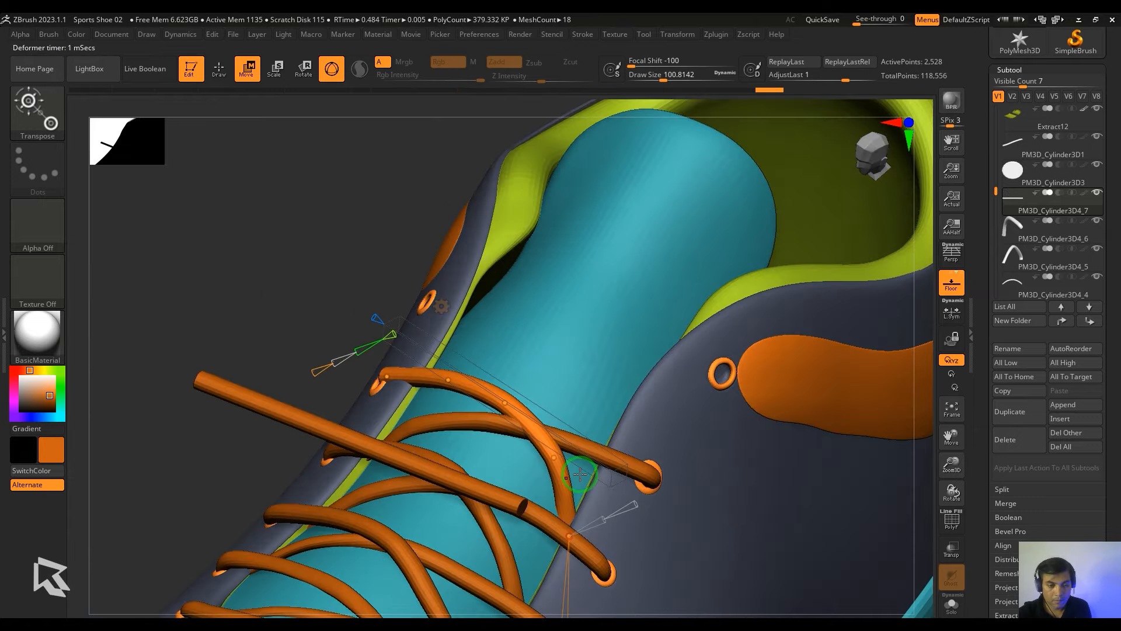
{"action": "left_click_drag", "start_coordinate": [645, 419], "coordinate": [640, 426]}
{"action": "right_click_drag", "start_coordinate": [546, 554], "coordinate": [776, 263]}
{"action": "right_click_drag", "start_coordinate": [677, 344], "coordinate": [676, 472]}
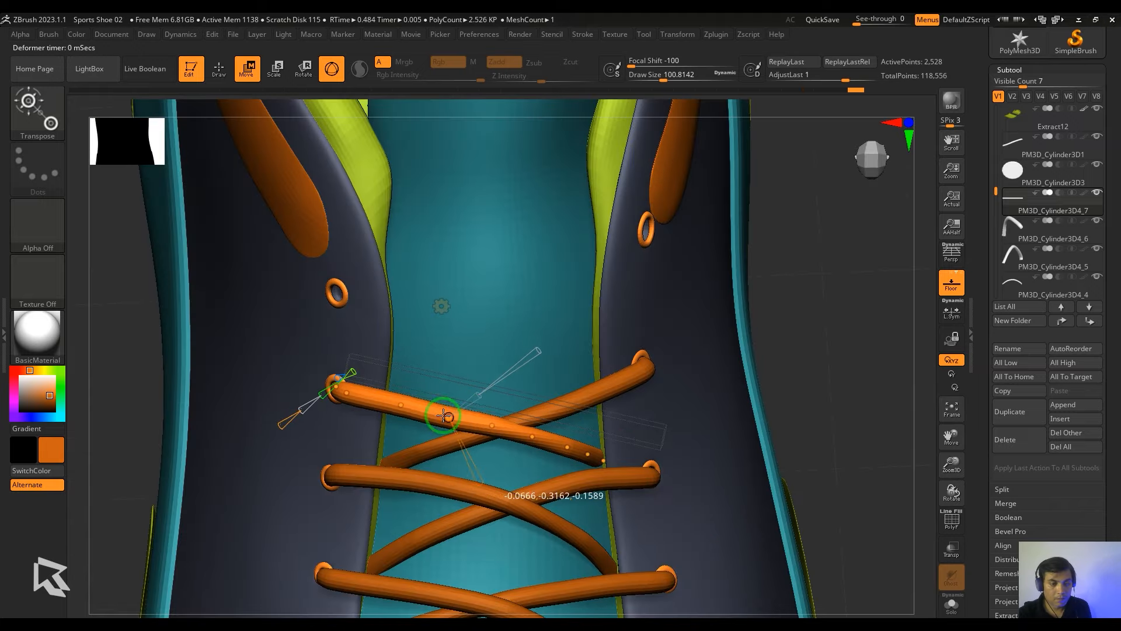
{"action": "right_click_drag", "start_coordinate": [443, 415], "coordinate": [441, 380]}
- Duplicate the straight lace cylinder, move it up between the top and fifth eyelets and tilt it diagonally across the tongue
{"action": "left_click", "coordinate": [333, 333], "text": "alt"}
{"action": "key", "text": "ctrl+shift+d"}
{"action": "left_click_drag", "start_coordinate": [333, 333], "coordinate": [558, 377]}
{"action": "right_click_drag", "start_coordinate": [730, 315], "coordinate": [730, 444]}
{"action": "left_click_drag", "start_coordinate": [571, 336], "coordinate": [576, 344]}
{"action": "right_click_drag", "start_coordinate": [805, 438], "coordinate": [817, 350]}
- Use Bend Curve to arch this lace over the tongue, adjust its twist and hide both ends beneath the shoe's side panels
{"action": "left_click", "coordinate": [469, 260]}
{"action": "left_click", "coordinate": [371, 408]}
{"action": "right_click_drag", "start_coordinate": [615, 355], "coordinate": [641, 338]}
{"action": "left_click_drag", "start_coordinate": [701, 379], "coordinate": [716, 365]}
{"action": "right_click_drag", "start_coordinate": [673, 312], "coordinate": [481, 298]}
{"action": "right_click_drag", "start_coordinate": [751, 385], "coordinate": [591, 390]}
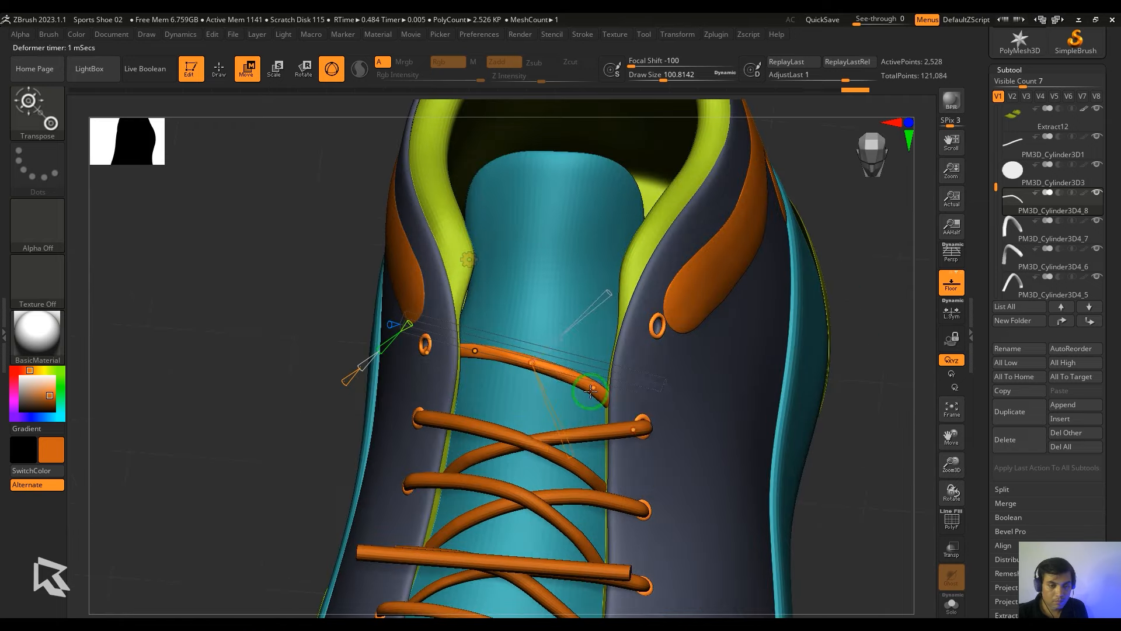
{"action": "right_click_drag", "start_coordinate": [667, 514], "coordinate": [776, 612], "text": "alt"}
{"action": "key", "text": "shift+f"}
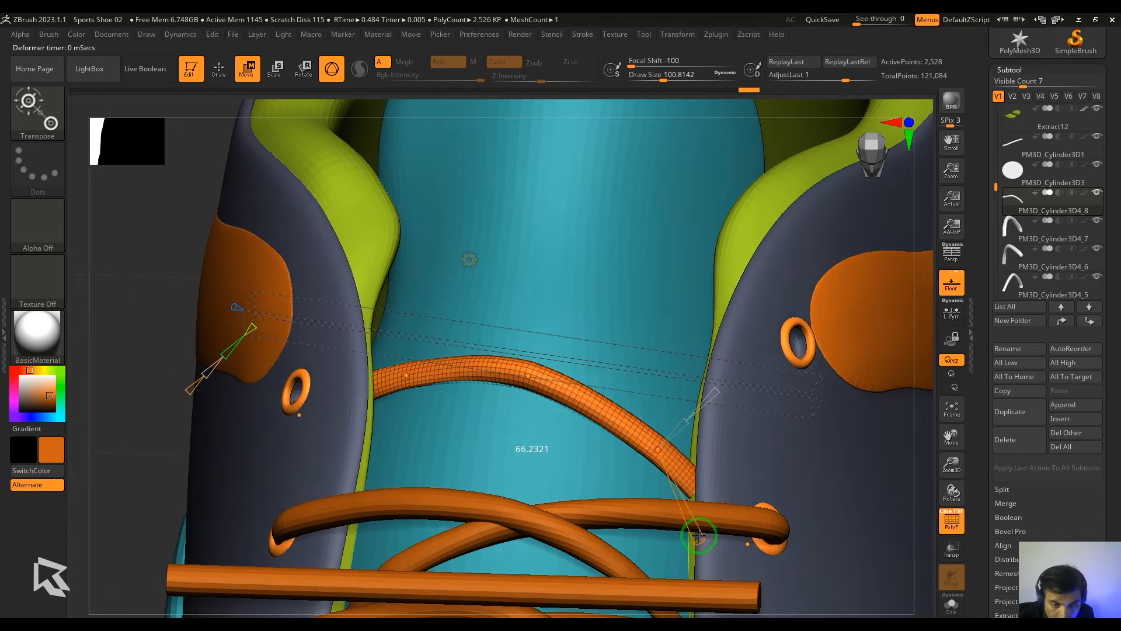
{"action": "left_click_drag", "start_coordinate": [699, 536], "coordinate": [704, 533]}
{"action": "key", "text": "shift+f"}
{"action": "right_click_drag", "start_coordinate": [894, 466], "coordinate": [643, 274], "text": "alt"}
- Duplicate the last diagonal lace's straight counterpart and lower the copy towards the upper tongue
{"action": "key", "text": "Up"}
{"action": "key", "text": "ctrl+shift+d"}
{"action": "left_click_drag", "start_coordinate": [542, 375], "coordinate": [542, 407]}
- Bend the upper tongue copy with Bend Curve so it crosses the previous lace and runs beneath both side panels
{"action": "left_click", "coordinate": [479, 271]}
{"action": "left_click", "coordinate": [546, 274]}
{"action": "left_click_drag", "start_coordinate": [438, 368], "coordinate": [435, 370]}
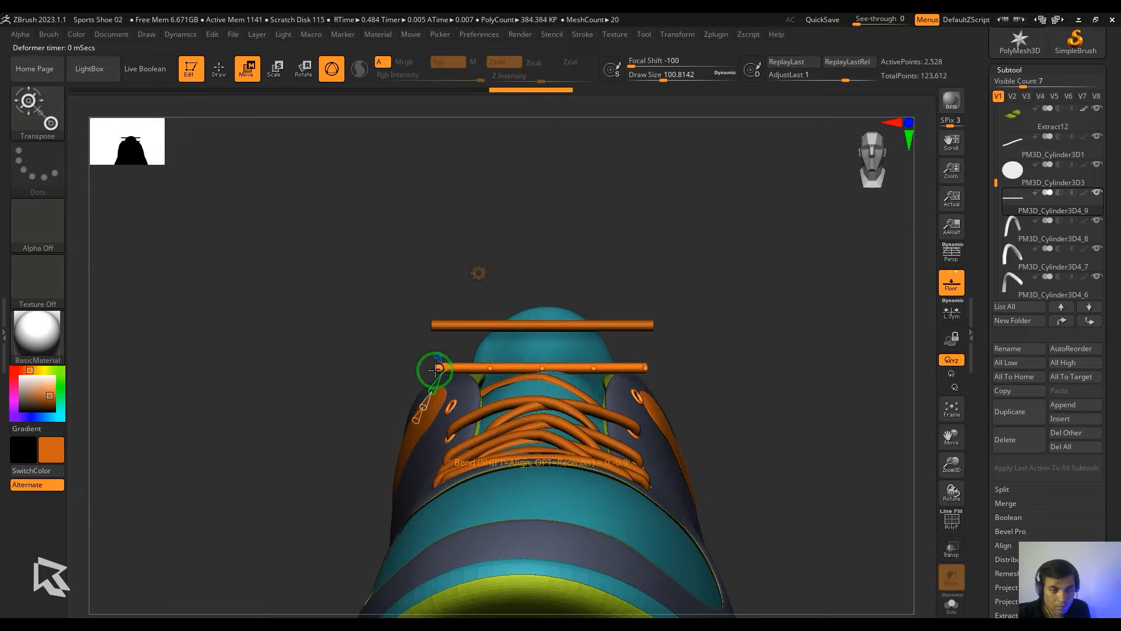
{"action": "left_click_drag", "start_coordinate": [588, 389], "coordinate": [588, 400]}
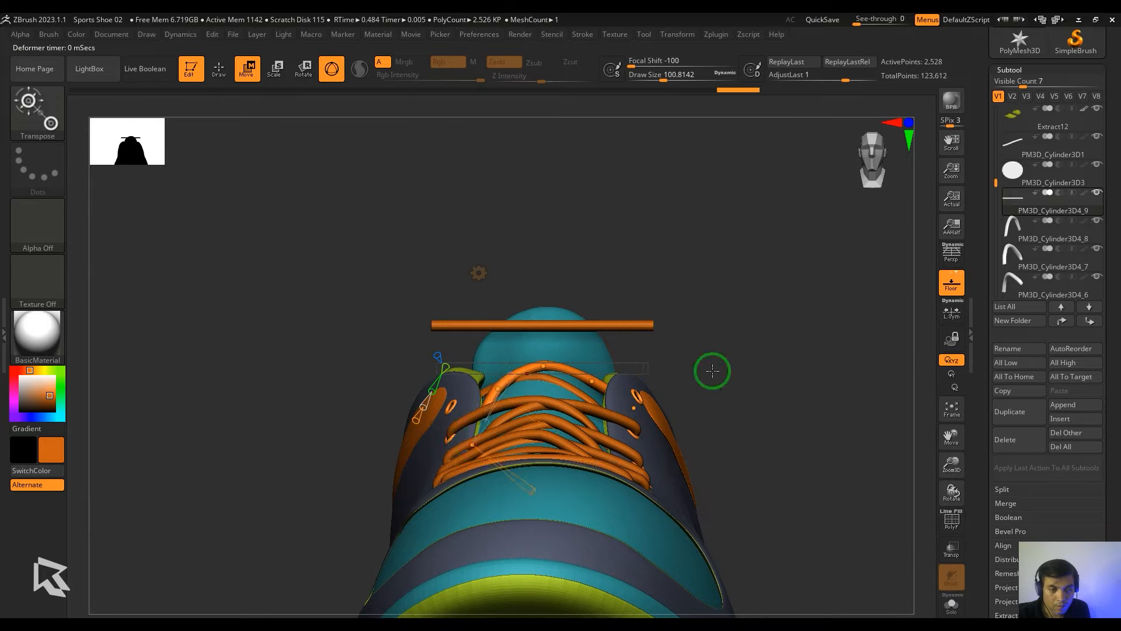
{"action": "right_click_drag", "start_coordinate": [712, 371], "coordinate": [305, 323]}
{"action": "left_click", "coordinate": [660, 465], "text": "alt"}
{"action": "left_click", "coordinate": [450, 485], "text": "alt"}
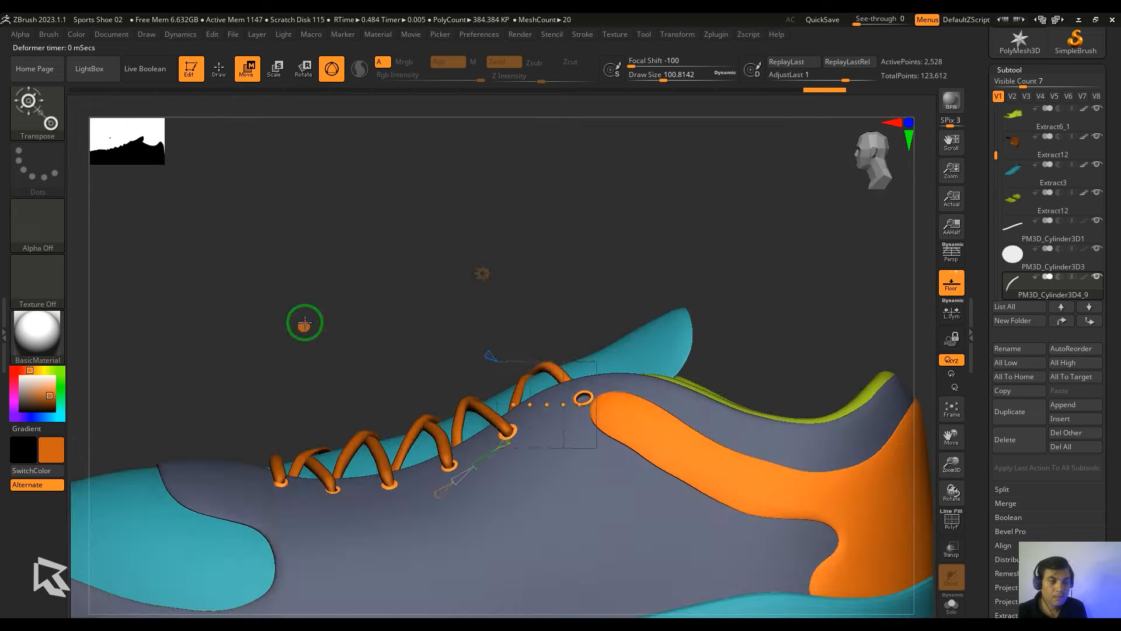
- Place a shortened copy of the straight lace cylinder at one top eyelet and bend it from the tongue's centre into the ring
{"action": "left_click", "coordinate": [304, 323], "text": "alt"}
{"action": "key", "text": "ctrl+shift+d"}
{"action": "left_click_drag", "start_coordinate": [351, 278], "coordinate": [593, 276]}
{"action": "right_click_drag", "start_coordinate": [593, 276], "coordinate": [610, 283]}
{"action": "left_click_drag", "start_coordinate": [612, 282], "coordinate": [649, 264]}
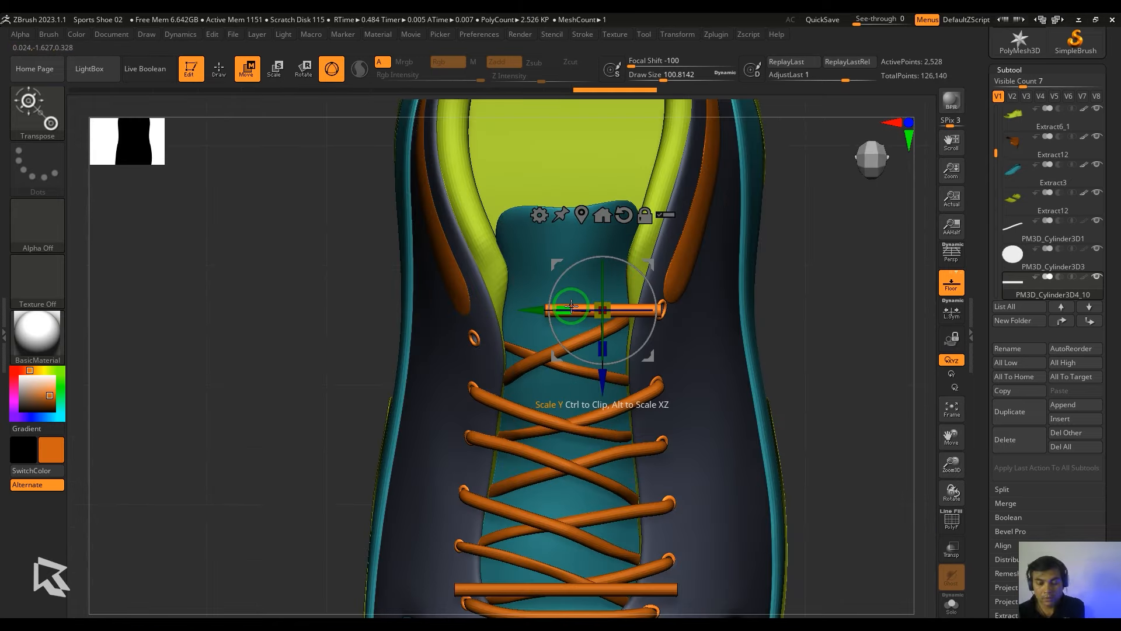
{"action": "right_click_drag", "start_coordinate": [571, 305], "coordinate": [753, 367]}
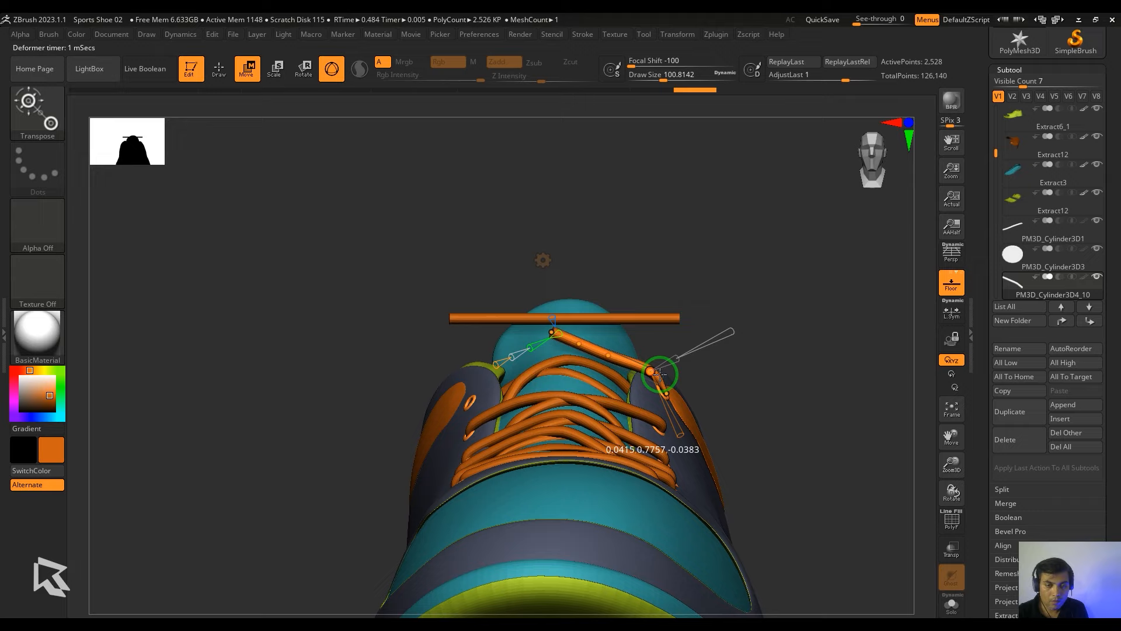
{"action": "right_click_drag", "start_coordinate": [682, 386], "coordinate": [797, 307]}
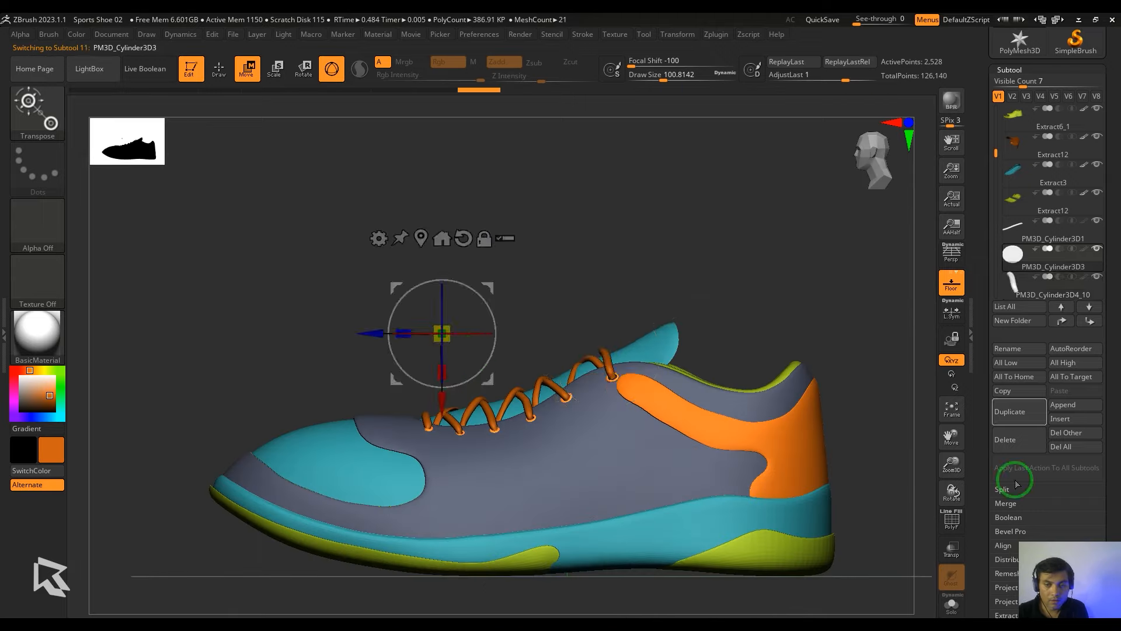
- Place a second shortened lace copy at the opposite top eyelet, tilt it to meet the first and shape it with Bend Curve
{"action": "right_click_drag", "start_coordinate": [1011, 470], "coordinate": [525, 350]}
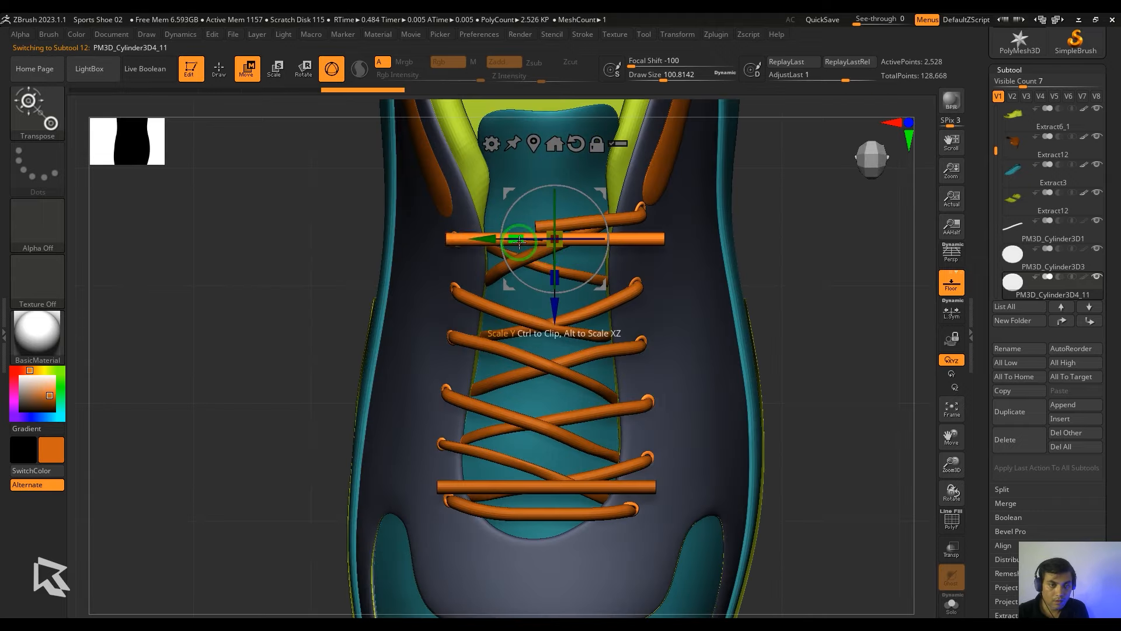
{"action": "left_click_drag", "start_coordinate": [525, 351], "coordinate": [538, 381]}
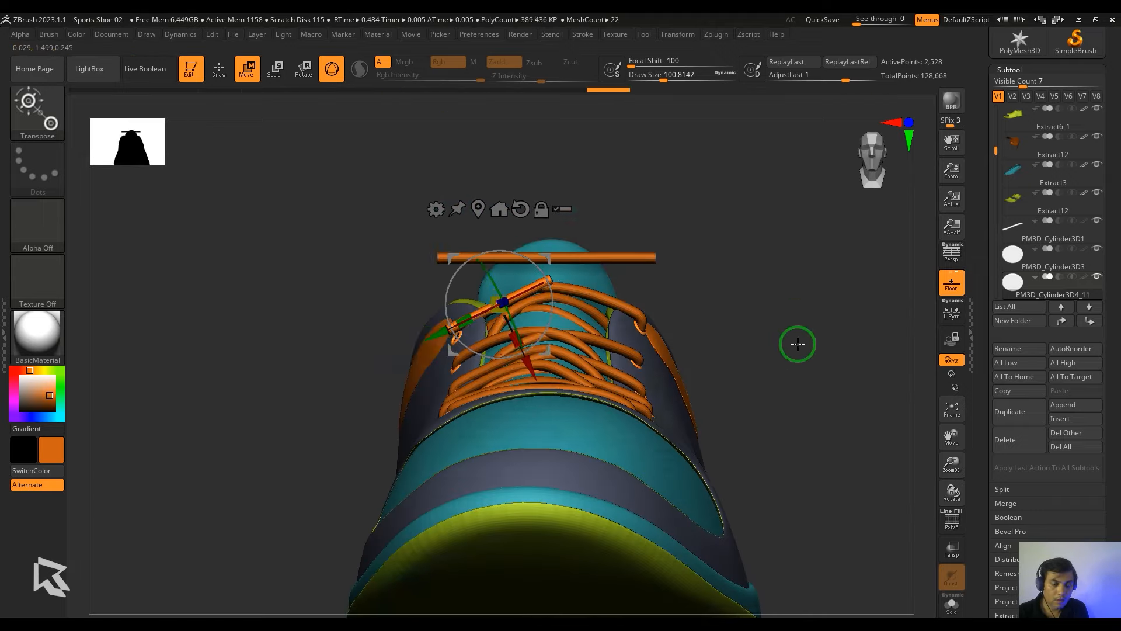
{"action": "left_click", "coordinate": [437, 208]}
{"action": "left_click", "coordinate": [441, 209]}
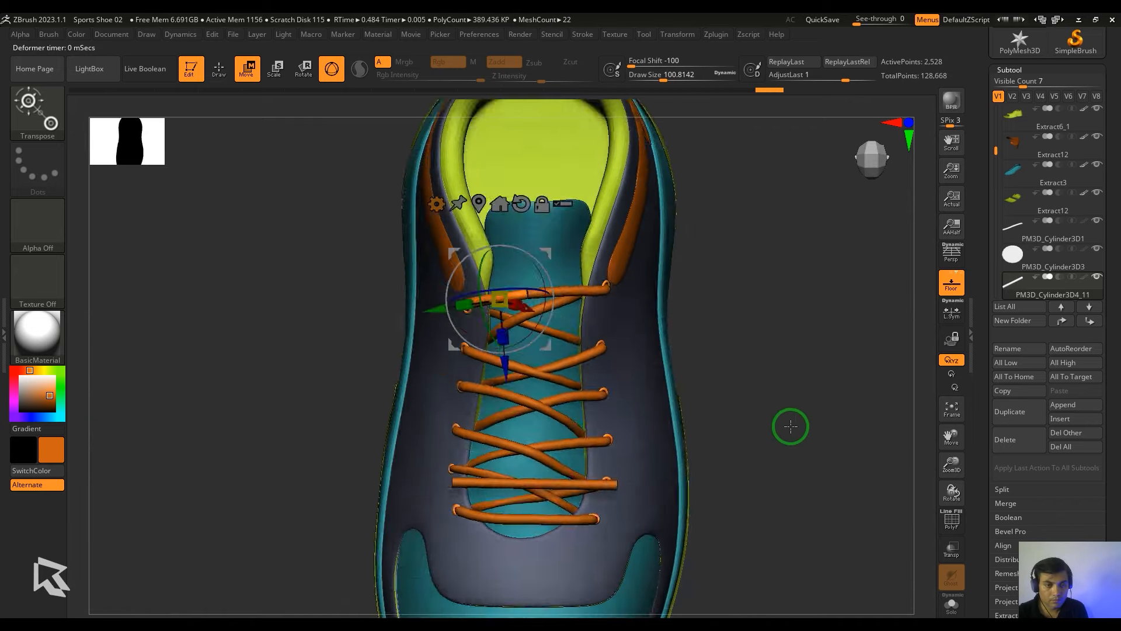
- Place another lace copy beside the top eyelets and bend it with Bend Curve into a bow loop hanging over the shoe's side
{"action": "right_click_drag", "start_coordinate": [791, 426], "coordinate": [606, 343]}
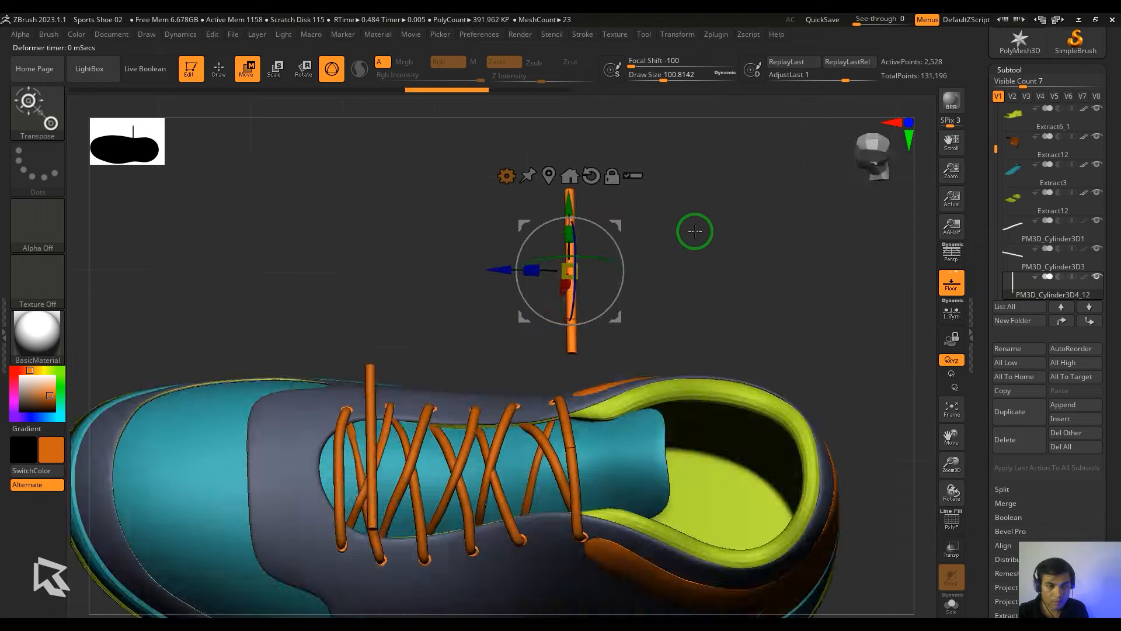
{"action": "right_click_drag", "start_coordinate": [695, 230], "coordinate": [716, 216]}
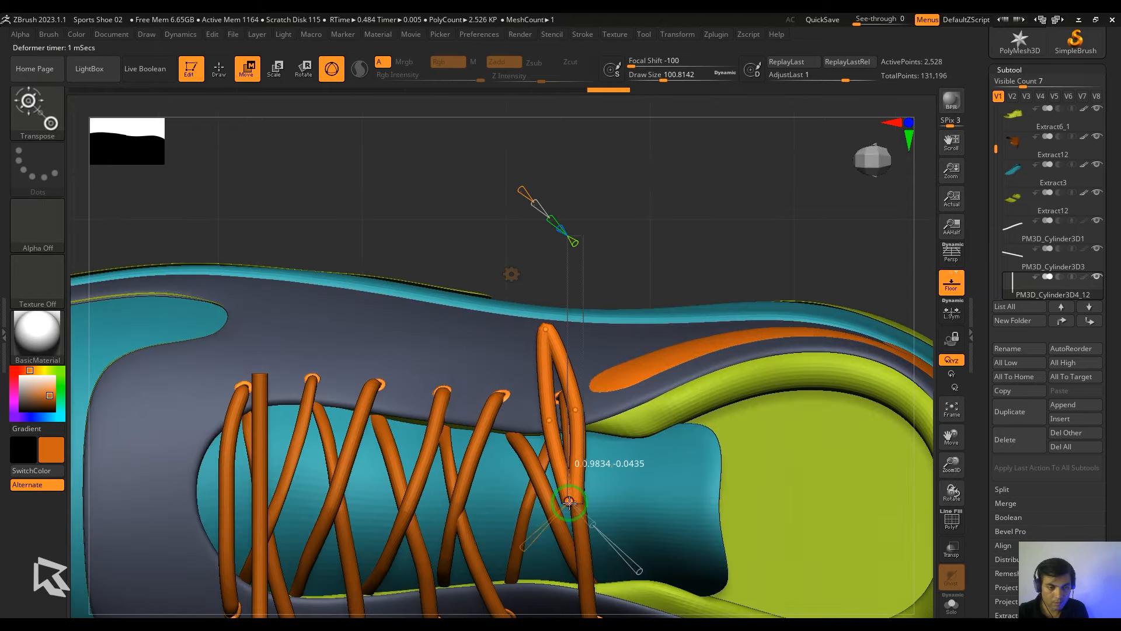
{"action": "right_click_drag", "start_coordinate": [575, 506], "coordinate": [738, 350], "text": "shift"}
{"action": "left_click_drag", "start_coordinate": [578, 506], "coordinate": [569, 528]}
{"action": "right_click_drag", "start_coordinate": [479, 292], "coordinate": [535, 475], "text": "shift"}
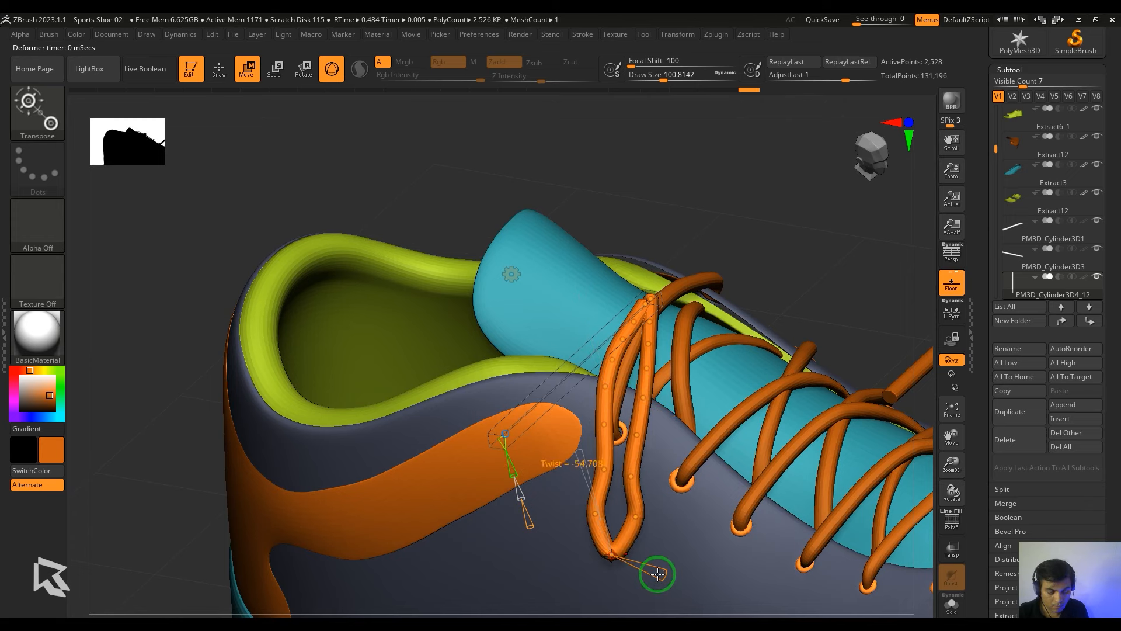
- Show the polygon wireframe and refine the curve at the bow loop's lower tip into a rounder bend
{"action": "right_click_drag", "start_coordinate": [658, 574], "coordinate": [663, 504], "text": "ctrl"}
{"action": "key", "text": "shift+f"}
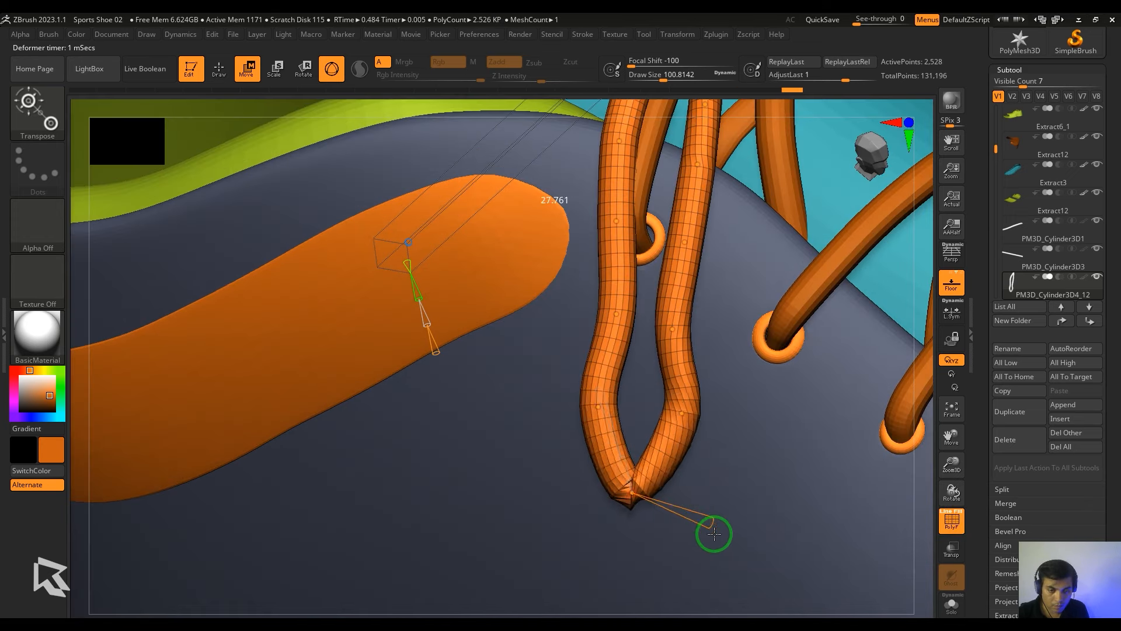
{"action": "left_click_drag", "start_coordinate": [714, 532], "coordinate": [737, 512]}
{"action": "key", "text": "ctrl+z"}
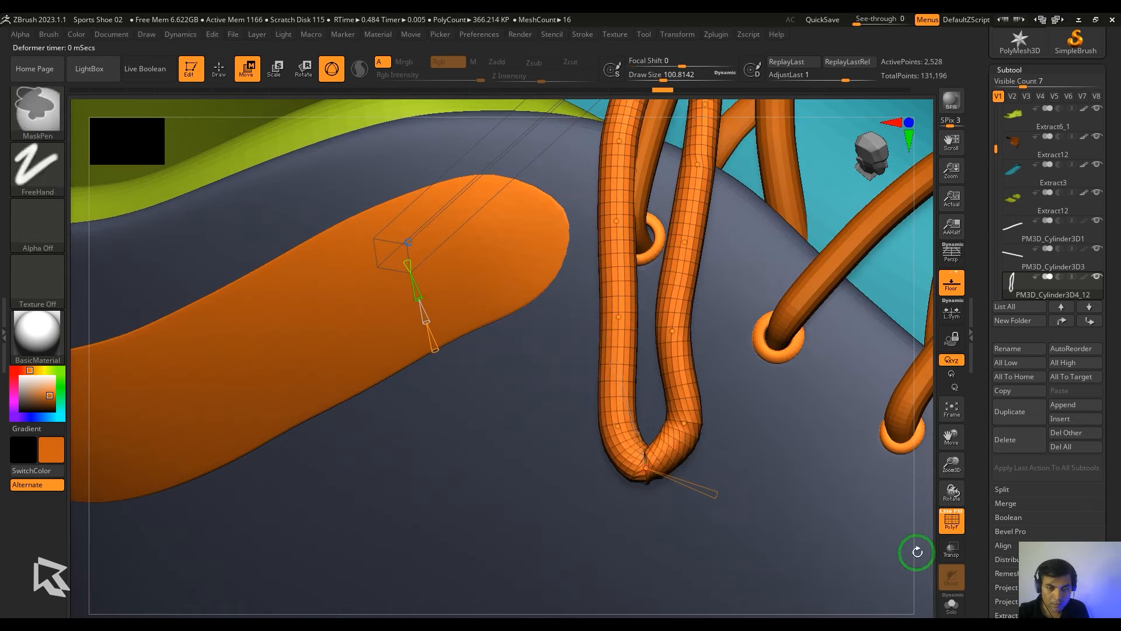
{"action": "left_click_drag", "start_coordinate": [667, 448], "coordinate": [693, 442]}
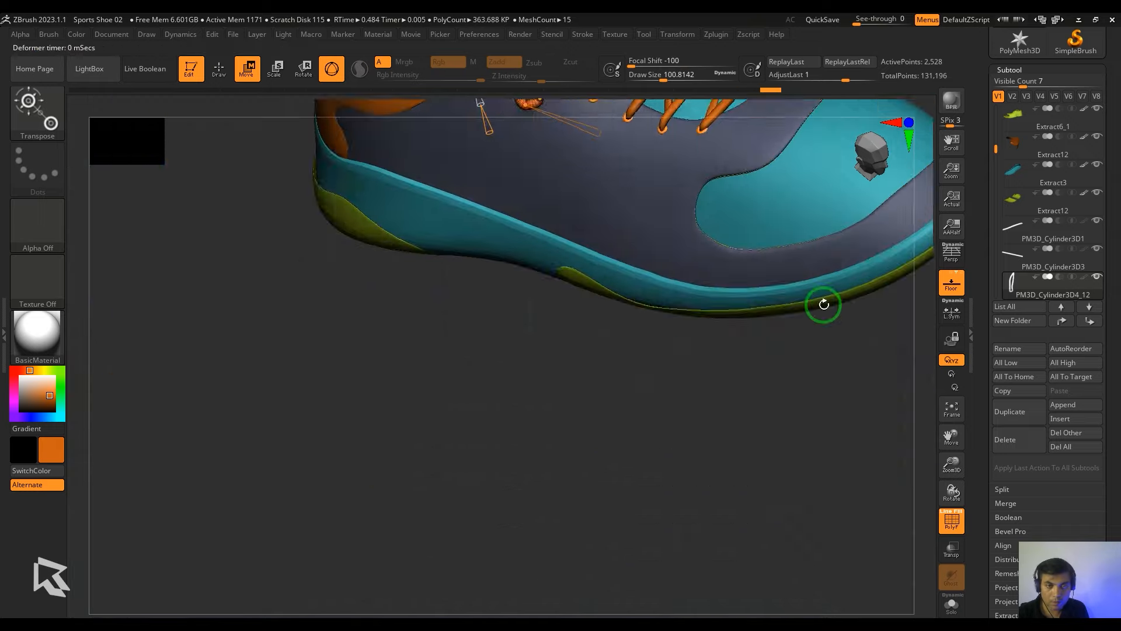
- Try to close the bow loop by pulling its free end up beside its start and rounding its lower bend
{"action": "right_click_drag", "start_coordinate": [824, 305], "coordinate": [590, 424], "text": "alt"}
{"action": "key", "text": "ctrl+shift+z"}
{"action": "key", "text": "ctrl+shift+z"}
{"action": "right_click_drag", "start_coordinate": [487, 347], "coordinate": [532, 435], "text": "ctrl"}
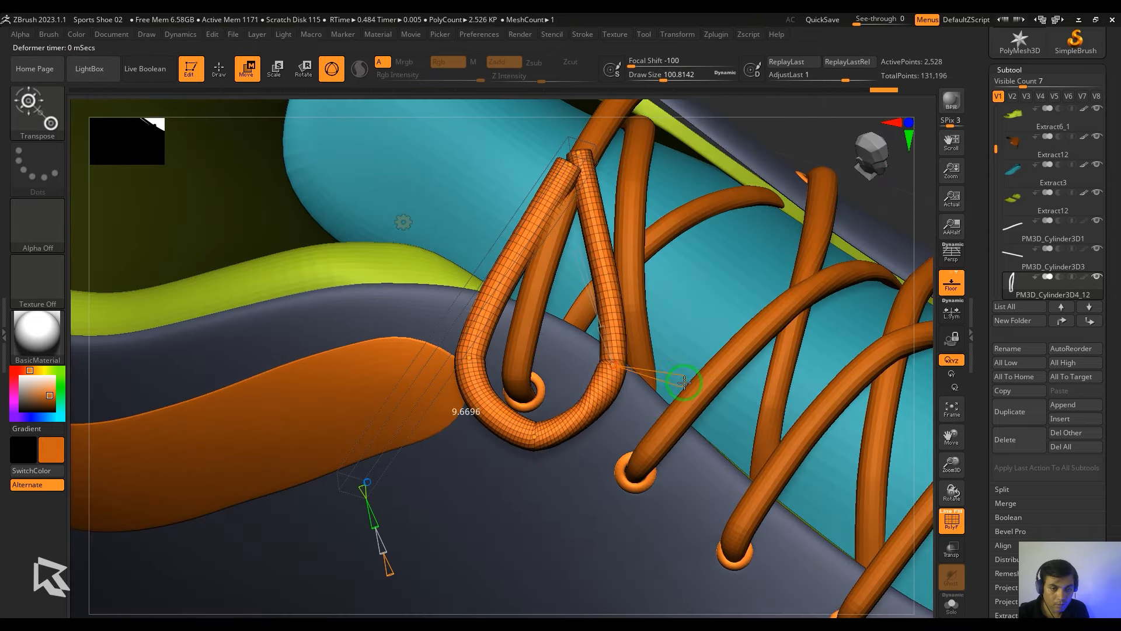
{"action": "key", "text": "ctrl+z"}
{"action": "left_click_drag", "start_coordinate": [591, 151], "coordinate": [698, 180]}
{"action": "key", "text": "ctrl+z"}
{"action": "key", "text": "ctrl+z"}
{"action": "key", "text": "ctrl+z"}
{"action": "key", "text": "ctrl+z"}
{"action": "key", "text": "ctrl+z"}
{"action": "key", "text": "ctrl+z"}
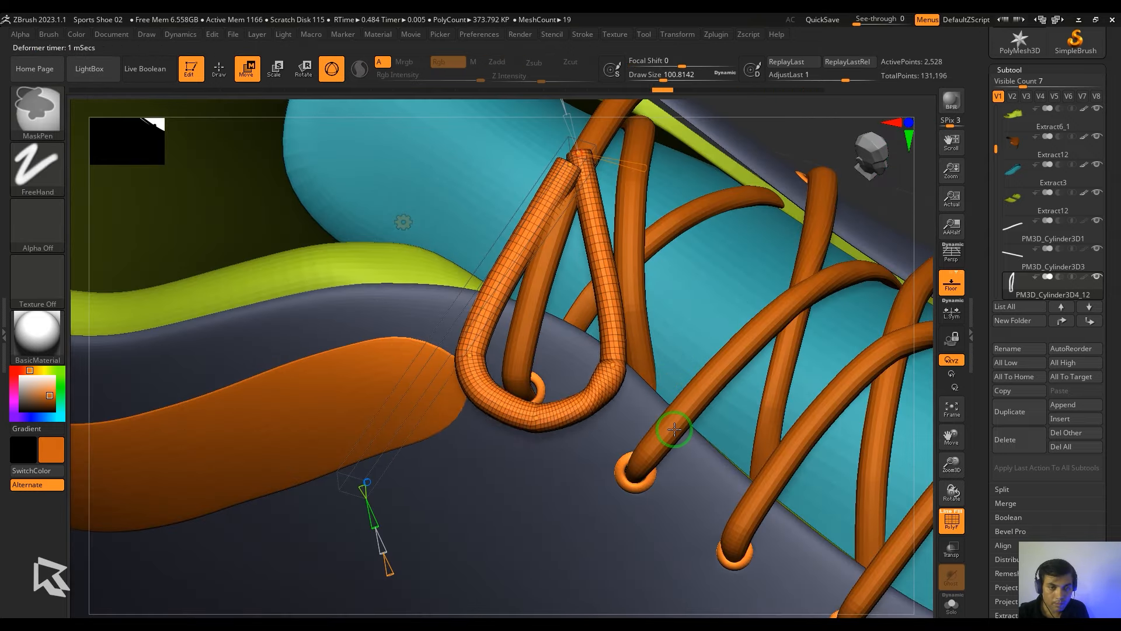
- Rework the Bend Curve from above, folding the loop's free strand back toward the centre of the tongue
{"action": "key", "text": "ctrl+shift+z"}
{"action": "key", "text": "ctrl+shift+z"}
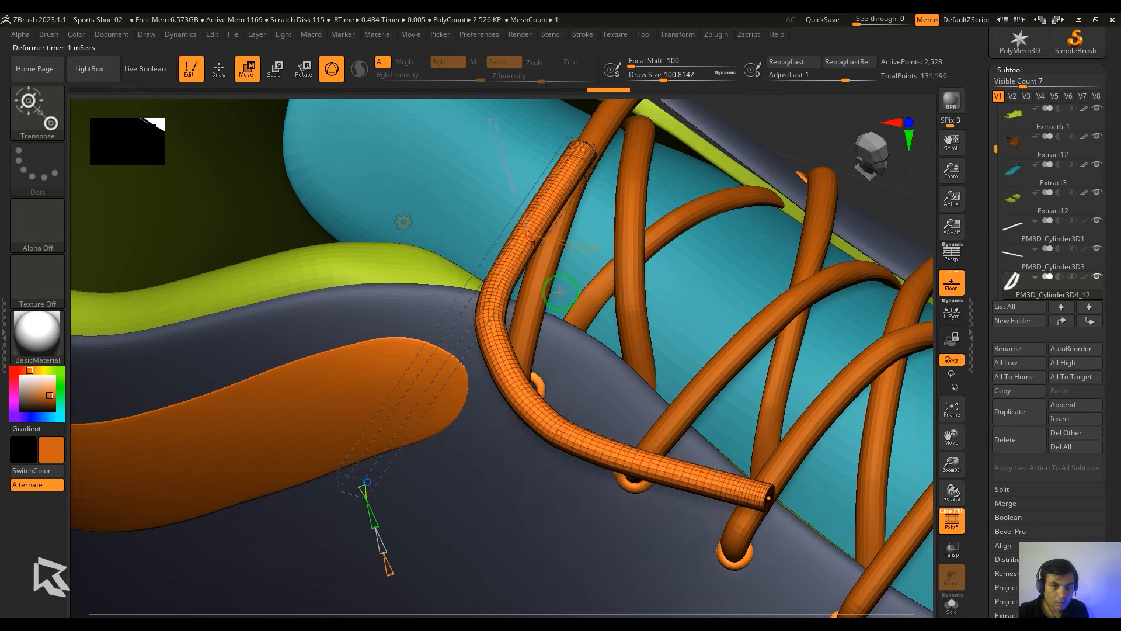
{"action": "right_click_drag", "start_coordinate": [496, 496], "coordinate": [688, 538], "text": "shift"}
{"action": "key", "text": "ctrl+shift+z"}
{"action": "key", "text": "ctrl+shift+z"}
{"action": "right_click_drag", "start_coordinate": [643, 234], "coordinate": [665, 373], "text": "shift"}
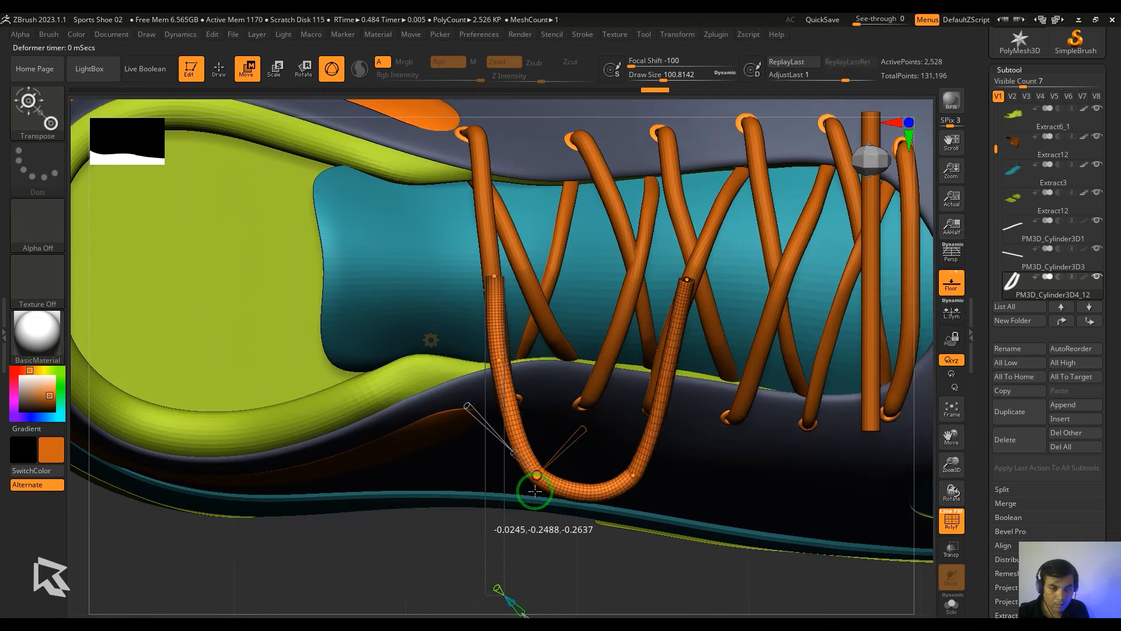
{"action": "key", "text": "ctrl+shift+z"}
{"action": "key", "text": "ctrl+shift+z"}
{"action": "key", "text": "ctrl+shift+z"}
{"action": "key", "text": "ctrl+shift+z"}
{"action": "key", "text": "ctrl+shift+z"}
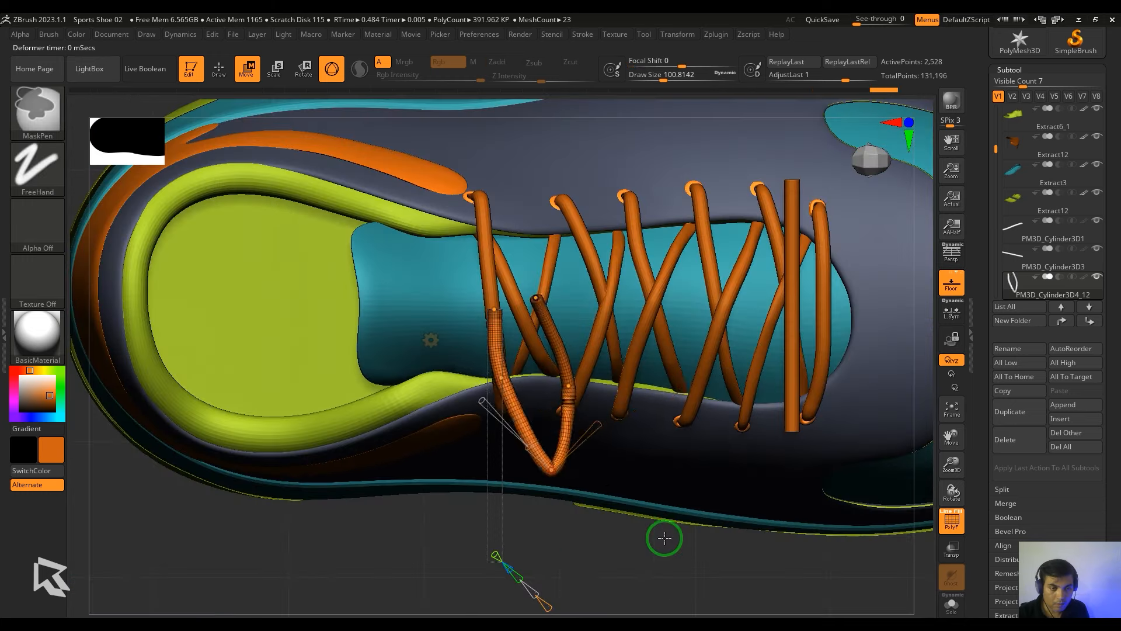
- Adjust the loop's upper curve points so both of its ends meet at the lace joint on the tongue
{"action": "key", "text": "ctrl+z"}
{"action": "key", "text": "ctrl+z"}
{"action": "key", "text": "ctrl+z"}
{"action": "key", "text": "ctrl+z"}
{"action": "key", "text": "ctrl+z"}
{"action": "key", "text": "ctrl+z"}
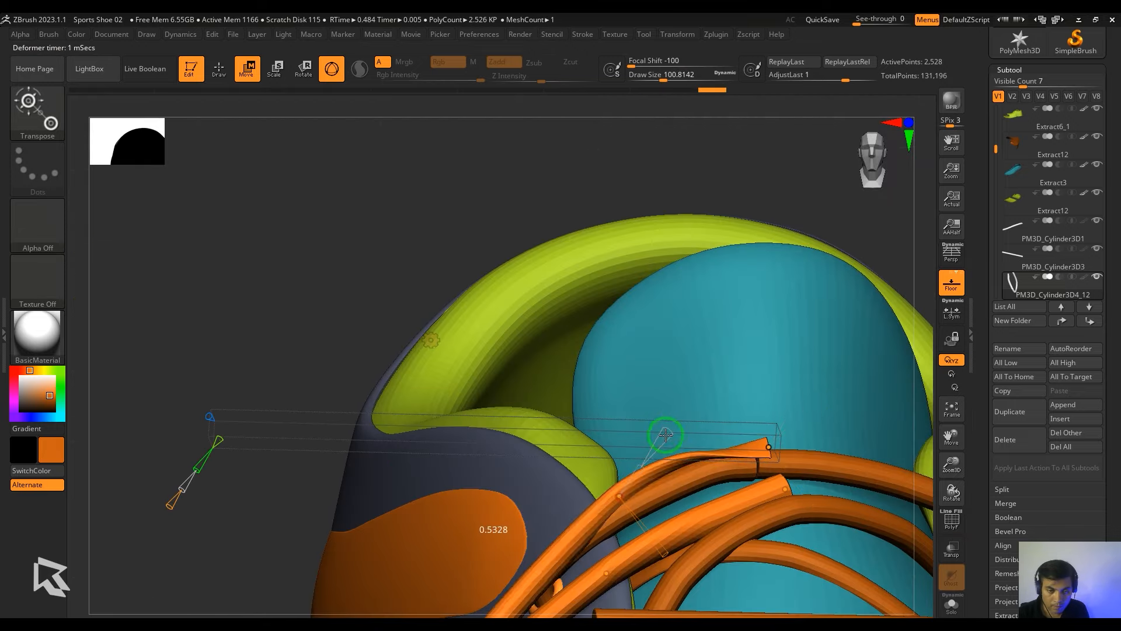
{"action": "key", "text": "ctrl+shift+z"}
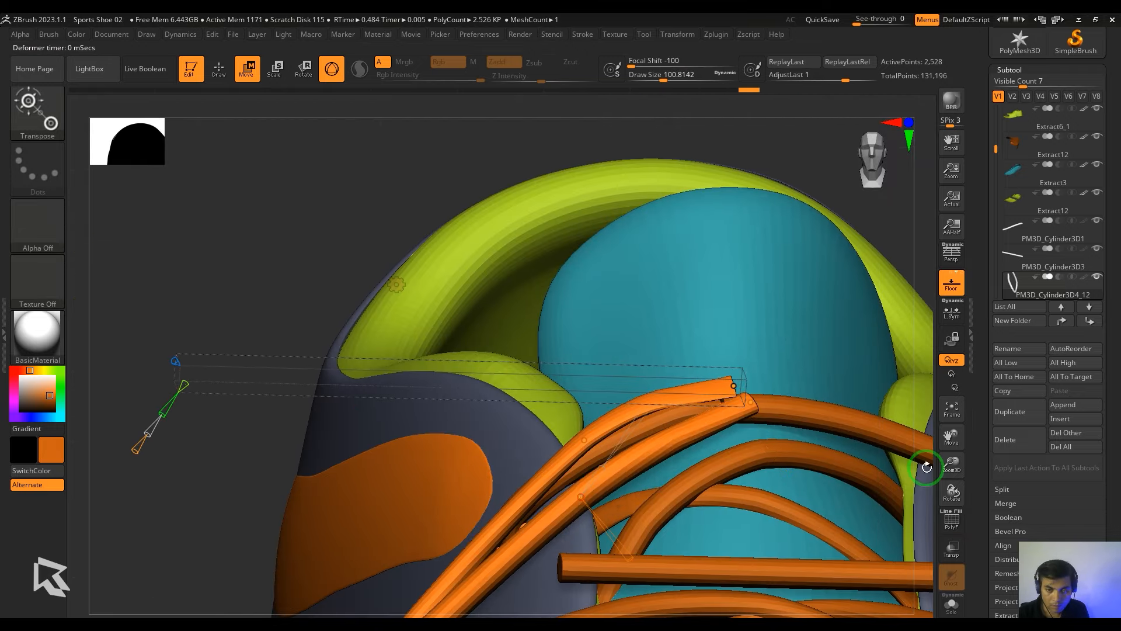
{"action": "key", "text": "ctrl+shift+z"}
- Refine the bow loop's lower tip so its two strands run close together down the shoe's side
{"action": "key", "text": "ctrl+z"}
{"action": "key", "text": "ctrl+z"}
{"action": "key", "text": "ctrl+z"}
{"action": "key", "text": "ctrl+z"}
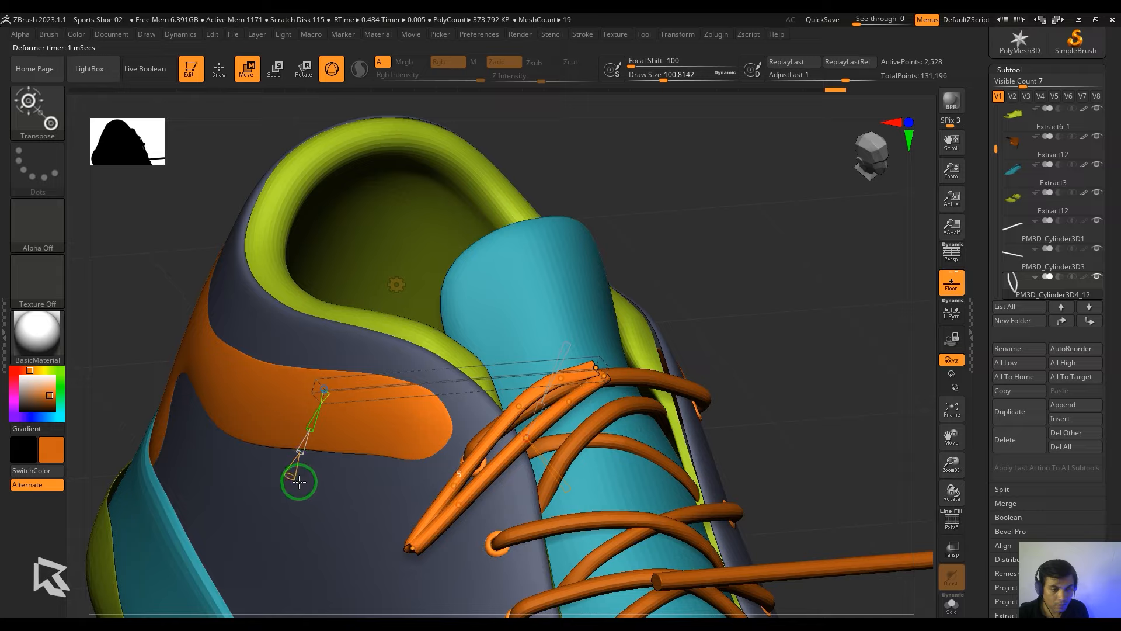
{"action": "key", "text": "ctrl+shift+z"}
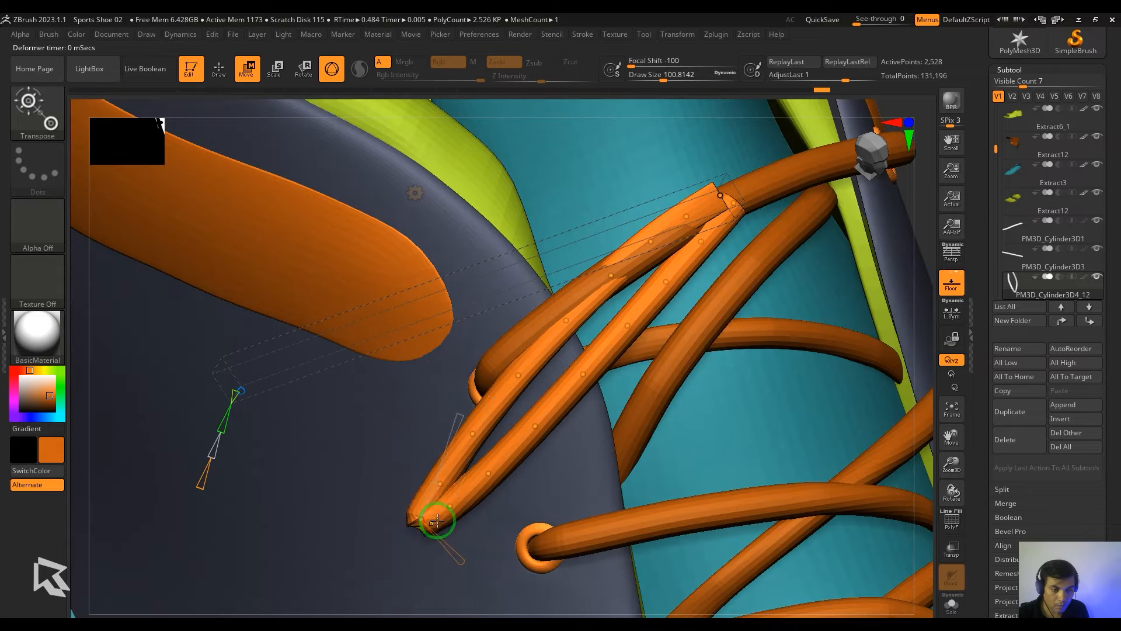
{"action": "key", "text": "ctrl+shift+z"}
{"action": "key", "text": "ctrl+shift+z"}
{"action": "key", "text": "ctrl+shift+z"}
{"action": "key", "text": "ctrl+shift+z"}
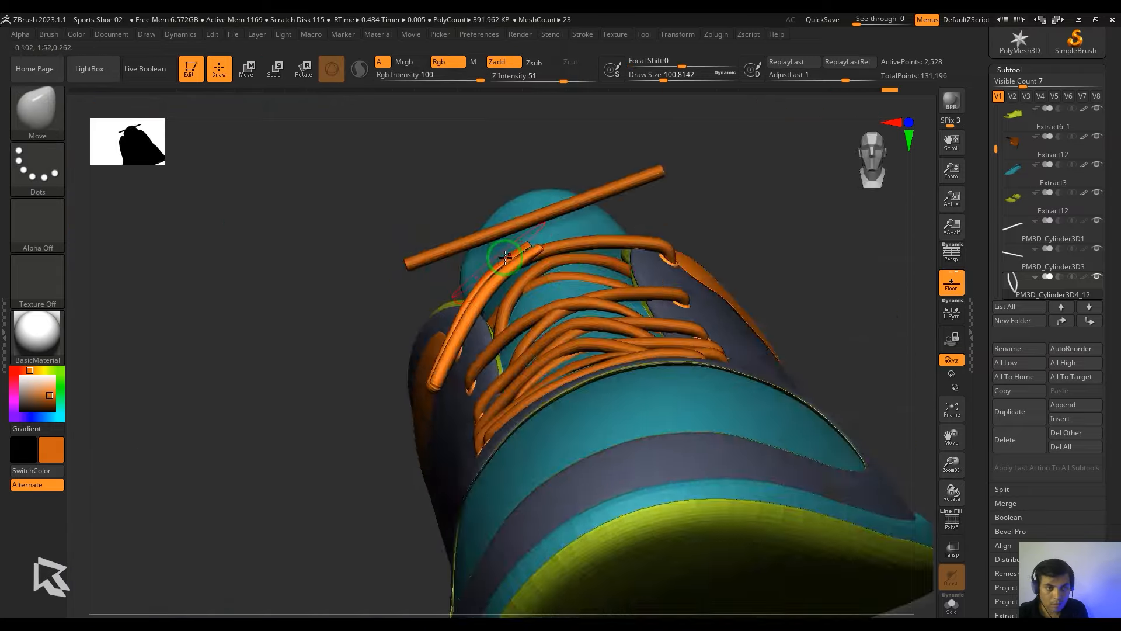
- Duplicate the finished bow loop and flip the copy to the opposite side with the Mirror deformation
{"action": "left_click", "coordinate": [1010, 69]}
{"action": "left_click", "coordinate": [1017, 224]}
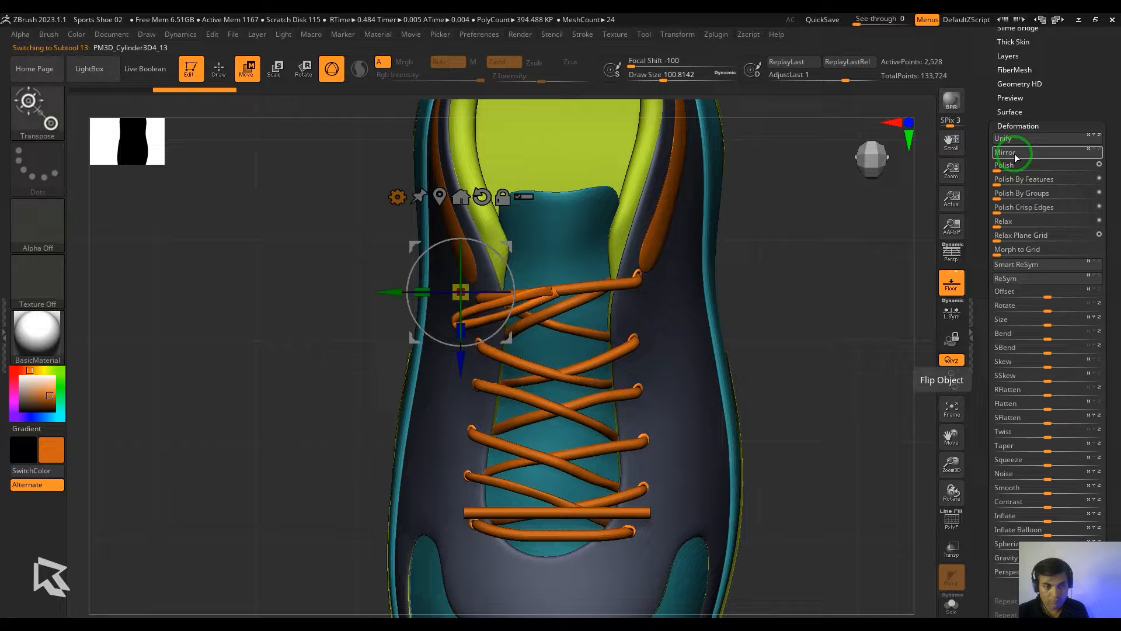
{"action": "left_click", "coordinate": [1013, 154]}
{"action": "left_click_drag", "start_coordinate": [788, 386], "coordinate": [760, 246]}
- Duplicate the straight lace cylinder and position it above the centre of the bow
{"action": "left_click", "coordinate": [241, 272], "text": "alt"}
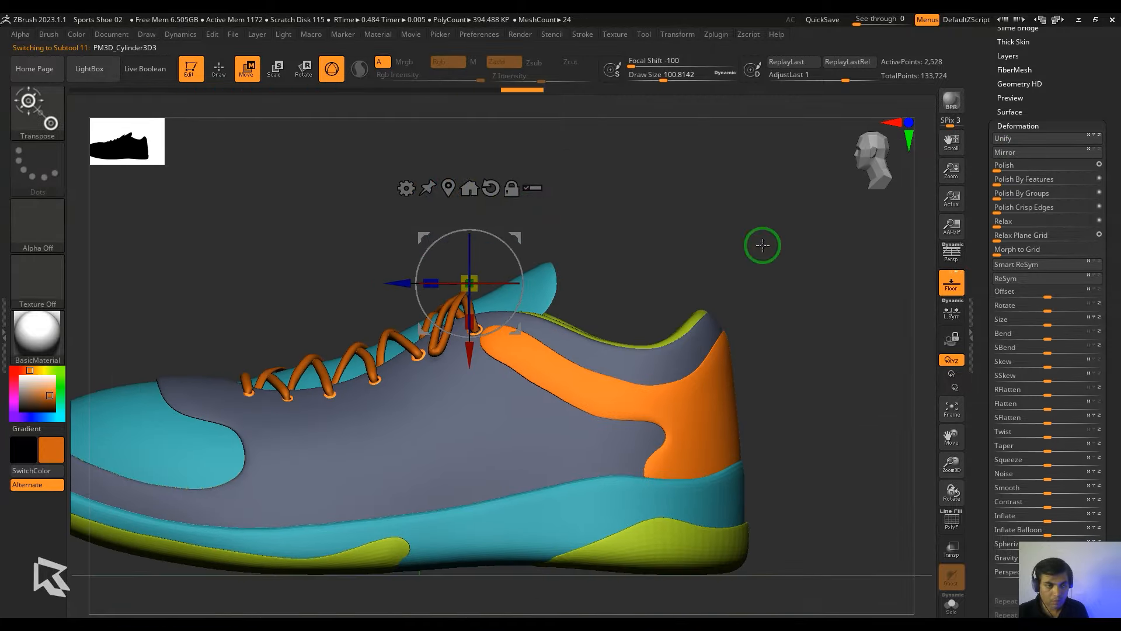
{"action": "left_click_drag", "start_coordinate": [1016, 70], "coordinate": [1016, 263]}
{"action": "left_click", "coordinate": [1016, 266]}
{"action": "left_click", "coordinate": [1018, 375]}
{"action": "left_click_drag", "start_coordinate": [470, 283], "coordinate": [233, 246]}
{"action": "right_click_drag", "start_coordinate": [623, 205], "coordinate": [623, 268], "text": "ctrl"}
{"action": "left_click", "coordinate": [721, 323], "text": "alt"}
{"action": "left_click_drag", "start_coordinate": [759, 350], "coordinate": [899, 390]}
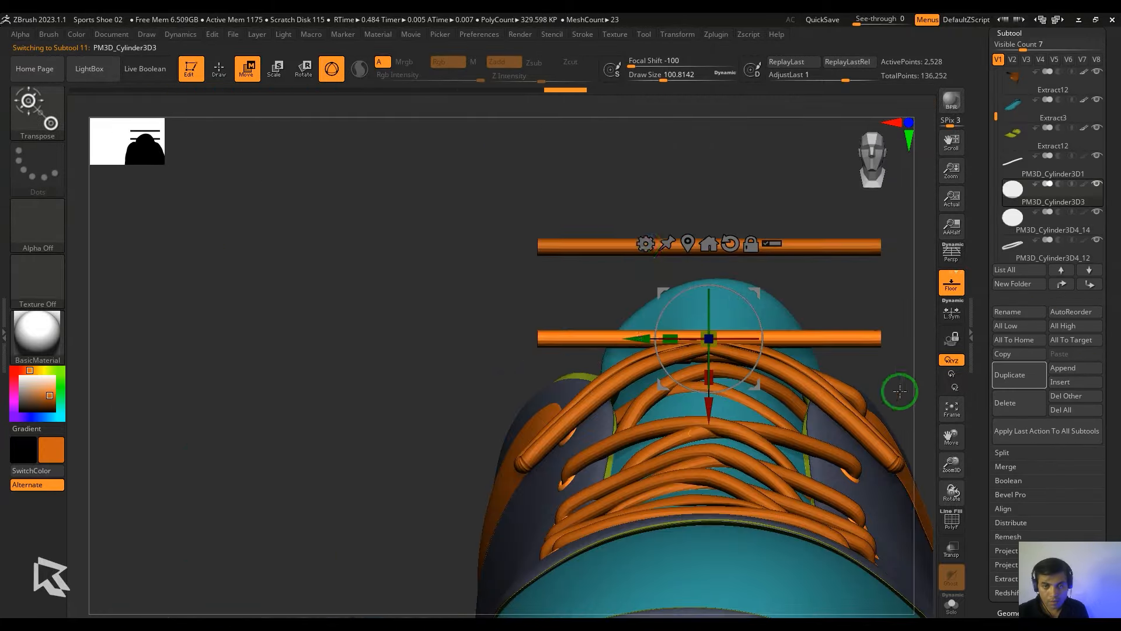
- Shape one straight lace with Bend Curve into an arc draped over the bow, its ends hanging down both sides
{"action": "left_click", "coordinate": [643, 241]}
{"action": "left_click", "coordinate": [704, 251]}
{"action": "right_click_drag", "start_coordinate": [500, 393], "coordinate": [416, 325], "text": "alt"}
{"action": "left_click_drag", "start_coordinate": [798, 268], "coordinate": [812, 362]}
{"action": "left_click_drag", "start_coordinate": [899, 274], "coordinate": [759, 222]}
{"action": "left_click_drag", "start_coordinate": [550, 322], "coordinate": [550, 325]}
{"action": "mouse_move", "coordinate": [815, 354]}
{"action": "left_mouse_down"}
{"action": "mouse_move", "coordinate": [815, 409]}
{"action": "mouse_move", "coordinate": [814, 344]}
{"action": "left_mouse_up"}
{"action": "left_click_drag", "start_coordinate": [350, 403], "coordinate": [349, 397]}
{"action": "left_click_drag", "start_coordinate": [800, 345], "coordinate": [800, 397]}
{"action": "left_click_drag", "start_coordinate": [411, 299], "coordinate": [406, 307]}
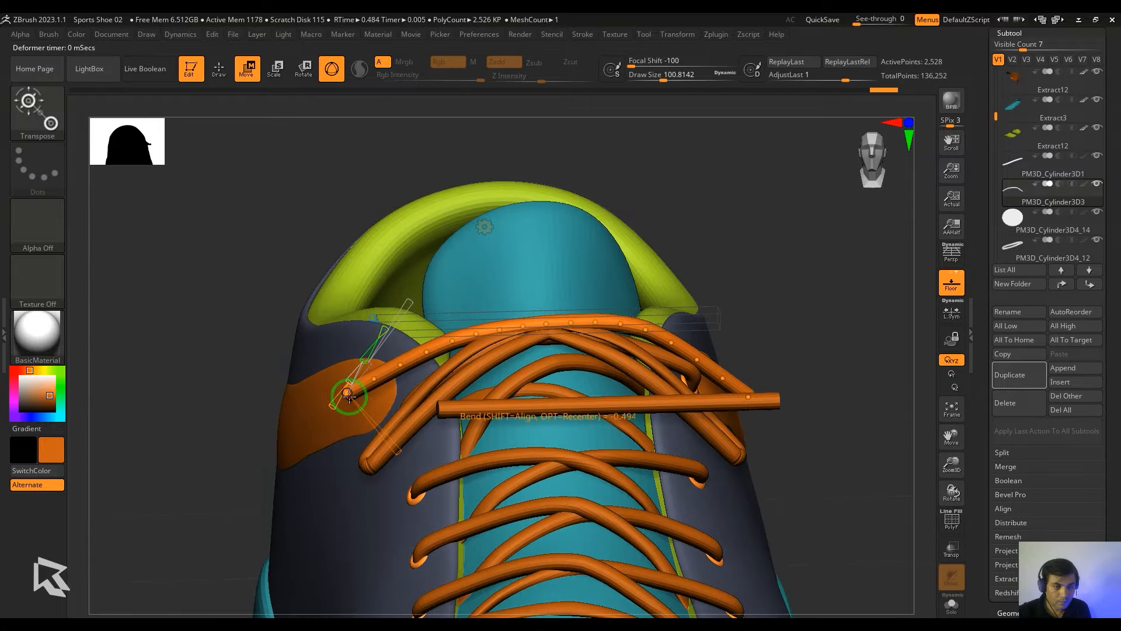
- Taper the ends of the draped lace into thin tips
{"action": "left_click_drag", "start_coordinate": [851, 374], "coordinate": [792, 423]}
{"action": "right_click_drag", "start_coordinate": [705, 391], "coordinate": [358, 250]}
{"action": "left_click", "coordinate": [378, 198]}
{"action": "mouse_move", "coordinate": [795, 269]}
{"action": "left_mouse_down"}
{"action": "mouse_move", "coordinate": [752, 333]}
{"action": "mouse_move", "coordinate": [710, 339]}
{"action": "mouse_move", "coordinate": [765, 419]}
{"action": "mouse_move", "coordinate": [811, 397]}
{"action": "left_mouse_up"}
- Duplicate the remaining straight lace cylinder and raise the copy above the bow
{"action": "key", "text": "q"}
{"action": "left_click", "coordinate": [504, 385], "text": "alt"}
{"action": "key", "text": "w"}
{"action": "key", "text": "ctrl+shift+d"}
{"action": "left_click_drag", "start_coordinate": [514, 428], "coordinate": [514, 357]}
{"action": "left_click_drag", "start_coordinate": [777, 327], "coordinate": [836, 302]}
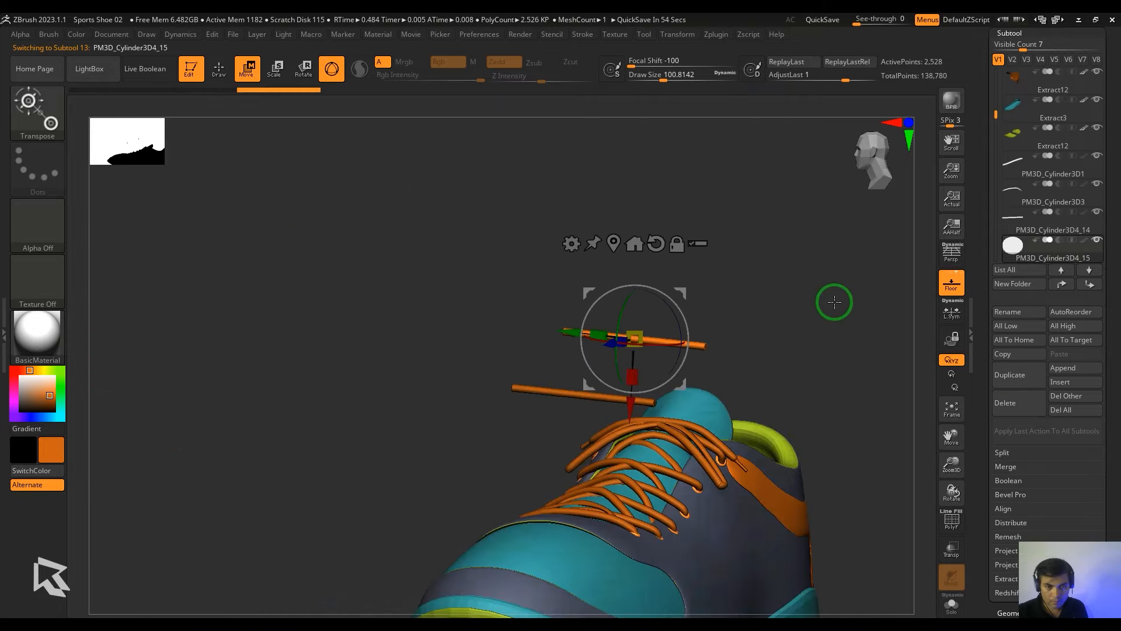
- Curl the new lace copy with Bend Curve into a small ring wrapping the bow's centre as its knot
{"action": "left_click", "coordinate": [558, 233]}
{"action": "left_click", "coordinate": [614, 354]}
{"action": "left_click_drag", "start_coordinate": [620, 352], "coordinate": [590, 333]}
{"action": "left_click_drag", "start_coordinate": [776, 350], "coordinate": [805, 409]}
{"action": "left_click_drag", "start_coordinate": [683, 411], "coordinate": [683, 414]}
{"action": "left_click_drag", "start_coordinate": [788, 327], "coordinate": [864, 373]}
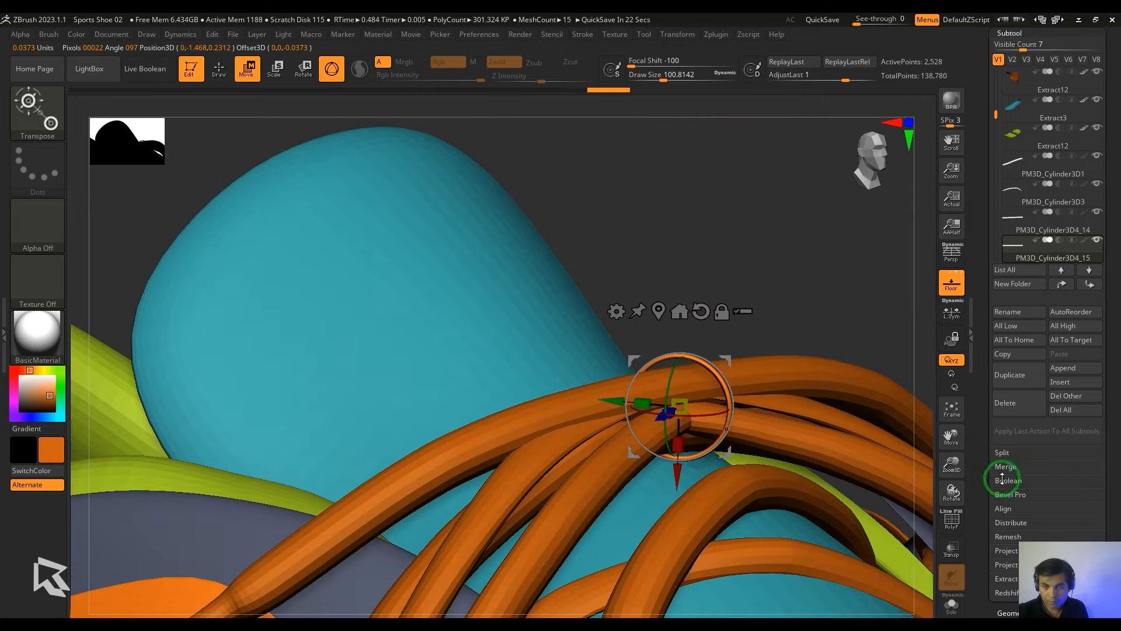
- Thicken the knot ring slightly with the Inflate deformation
{"action": "left_click_drag", "start_coordinate": [1000, 478], "coordinate": [1076, 203]}
{"action": "left_click", "coordinate": [1018, 126]}
{"action": "left_click_drag", "start_coordinate": [1047, 518], "coordinate": [1054, 518]}
{"action": "left_click_drag", "start_coordinate": [829, 280], "coordinate": [911, 303]}
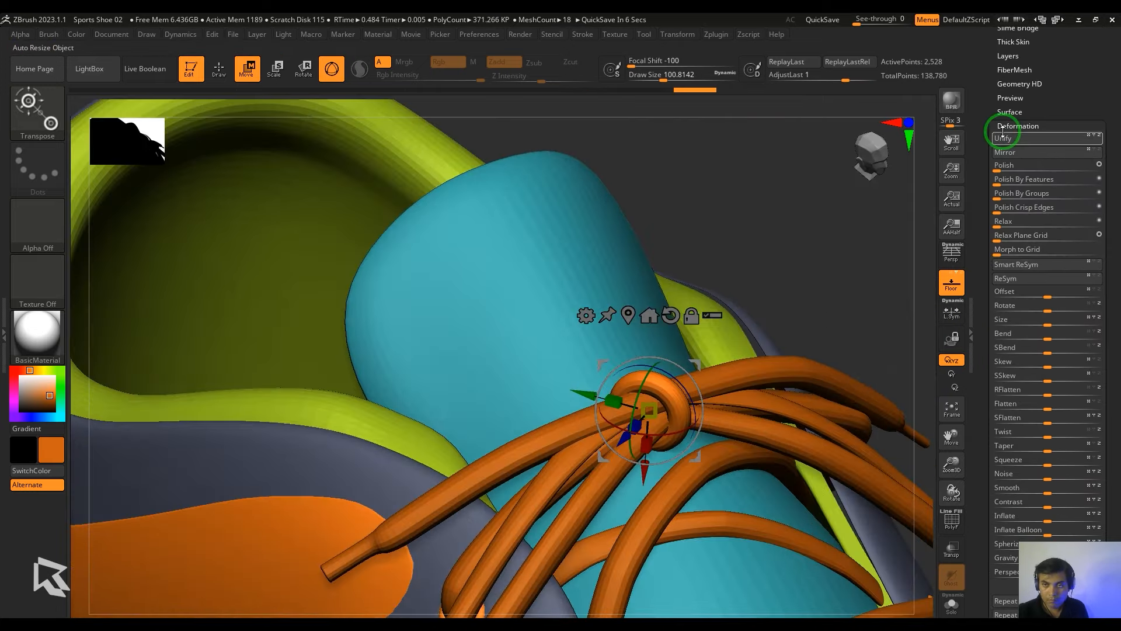
- Duplicate the knot ring and adjust the copy's position at the bow's centre
{"action": "left_click", "coordinate": [1002, 129]}
{"action": "left_click", "coordinate": [1009, 234]}
{"action": "key", "text": "ctrl+shift+d"}
{"action": "left_click_drag", "start_coordinate": [818, 303], "coordinate": [777, 327]}
{"action": "mouse_move", "coordinate": [660, 450]}
{"action": "left_mouse_down"}
{"action": "mouse_move", "coordinate": [687, 444]}
{"action": "mouse_move", "coordinate": [658, 467]}
{"action": "mouse_move", "coordinate": [657, 450]}
{"action": "left_mouse_up"}
- Hide the spare straight lace cylinder and make the orange heel panel the active subtool
{"action": "key", "text": "q"}
{"action": "key", "text": "s"}
{"action": "mouse_move", "coordinate": [659, 444]}
{"action": "right_mouse_down"}
{"action": "mouse_move", "coordinate": [676, 386]}
{"action": "mouse_move", "coordinate": [874, 306]}
{"action": "right_mouse_up"}
{"action": "key", "text": "Up"}
{"action": "key", "text": "Up"}
{"action": "mouse_move", "coordinate": [873, 305]}
{"action": "left_mouse_down"}
{"action": "mouse_move", "coordinate": [604, 318]}
{"action": "mouse_move", "coordinate": [811, 327]}
{"action": "mouse_move", "coordinate": [783, 360]}
{"action": "mouse_move", "coordinate": [786, 491]}
{"action": "mouse_move", "coordinate": [866, 395]}
{"action": "mouse_move", "coordinate": [841, 396]}
{"action": "mouse_move", "coordinate": [788, 453]}
{"action": "mouse_move", "coordinate": [791, 487]}
{"action": "left_mouse_up"}
{"action": "key", "text": "Down"}
{"action": "key", "text": "Down"}
{"action": "key", "text": "Down"}
{"action": "key", "text": "Down"}
{"action": "left_click", "coordinate": [715, 408], "text": "alt"}
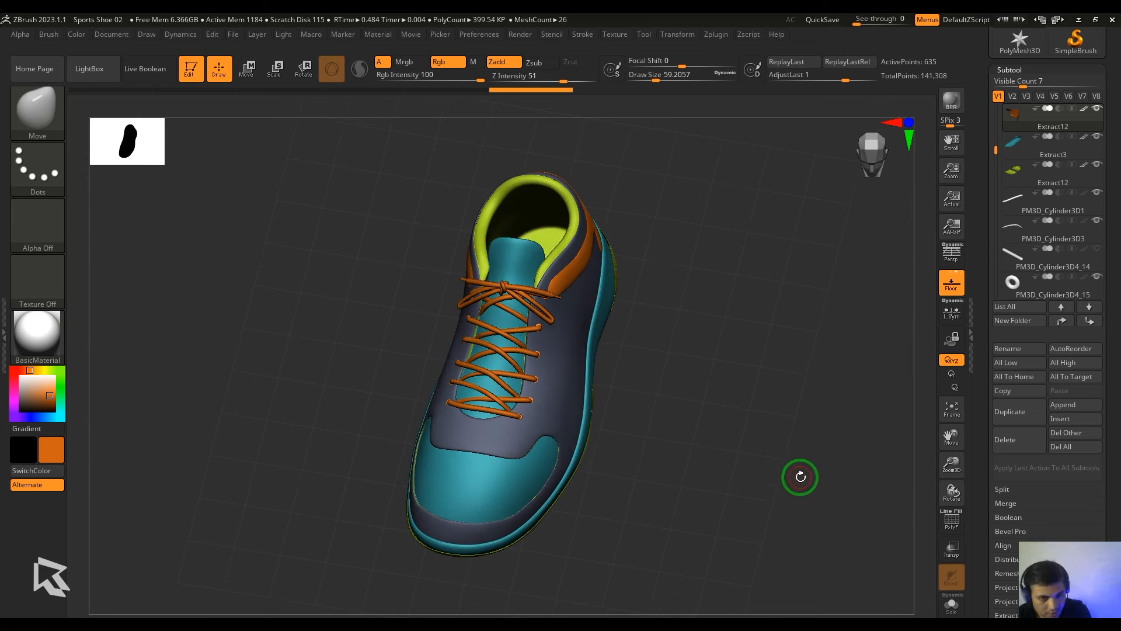
- Duplicate the orange heel panel, show its polygon wireframe and isolate the copy with Solo
{"action": "left_click_drag", "start_coordinate": [800, 477], "coordinate": [784, 430]}
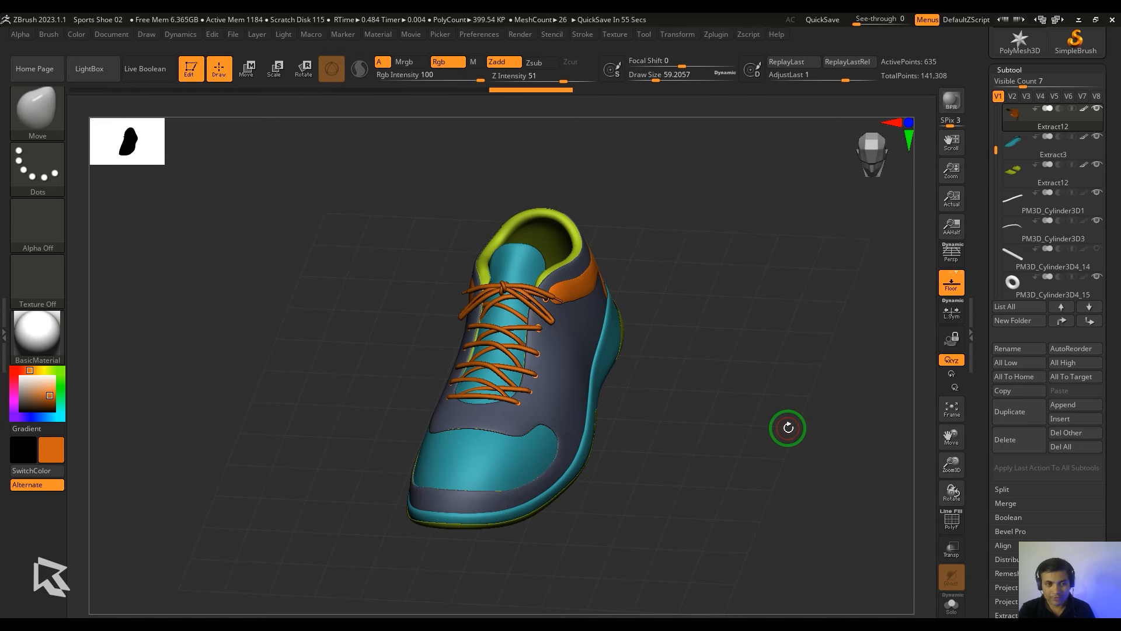
{"action": "mouse_move", "coordinate": [788, 427]}
{"action": "left_mouse_down"}
{"action": "mouse_move", "coordinate": [881, 350]}
{"action": "mouse_move", "coordinate": [788, 380]}
{"action": "mouse_move", "coordinate": [844, 356]}
{"action": "mouse_move", "coordinate": [843, 422]}
{"action": "mouse_move", "coordinate": [828, 370]}
{"action": "mouse_move", "coordinate": [693, 403]}
{"action": "mouse_move", "coordinate": [828, 397]}
{"action": "mouse_move", "coordinate": [783, 390]}
{"action": "left_mouse_up"}
{"action": "mouse_move", "coordinate": [783, 390]}
{"action": "right_mouse_down", "text": "ctrl"}
{"action": "mouse_move", "coordinate": [763, 460]}
{"action": "mouse_move", "coordinate": [803, 361]}
{"action": "right_mouse_up", "text": "ctrl"}
{"action": "key", "text": "shift+f"}
{"action": "mouse_move", "coordinate": [804, 363]}
{"action": "left_mouse_down"}
{"action": "mouse_move", "coordinate": [806, 383]}
{"action": "mouse_move", "coordinate": [817, 375]}
{"action": "left_mouse_up"}
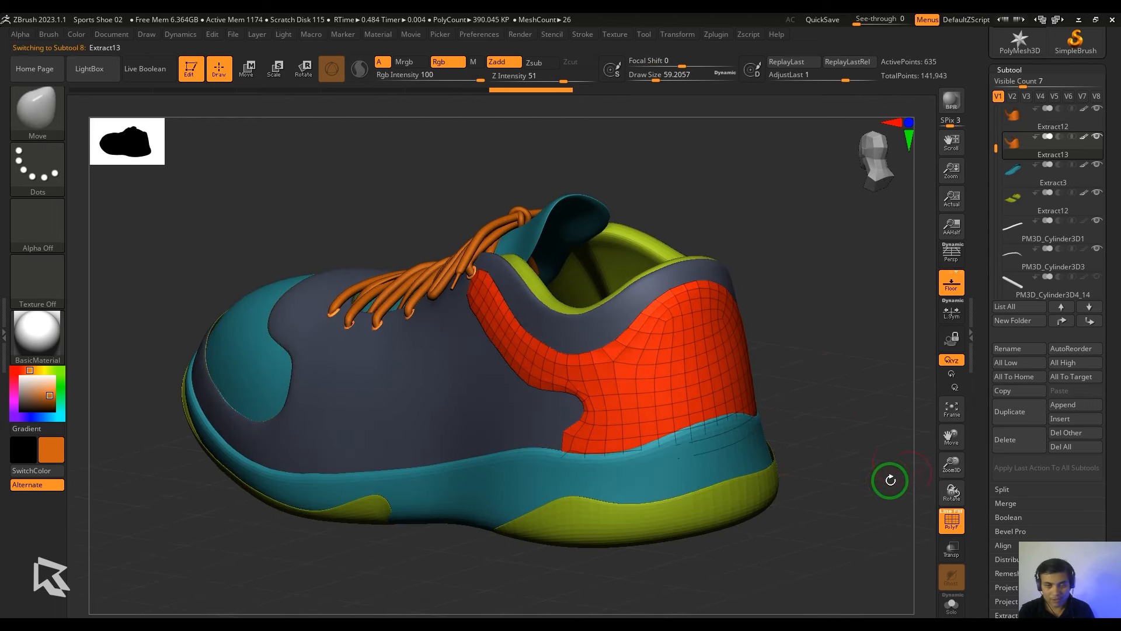
{"action": "left_click", "coordinate": [952, 606]}
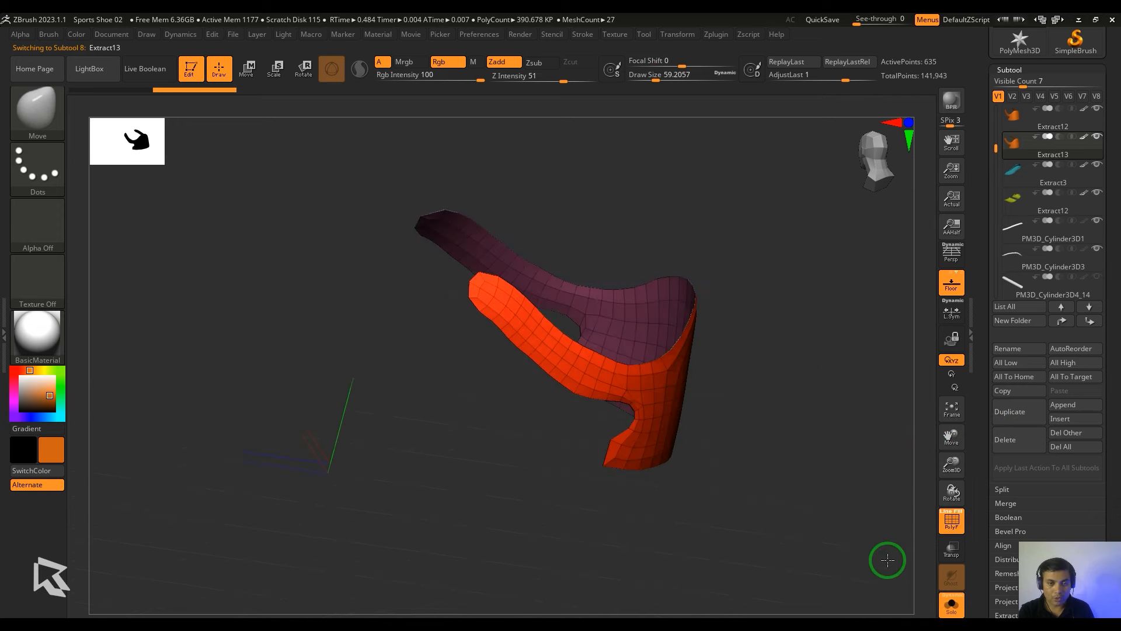
- Keep only the outer surface of the heel panel copy and delete its hidden inner polygons with Del Hidden
{"action": "left_click_drag", "start_coordinate": [886, 557], "coordinate": [738, 481]}
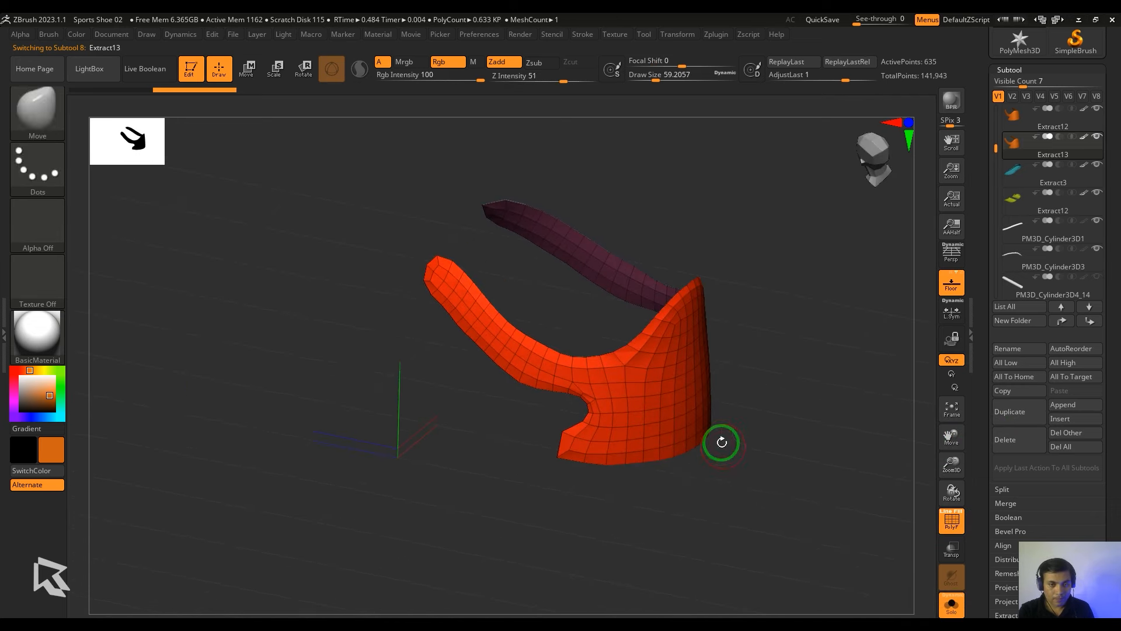
{"action": "mouse_move", "coordinate": [730, 420]}
{"action": "left_mouse_down"}
{"action": "mouse_move", "coordinate": [833, 456]}
{"action": "mouse_move", "coordinate": [803, 436]}
{"action": "mouse_move", "coordinate": [758, 451]}
{"action": "mouse_move", "coordinate": [756, 485]}
{"action": "mouse_move", "coordinate": [806, 455]}
{"action": "mouse_move", "coordinate": [894, 470]}
{"action": "mouse_move", "coordinate": [822, 439]}
{"action": "mouse_move", "coordinate": [808, 513]}
{"action": "mouse_move", "coordinate": [863, 538]}
{"action": "mouse_move", "coordinate": [851, 528]}
{"action": "left_mouse_up"}
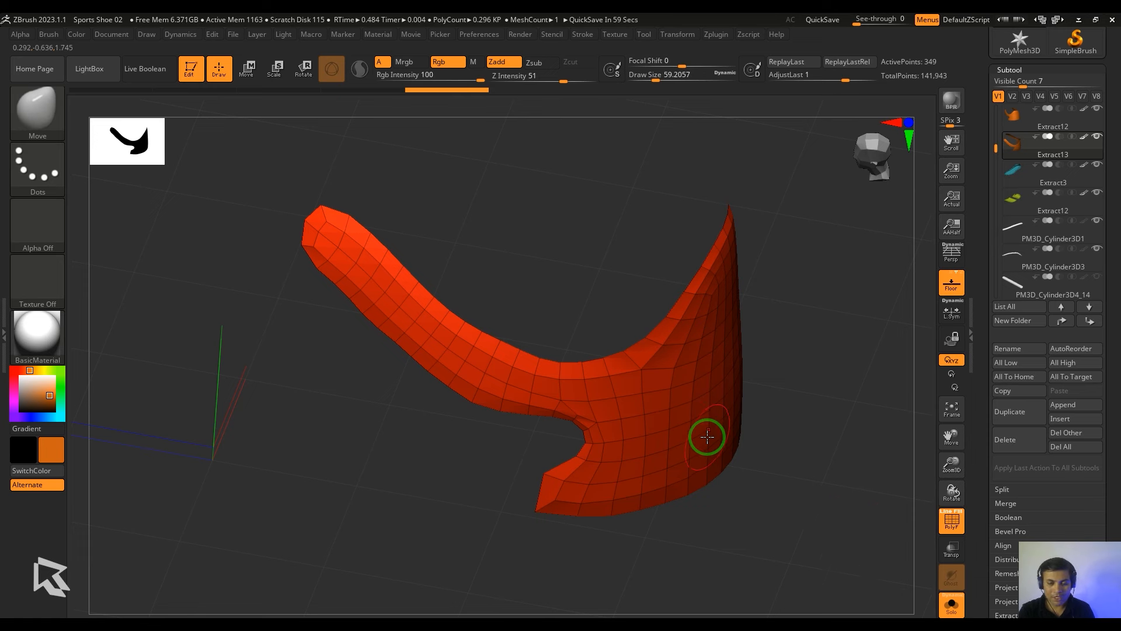
{"action": "scroll", "coordinate": [1105, 535], "scroll_direction": "down", "scroll_amount": 5}
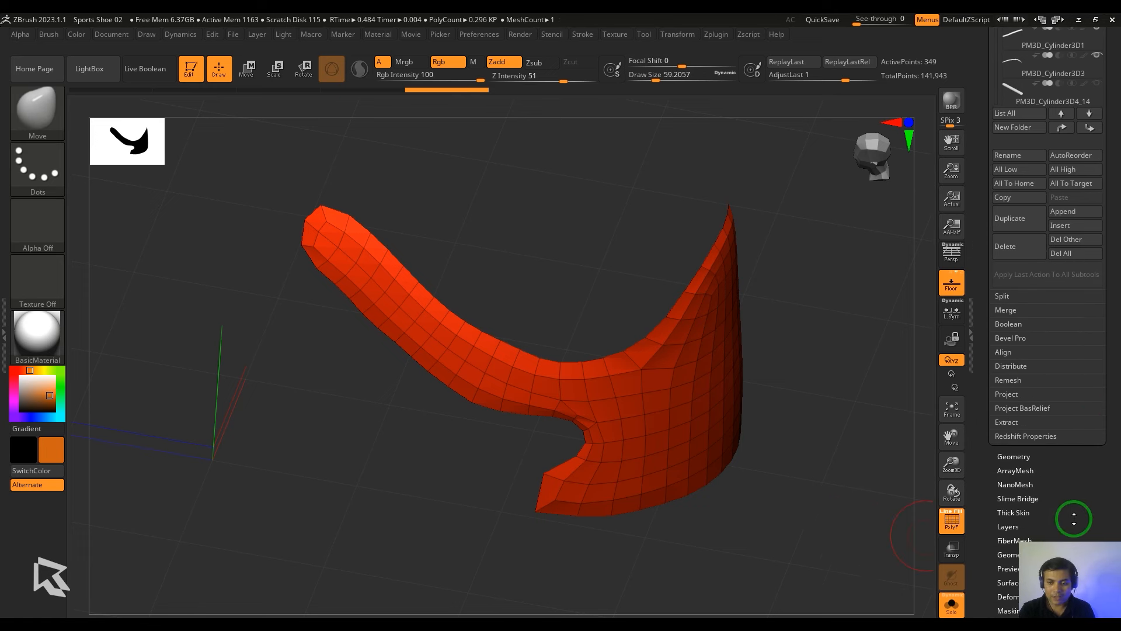
{"action": "left_click", "coordinate": [1013, 416]}
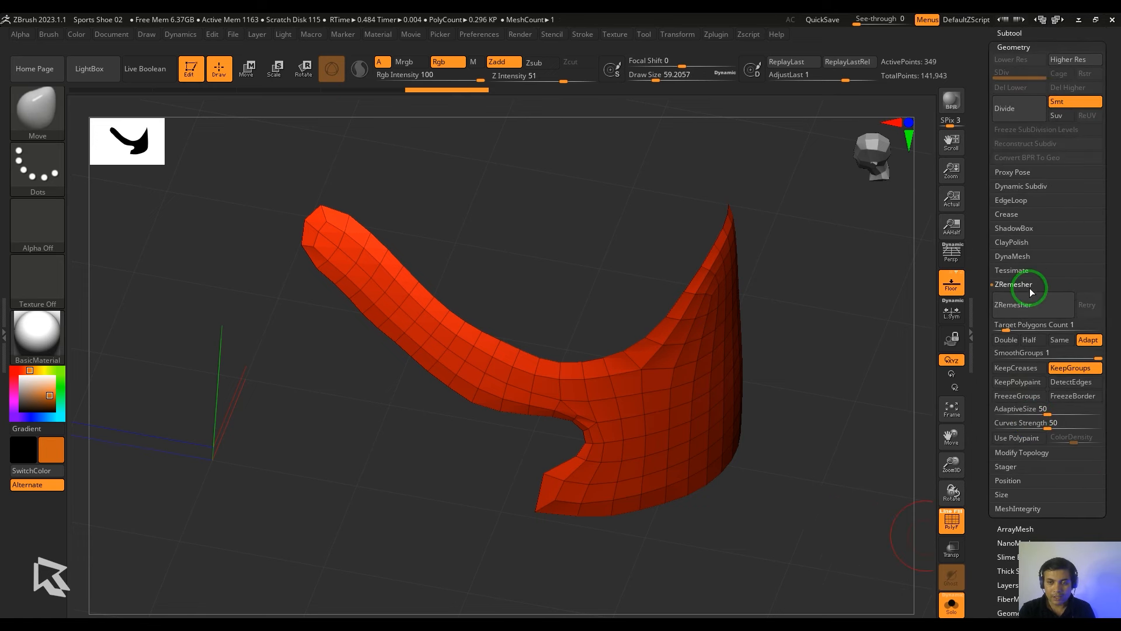
{"action": "left_click", "coordinate": [1022, 284]}
{"action": "left_click", "coordinate": [1025, 298]}
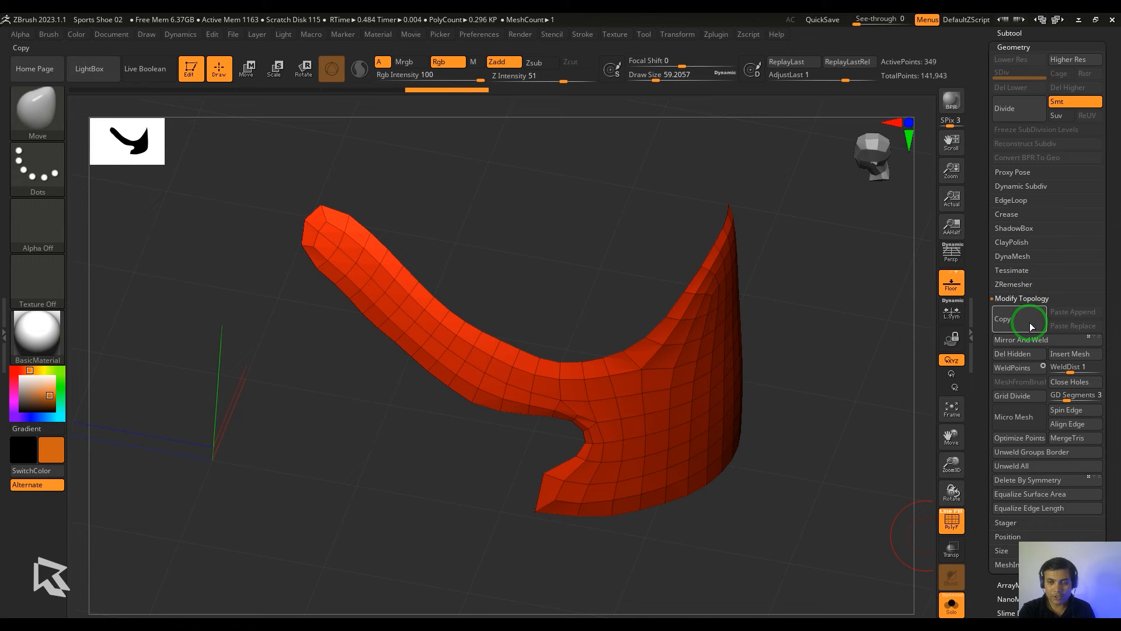
{"action": "left_click", "coordinate": [1028, 360]}
{"action": "left_click_drag", "start_coordinate": [777, 543], "coordinate": [706, 530]}
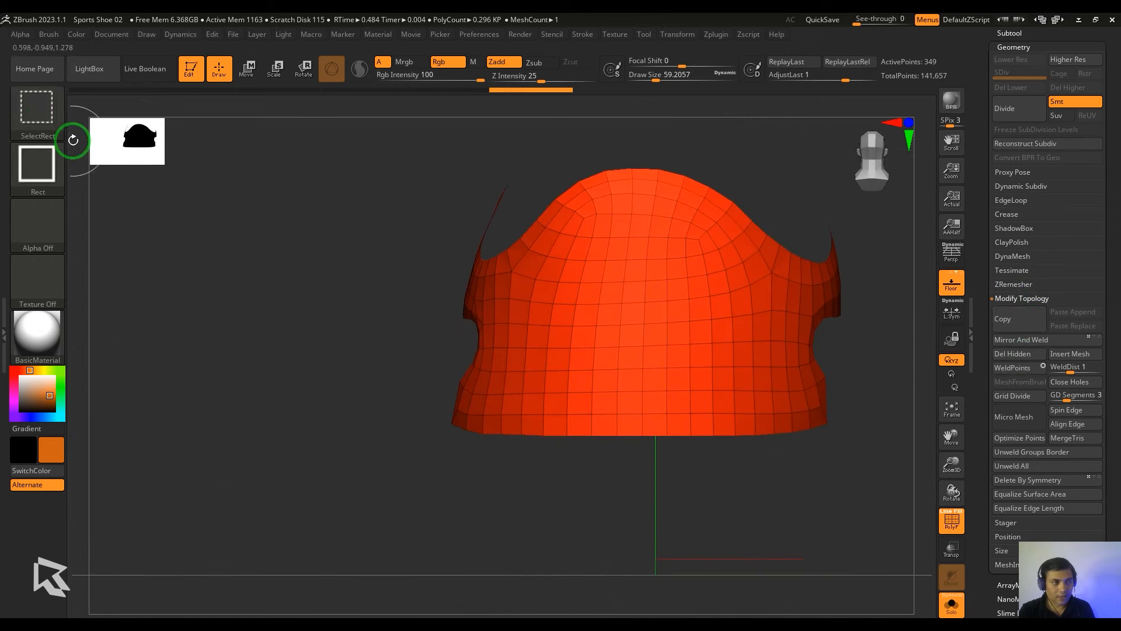
- Reduce the heel surface to a two-column vertical strip at the back's centre using SelectRect, deleting the remaining polygons
{"action": "left_click", "coordinate": [44, 114]}
{"action": "left_click_drag", "start_coordinate": [571, 141], "coordinate": [679, 481], "text": "ctrl+shift"}
{"action": "left_click_drag", "start_coordinate": [569, 403], "coordinate": [584, 386], "text": "ctrl+shift"}
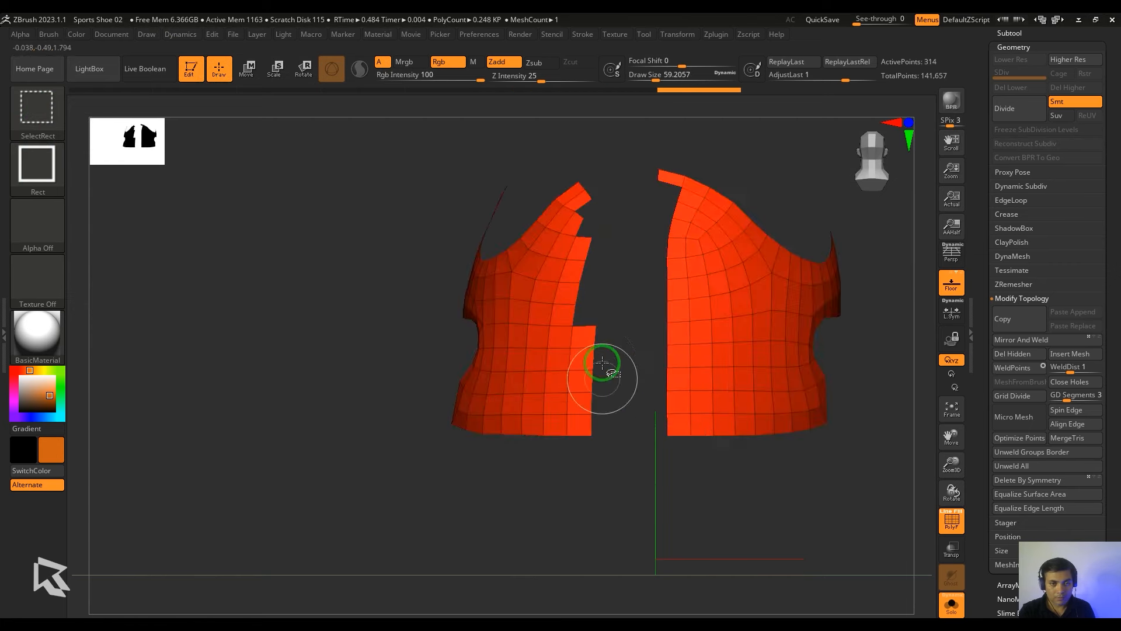
{"action": "left_click", "coordinate": [592, 370], "text": "ctrl+shift"}
{"action": "left_click_drag", "start_coordinate": [638, 443], "coordinate": [626, 422], "text": "ctrl+shift"}
{"action": "left_click_drag", "start_coordinate": [617, 165], "coordinate": [654, 174], "text": "ctrl+alt+shift"}
{"action": "left_click_drag", "start_coordinate": [689, 438], "coordinate": [663, 298], "text": "ctrl+alt+shift"}
{"action": "mouse_move", "coordinate": [699, 285]}
{"action": "left_mouse_down", "text": "ctrl+alt+shift"}
{"action": "mouse_move", "coordinate": [696, 203]}
{"action": "mouse_move", "coordinate": [671, 184]}
{"action": "left_mouse_up", "text": "ctrl+alt+shift"}
{"action": "left_click_drag", "start_coordinate": [607, 169], "coordinate": [578, 251], "text": "ctrl+alt+shift"}
{"action": "left_click_drag", "start_coordinate": [584, 295], "coordinate": [570, 397], "text": "ctrl+alt+shift"}
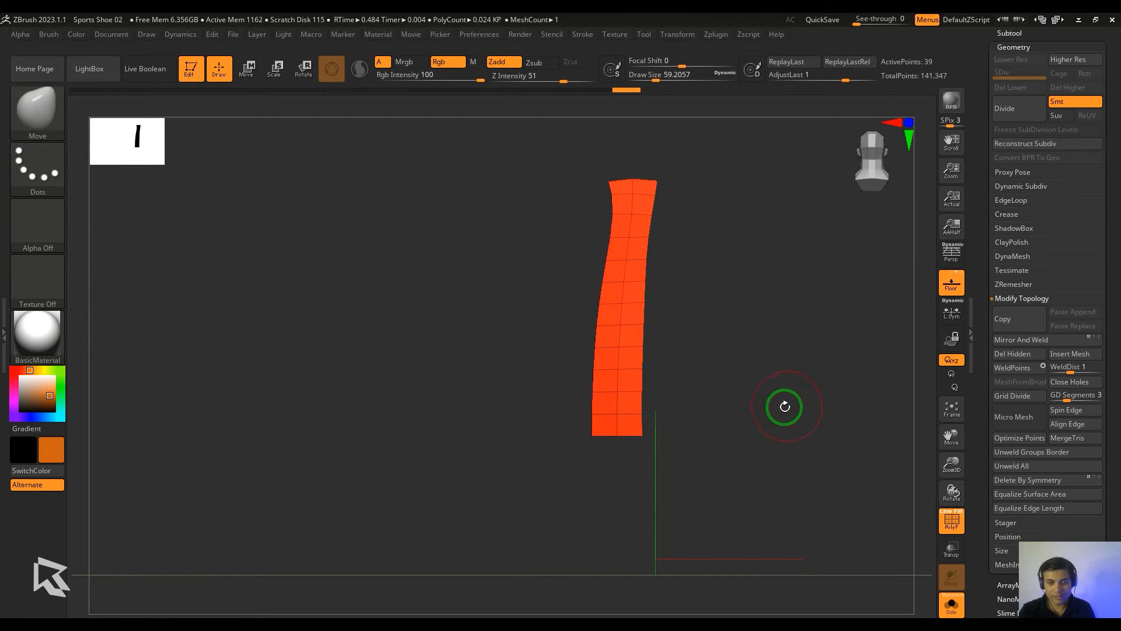
- Show the whole shoe again and shift the strip to the heel's centre using the Move brush at draw size about 344
{"action": "left_click", "coordinate": [958, 606]}
{"action": "left_click_drag", "start_coordinate": [897, 312], "coordinate": [867, 355]}
{"action": "key", "text": "b"}
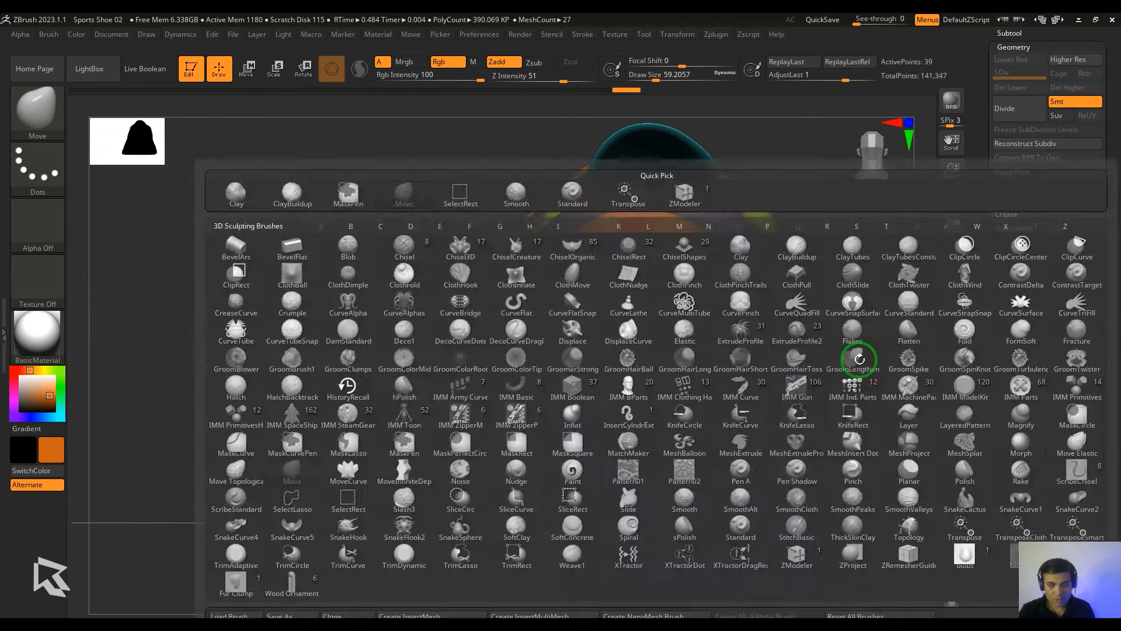
{"action": "key", "text": "Escape"}
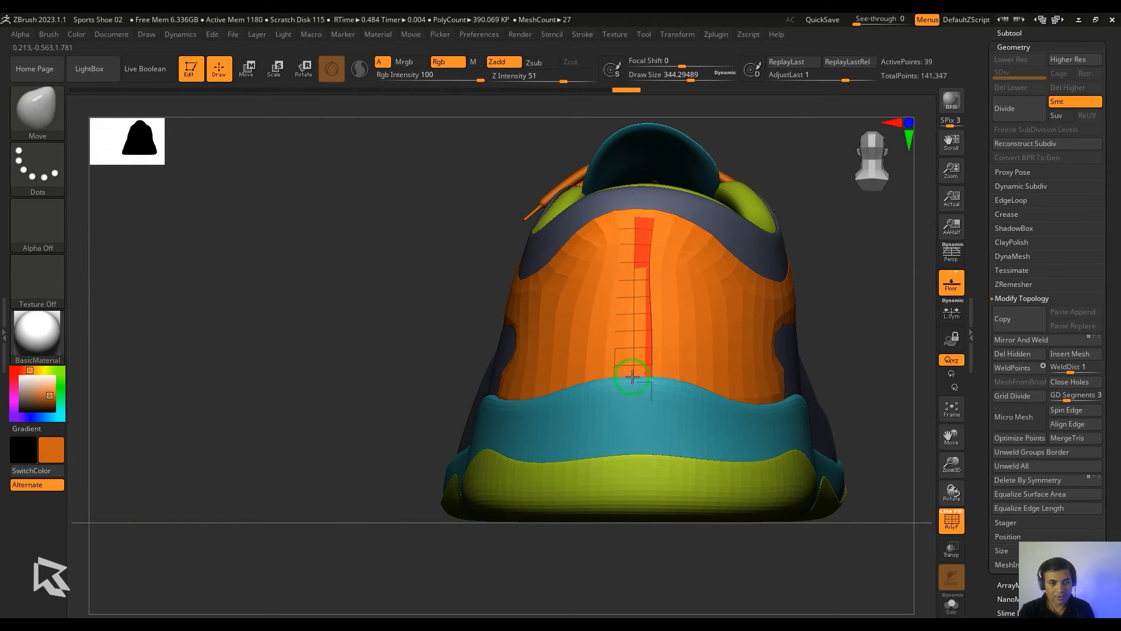
{"action": "mouse_move", "coordinate": [633, 377]}
{"action": "right_mouse_down"}
{"action": "mouse_move", "coordinate": [643, 362]}
{"action": "mouse_move", "coordinate": [620, 338]}
{"action": "mouse_move", "coordinate": [573, 325]}
{"action": "mouse_move", "coordinate": [643, 382]}
{"action": "mouse_move", "coordinate": [842, 345]}
{"action": "right_mouse_up"}
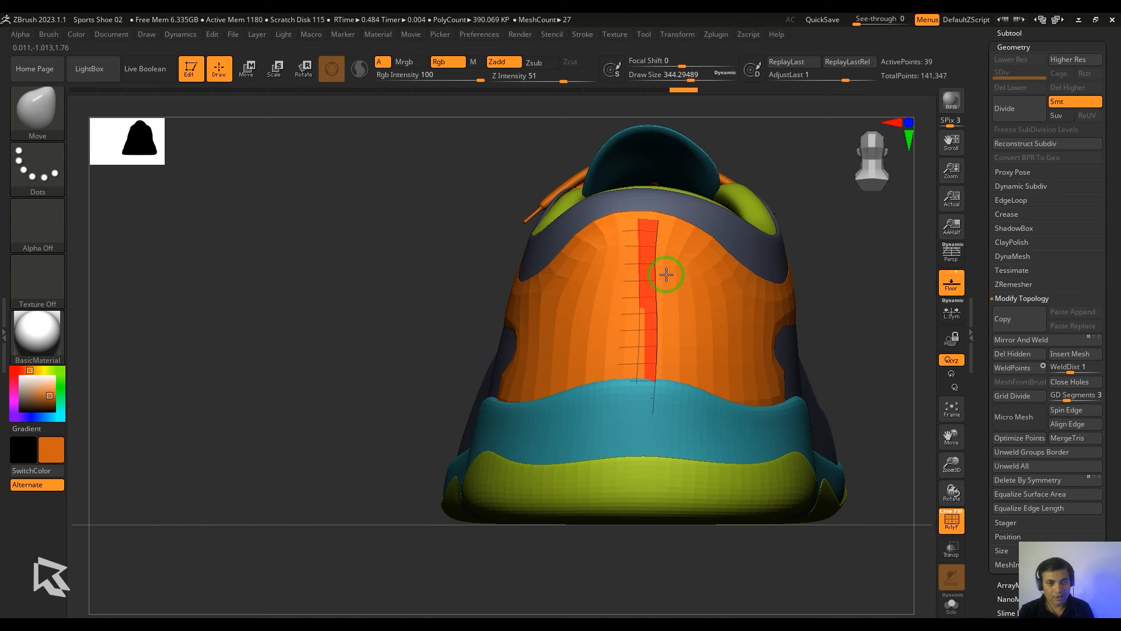
- Isolate the strip, mask each side in turn and straighten its two long edges into vertical lines
{"action": "left_click", "coordinate": [951, 604]}
{"action": "key", "text": "w"}
{"action": "left_click_drag", "start_coordinate": [644, 202], "coordinate": [731, 463], "text": "ctrl"}
{"action": "left_click", "coordinate": [652, 416]}
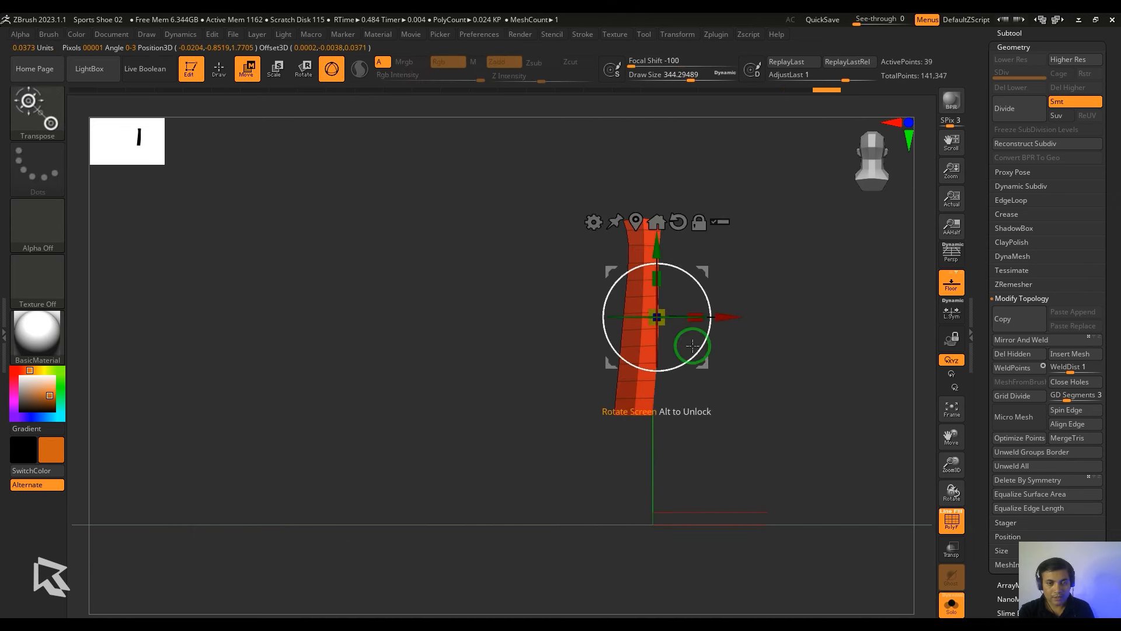
{"action": "mouse_move", "coordinate": [482, 168]}
{"action": "left_mouse_down", "text": "ctrl"}
{"action": "mouse_move", "coordinate": [555, 348]}
{"action": "mouse_move", "coordinate": [632, 458]}
{"action": "left_mouse_up", "text": "ctrl"}
{"action": "left_click", "coordinate": [637, 222]}
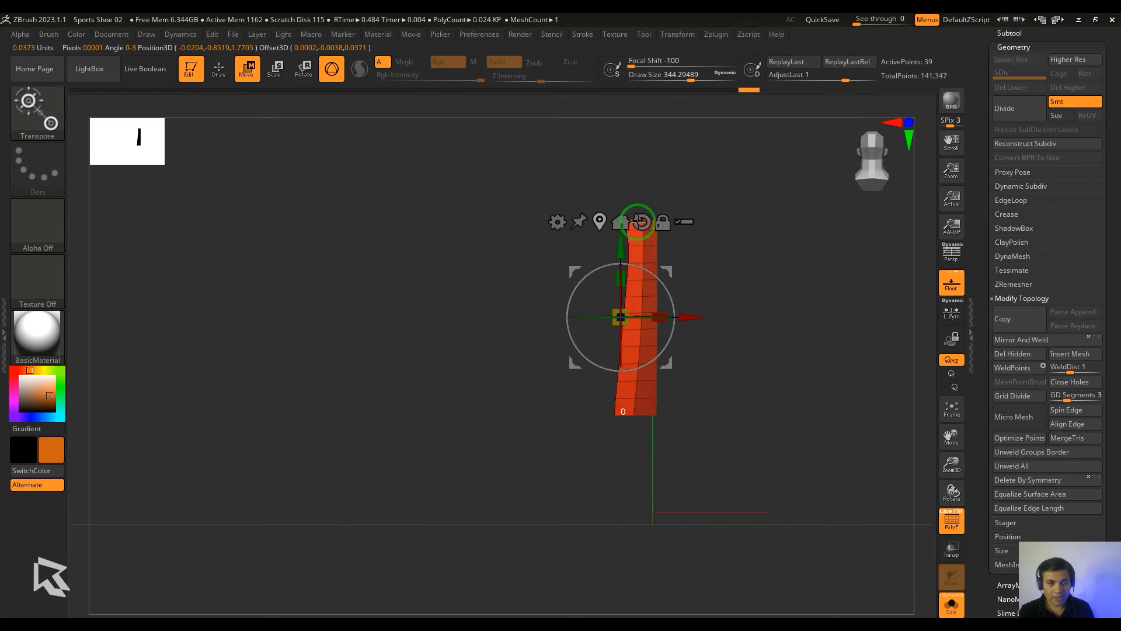
{"action": "left_click_drag", "start_coordinate": [749, 420], "coordinate": [711, 388], "text": "ctrl"}
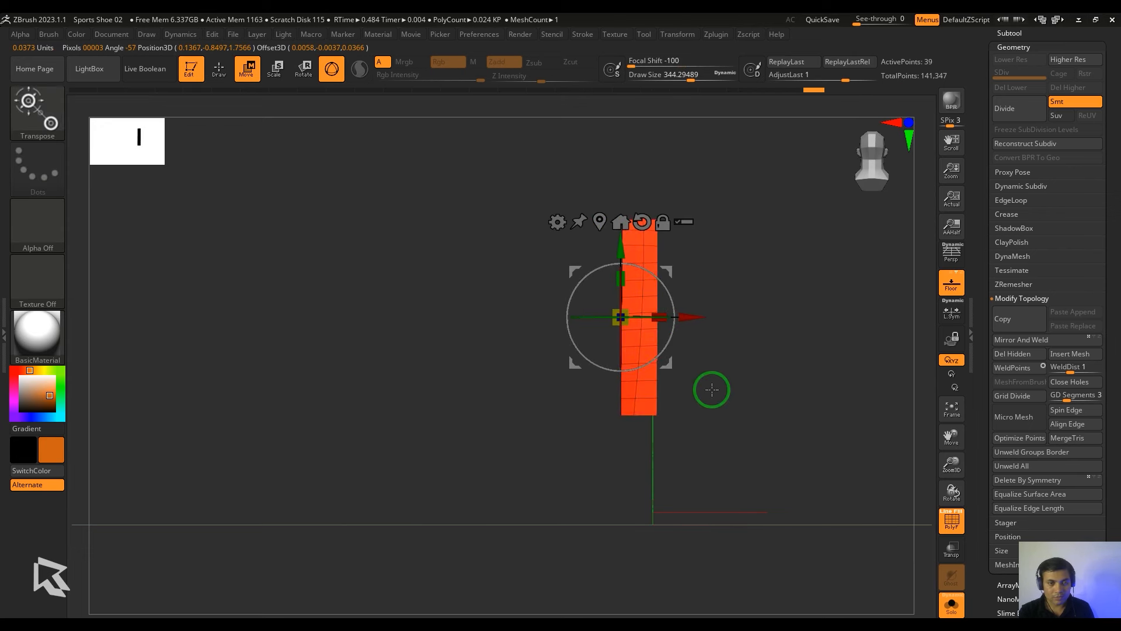
- Show the whole shoe again and extrude all polygons of the heel strip outward with ZModeler to give it thickness
{"action": "key", "text": "q"}
{"action": "key", "text": "w"}
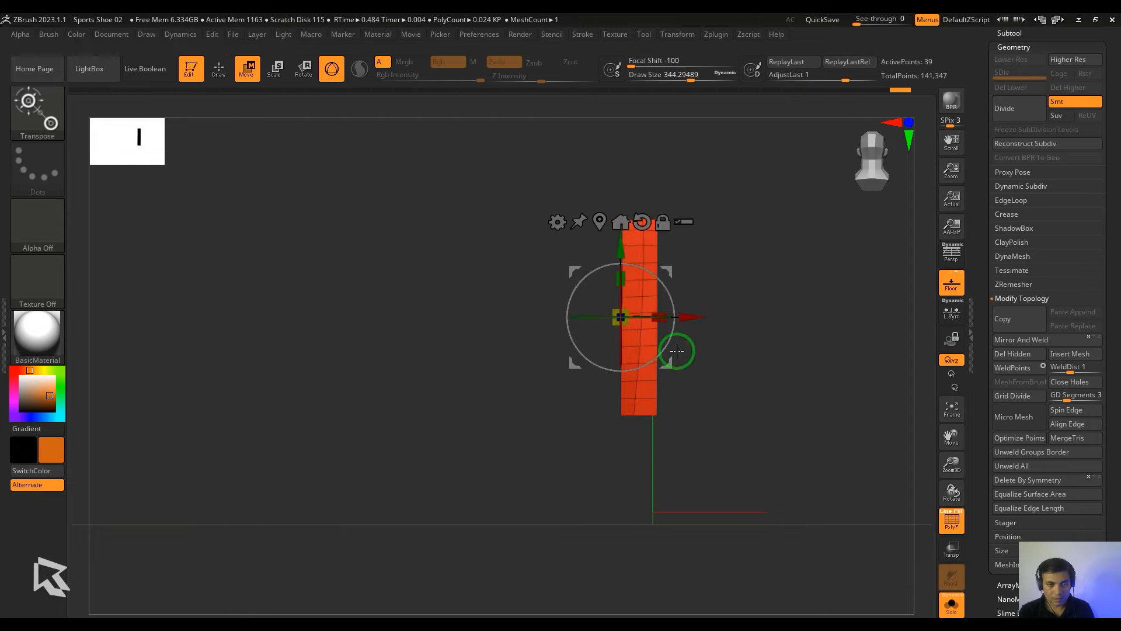
{"action": "left_click", "coordinate": [600, 221]}
{"action": "left_click", "coordinate": [951, 605]}
{"action": "left_click_drag", "start_coordinate": [843, 507], "coordinate": [850, 410]}
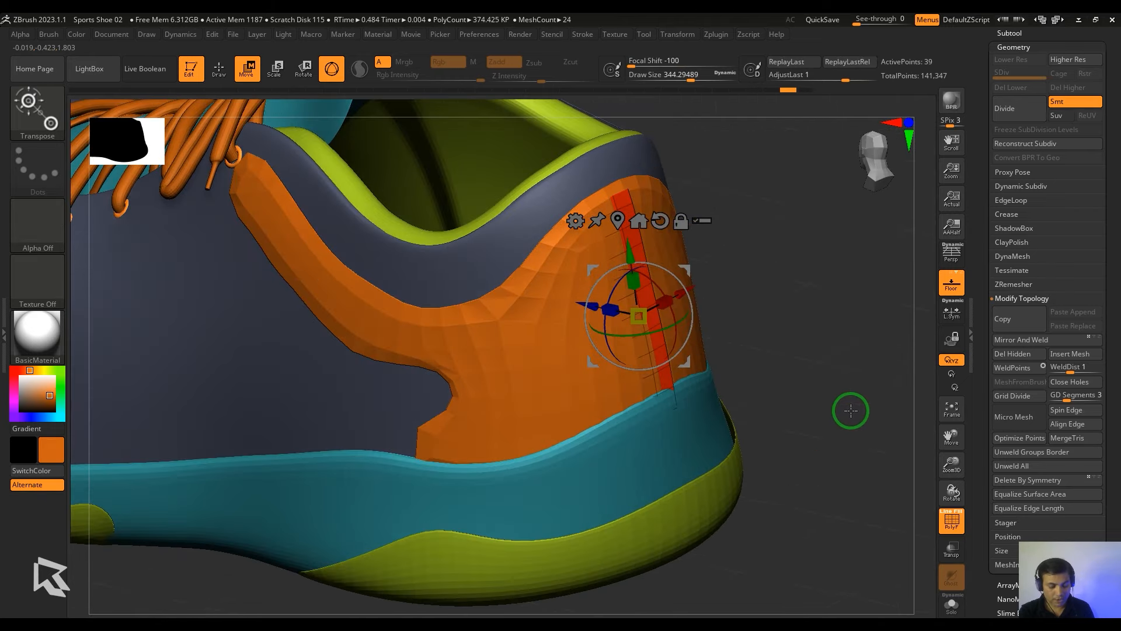
{"action": "key", "text": "b"}
{"action": "key", "text": "z"}
{"action": "key", "text": "m"}
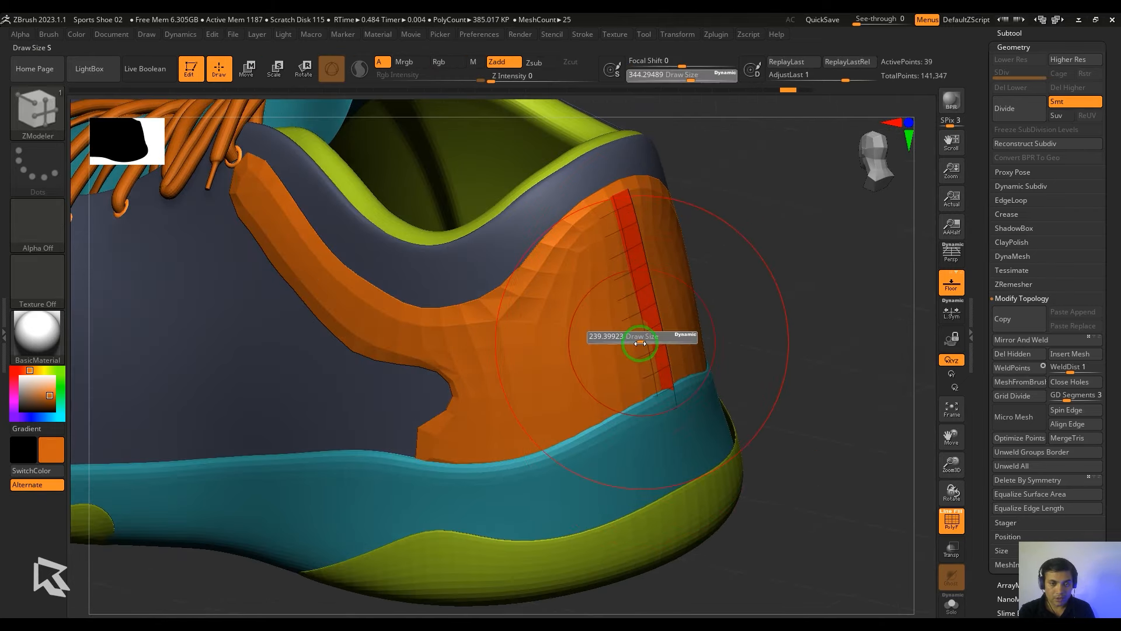
{"action": "key", "text": "space"}
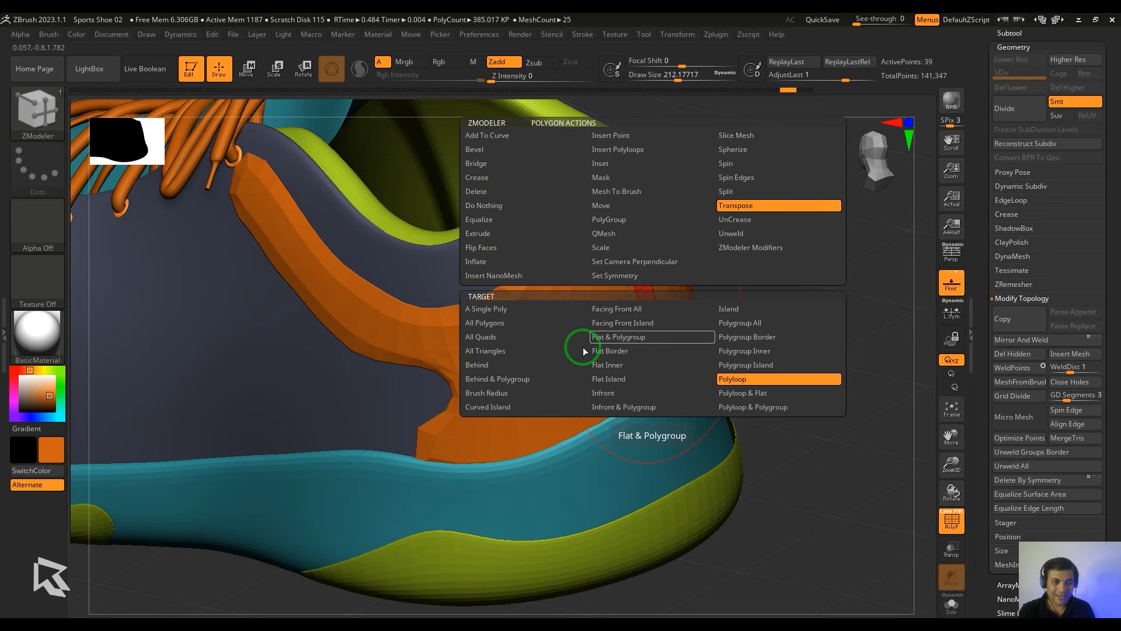
{"action": "left_click", "coordinate": [500, 238]}
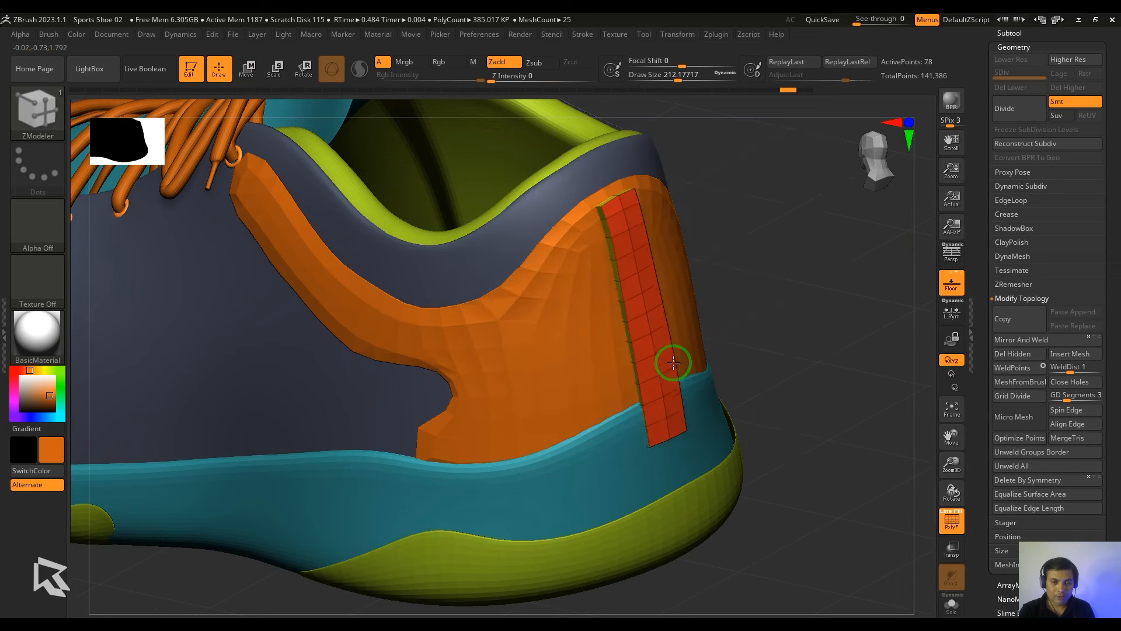
{"action": "left_click_drag", "start_coordinate": [752, 303], "coordinate": [823, 379]}
{"action": "key", "text": "w"}
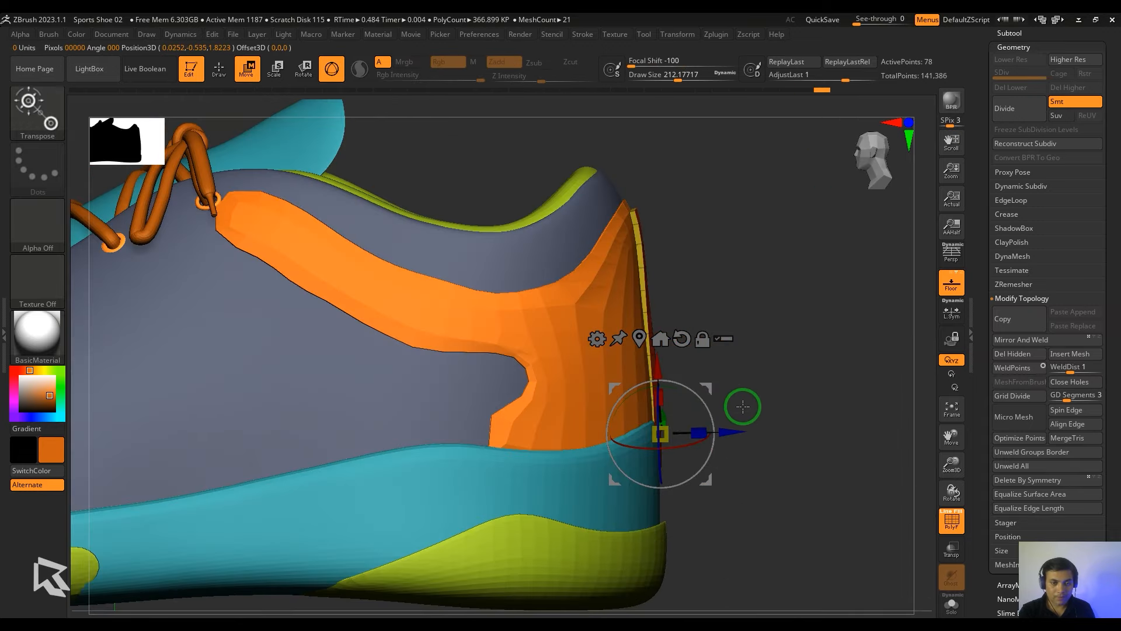
{"action": "left_click_drag", "start_coordinate": [737, 432], "coordinate": [803, 438]}
{"action": "key", "text": "ctrl+z"}
- Bow the upper part of the strip's outer face away from the heel using the Move brush at draw sizes about 90 to 163
{"action": "key", "text": "q"}
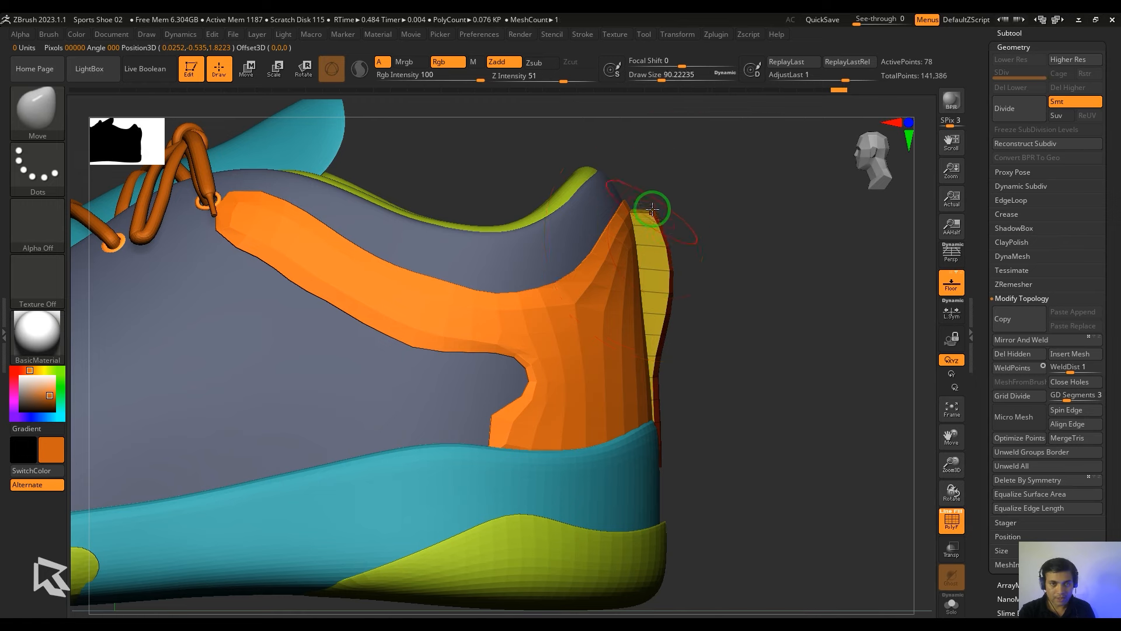
{"action": "mouse_move", "coordinate": [642, 217]}
{"action": "right_mouse_down"}
{"action": "mouse_move", "coordinate": [617, 240]}
{"action": "mouse_move", "coordinate": [661, 213]}
{"action": "mouse_move", "coordinate": [688, 213]}
{"action": "right_mouse_up"}
{"action": "right_click_drag", "start_coordinate": [602, 266], "coordinate": [728, 285]}
{"action": "mouse_move", "coordinate": [811, 340]}
{"action": "right_mouse_down"}
{"action": "mouse_move", "coordinate": [782, 345]}
{"action": "mouse_move", "coordinate": [821, 425]}
{"action": "mouse_move", "coordinate": [841, 393]}
{"action": "mouse_move", "coordinate": [784, 400]}
{"action": "right_mouse_up"}
- Isolate the bowed strip and undo the last edits made to it
{"action": "left_click", "coordinate": [951, 605]}
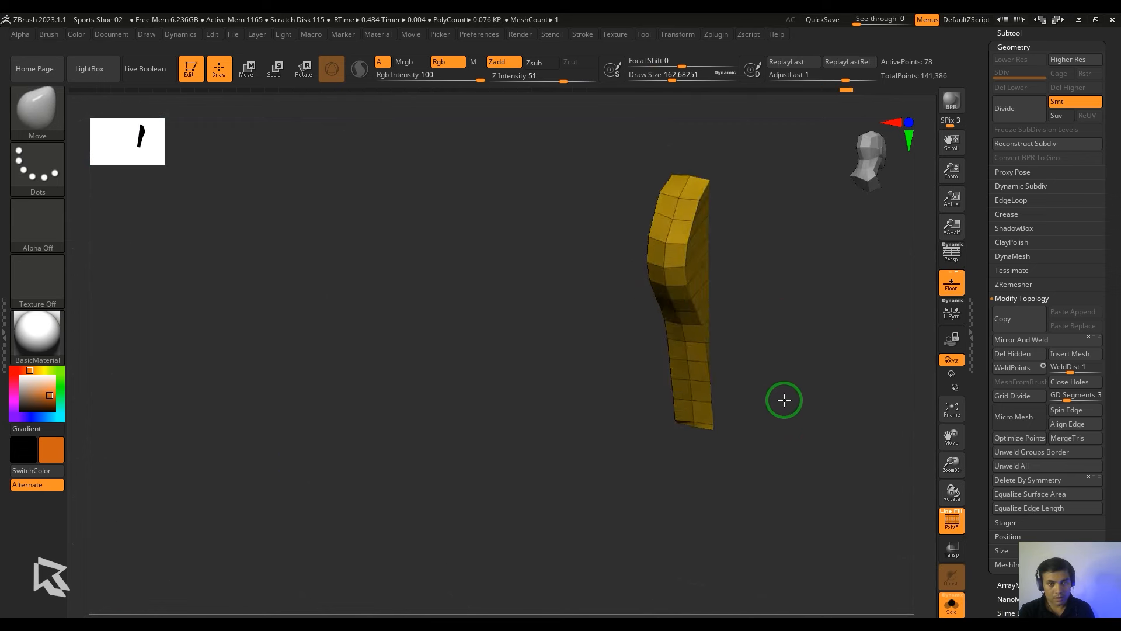
{"action": "right_click_drag", "start_coordinate": [854, 396], "coordinate": [697, 444]}
{"action": "key", "text": "w"}
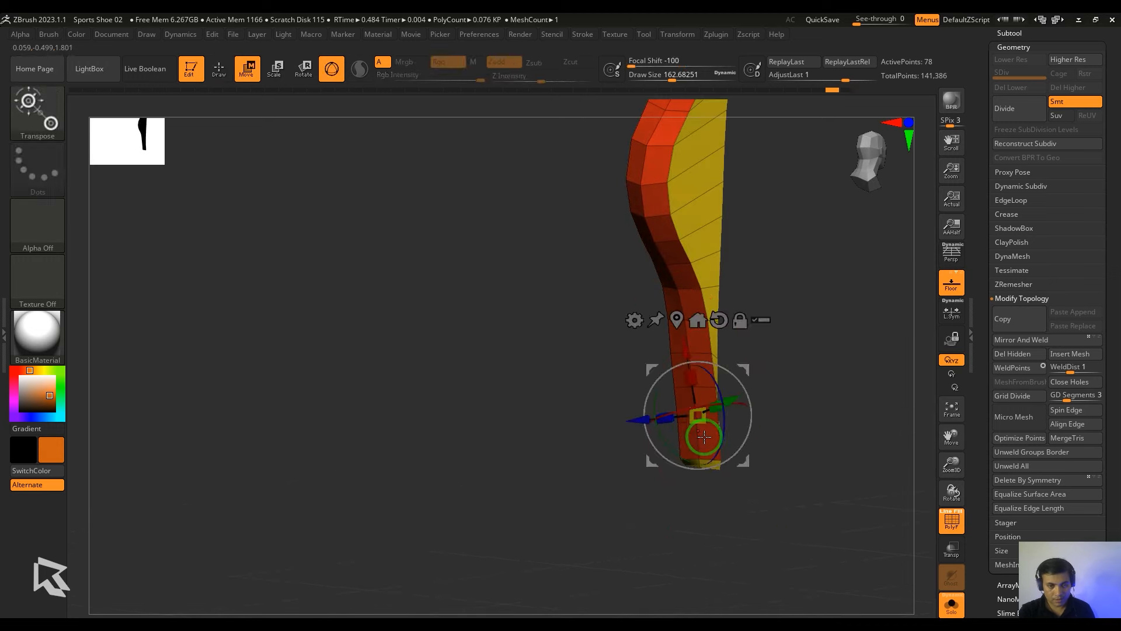
{"action": "key", "text": "ctrl+z"}
{"action": "key", "text": "ctrl+z"}
{"action": "key", "text": "ctrl+z"}
{"action": "key", "text": "ctrl+z"}
{"action": "key", "text": "ctrl+z"}
{"action": "key", "text": "ctrl+z"}
{"action": "key", "text": "ctrl+z"}
{"action": "key", "text": "ctrl+z"}
{"action": "key", "text": "ctrl+z"}
{"action": "key", "text": "ctrl+z"}
{"action": "key", "text": "ctrl+z"}
{"action": "key", "text": "ctrl+z"}
{"action": "key", "text": "ctrl+z"}
{"action": "key", "text": "ctrl+z"}
{"action": "key", "text": "ctrl+z"}
{"action": "key", "text": "ctrl+z"}
{"action": "key", "text": "ctrl+z"}
{"action": "key", "text": "ctrl+z"}
{"action": "key", "text": "ctrl+z"}
{"action": "key", "text": "ctrl+z"}
{"action": "mouse_move", "coordinate": [769, 460]}
{"action": "right_mouse_down"}
{"action": "mouse_move", "coordinate": [809, 493]}
{"action": "mouse_move", "coordinate": [694, 473]}
{"action": "mouse_move", "coordinate": [681, 187]}
{"action": "right_mouse_up"}
{"action": "key", "text": "ctrl+shift+z"}
- Put the strip into a single polygroup and hide its side polygons so that only the inner and outer faces and ends show
{"action": "left_click_drag", "start_coordinate": [795, 361], "coordinate": [844, 385], "text": "ctrl+shift"}
{"action": "right_click_drag", "start_coordinate": [843, 386], "coordinate": [779, 261]}
{"action": "key", "text": "ctrl+w"}
{"action": "right_click_drag", "start_coordinate": [836, 377], "coordinate": [692, 442]}
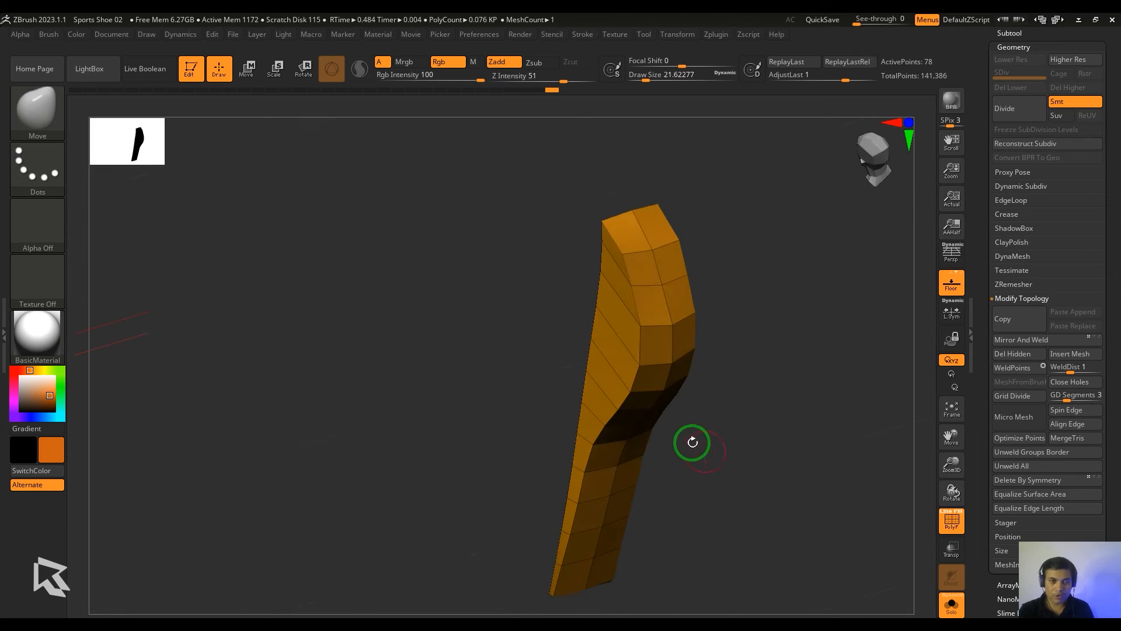
{"action": "right_click_drag", "start_coordinate": [629, 329], "coordinate": [754, 340]}
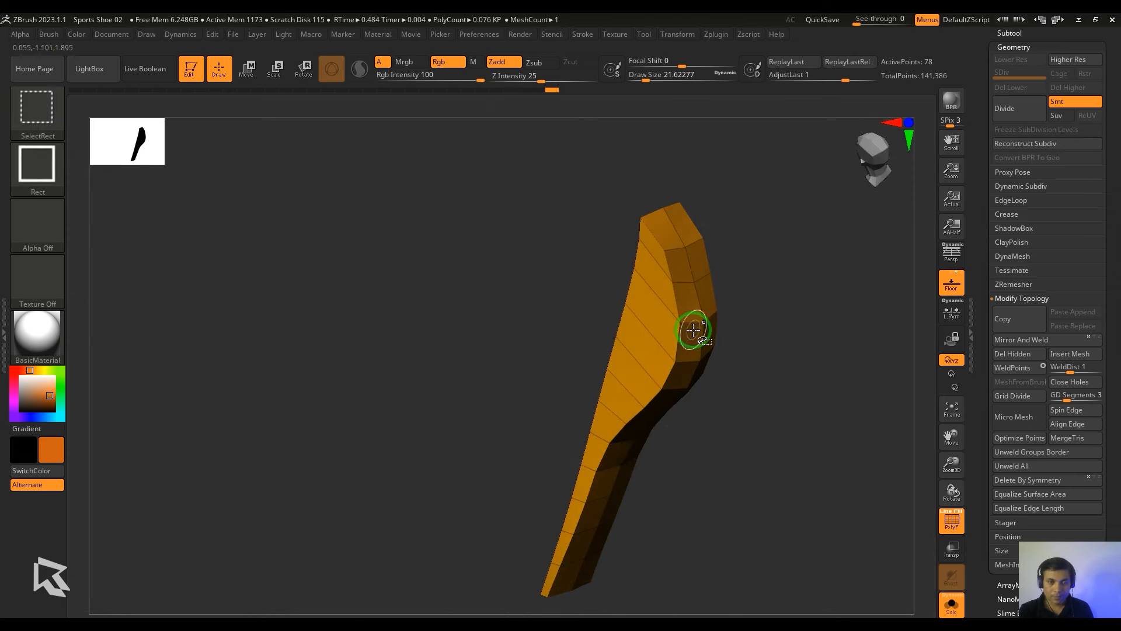
{"action": "left_click", "coordinate": [693, 355], "text": "ctrl+shift"}
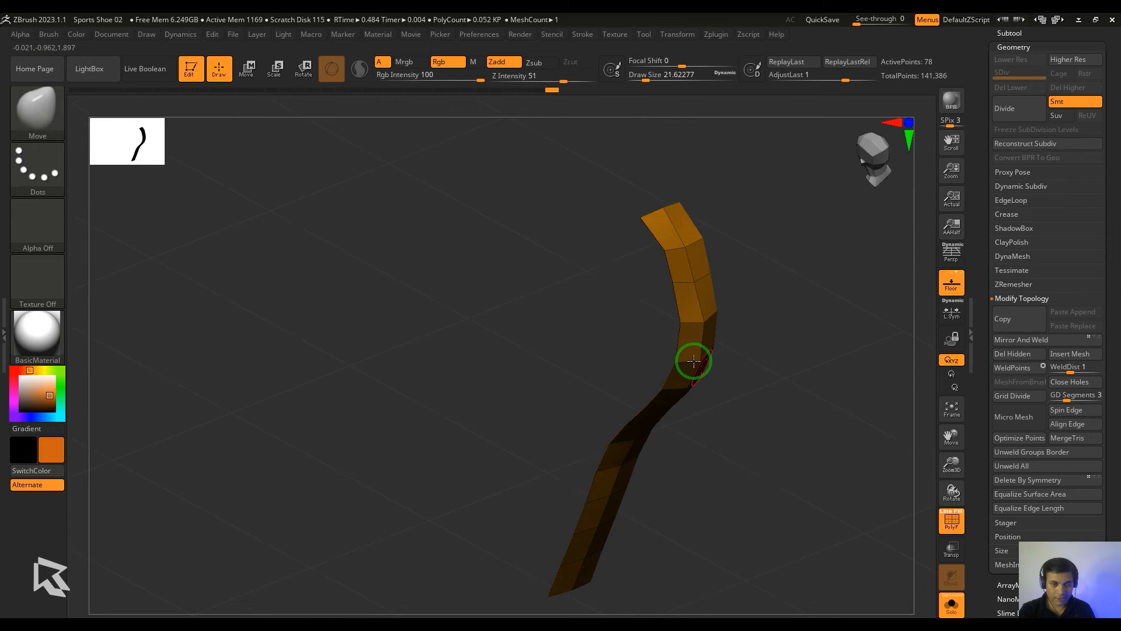
- Thicken the open strip with ZModeler by extruding all polygons with One Side Poly and regroup it as one polygroup
{"action": "key", "text": "b"}
{"action": "key", "text": "z"}
{"action": "key", "text": "m"}
{"action": "key", "text": "space"}
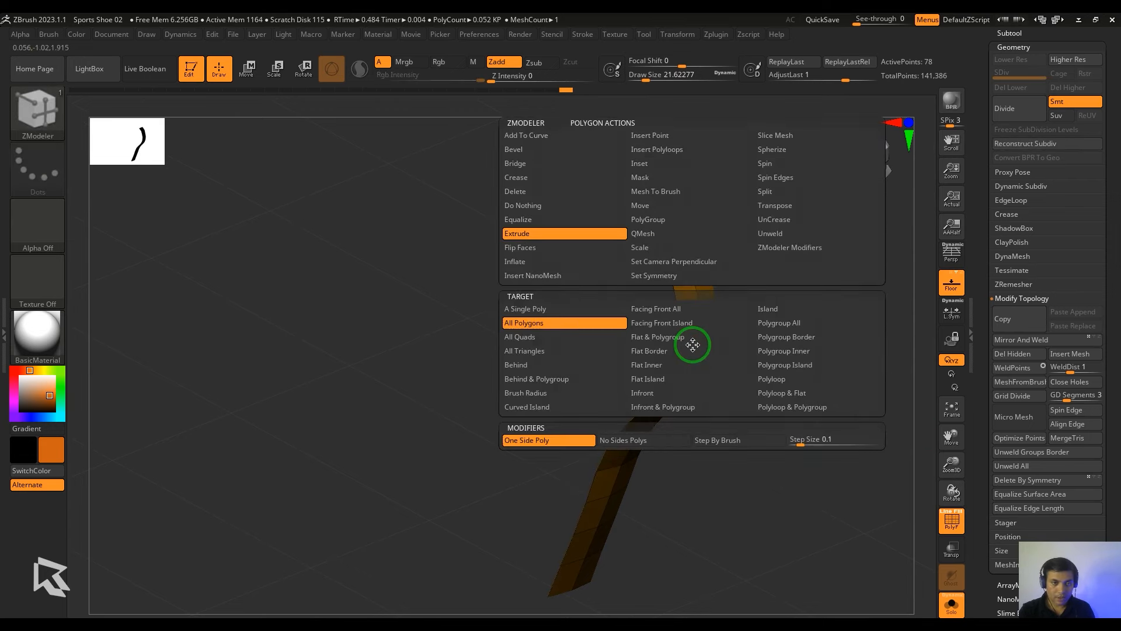
{"action": "left_click_drag", "start_coordinate": [689, 348], "coordinate": [693, 349]}
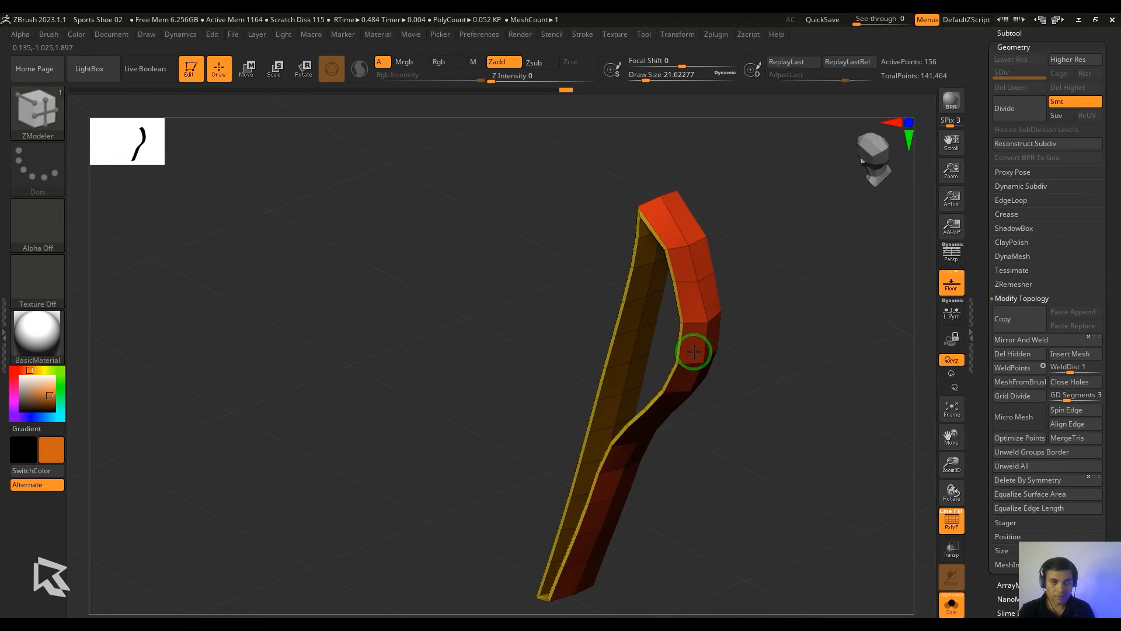
{"action": "left_click_drag", "start_coordinate": [765, 389], "coordinate": [829, 485]}
{"action": "key", "text": "ctrl+w"}
- Show the whole shoe again, select the grey upper and duplicate it
{"action": "left_click", "coordinate": [950, 605]}
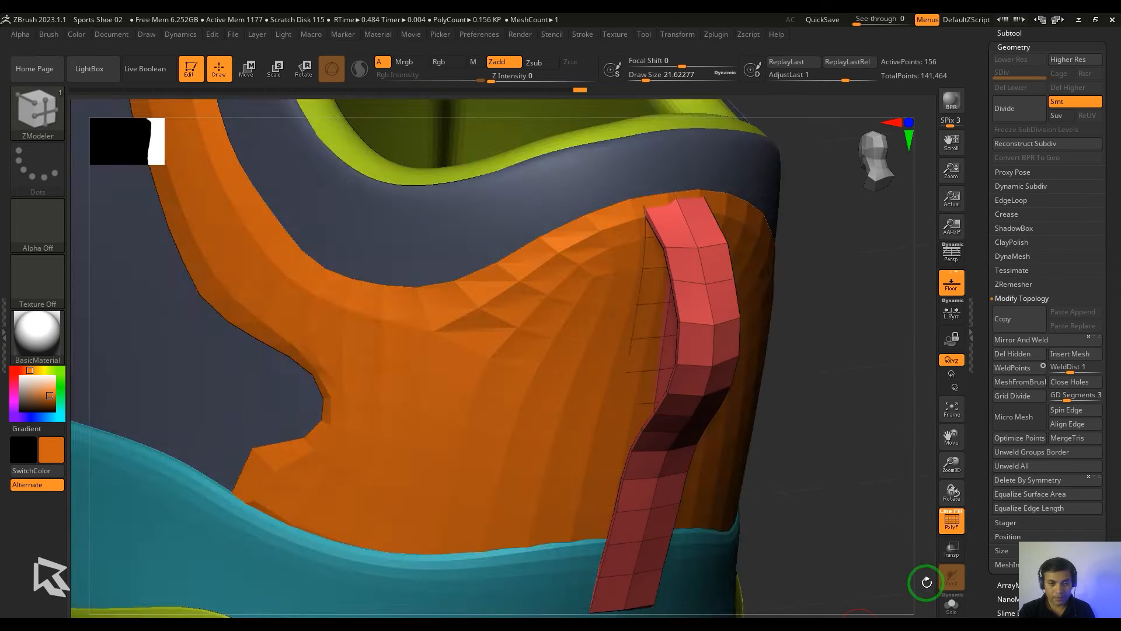
{"action": "left_click_drag", "start_coordinate": [927, 581], "coordinate": [901, 475]}
{"action": "left_click", "coordinate": [928, 535], "text": "alt"}
{"action": "left_click", "coordinate": [723, 503], "text": "alt"}
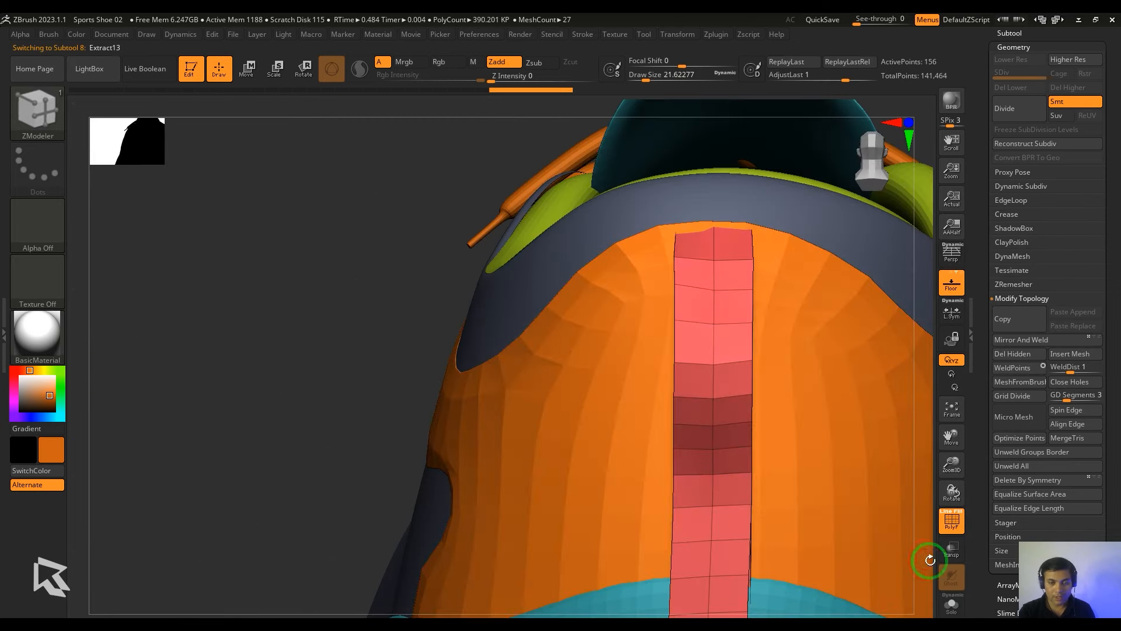
{"action": "mouse_move", "coordinate": [930, 559]}
{"action": "left_mouse_down", "text": "alt"}
{"action": "mouse_move", "coordinate": [875, 491]}
{"action": "mouse_move", "coordinate": [947, 517]}
{"action": "mouse_move", "coordinate": [857, 482]}
{"action": "mouse_move", "coordinate": [778, 395]}
{"action": "mouse_move", "coordinate": [791, 413]}
{"action": "left_mouse_up", "text": "alt"}
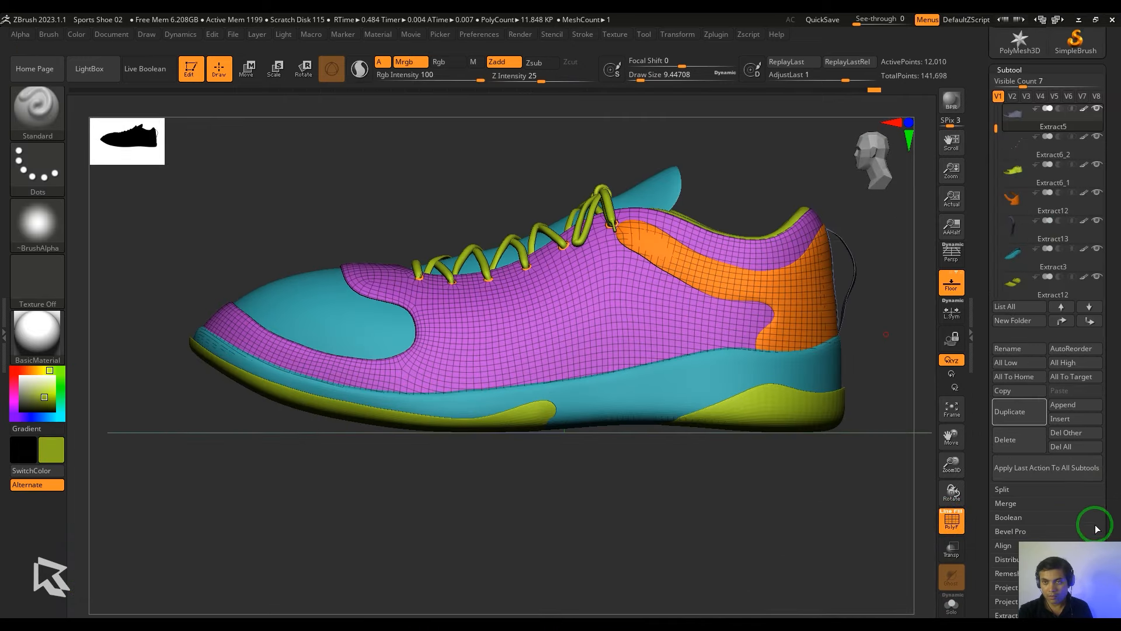
{"action": "left_click", "coordinate": [1024, 412]}
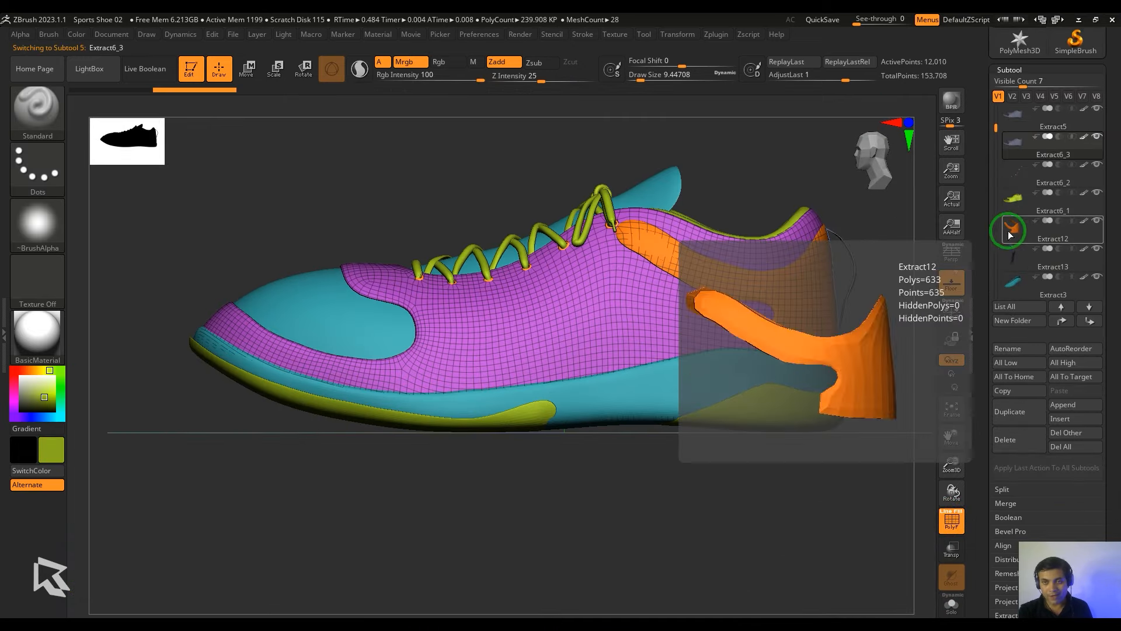
- Isolate the duplicated upper, hide its polyframe and subdivide it twice
{"action": "left_click", "coordinate": [952, 605]}
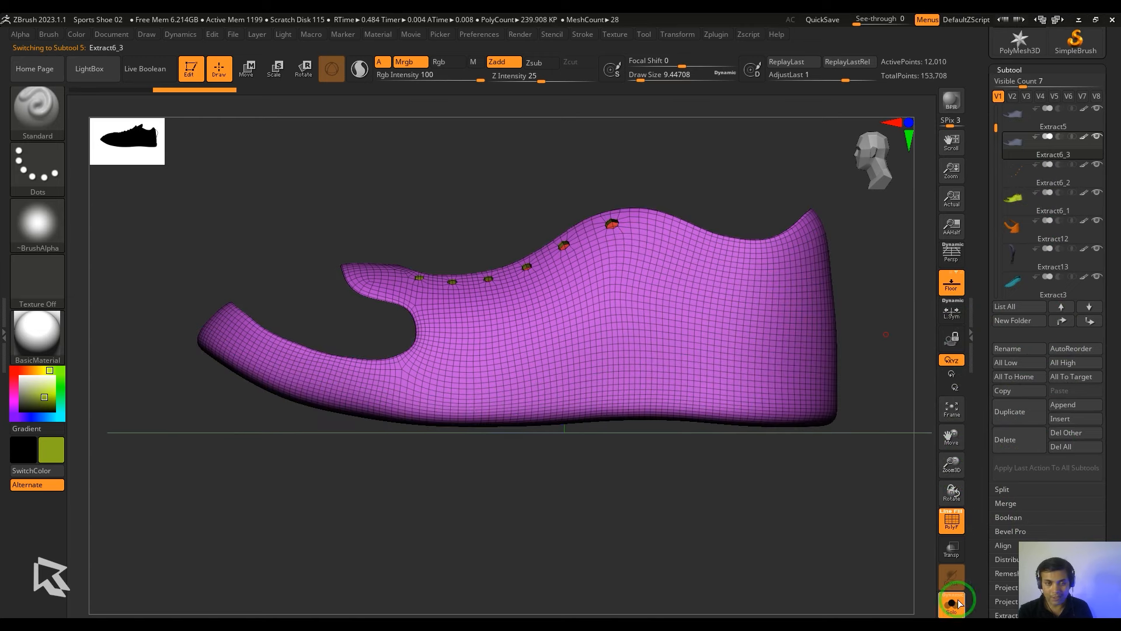
{"action": "key", "text": "shift+f"}
{"action": "left_click", "coordinate": [1014, 70]}
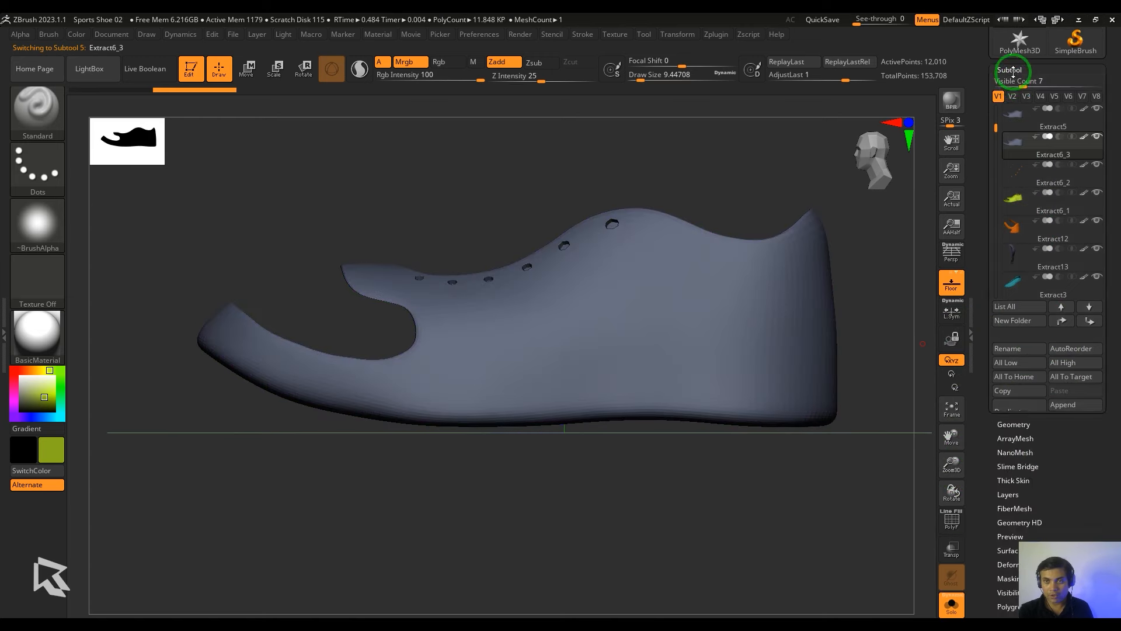
{"action": "left_click", "coordinate": [1018, 84]}
{"action": "left_click", "coordinate": [1012, 149]}
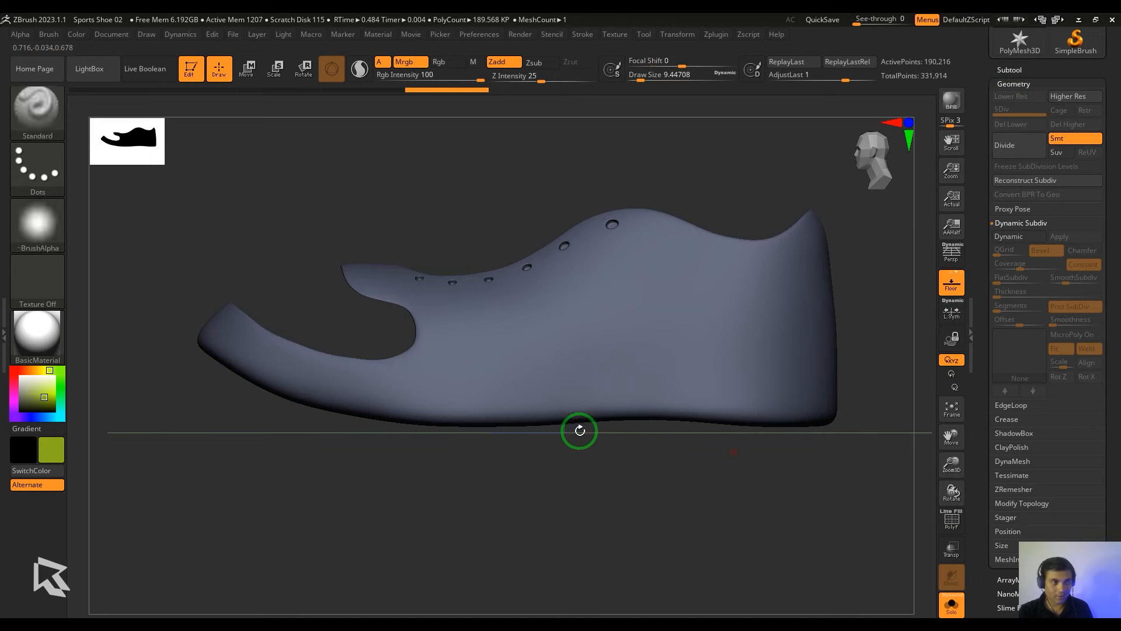
- Mask an arched midfoot area on the upper's side below the eyelets with MaskCurve, closing it with a near-vertical front edge
{"action": "left_click", "coordinate": [951, 606]}
{"action": "mouse_move", "coordinate": [751, 466]}
{"action": "left_mouse_down", "text": "ctrl"}
{"action": "mouse_move", "coordinate": [624, 295]}
{"action": "mouse_move", "coordinate": [457, 292]}
{"action": "left_mouse_up", "text": "ctrl"}
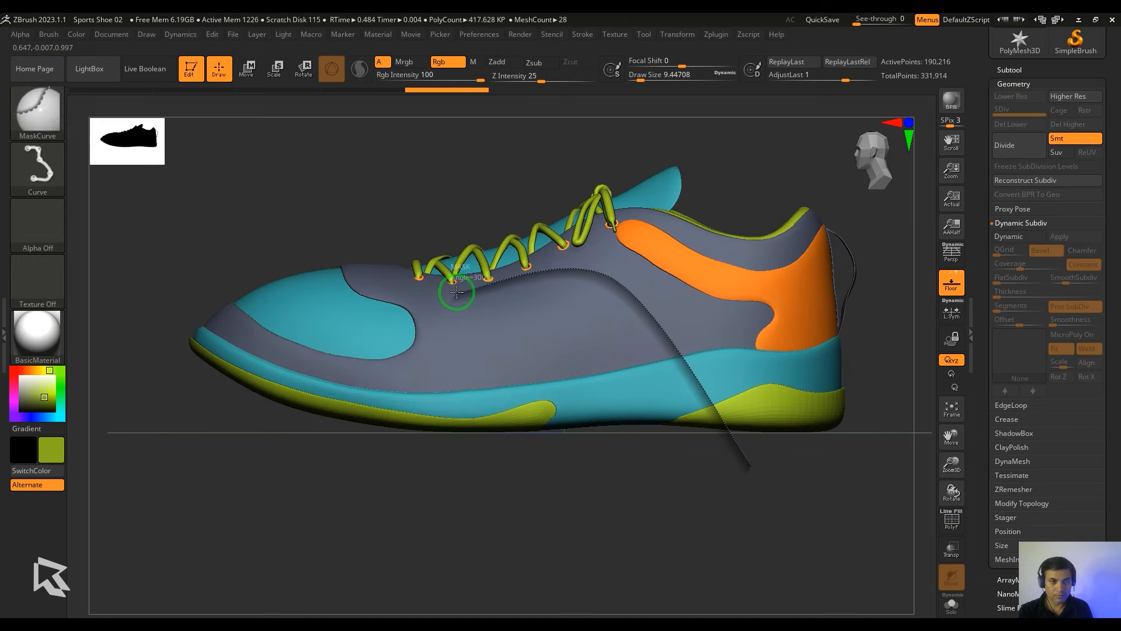
{"action": "left_click_drag", "start_coordinate": [499, 367], "coordinate": [499, 373], "text": "ctrl"}
{"action": "left_click", "coordinate": [951, 606]}
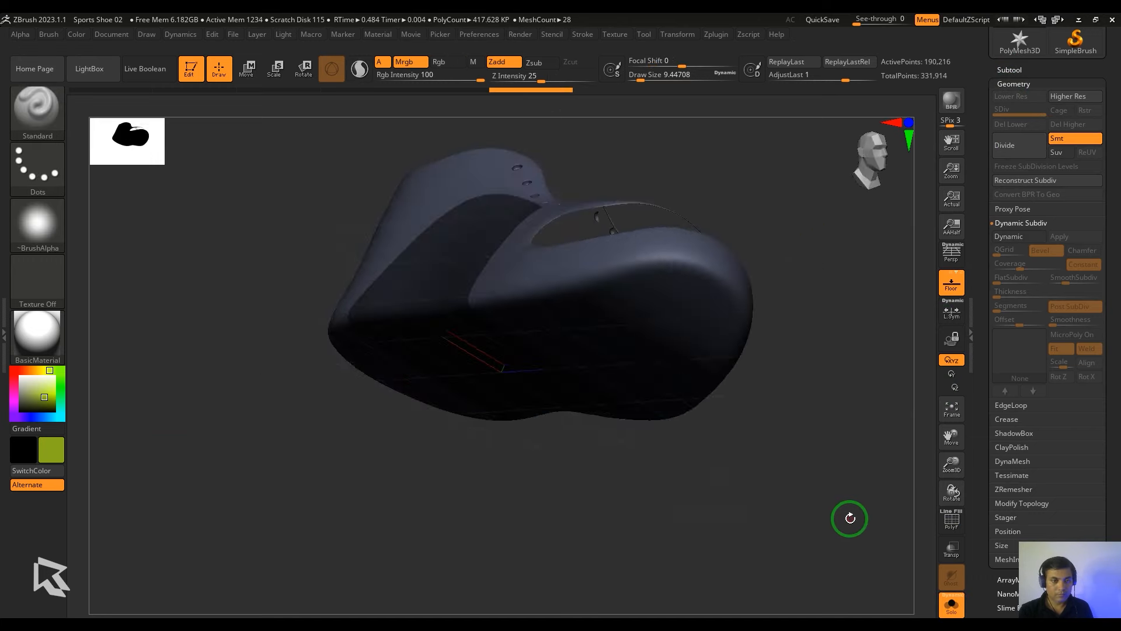
- Trim the masked side area by unmasking the band along the upper's lower edge with MaskCurve
{"action": "mouse_move", "coordinate": [383, 399]}
{"action": "left_mouse_down", "text": "ctrl"}
{"action": "mouse_move", "coordinate": [810, 401]}
{"action": "mouse_move", "coordinate": [393, 401]}
{"action": "mouse_move", "coordinate": [736, 440]}
{"action": "left_mouse_up", "text": "ctrl"}
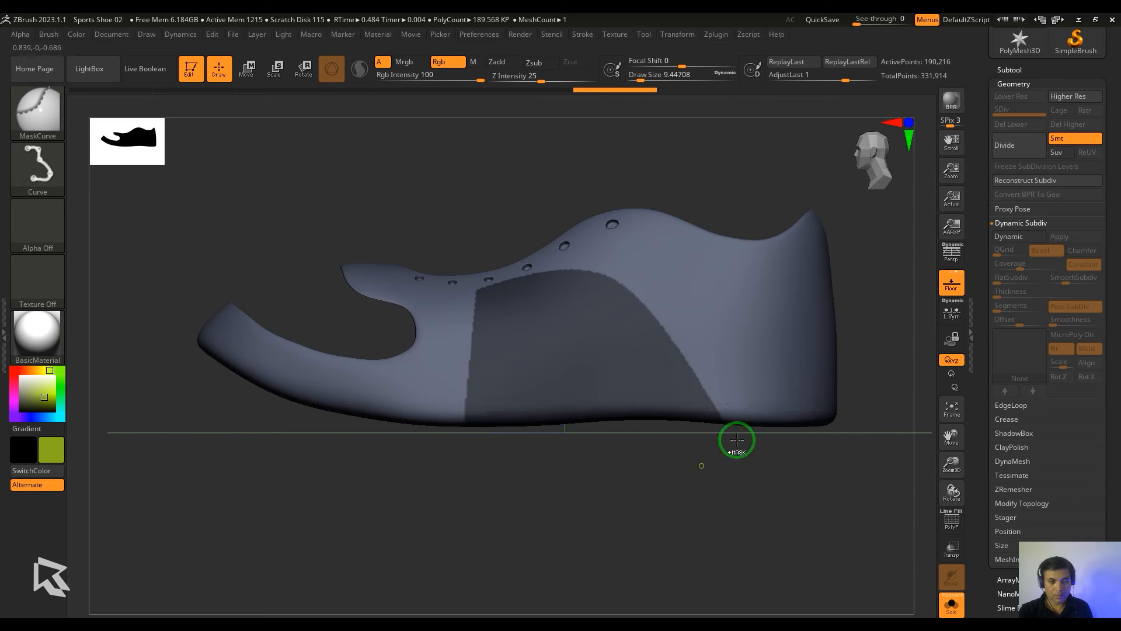
{"action": "key", "text": "ctrl+z"}
{"action": "left_click_drag", "start_coordinate": [788, 407], "coordinate": [408, 404], "text": "ctrl+alt"}
{"action": "left_click_drag", "start_coordinate": [421, 497], "coordinate": [731, 516]}
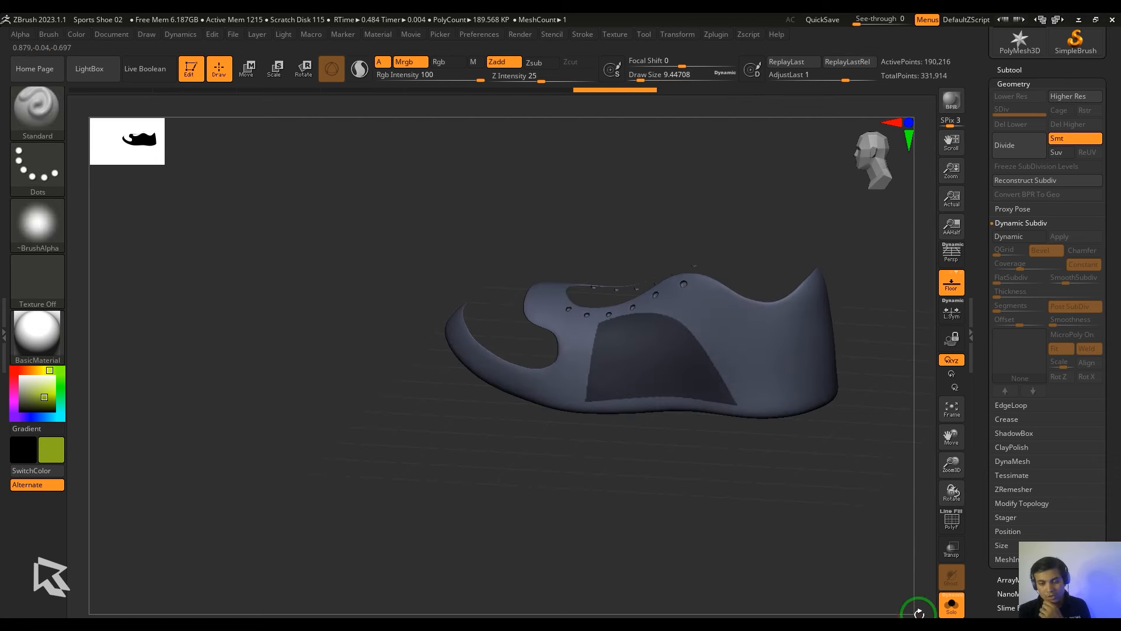
- Show the whole shoe and preview an extraction of the masked side area with smoothness 5 and thickness 0.005
{"action": "left_click", "coordinate": [951, 605]}
{"action": "left_click", "coordinate": [1014, 85]}
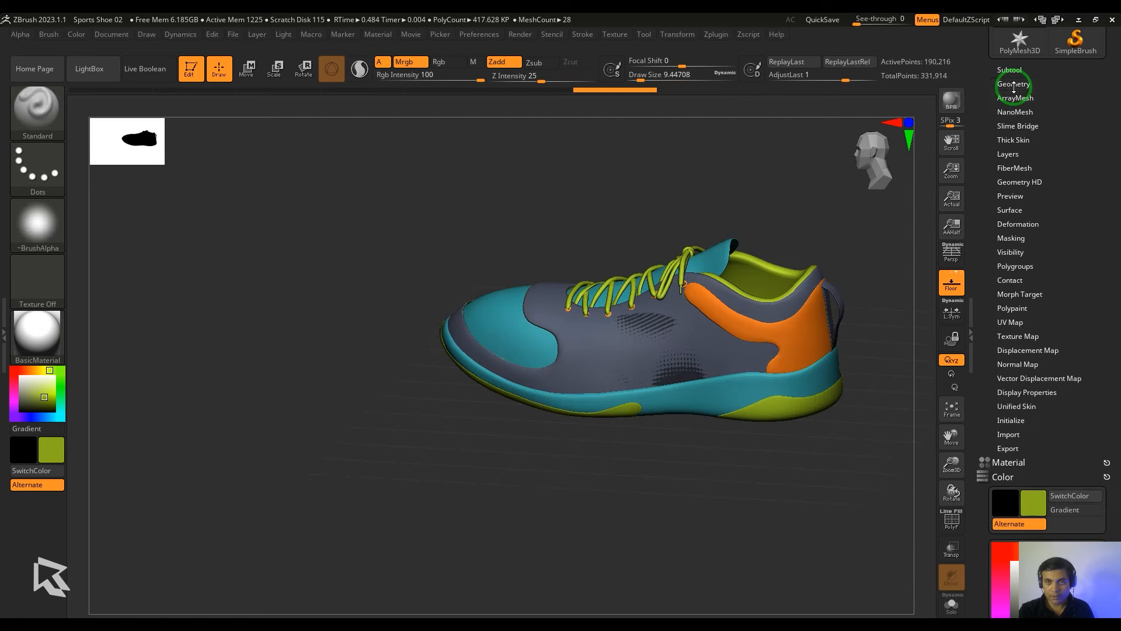
{"action": "left_click", "coordinate": [1022, 70]}
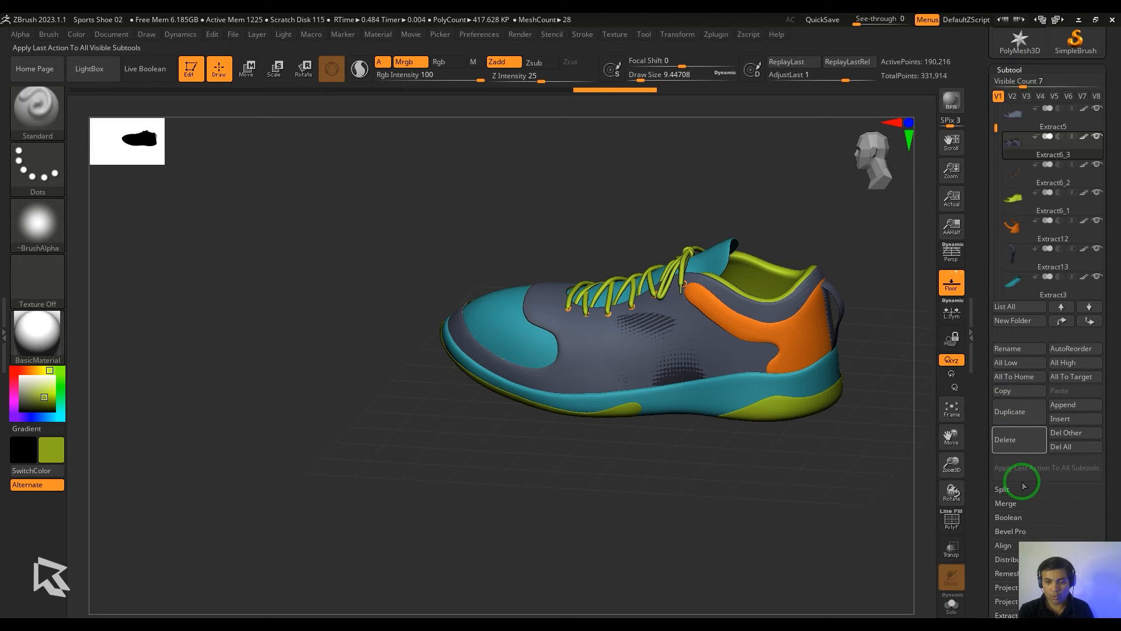
{"action": "scroll", "coordinate": [1039, 467], "scroll_direction": "down", "scroll_amount": 5}
{"action": "left_click", "coordinate": [1007, 393]}
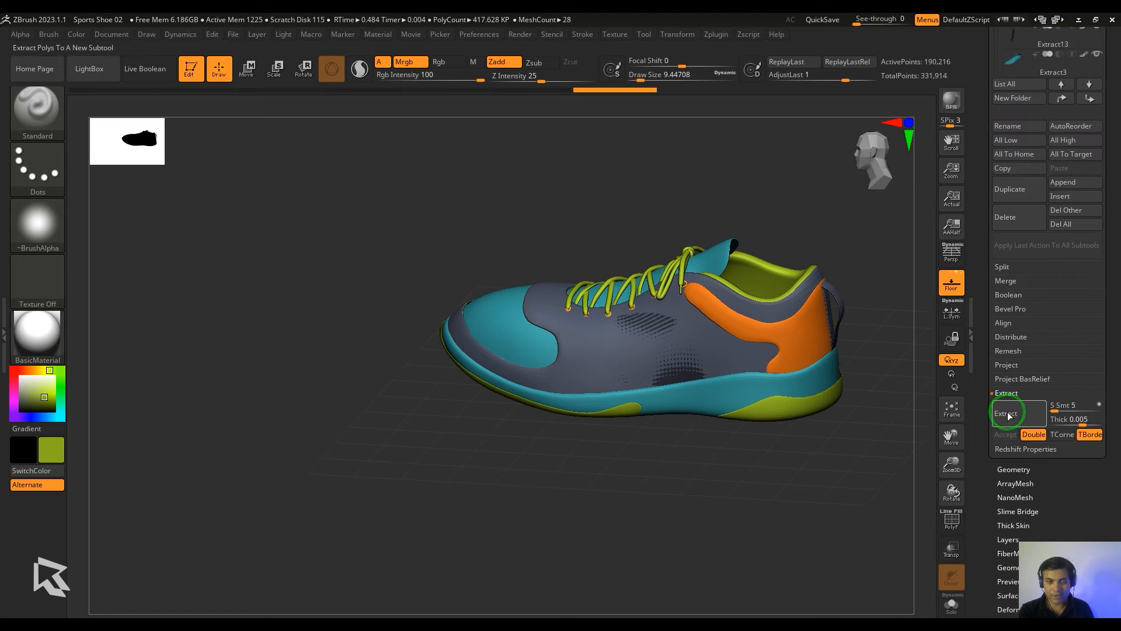
{"action": "left_click", "coordinate": [1007, 414]}
{"action": "left_click_drag", "start_coordinate": [773, 511], "coordinate": [817, 575]}
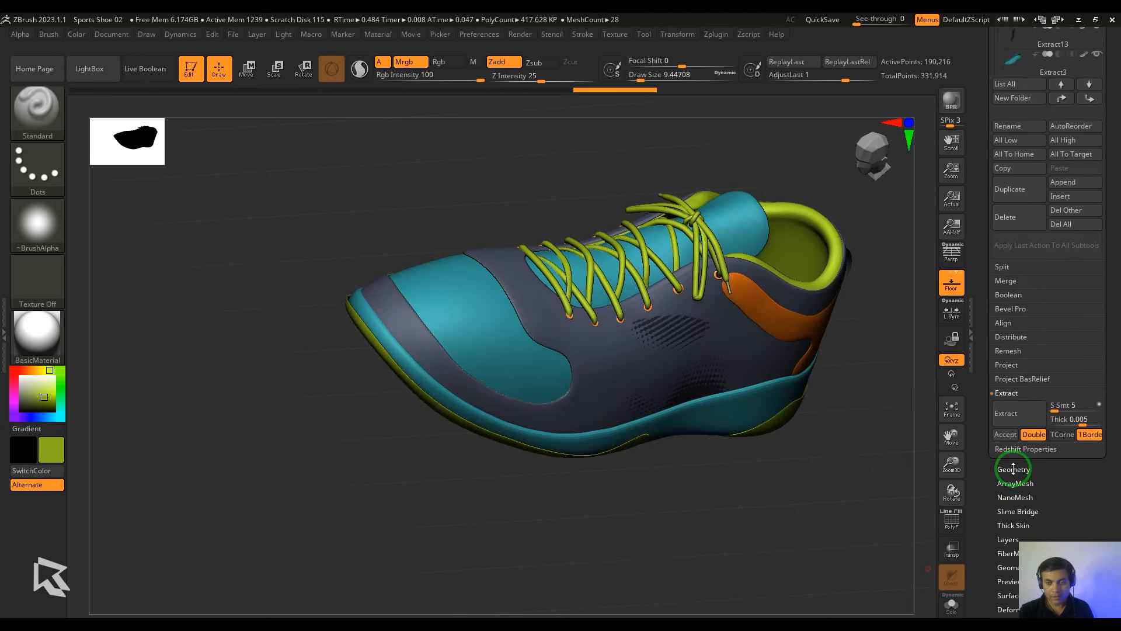
- Extract the masked side area at thickness 0.02 with Double and TBorder on, and accept it as a new side panel
{"action": "left_click", "coordinate": [1015, 414]}
{"action": "left_click_drag", "start_coordinate": [808, 518], "coordinate": [760, 555]}
{"action": "left_click", "coordinate": [1012, 414]}
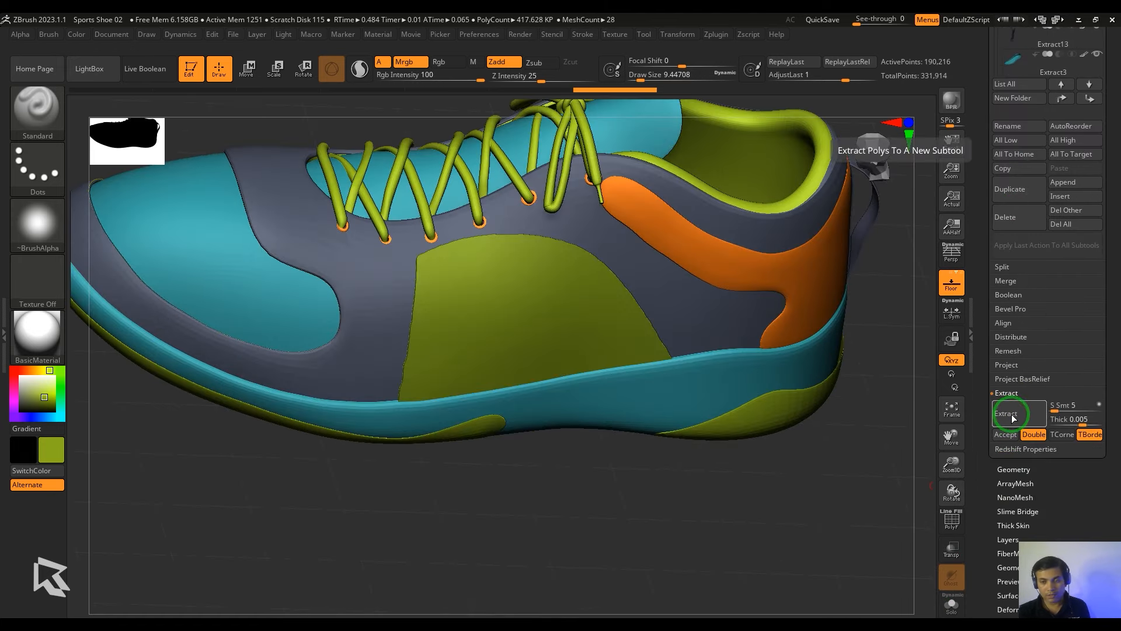
{"action": "left_click_drag", "start_coordinate": [677, 519], "coordinate": [761, 628]}
{"action": "left_click", "coordinate": [1022, 420]}
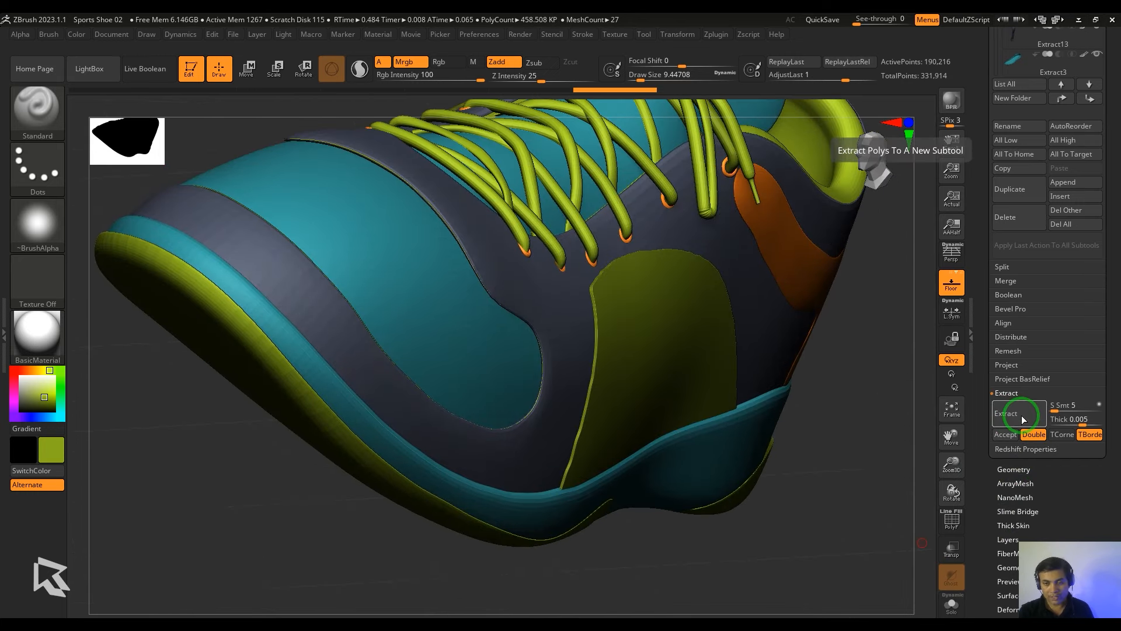
{"action": "left_click", "coordinate": [1012, 435]}
{"action": "left_click_drag", "start_coordinate": [771, 526], "coordinate": [824, 556], "text": "alt"}
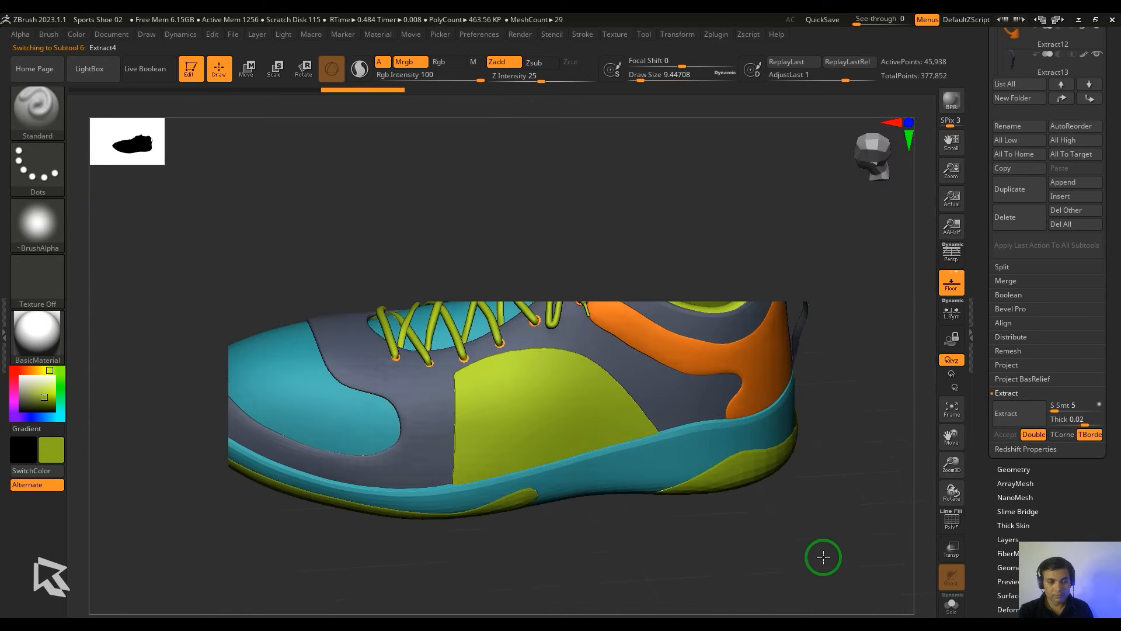
{"action": "left_click", "coordinate": [824, 552], "text": "ctrl"}
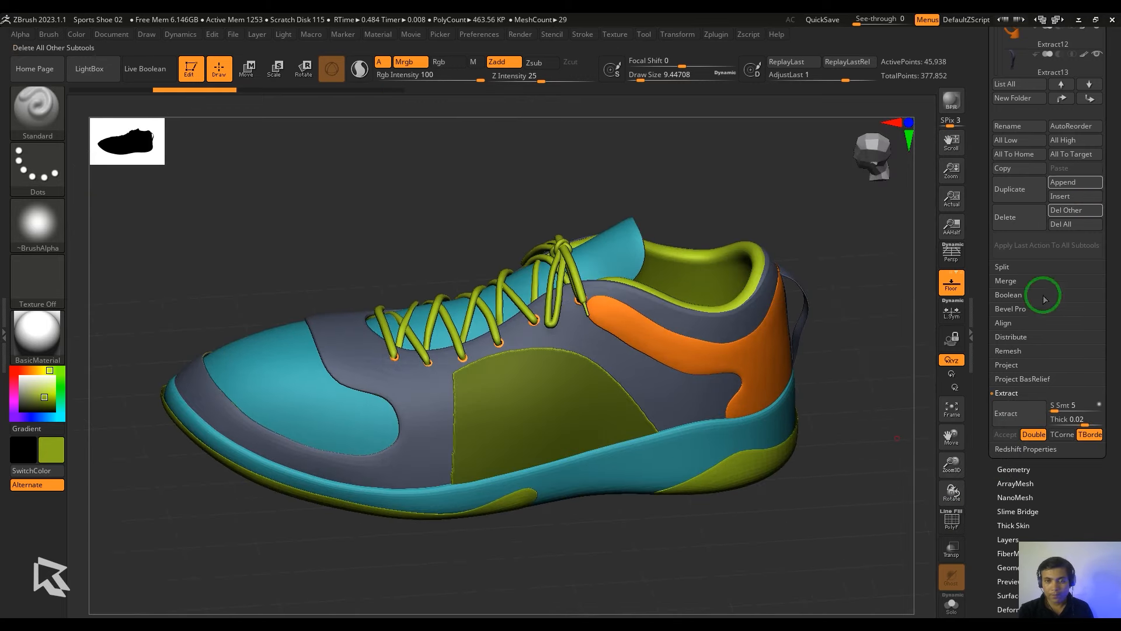
- Delete the newly extracted side panel, and isolate the masked copy of the upper in side view
{"action": "scroll", "coordinate": [1111, 168], "scroll_direction": "up", "scroll_amount": 6}
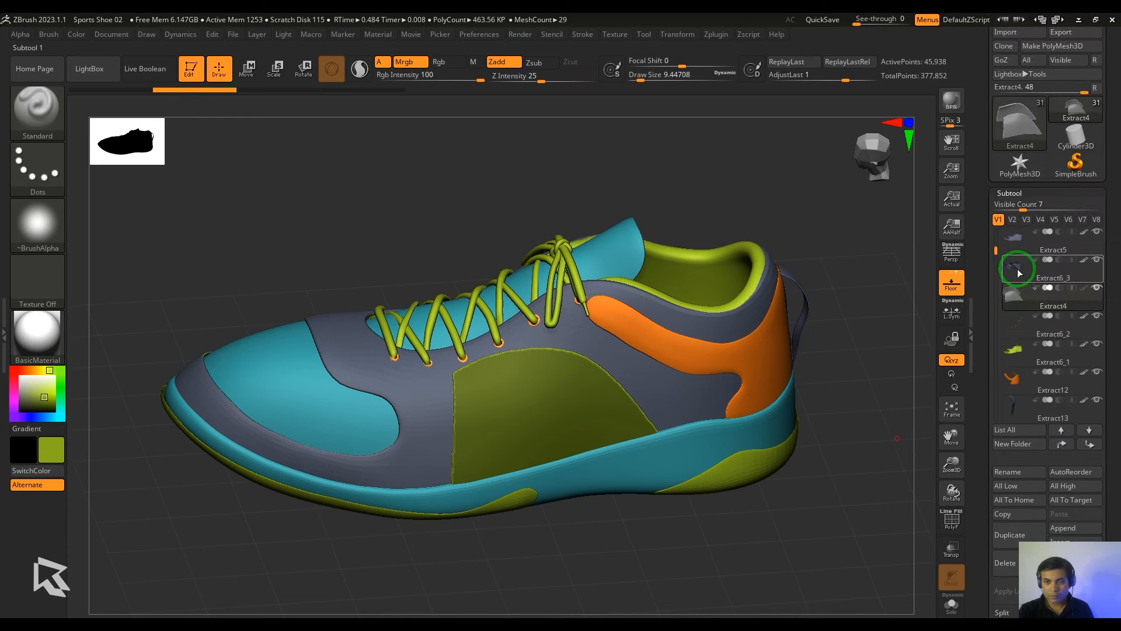
{"action": "left_click", "coordinate": [1019, 272]}
{"action": "left_click", "coordinate": [950, 608]}
{"action": "left_click_drag", "start_coordinate": [780, 545], "coordinate": [988, 396], "text": "shift"}
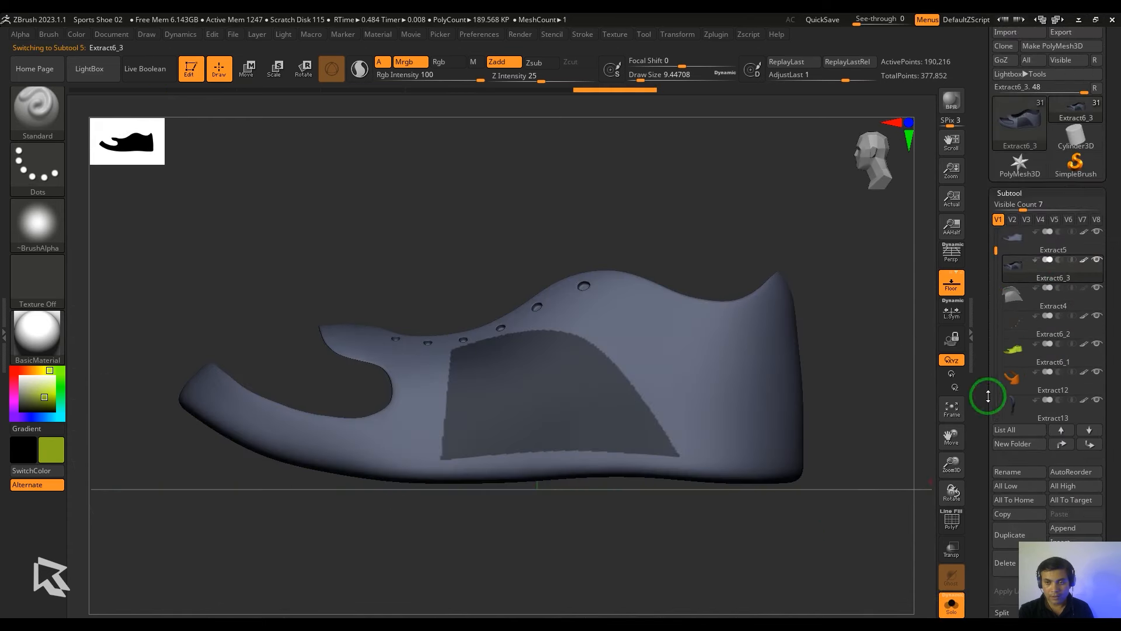
{"action": "left_click", "coordinate": [1012, 301]}
{"action": "left_click_drag", "start_coordinate": [779, 468], "coordinate": [861, 603]}
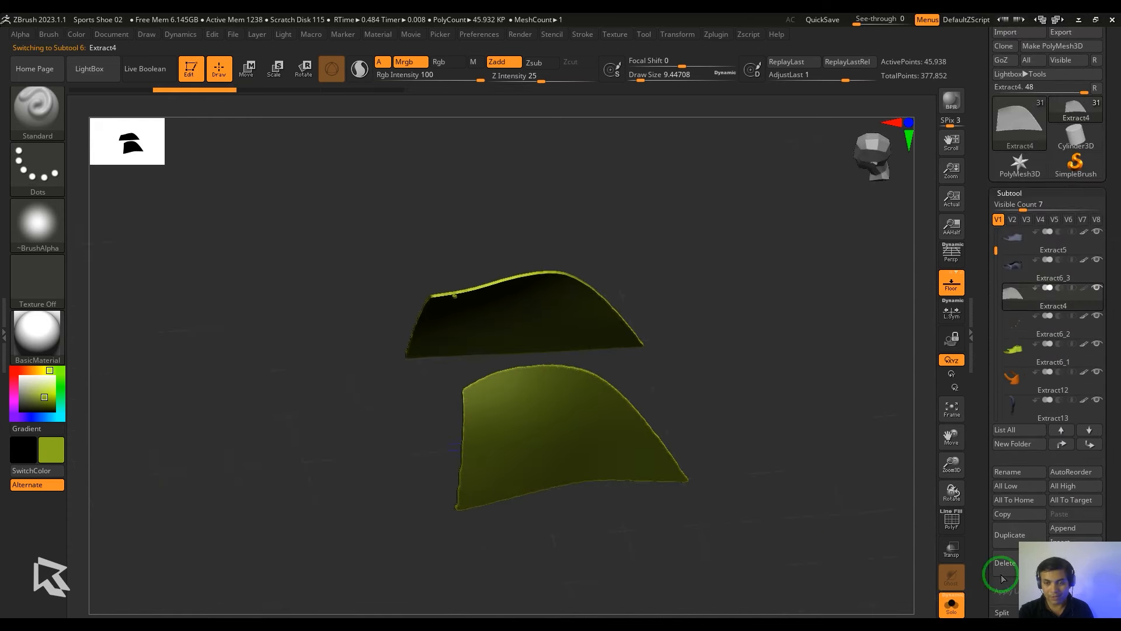
{"action": "left_click", "coordinate": [951, 607]}
{"action": "left_click", "coordinate": [951, 607]}
{"action": "left_click", "coordinate": [1005, 562]}
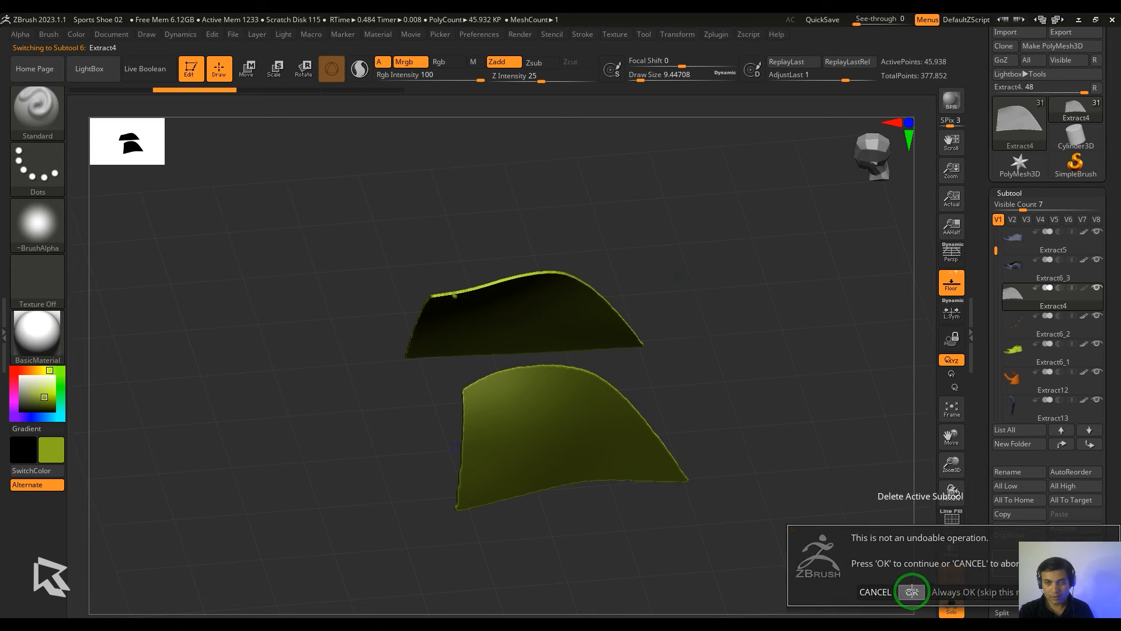
{"action": "left_click", "coordinate": [912, 591]}
{"action": "left_click", "coordinate": [1014, 276]}
{"action": "left_click_drag", "start_coordinate": [876, 484], "coordinate": [891, 554], "text": "shift"}
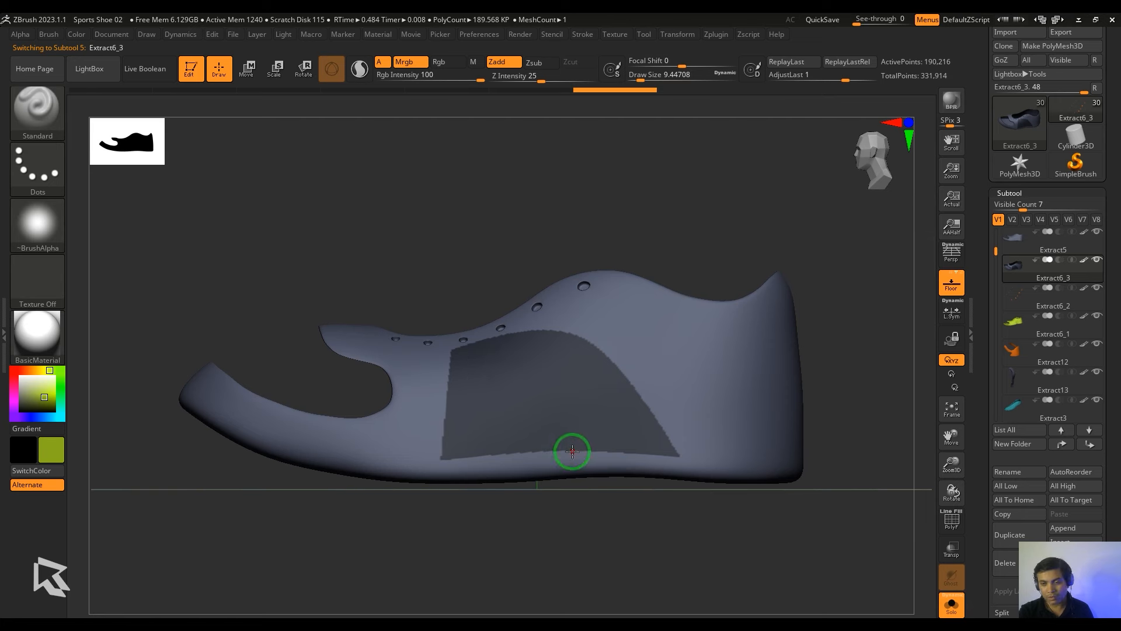
{"action": "left_click_drag", "start_coordinate": [684, 530], "coordinate": [496, 359], "text": "ctrl"}
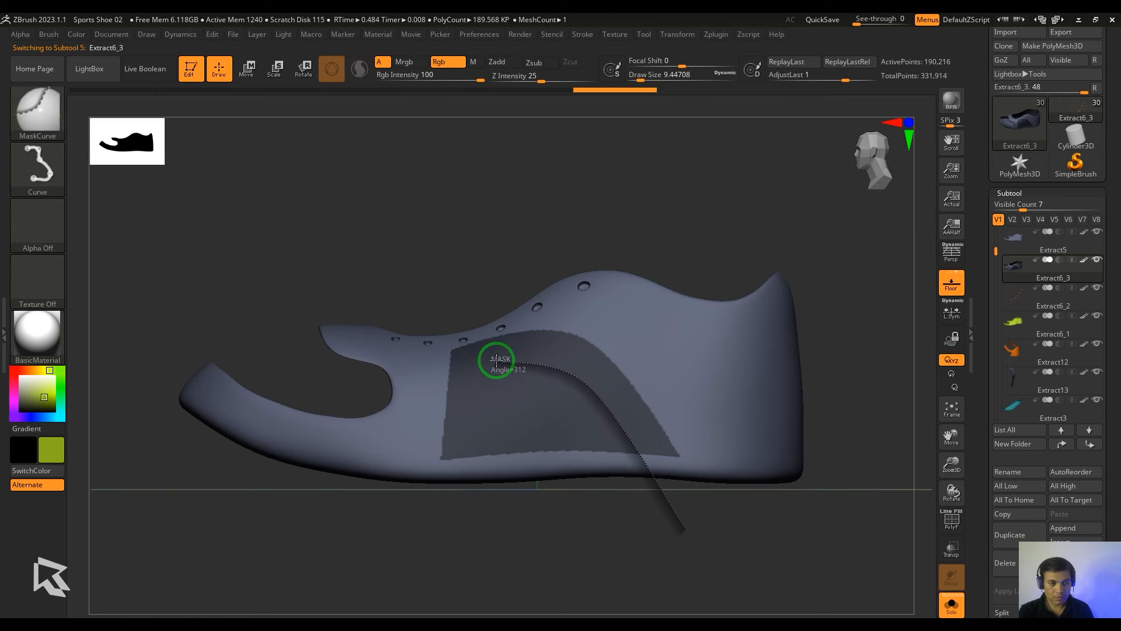
{"action": "left_click_drag", "start_coordinate": [473, 509], "coordinate": [472, 511], "text": "ctrl"}
{"action": "key", "text": "ctrl+z"}
{"action": "mouse_move", "coordinate": [677, 522]}
{"action": "left_mouse_down", "text": "ctrl"}
{"action": "mouse_move", "coordinate": [583, 386]}
{"action": "mouse_move", "coordinate": [477, 507]}
{"action": "left_mouse_up", "text": "ctrl"}
{"action": "key", "text": "ctrl+z"}
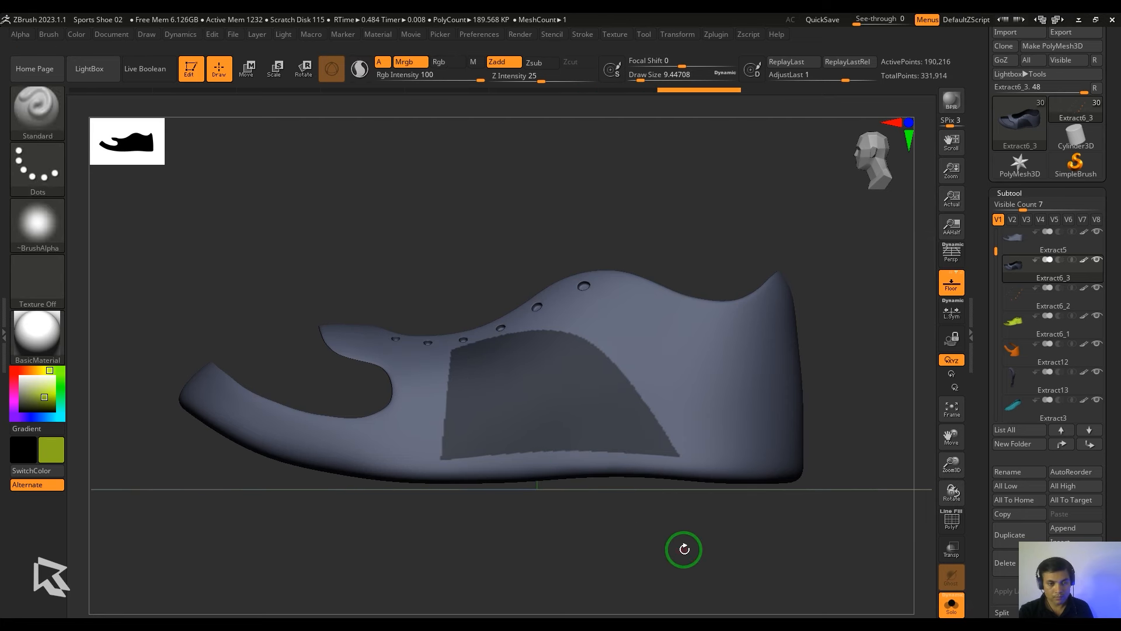
- Unmask an inner arch in the masked side area with MaskCurve, and extract the remaining arched band as a new panel
{"action": "left_click_drag", "start_coordinate": [683, 548], "coordinate": [688, 543], "text": "shift"}
{"action": "right_click_drag", "start_coordinate": [689, 543], "coordinate": [649, 554], "text": "ctrl"}
{"action": "mouse_move", "coordinate": [647, 554]}
{"action": "left_mouse_down", "text": "ctrl"}
{"action": "mouse_move", "coordinate": [533, 362]}
{"action": "mouse_move", "coordinate": [423, 362]}
{"action": "mouse_move", "coordinate": [416, 538]}
{"action": "left_mouse_up", "text": "ctrl"}
{"action": "key", "text": "ctrl+z"}
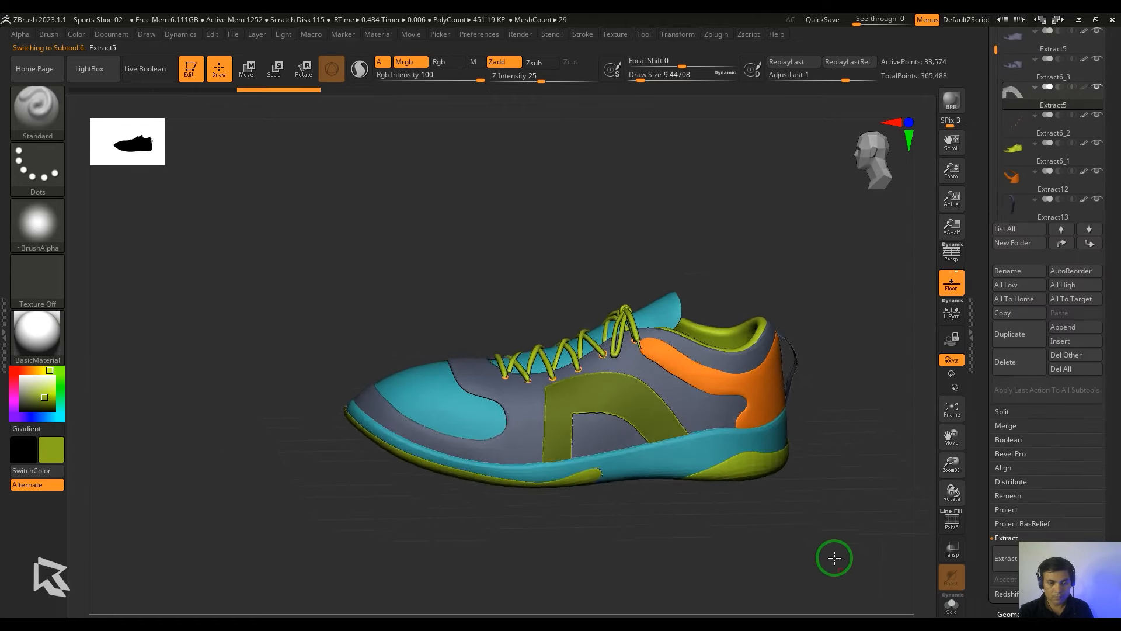
- Isolate the extracted arched bands and separate them into individual subtools with Split To Parts
{"action": "left_click_drag", "start_coordinate": [833, 555], "coordinate": [751, 586]}
{"action": "left_click", "coordinate": [952, 605]}
{"action": "left_click_drag", "start_coordinate": [757, 541], "coordinate": [771, 604], "text": "alt"}
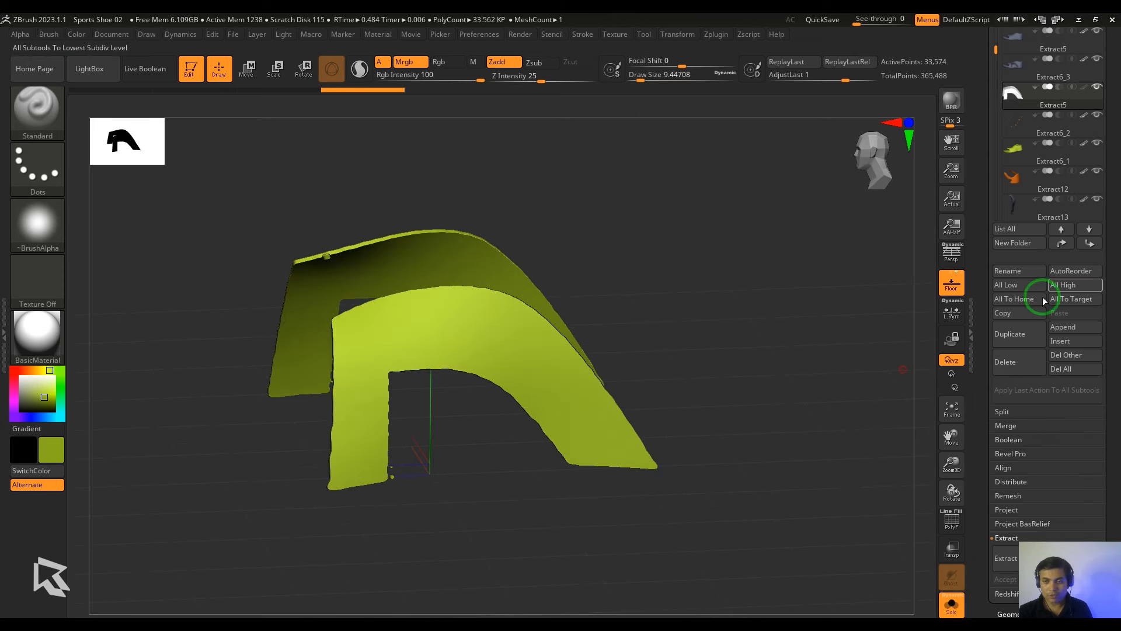
{"action": "left_click", "coordinate": [1002, 411]}
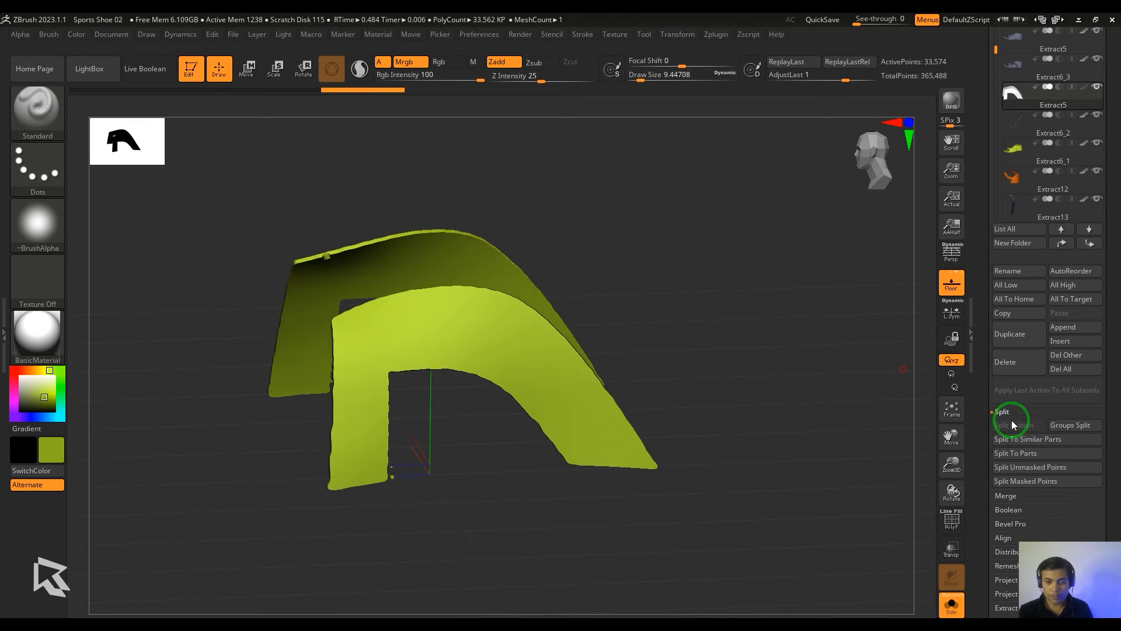
{"action": "left_click", "coordinate": [1018, 454]}
{"action": "left_click", "coordinate": [909, 473]}
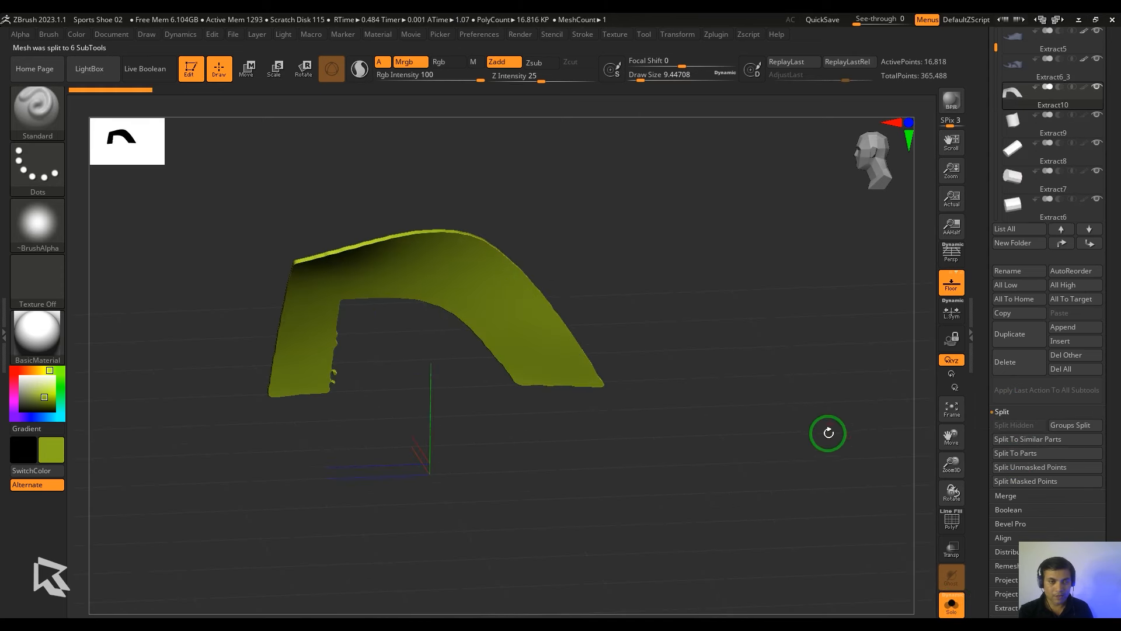
- Show the whole shoe again and select the arched band on its near side
{"action": "left_click", "coordinate": [947, 607]}
{"action": "left_click_drag", "start_coordinate": [708, 513], "coordinate": [737, 507]}
{"action": "left_click", "coordinate": [568, 367], "text": "alt"}
{"action": "left_click_drag", "start_coordinate": [764, 550], "coordinate": [753, 519], "text": "alt"}
{"action": "left_click_drag", "start_coordinate": [753, 520], "coordinate": [738, 520]}
{"action": "left_click_drag", "start_coordinate": [995, 57], "coordinate": [979, 40]}
{"action": "left_click_drag", "start_coordinate": [759, 453], "coordinate": [676, 478]}
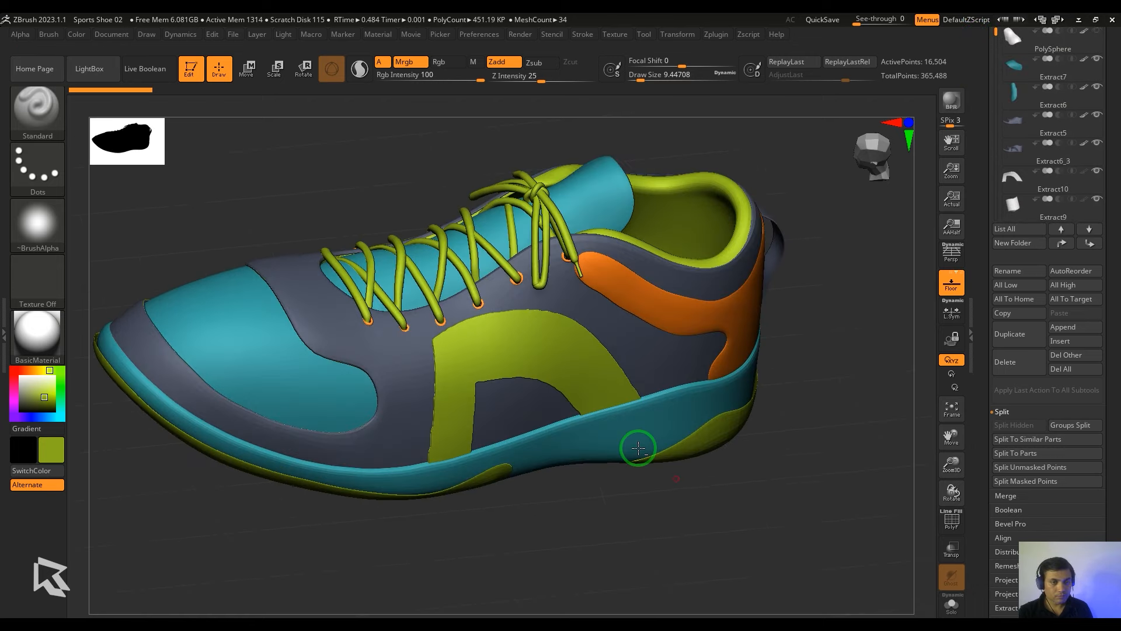
- Reorder the subtools so the two large arched bands follow each other, and select the upper one of the pair
{"action": "key", "text": "w"}
{"action": "mouse_move", "coordinate": [771, 421]}
{"action": "left_mouse_down"}
{"action": "mouse_move", "coordinate": [788, 546]}
{"action": "mouse_move", "coordinate": [1060, 304]}
{"action": "left_mouse_up"}
{"action": "left_click_drag", "start_coordinate": [992, 73], "coordinate": [996, 49]}
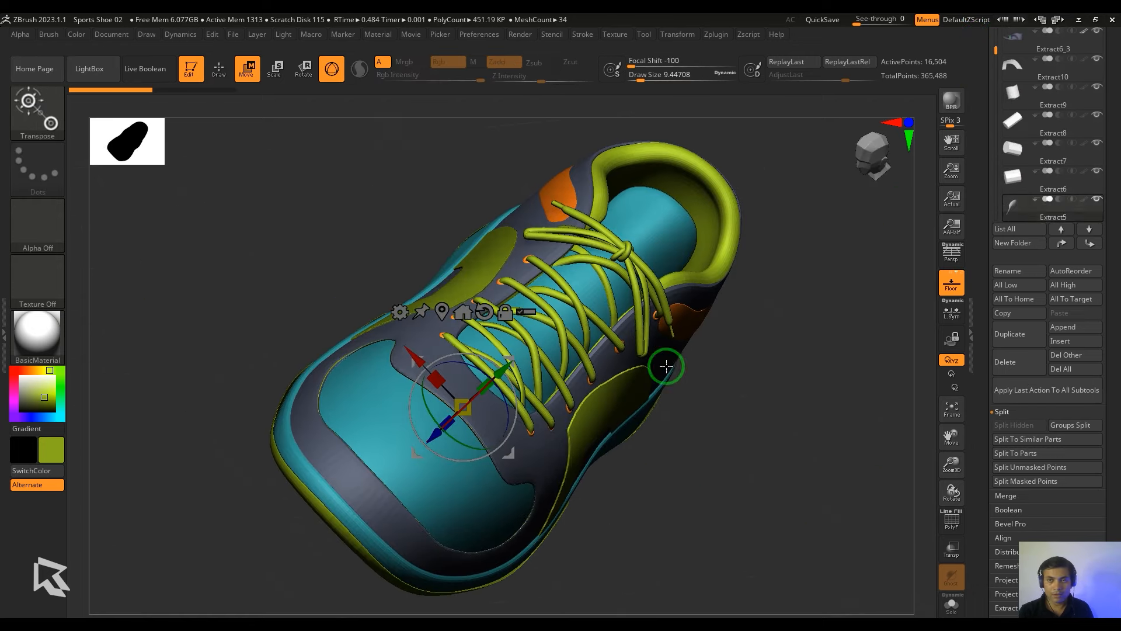
{"action": "left_click", "coordinate": [479, 265], "text": "alt"}
{"action": "left_click", "coordinate": [611, 387], "text": "alt"}
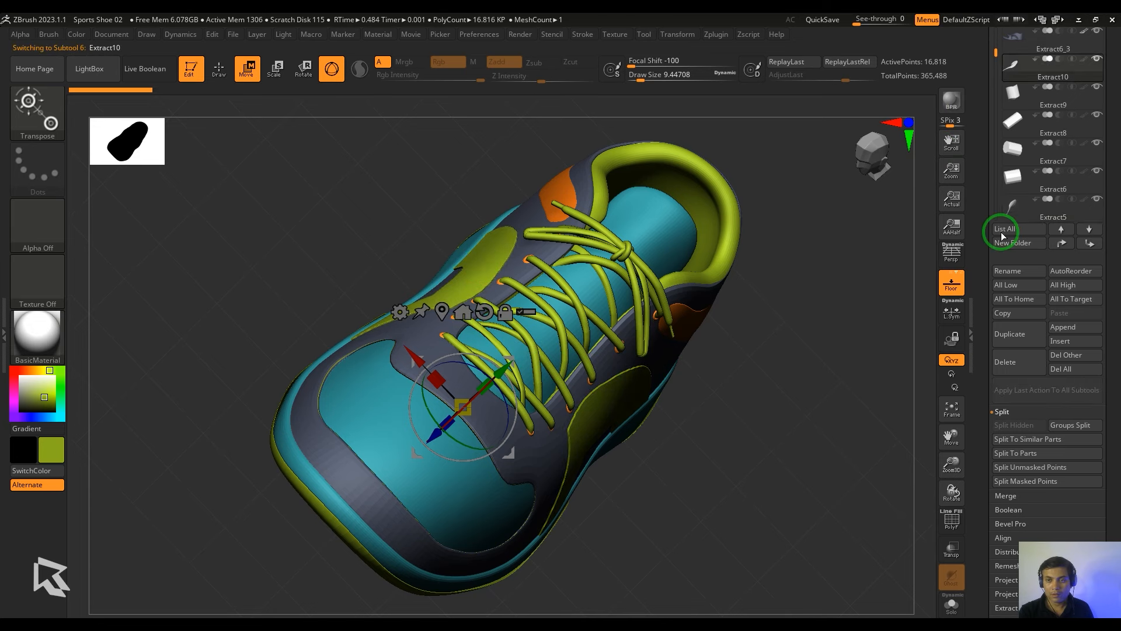
{"action": "mouse_move", "coordinate": [1021, 204]}
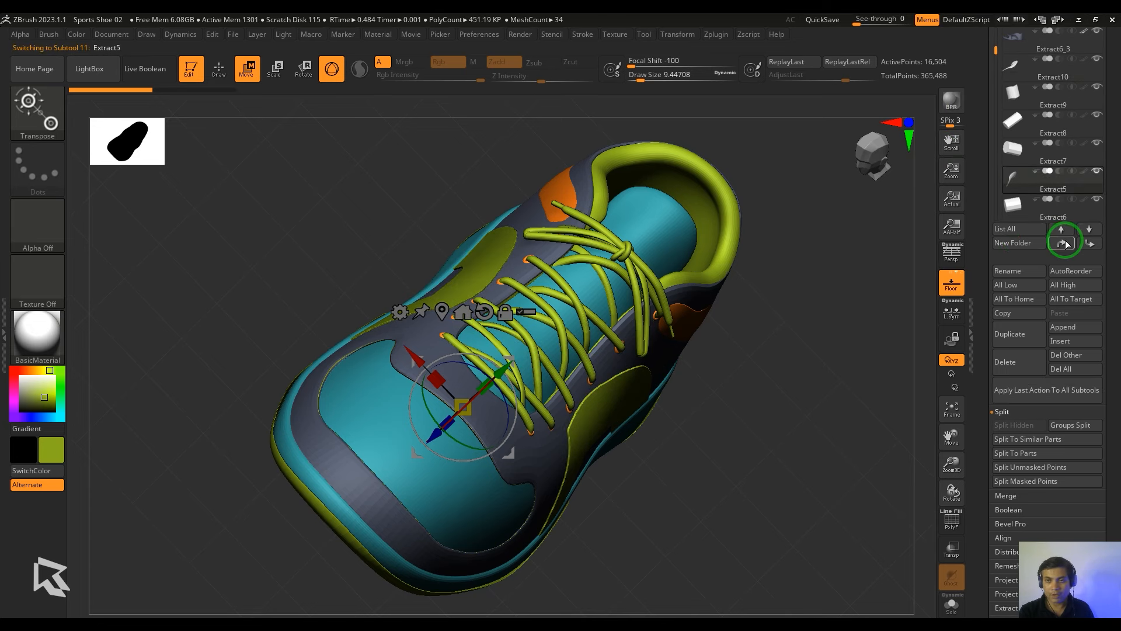
{"action": "left_click", "coordinate": [1066, 244]}
{"action": "left_click", "coordinate": [1012, 66]}
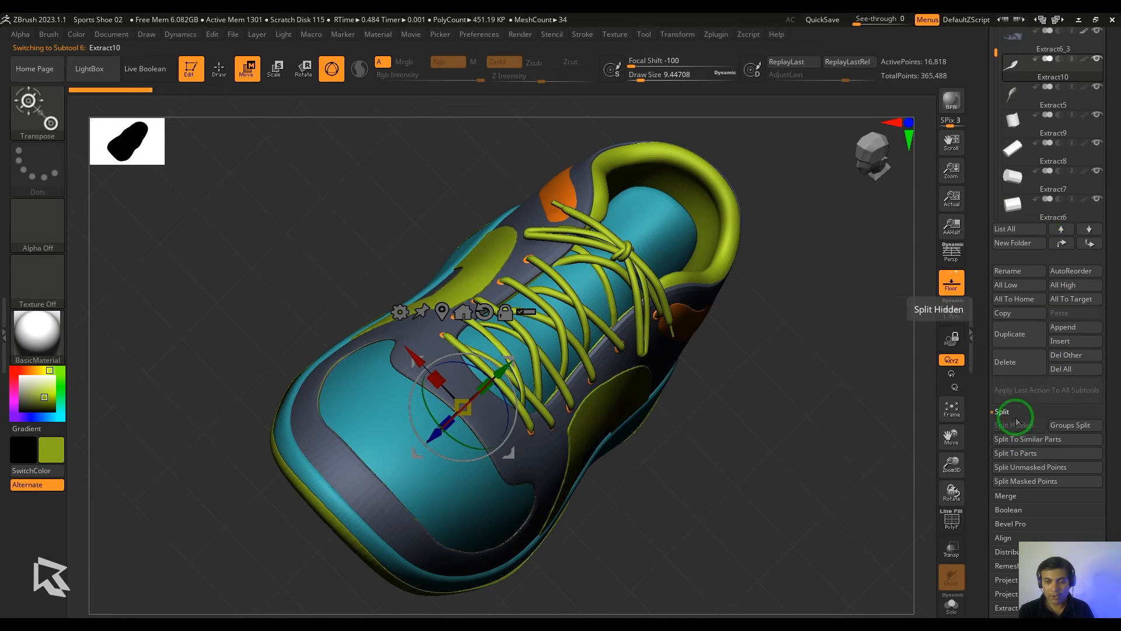
- Merge the two arched side bands into one subtool with MergeDown
{"action": "left_click", "coordinate": [1015, 414]}
{"action": "left_click", "coordinate": [1011, 423]}
{"action": "left_click", "coordinate": [1019, 439]}
{"action": "left_click", "coordinate": [911, 465]}
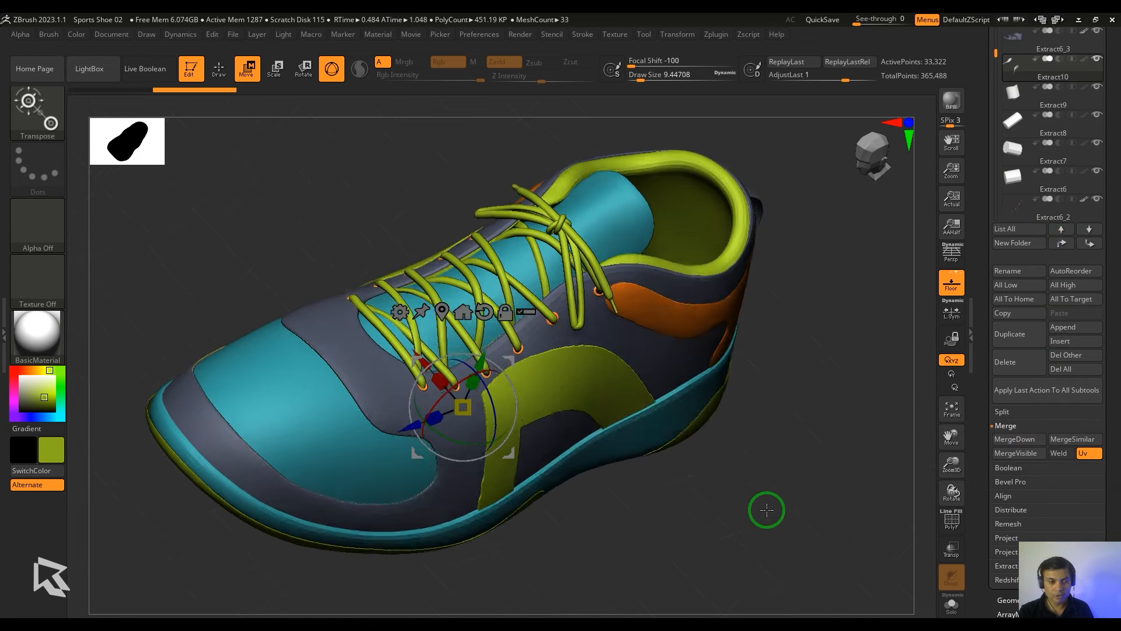
- Display the wireframe of the merged side bands and enable KeepGroups in the ZRemesher settings
{"action": "left_click_drag", "start_coordinate": [767, 510], "coordinate": [763, 505]}
{"action": "key", "text": "shift+f"}
{"action": "right_click_drag", "start_coordinate": [763, 506], "coordinate": [806, 556], "text": "ctrl"}
{"action": "left_click_drag", "start_coordinate": [1115, 280], "coordinate": [1110, 186]}
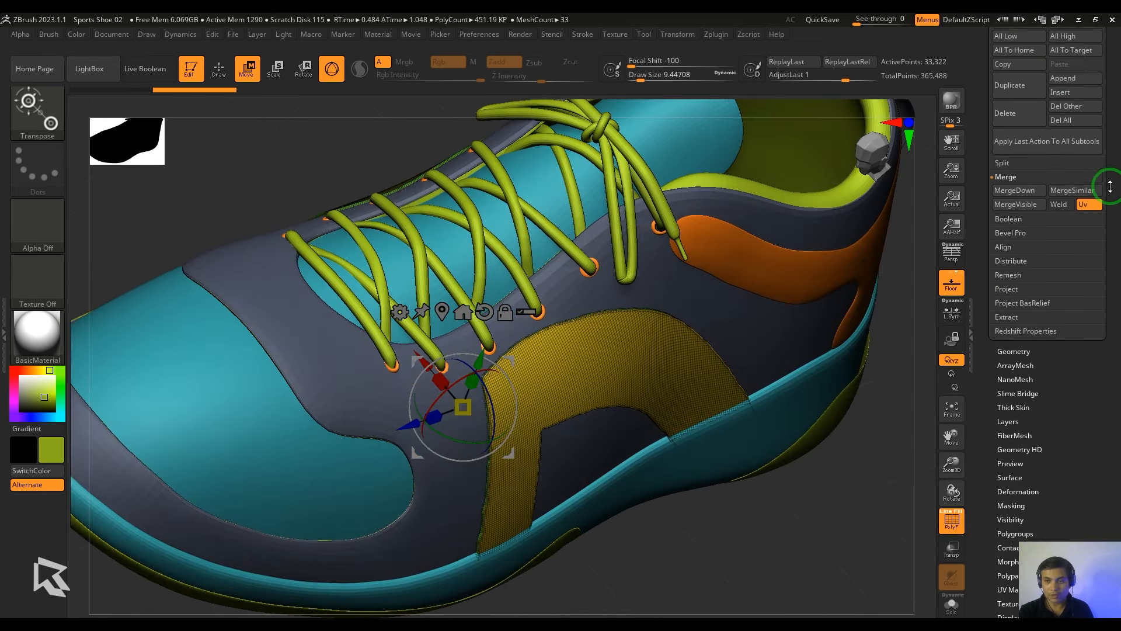
{"action": "scroll", "coordinate": [1071, 343], "scroll_direction": "down", "scroll_amount": 3}
{"action": "left_click", "coordinate": [1019, 291]}
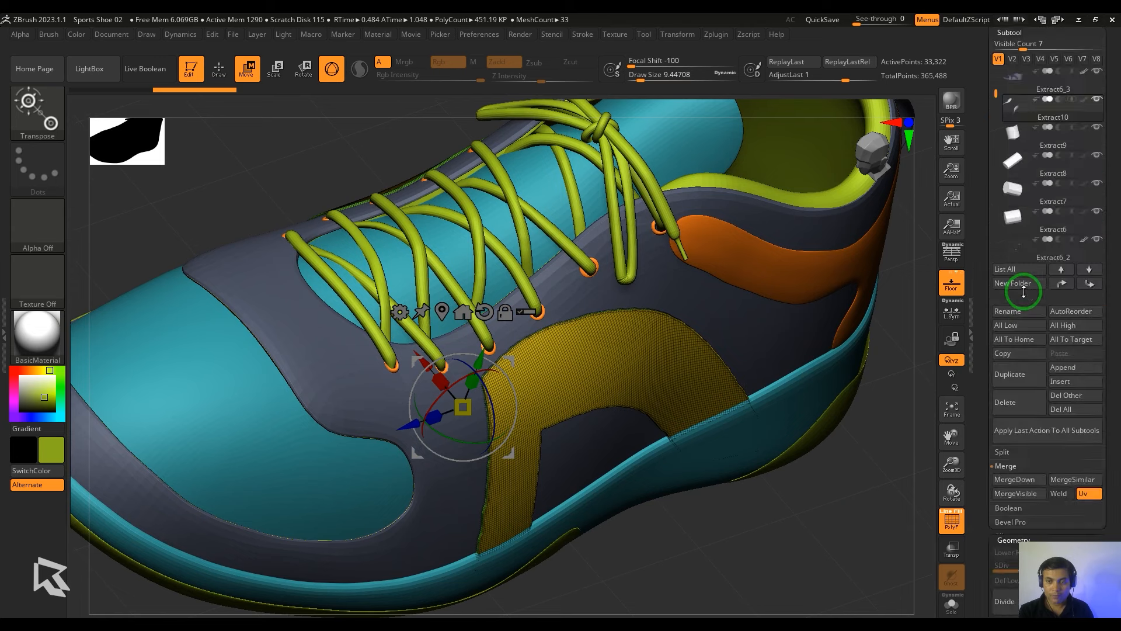
{"action": "left_click", "coordinate": [1013, 285]}
{"action": "left_click", "coordinate": [1061, 340]}
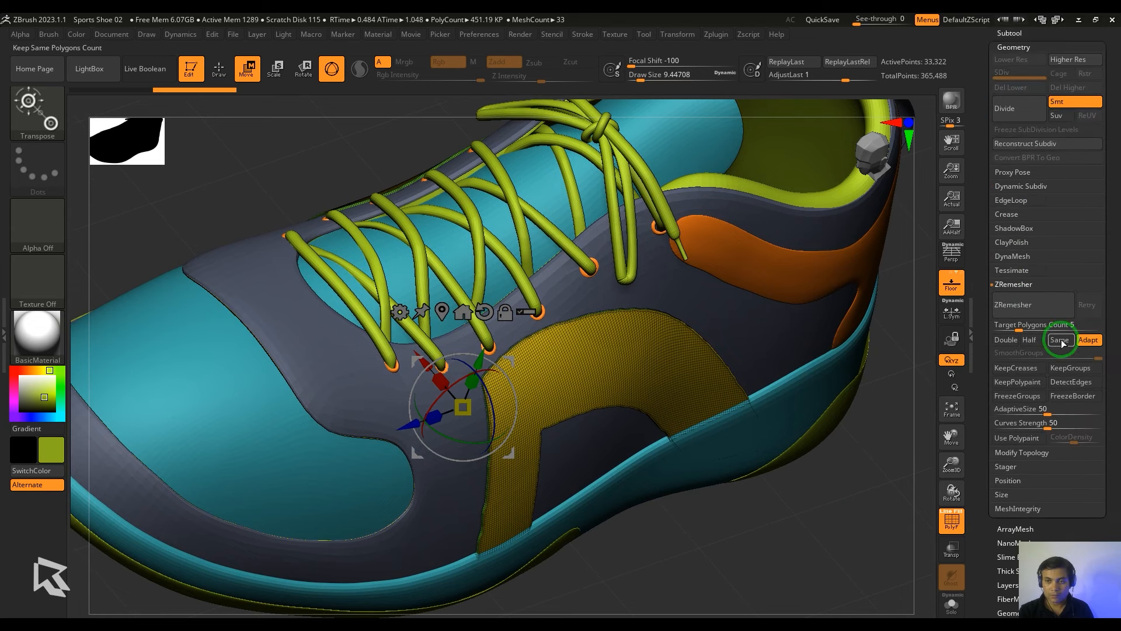
{"action": "left_click", "coordinate": [1021, 313]}
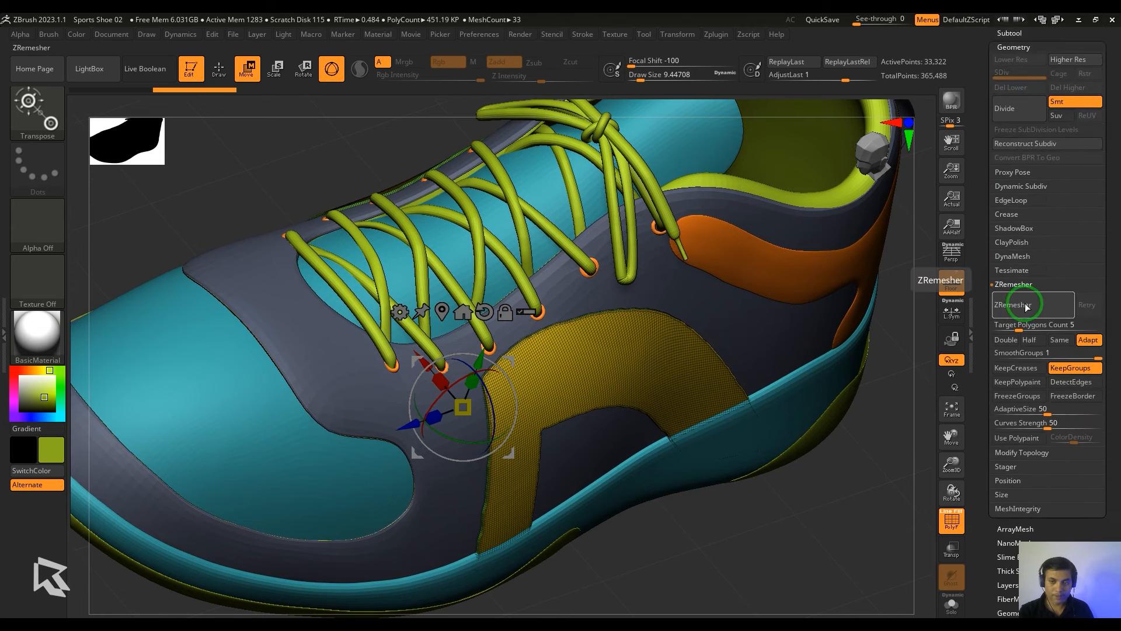
- Remesh the arched side bands with ZRemesher at a target polygon count of 1.5
{"action": "left_click", "coordinate": [1025, 326]}
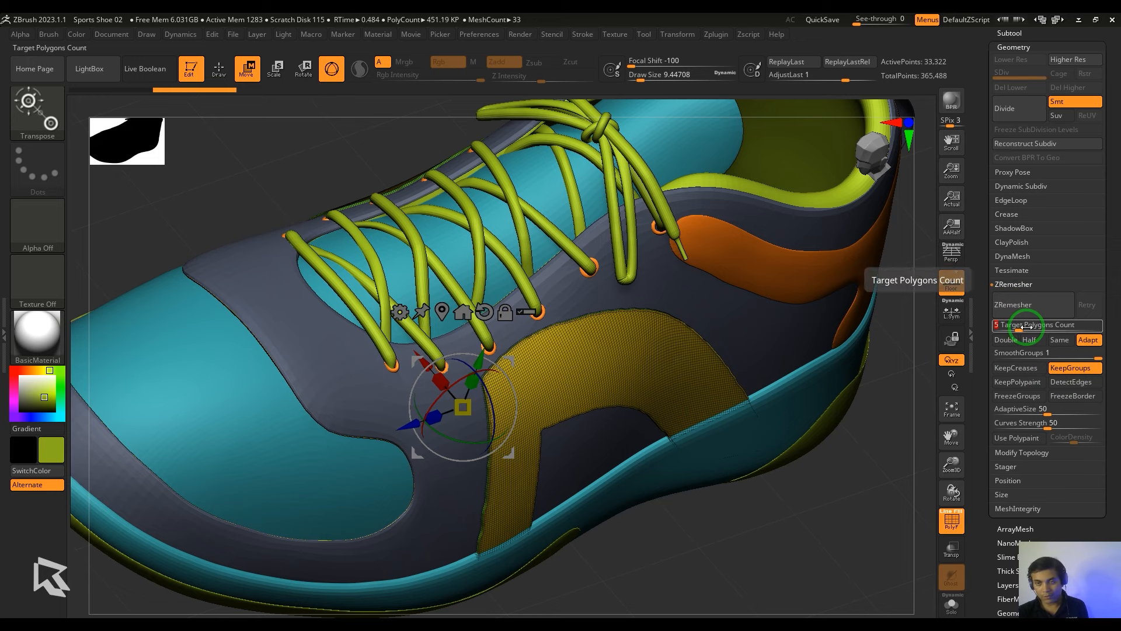
{"action": "type", "text": "1.5"}
{"action": "key", "text": "Return"}
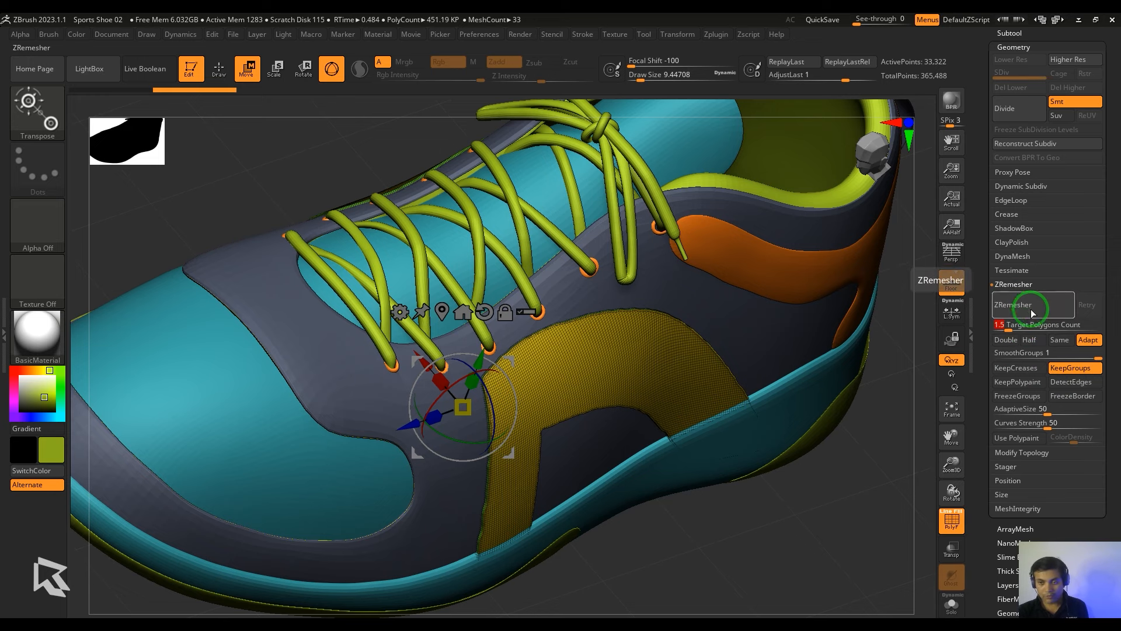
{"action": "left_click", "coordinate": [1026, 306]}
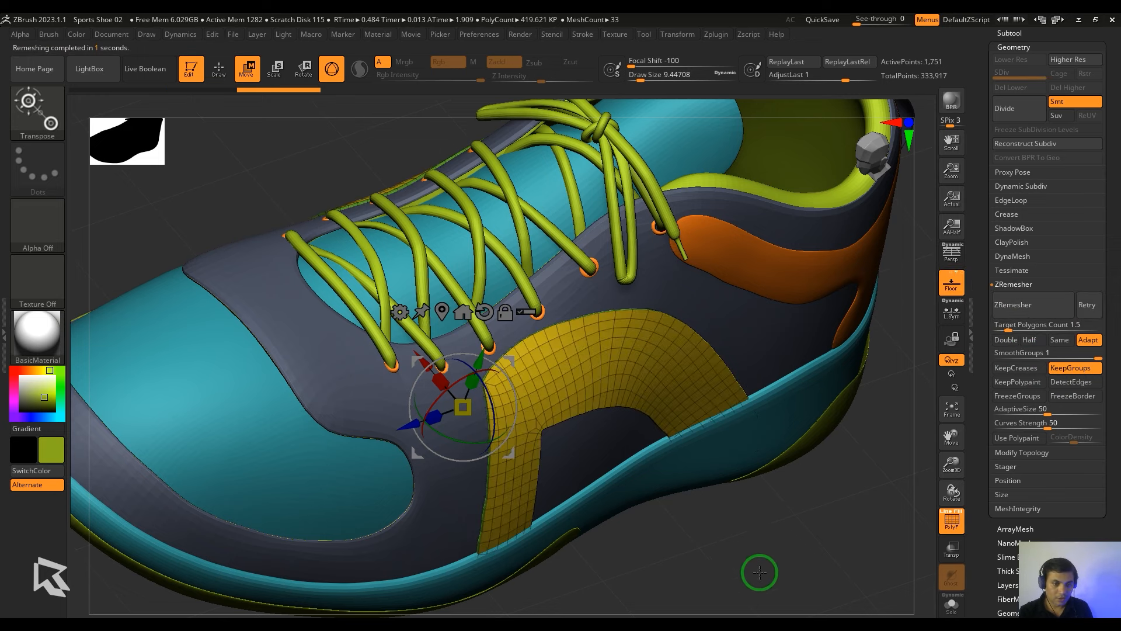
- Hide the wireframe, return to Draw mode, smooth the arched side bands with dynamic subdivision, and view the shoe from the side and front
{"action": "left_click_drag", "start_coordinate": [756, 570], "coordinate": [744, 532]}
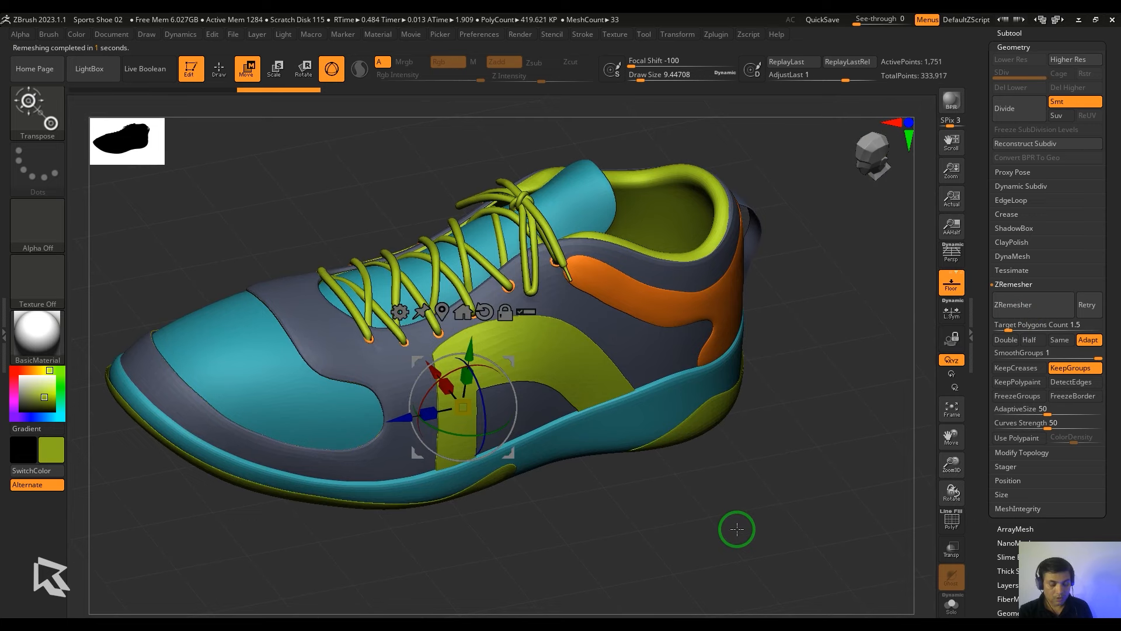
{"action": "key", "text": "q"}
{"action": "mouse_move", "coordinate": [737, 529]}
{"action": "left_mouse_down"}
{"action": "mouse_move", "coordinate": [751, 510]}
{"action": "mouse_move", "coordinate": [578, 445]}
{"action": "left_mouse_up"}
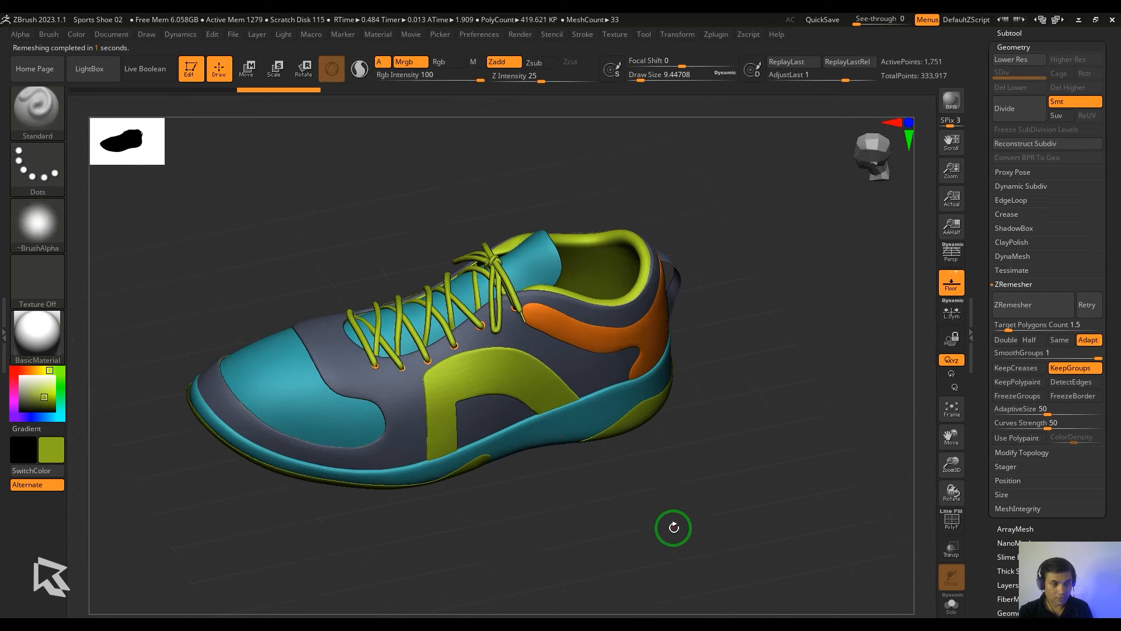
{"action": "left_click_drag", "start_coordinate": [674, 527], "coordinate": [747, 544]}
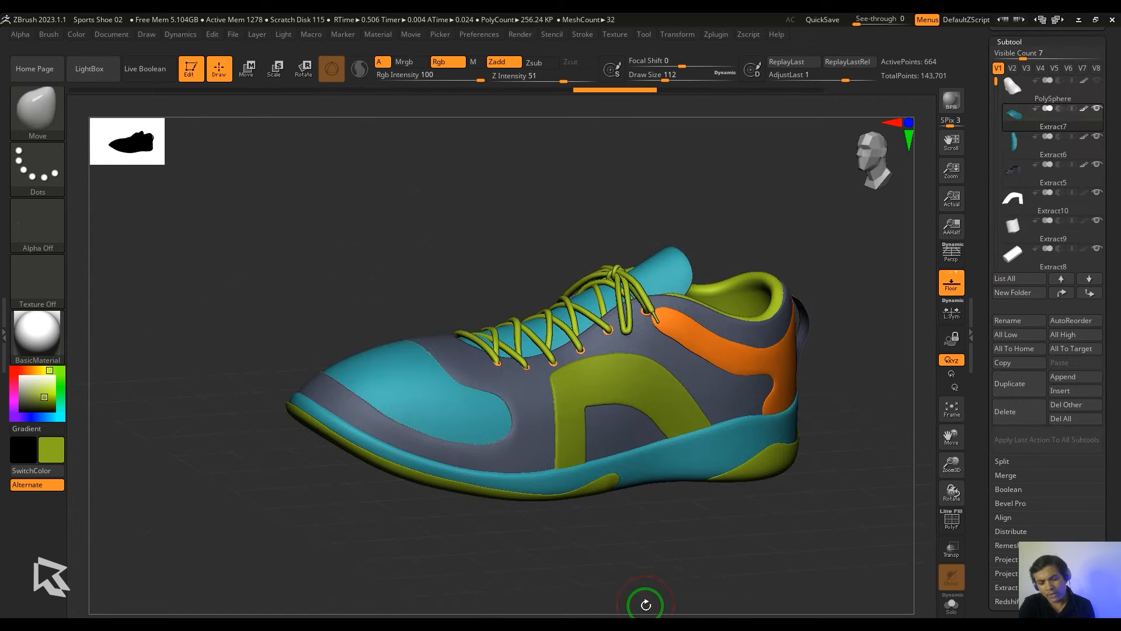
{"action": "left_click_drag", "start_coordinate": [645, 605], "coordinate": [703, 506]}
{"action": "left_click_drag", "start_coordinate": [746, 538], "coordinate": [780, 428]}
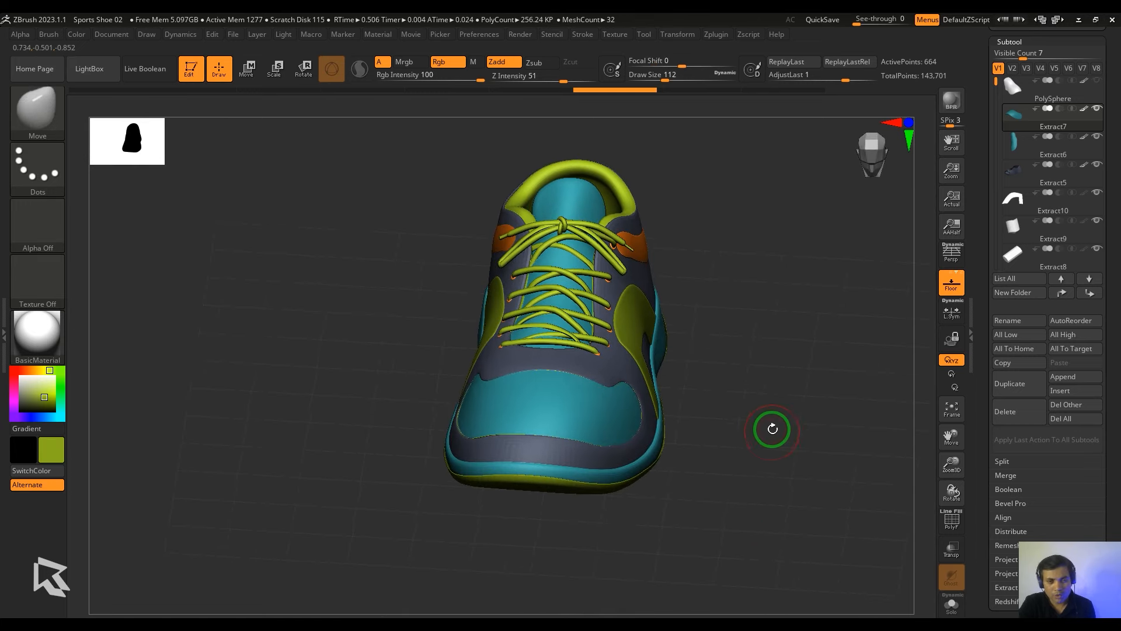